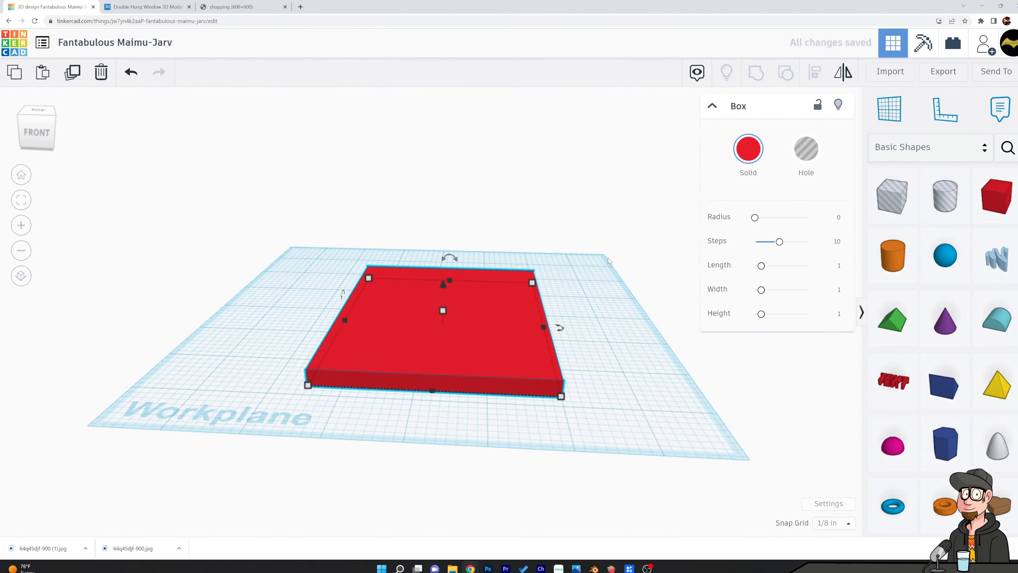
Duplicate the red box, raise the copy 1/4 in above the original and turn it into a hole.
{"action": "left_click", "coordinate": [467, 217]}
{"action": "left_click", "coordinate": [493, 319]}
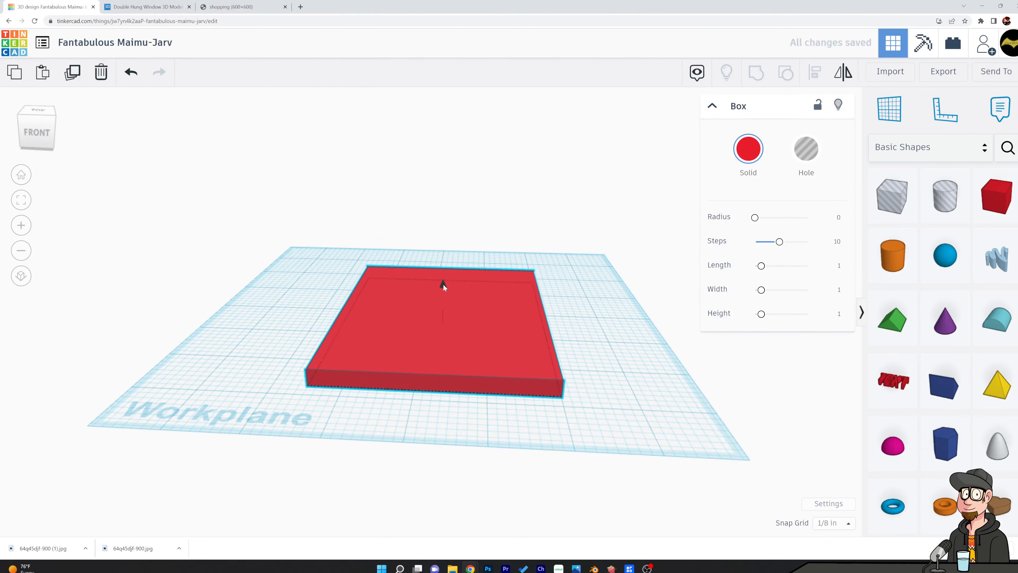
{"action": "left_click_drag", "start_coordinate": [443, 283], "coordinate": [446, 269]}
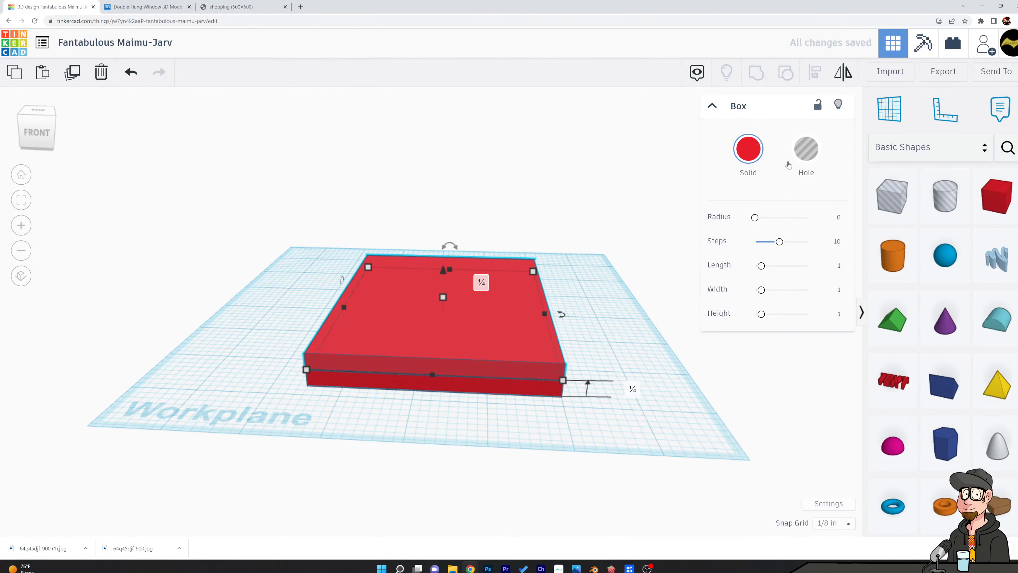
{"action": "left_click", "coordinate": [802, 158]}
Set the snap grid to 1/64 in and scale the hole box down uniformly to about 0.219 in high, leaving a border around it.
{"action": "left_click", "coordinate": [834, 523]}
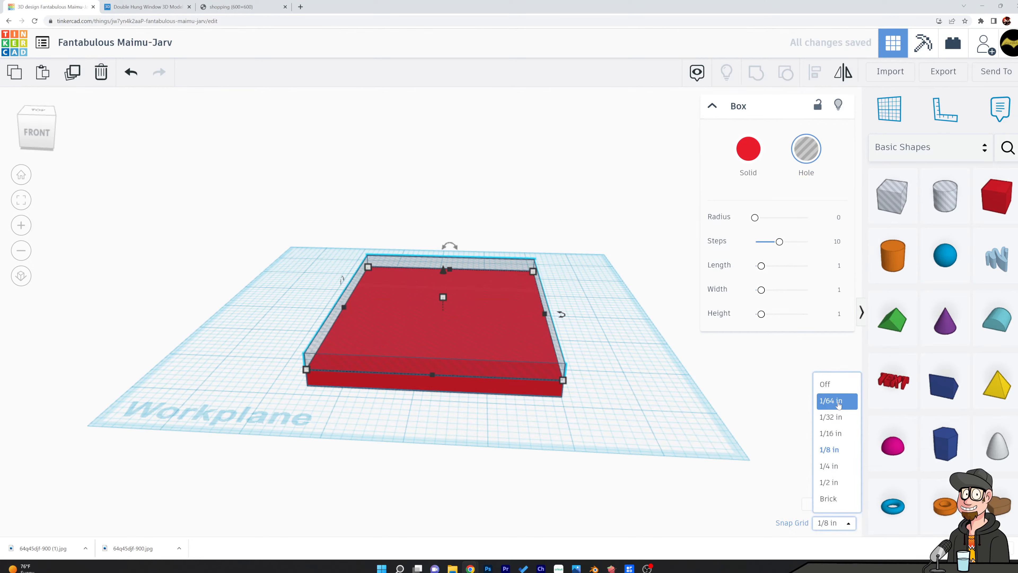
{"action": "left_click", "coordinate": [838, 401]}
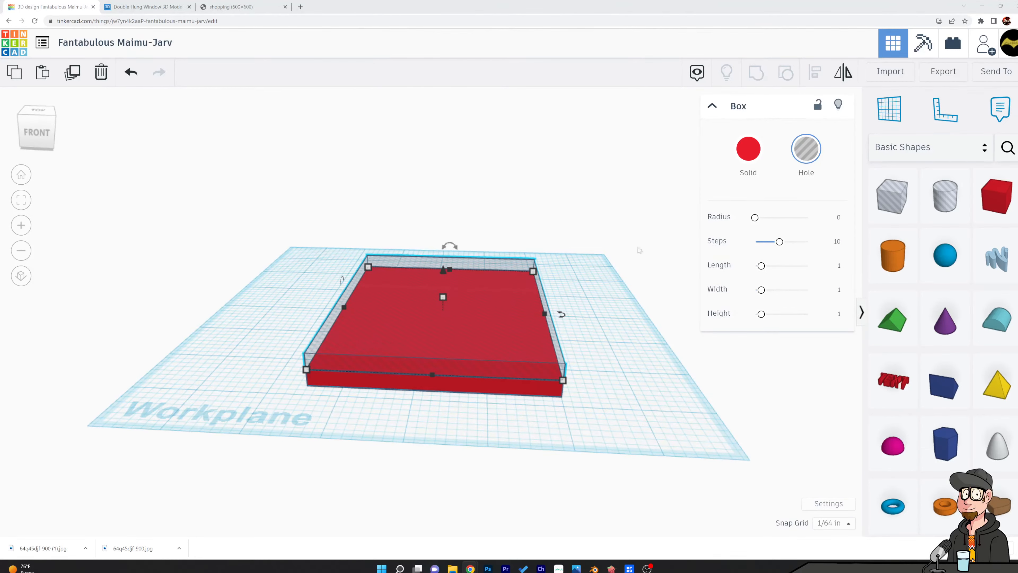
{"action": "right_click_drag", "start_coordinate": [617, 259], "coordinate": [619, 236]}
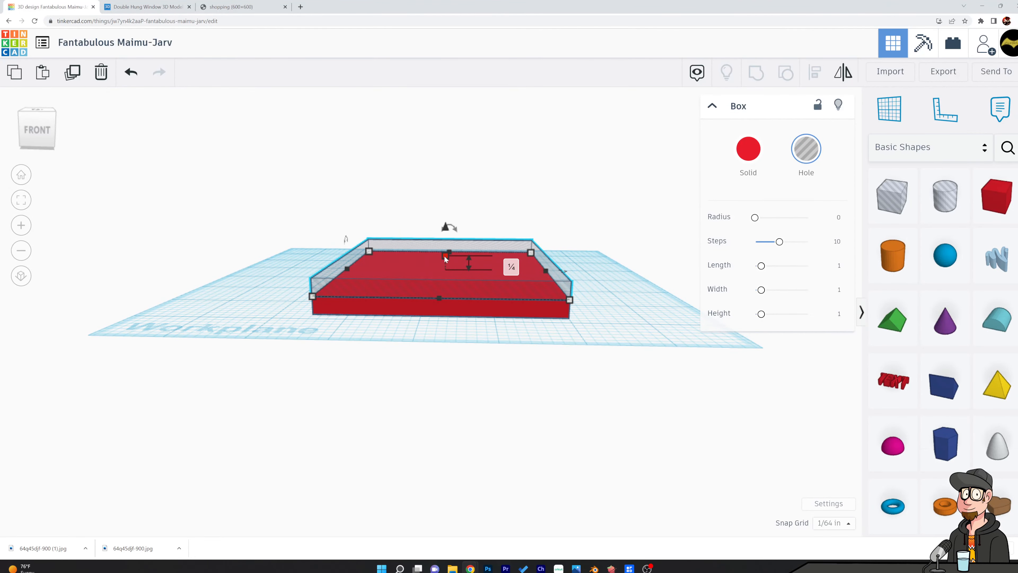
{"action": "left_click_drag", "start_coordinate": [445, 257], "coordinate": [444, 257], "text": "shift"}
{"action": "right_click_drag", "start_coordinate": [591, 205], "coordinate": [610, 302]}
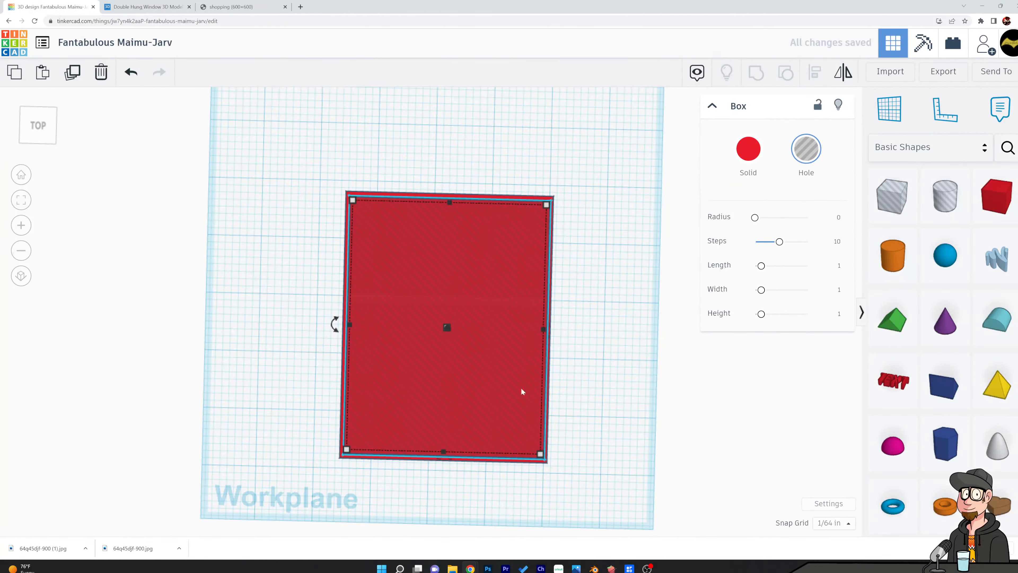
{"action": "right_click_drag", "start_coordinate": [615, 341], "coordinate": [615, 245]}
{"action": "mouse_move", "coordinate": [446, 280]}
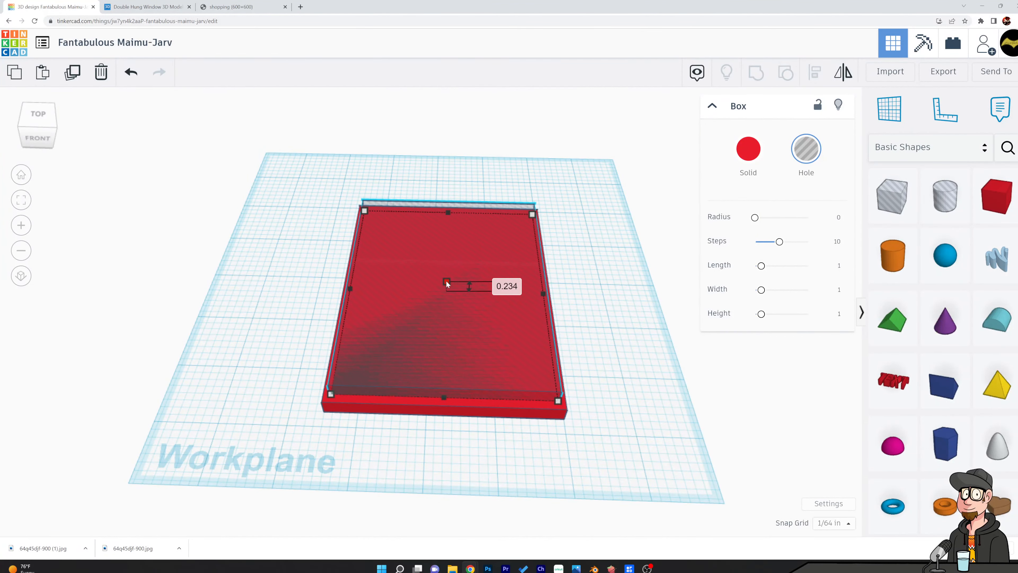
{"action": "left_click_drag", "start_coordinate": [446, 281], "coordinate": [446, 281], "text": "shift"}
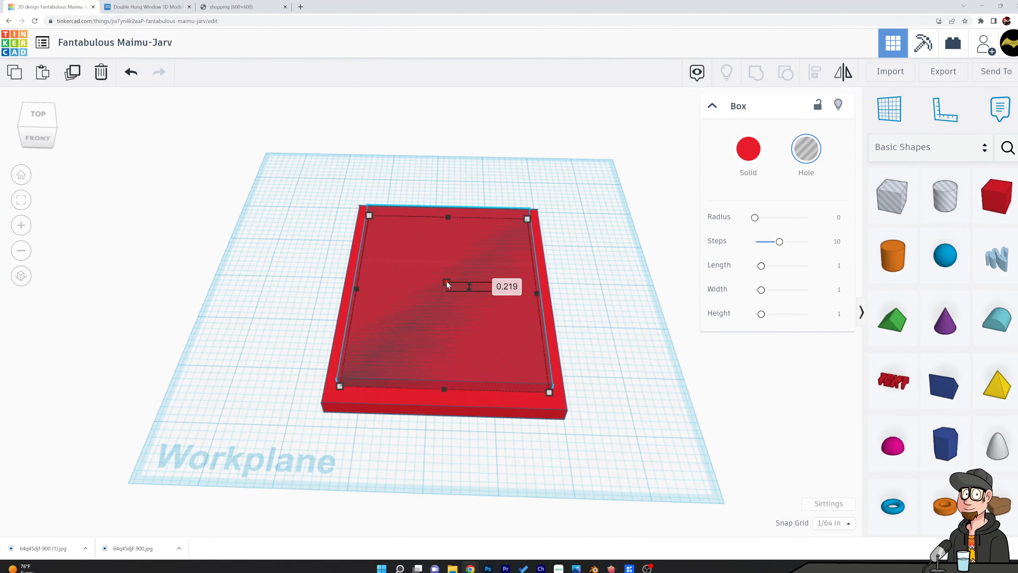
{"action": "right_click_drag", "start_coordinate": [623, 276], "coordinate": [631, 345]}
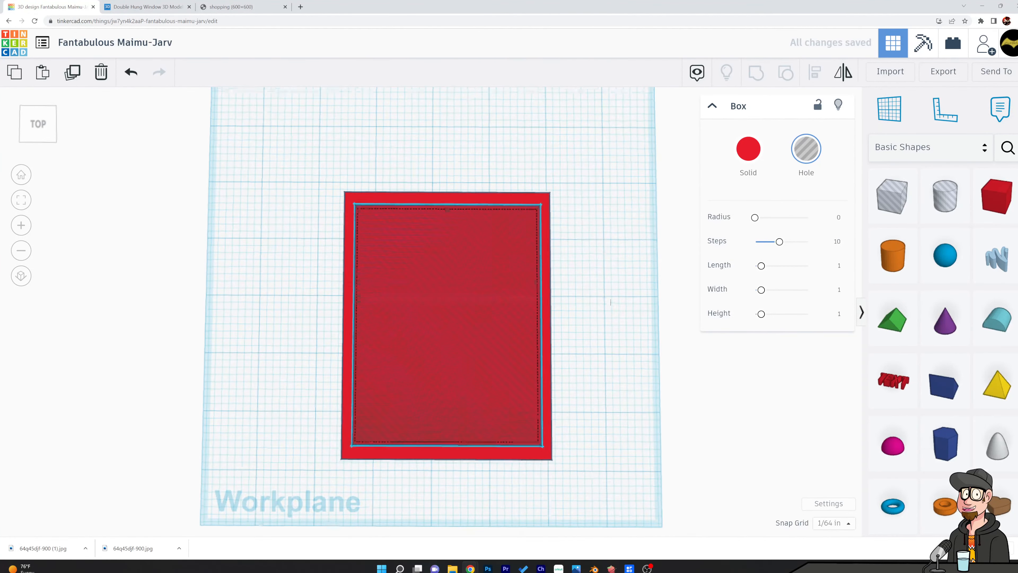
{"action": "right_click_drag", "start_coordinate": [629, 345], "coordinate": [607, 214]}
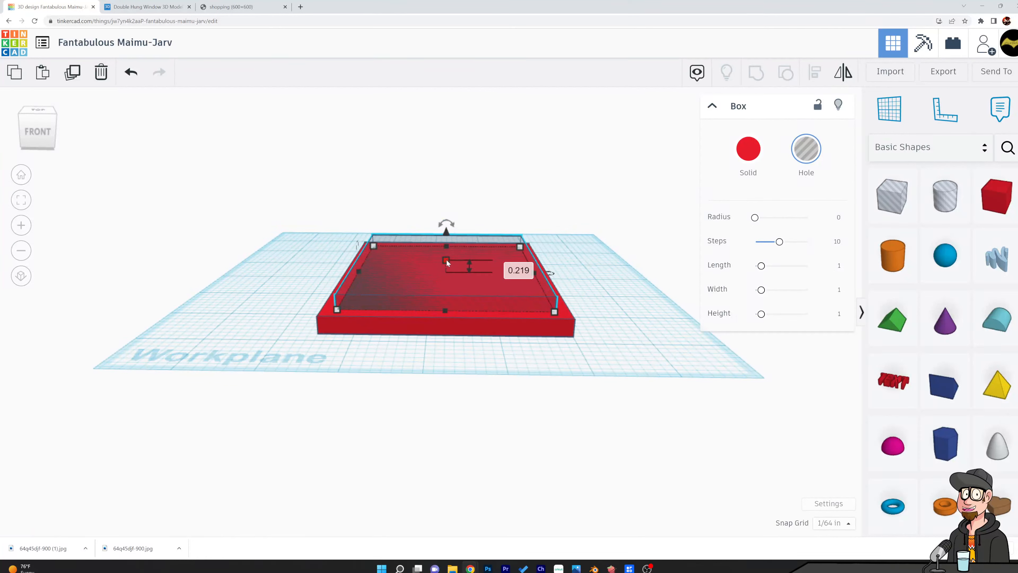
Extend the hole box through the full thickness of the red box and group both shapes into an open frame.
{"action": "left_click_drag", "start_coordinate": [446, 259], "coordinate": [448, 242]}
{"action": "left_click_drag", "start_coordinate": [447, 202], "coordinate": [448, 223]}
{"action": "key", "text": "ctrl+a"}
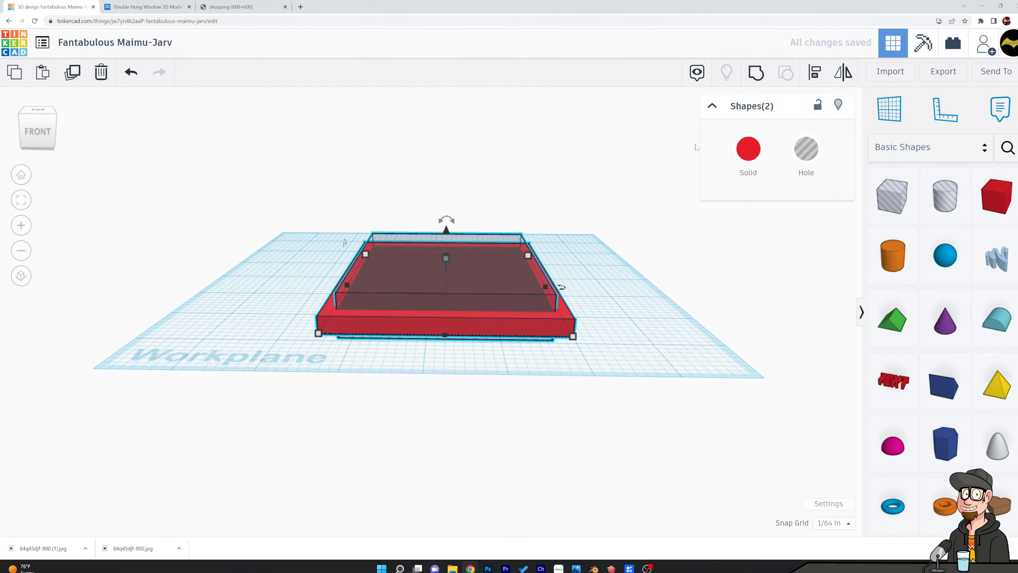
{"action": "left_click", "coordinate": [755, 75]}
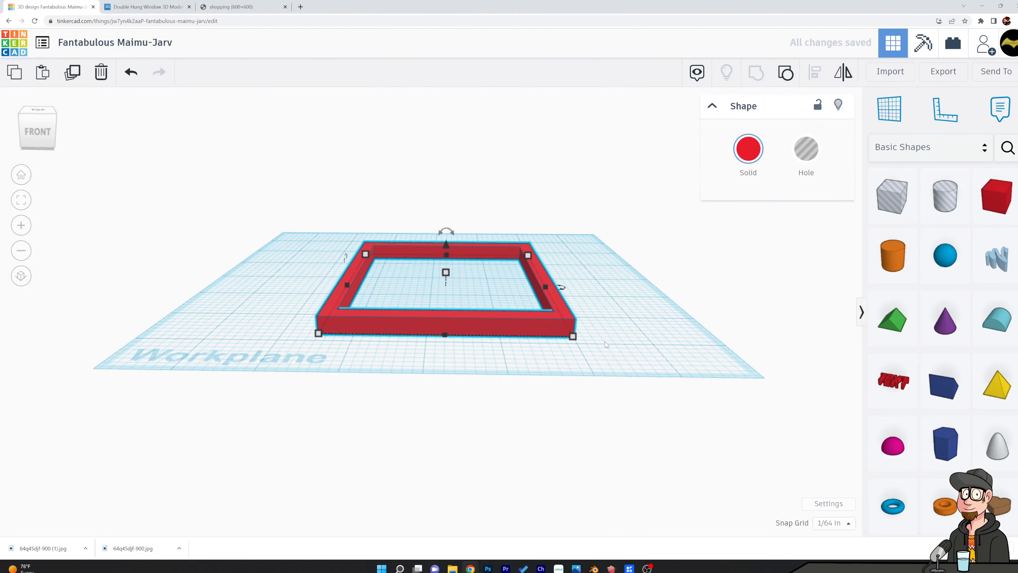
Colour the grouped frame white.
{"action": "right_click_drag", "start_coordinate": [606, 345], "coordinate": [577, 339]}
{"action": "left_click", "coordinate": [748, 148]}
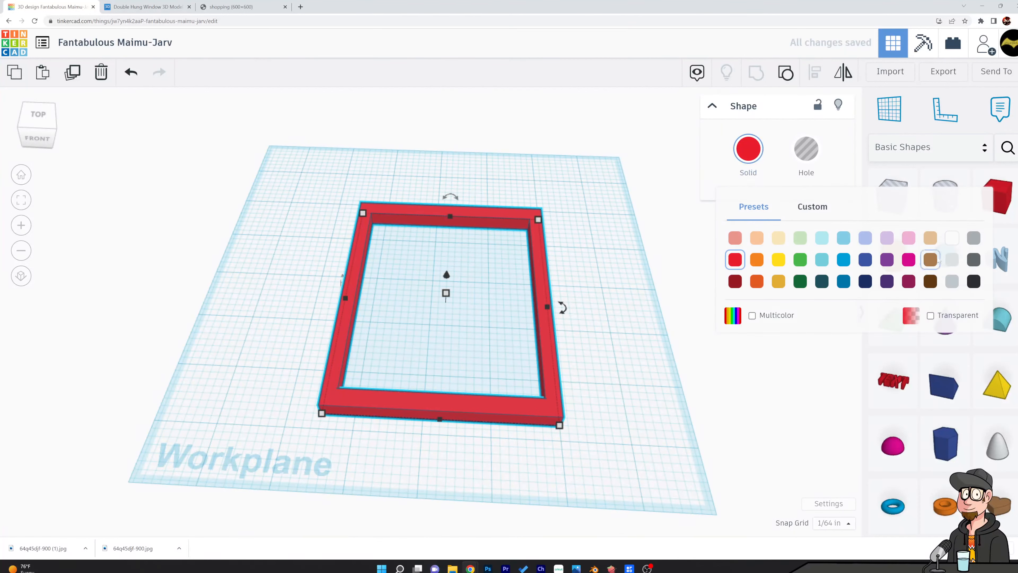
{"action": "left_click", "coordinate": [952, 238]}
{"action": "left_click", "coordinate": [628, 253]}
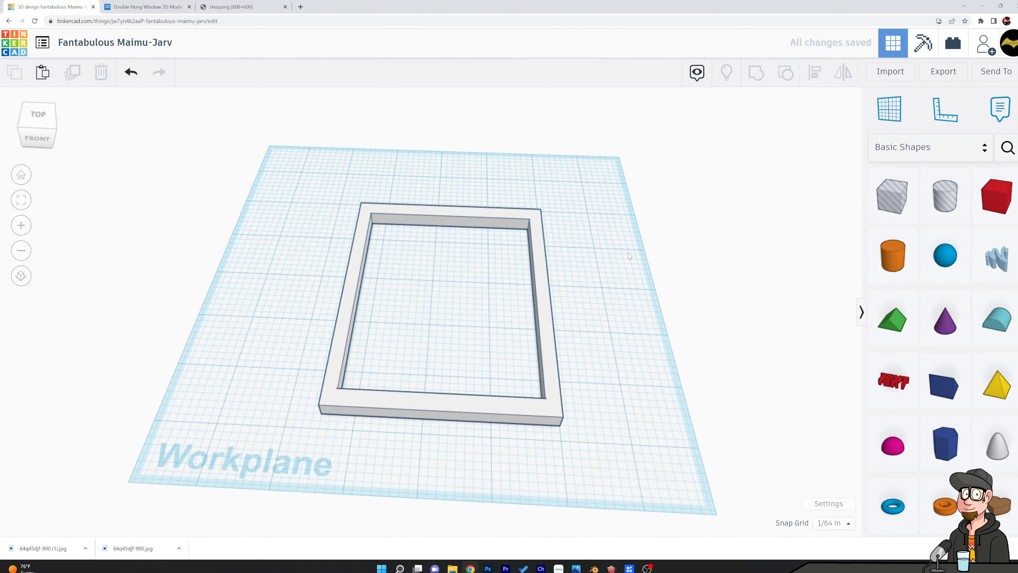
{"action": "right_click_drag", "start_coordinate": [628, 253], "coordinate": [630, 284]}
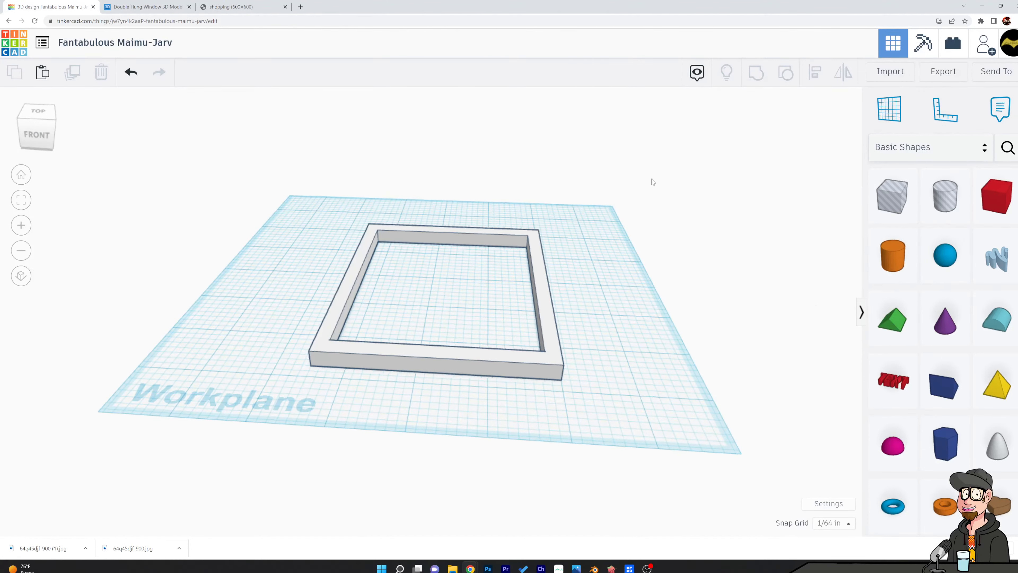
Place a solid red box over the frame and stretch it to about 3.969 in long, fitting its width to the opening.
{"action": "right_click_drag", "start_coordinate": [652, 181], "coordinate": [665, 252]}
{"action": "left_click_drag", "start_coordinate": [997, 206], "coordinate": [532, 242]}
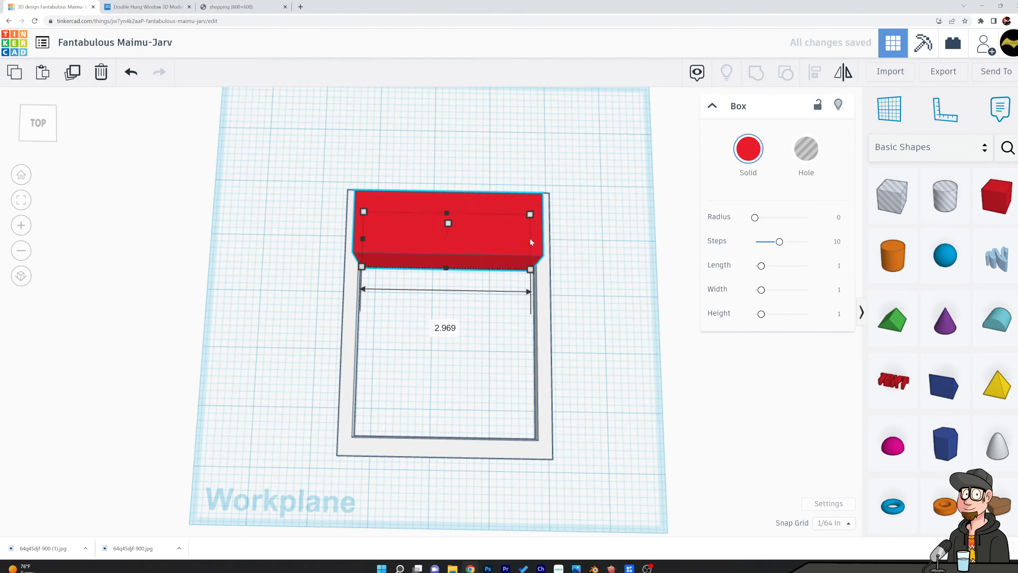
{"action": "left_click_drag", "start_coordinate": [445, 268], "coordinate": [449, 439]}
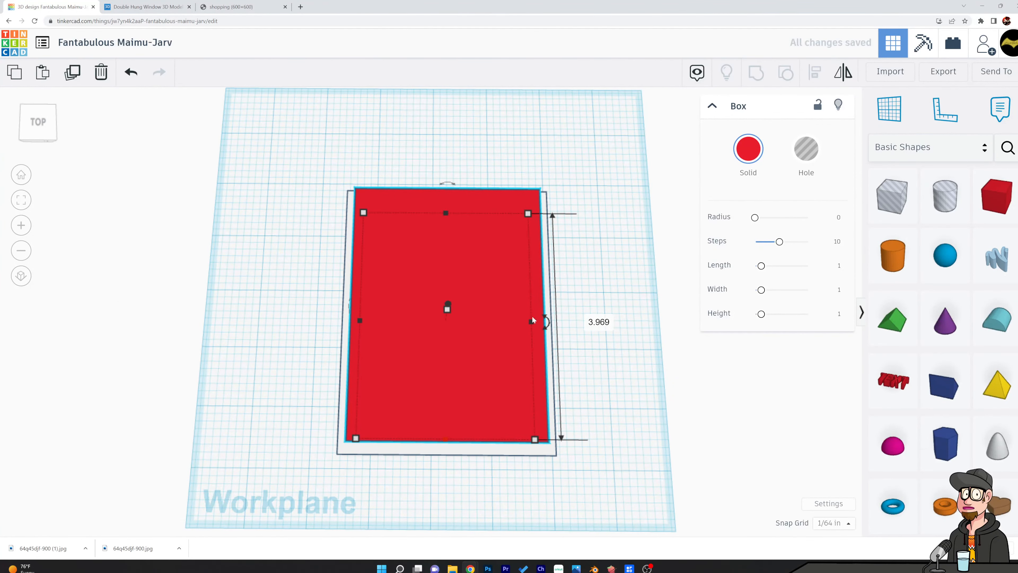
{"action": "left_click_drag", "start_coordinate": [358, 321], "coordinate": [355, 320]}
{"action": "right_click_drag", "start_coordinate": [583, 219], "coordinate": [628, 256]}
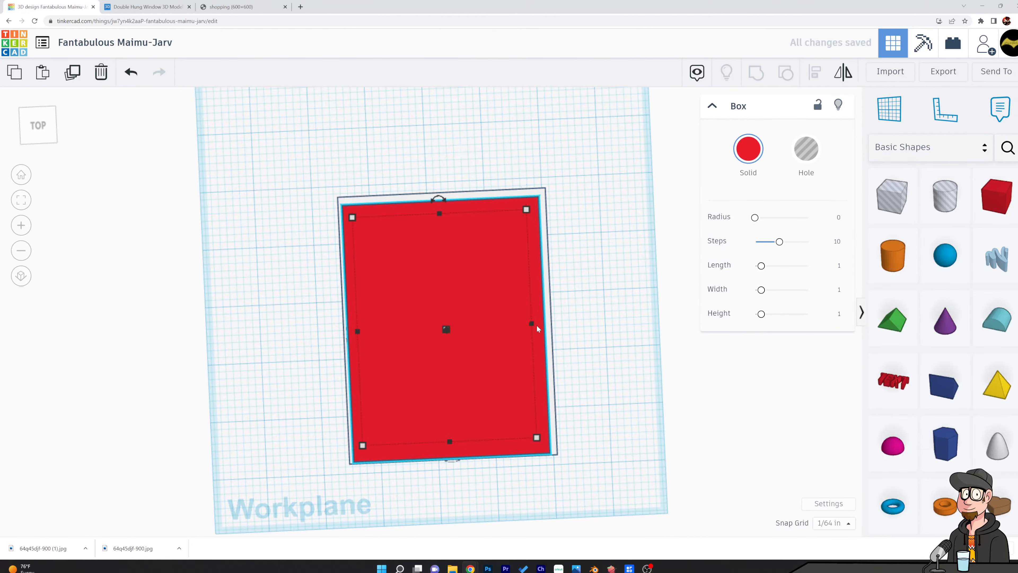
{"action": "left_click_drag", "start_coordinate": [531, 323], "coordinate": [534, 322]}
Flatten the red box into a thin panel and raise it so it sits inside the frame's thickness.
{"action": "right_click_drag", "start_coordinate": [613, 310], "coordinate": [609, 223]}
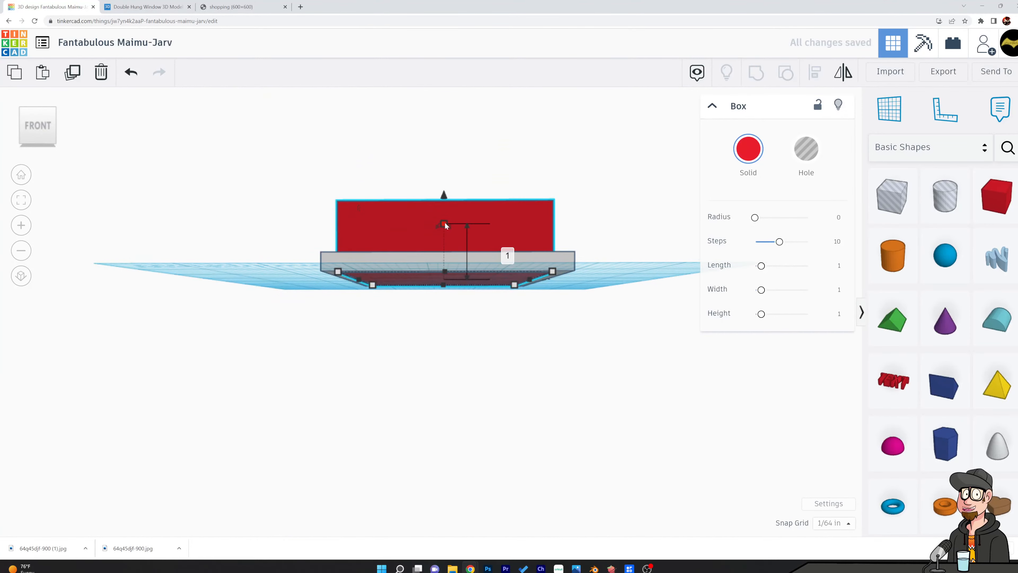
{"action": "left_click_drag", "start_coordinate": [445, 223], "coordinate": [450, 270]}
{"action": "right_click_drag", "start_coordinate": [493, 218], "coordinate": [484, 246]}
{"action": "left_click_drag", "start_coordinate": [444, 259], "coordinate": [445, 249]}
{"action": "right_click_drag", "start_coordinate": [476, 241], "coordinate": [471, 326]}
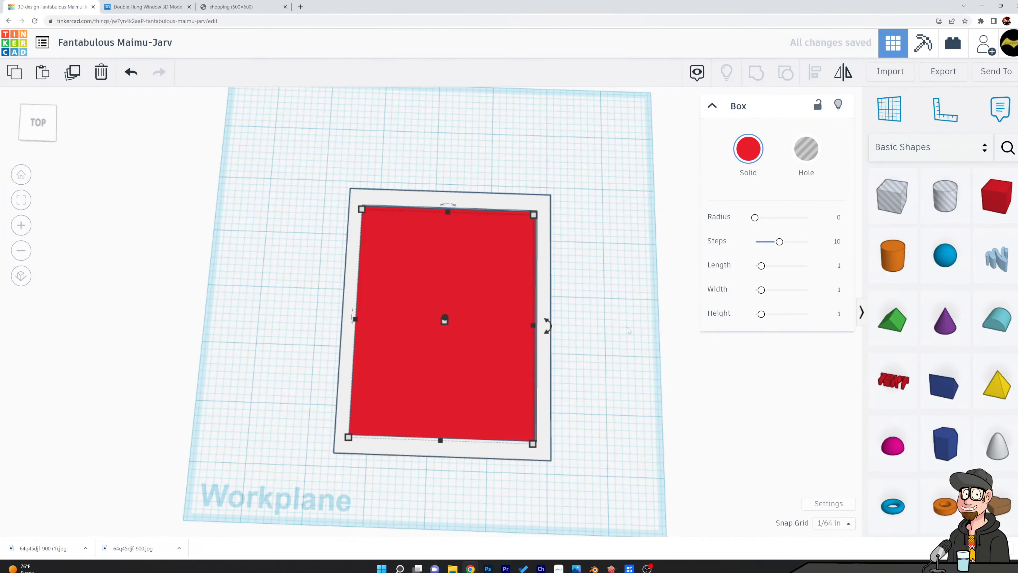
{"action": "right_click_drag", "start_coordinate": [646, 355], "coordinate": [473, 263]}
{"action": "left_click_drag", "start_coordinate": [435, 246], "coordinate": [436, 249]}
{"action": "right_click_drag", "start_coordinate": [576, 327], "coordinate": [645, 453]}
{"action": "left_click", "coordinate": [613, 231]}
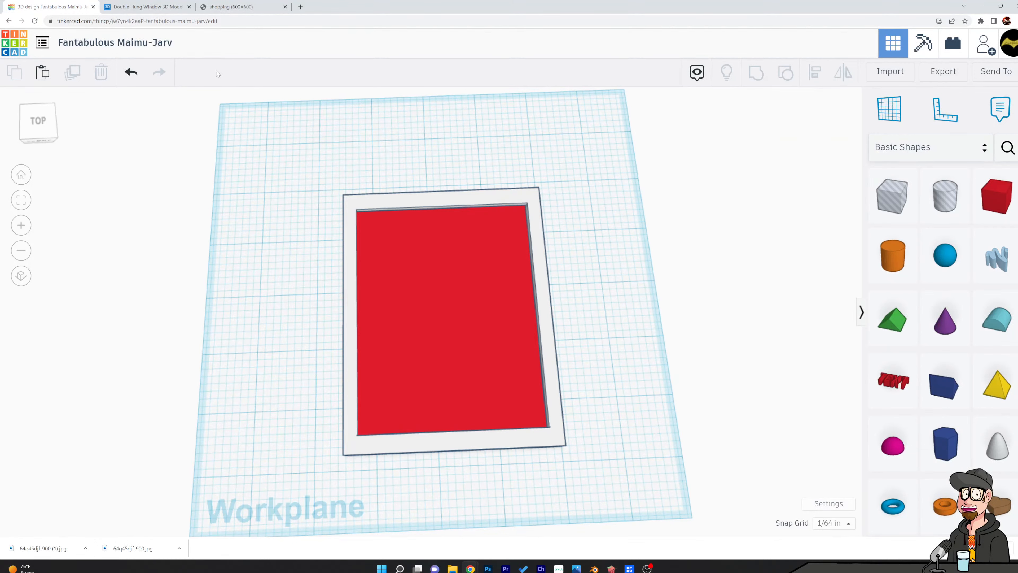
Following the double hung window reference, place a hole box at the panel's upper-left corner and duplicate it into a row of three.
{"action": "left_click", "coordinate": [144, 7]}
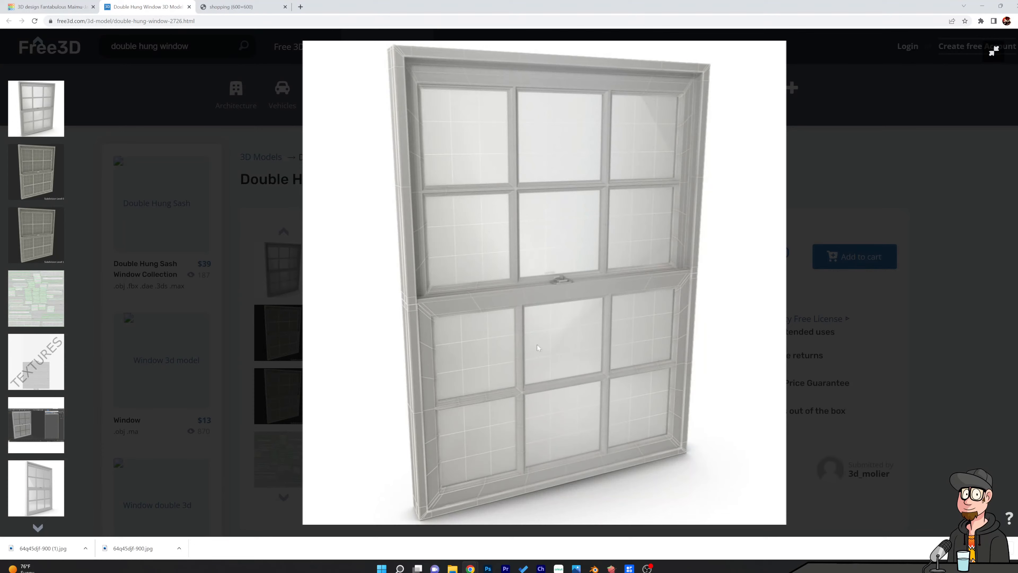
{"action": "left_click", "coordinate": [48, 7]}
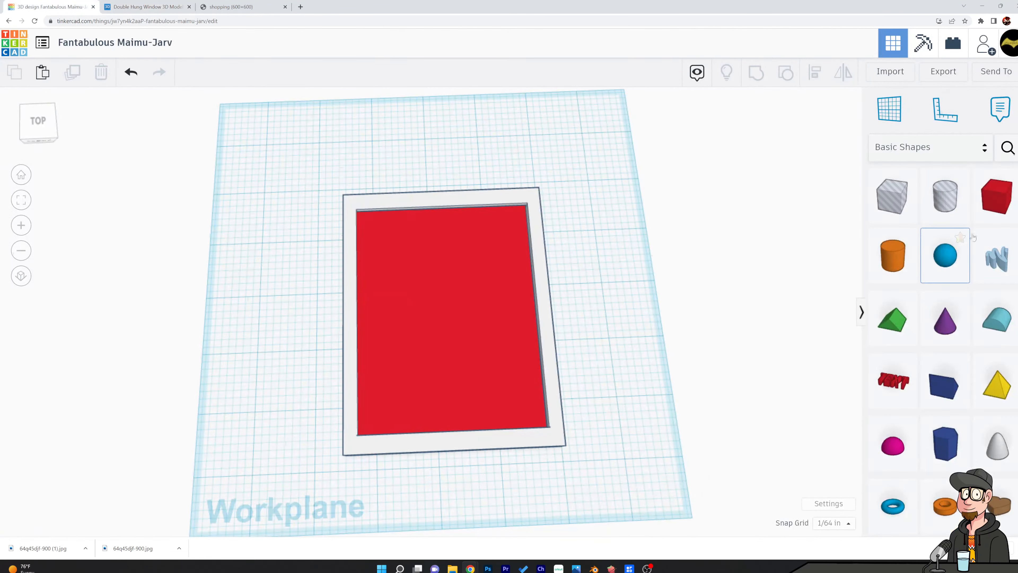
{"action": "left_click_drag", "start_coordinate": [892, 195], "coordinate": [392, 249]}
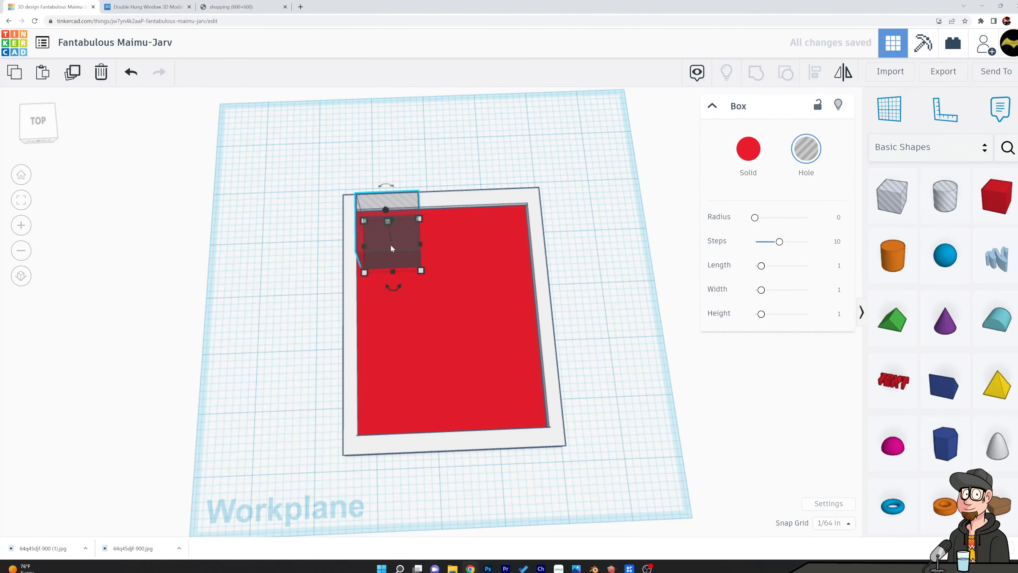
{"action": "key", "text": "ctrl+d"}
{"action": "left_click_drag", "start_coordinate": [394, 246], "coordinate": [478, 238]}
{"action": "key", "text": "ctrl+d"}
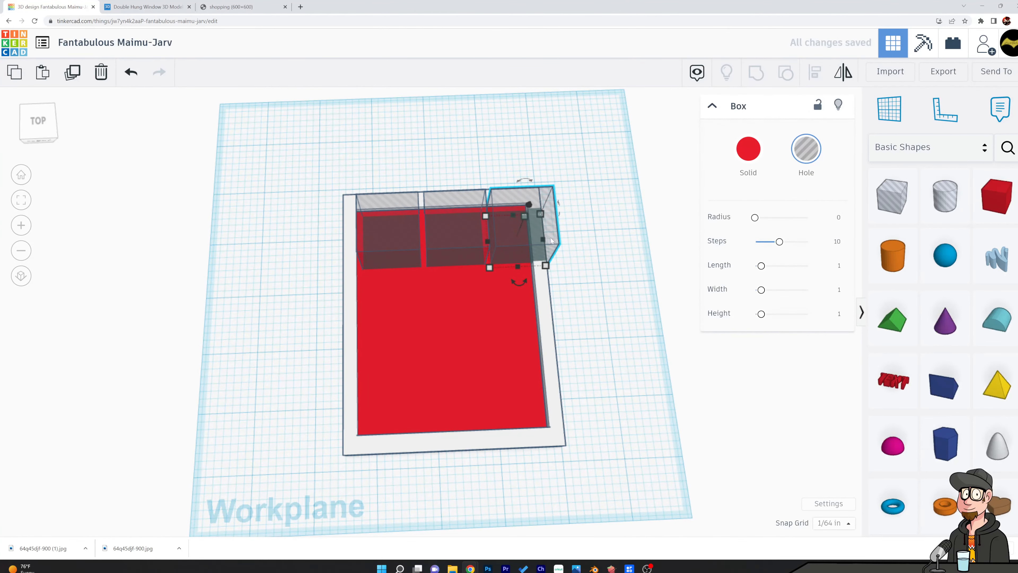
Scale the three hole boxes down together to about 0.825 in each so the row fits within the panel.
{"action": "right_click_drag", "start_coordinate": [627, 266], "coordinate": [611, 284]}
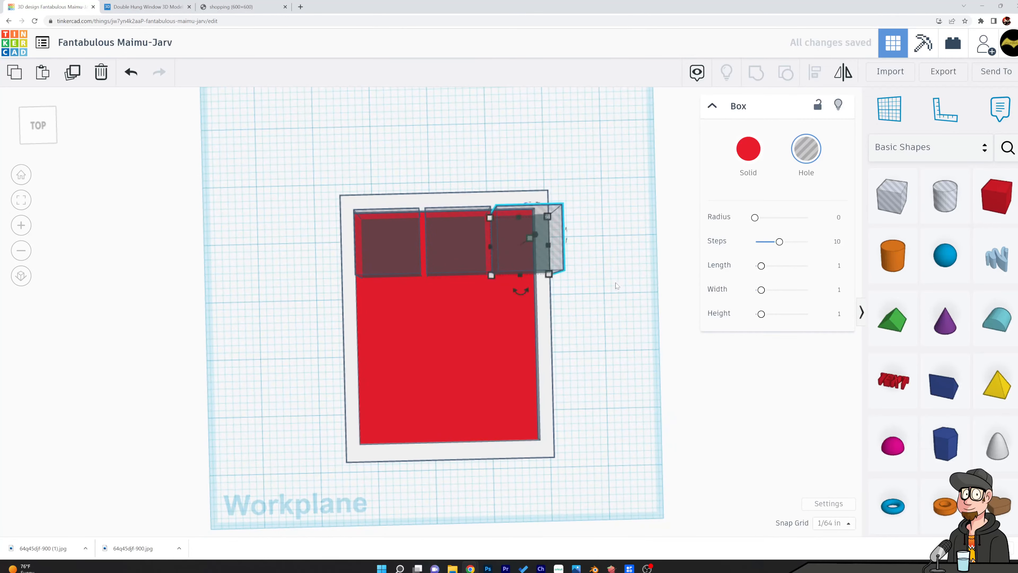
{"action": "left_click", "coordinate": [588, 218]}
{"action": "left_click", "coordinate": [519, 244]}
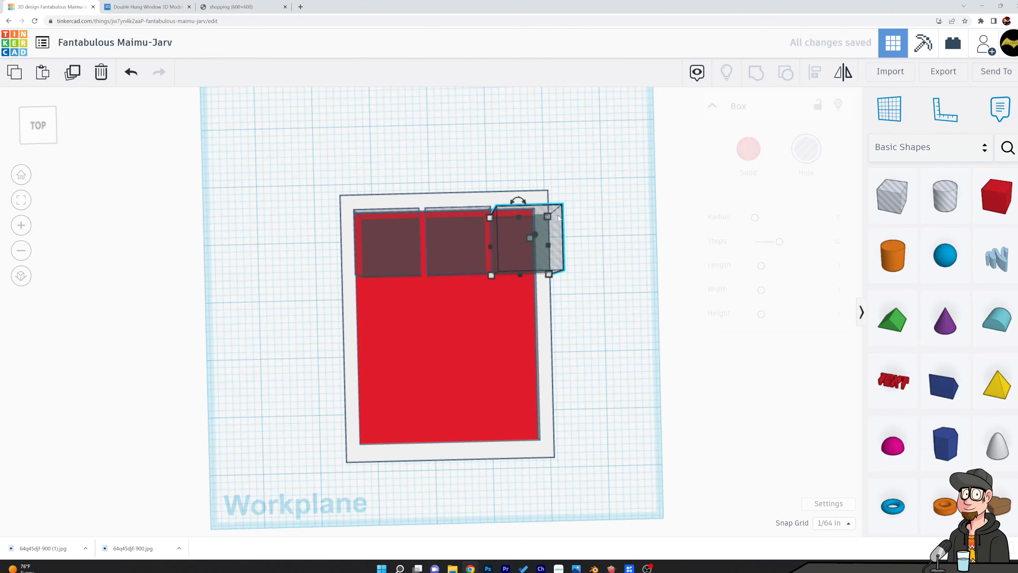
{"action": "left_click", "coordinate": [480, 245], "text": "shift"}
{"action": "left_click", "coordinate": [405, 250], "text": "shift"}
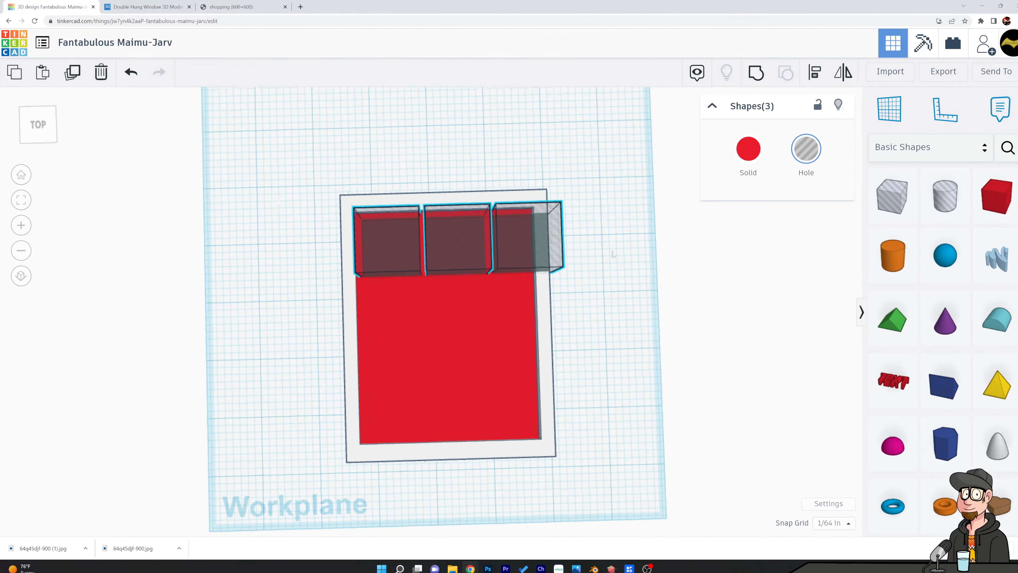
{"action": "right_click_drag", "start_coordinate": [406, 250], "coordinate": [505, 198]}
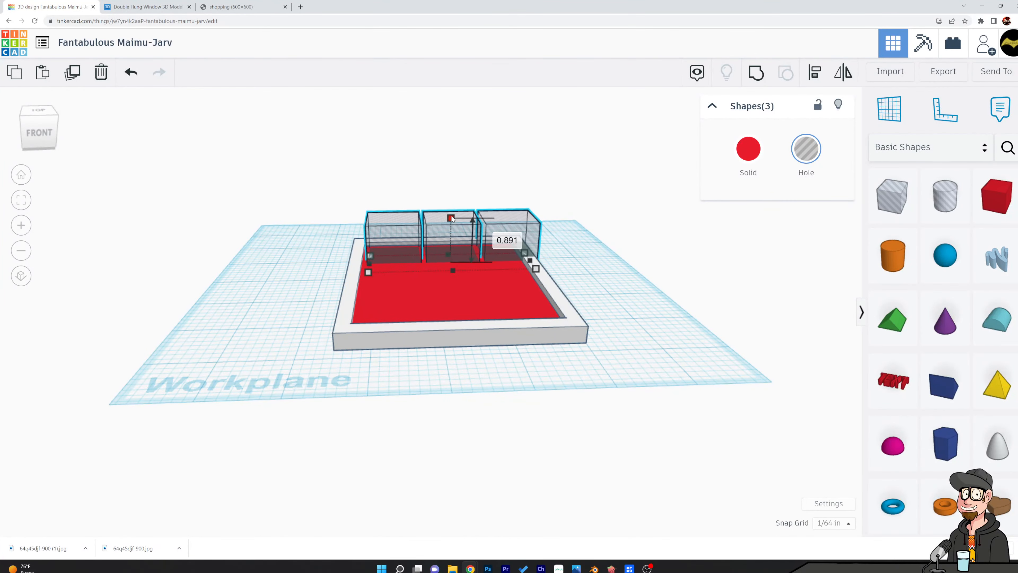
{"action": "left_click_drag", "start_coordinate": [451, 217], "coordinate": [451, 221]}
{"action": "left_click", "coordinate": [627, 181]}
Switch to an orthographic top view and nudge the left hole box 3/64 in toward the frame's left side.
{"action": "right_click_drag", "start_coordinate": [627, 225], "coordinate": [621, 345]}
{"action": "left_click", "coordinate": [20, 276]}
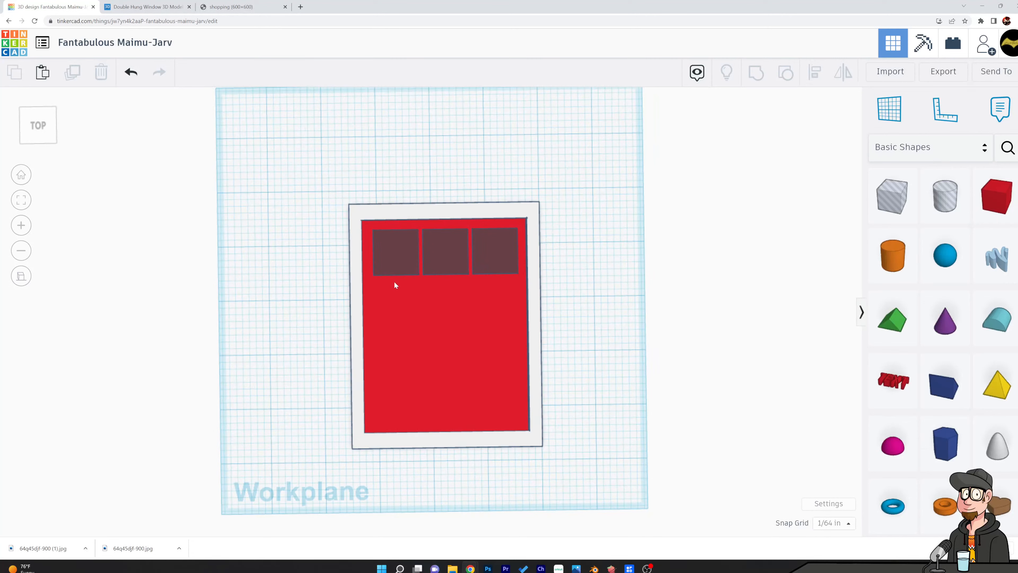
{"action": "left_click", "coordinate": [397, 266]}
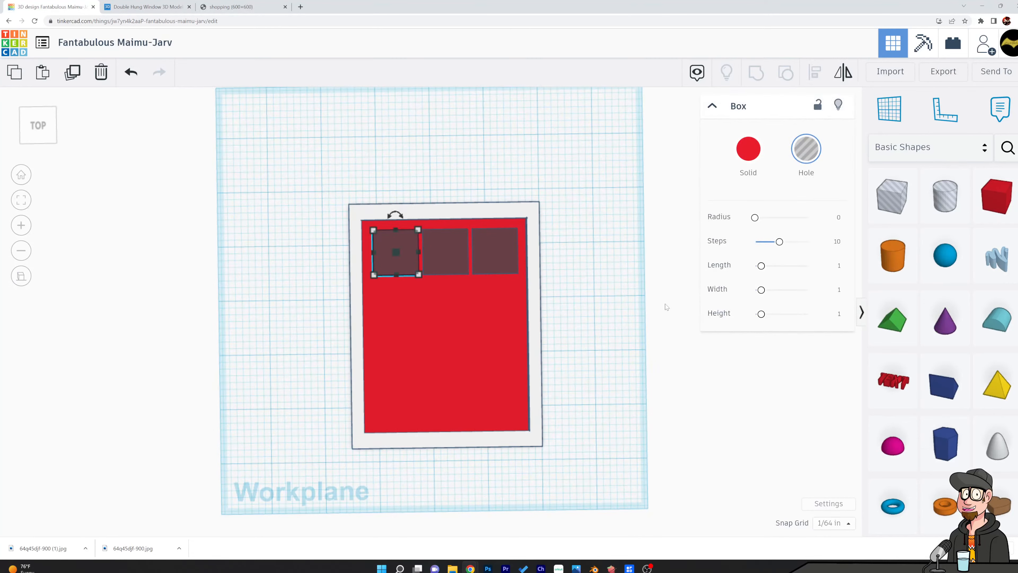
{"action": "key", "text": "Left"}
{"action": "key", "text": "Left"}
{"action": "key", "text": "Left"}
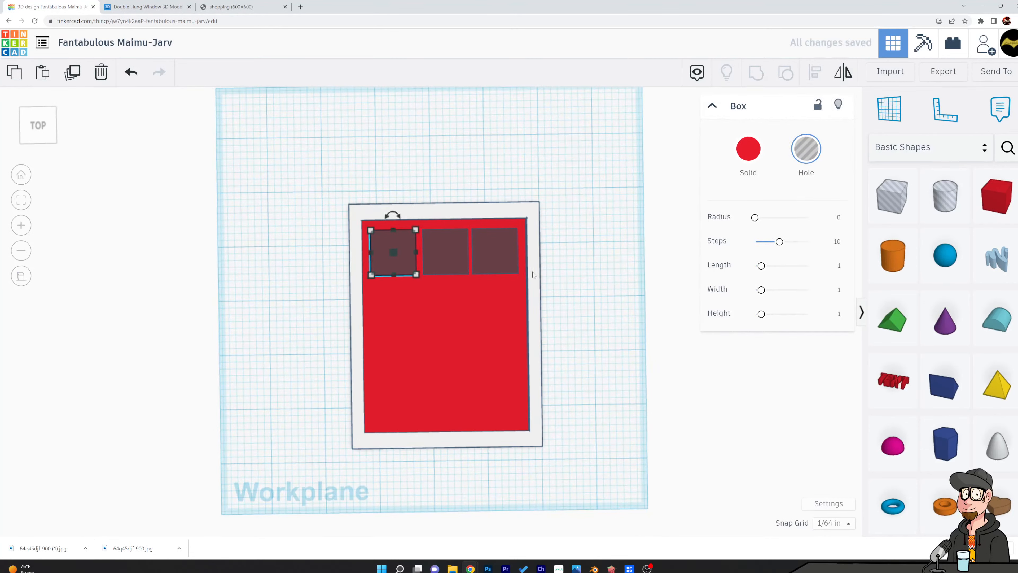
Nudge the right hole box slightly toward the frame's right side, widening its gap from the middle hole.
{"action": "left_click", "coordinate": [488, 254]}
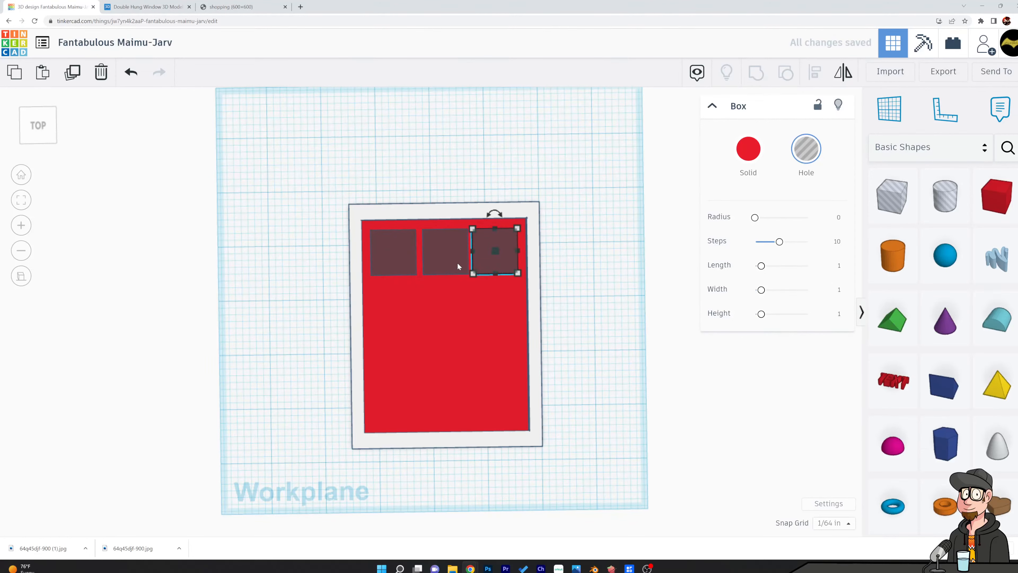
{"action": "key", "text": "Right"}
{"action": "key", "text": "Right"}
{"action": "key", "text": "Right"}
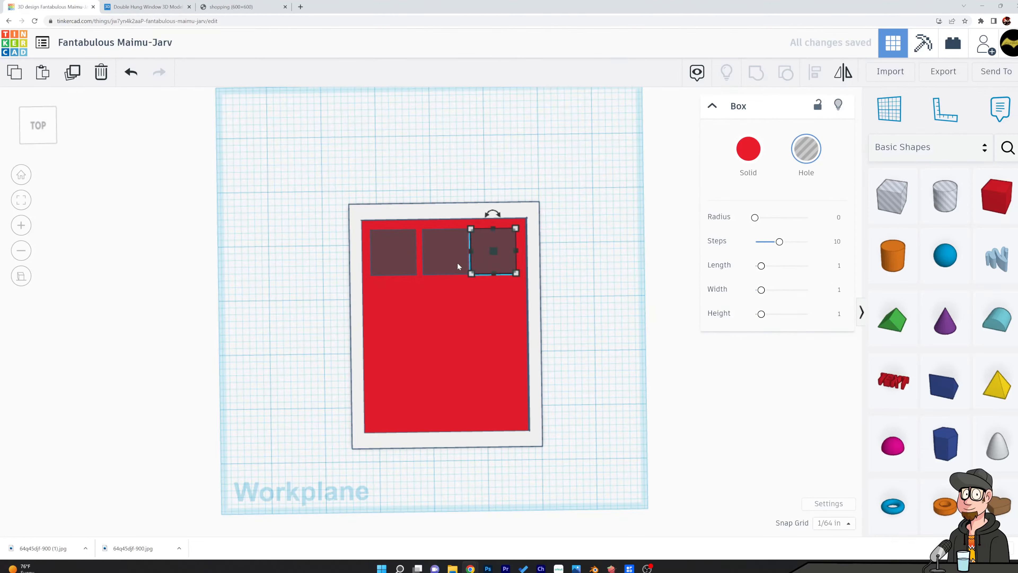
{"action": "key", "text": "Left"}
{"action": "key", "text": "Left"}
{"action": "key", "text": "Left"}
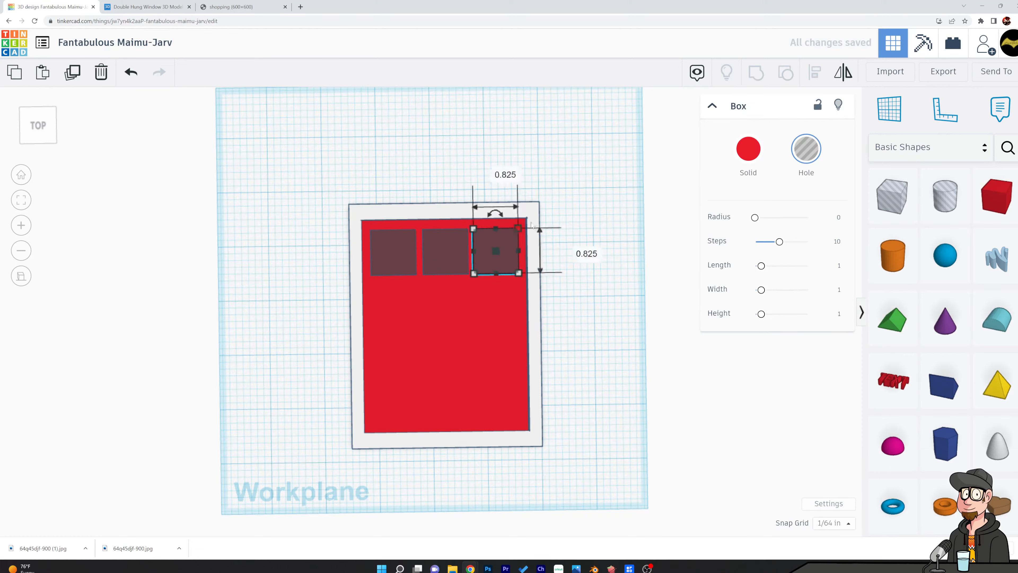
Nudge the left hole box slightly toward the middle one to narrow the gap between them.
{"action": "left_click", "coordinate": [567, 199]}
{"action": "left_click", "coordinate": [407, 255]}
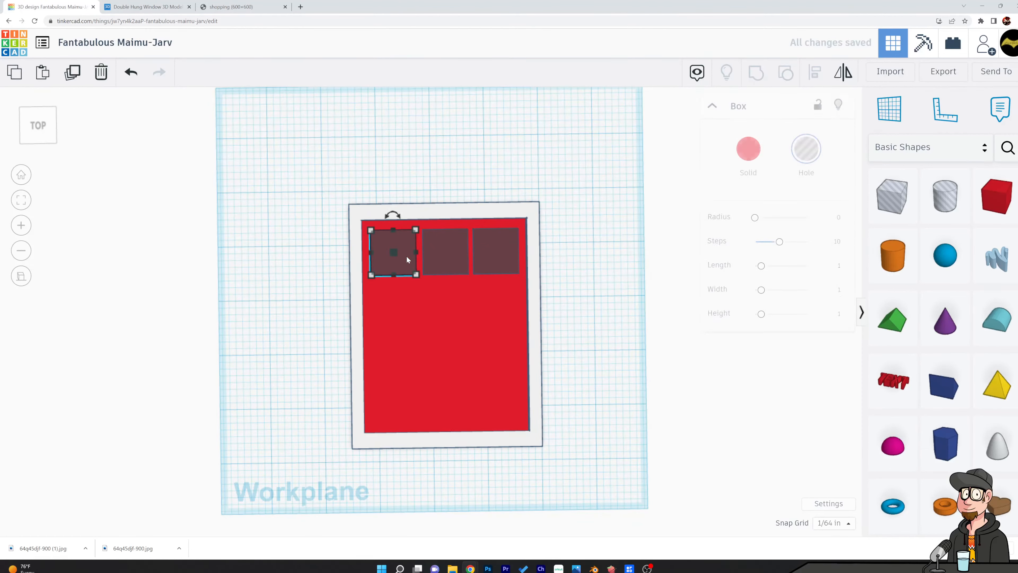
{"action": "key", "text": "Right"}
{"action": "key", "text": "Right"}
{"action": "key", "text": "Right"}
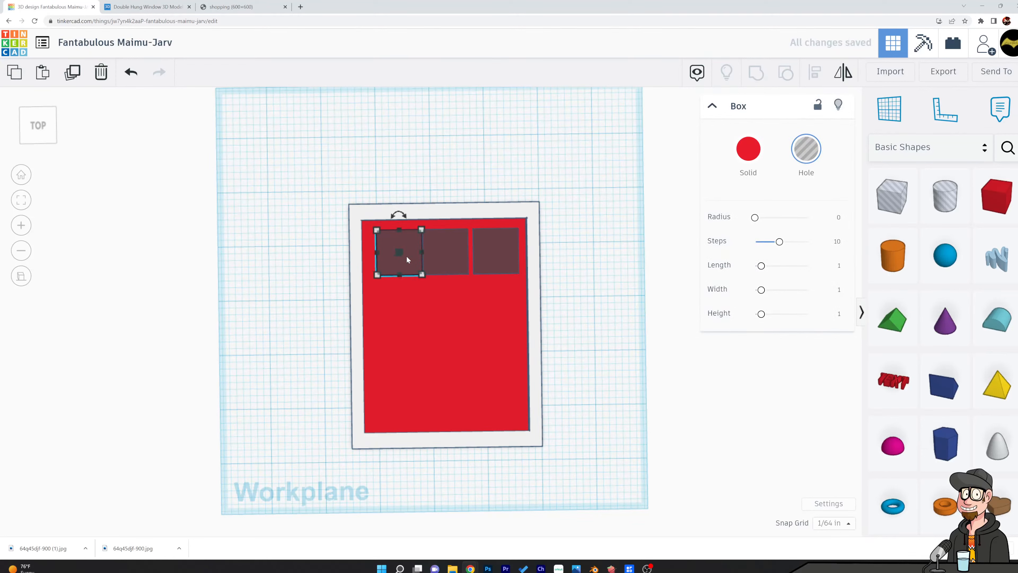
{"action": "key", "text": "Left"}
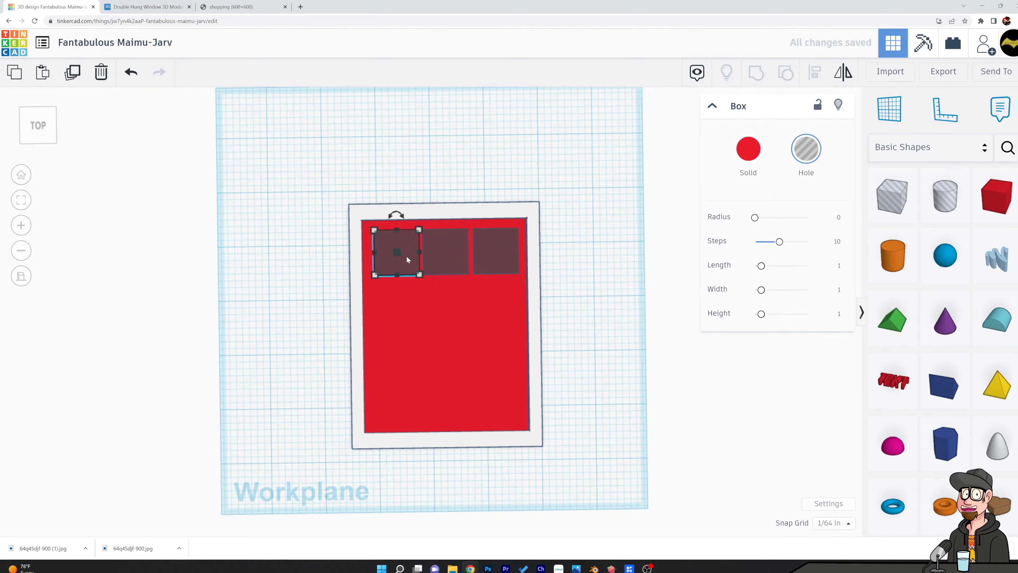
{"action": "key", "text": "Escape"}
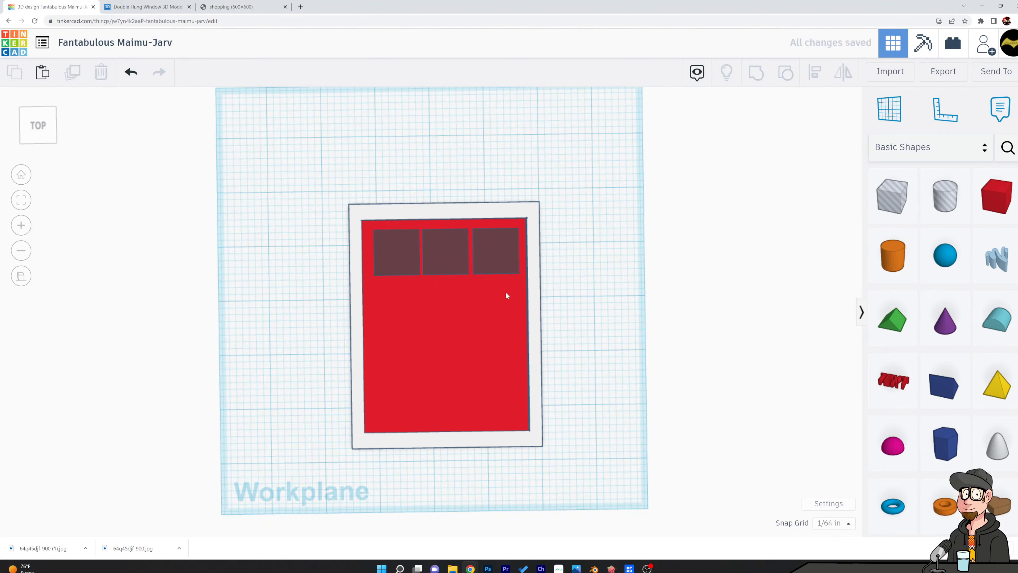
Nudge the right hole box toward the middle one so both gaps in the row look even.
{"action": "left_click", "coordinate": [486, 262]}
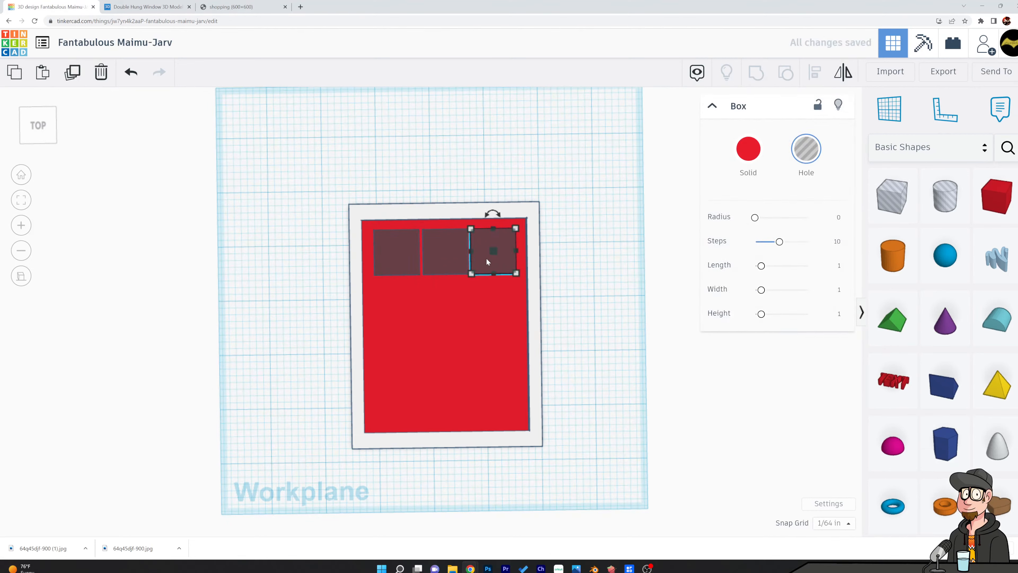
{"action": "left_click", "coordinate": [563, 165]}
{"action": "left_click", "coordinate": [503, 251]}
{"action": "left_click", "coordinate": [570, 196]}
{"action": "left_click", "coordinate": [504, 244]}
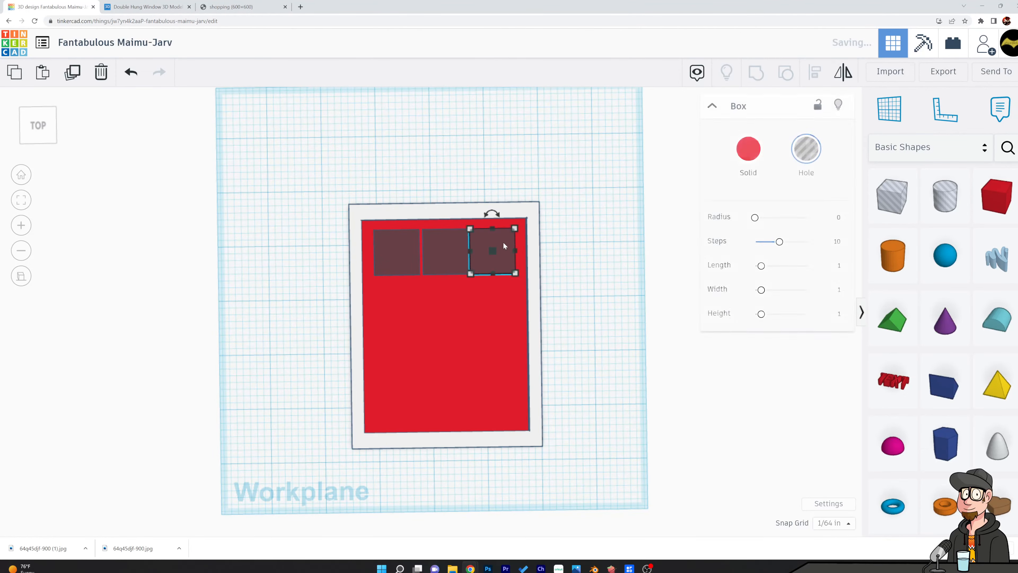
{"action": "key", "text": "Left"}
{"action": "left_click", "coordinate": [570, 188]}
{"action": "left_click", "coordinate": [497, 233]}
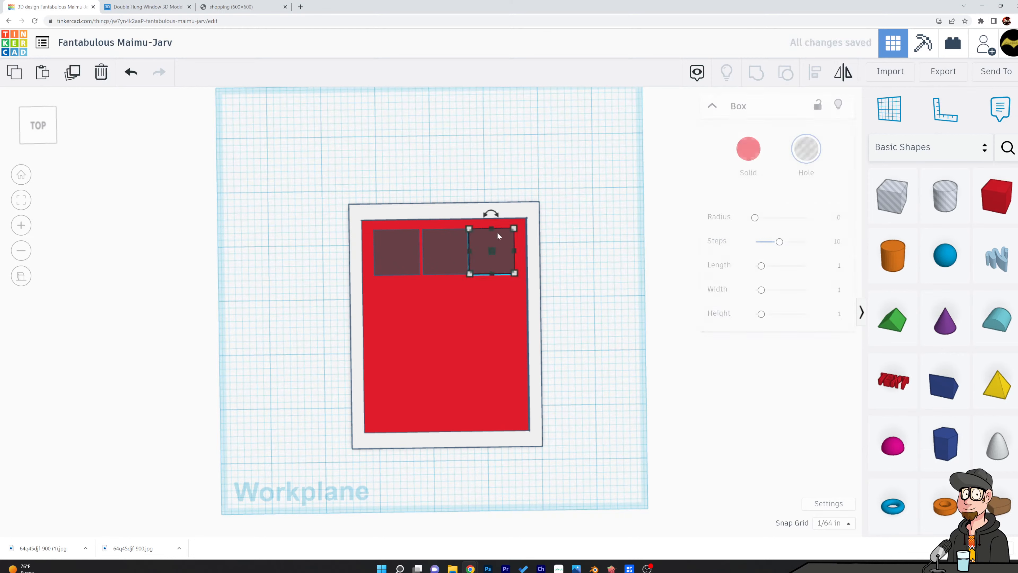
{"action": "key", "text": "Right"}
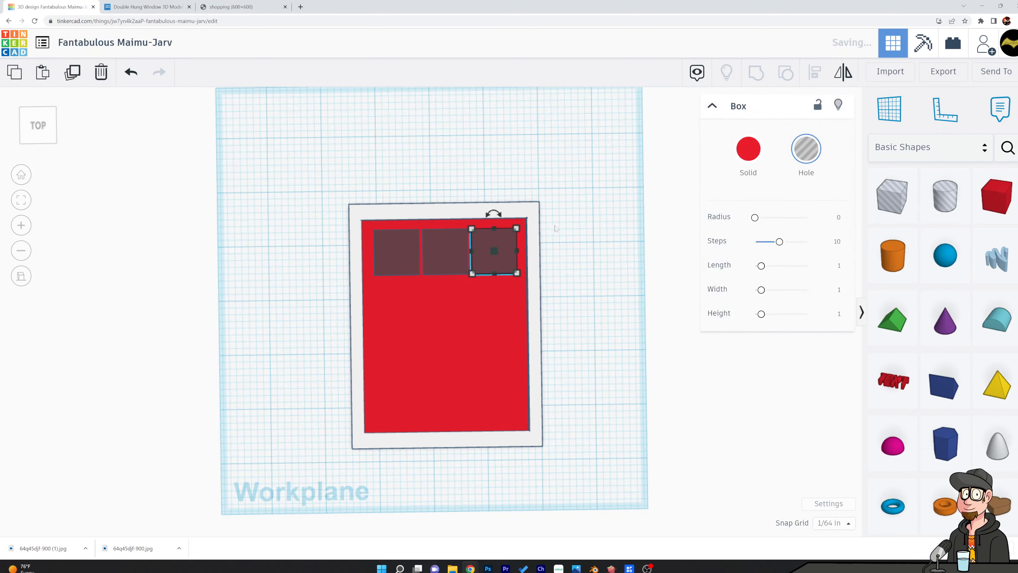
{"action": "left_click", "coordinate": [564, 235]}
Group the three hole boxes of the row into one hole shape.
{"action": "left_click", "coordinate": [485, 256]}
{"action": "left_click", "coordinate": [445, 260], "text": "shift"}
{"action": "left_click", "coordinate": [401, 258], "text": "shift"}
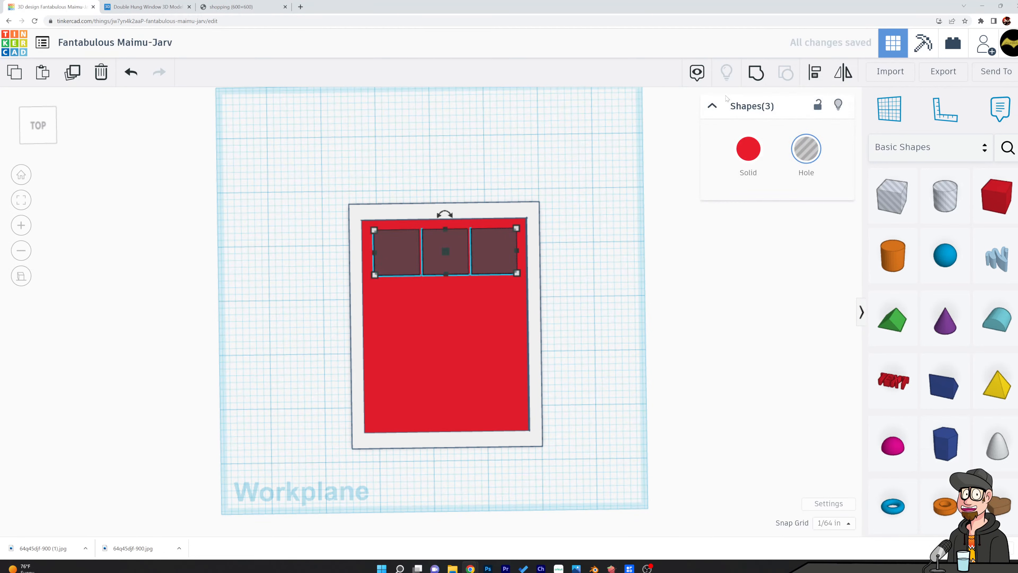
{"action": "left_click", "coordinate": [755, 73]}
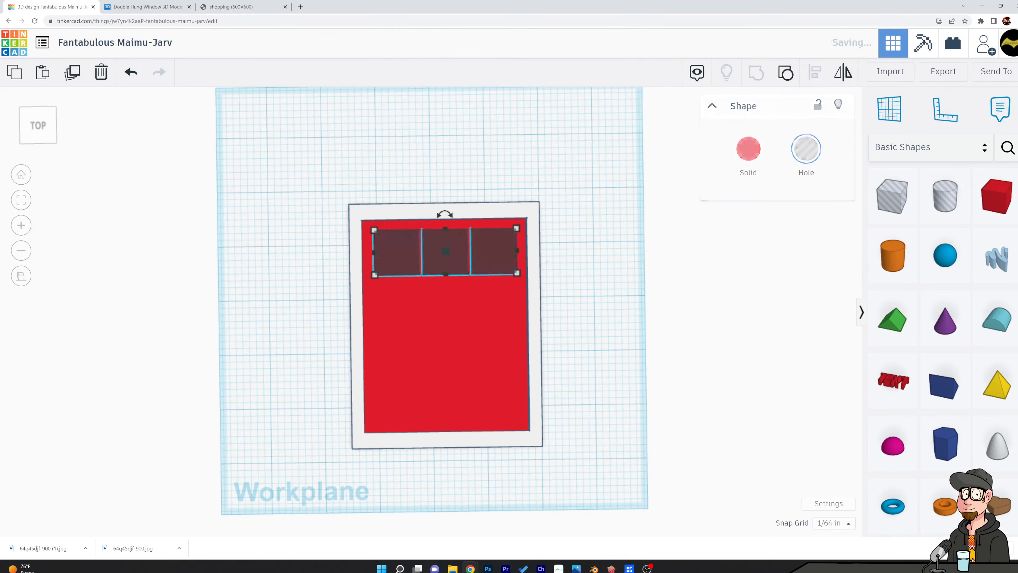
Align the grouped hole row with the red panel, centring it across the panel's width.
{"action": "left_click", "coordinate": [495, 305], "text": "shift"}
{"action": "left_click", "coordinate": [814, 73]}
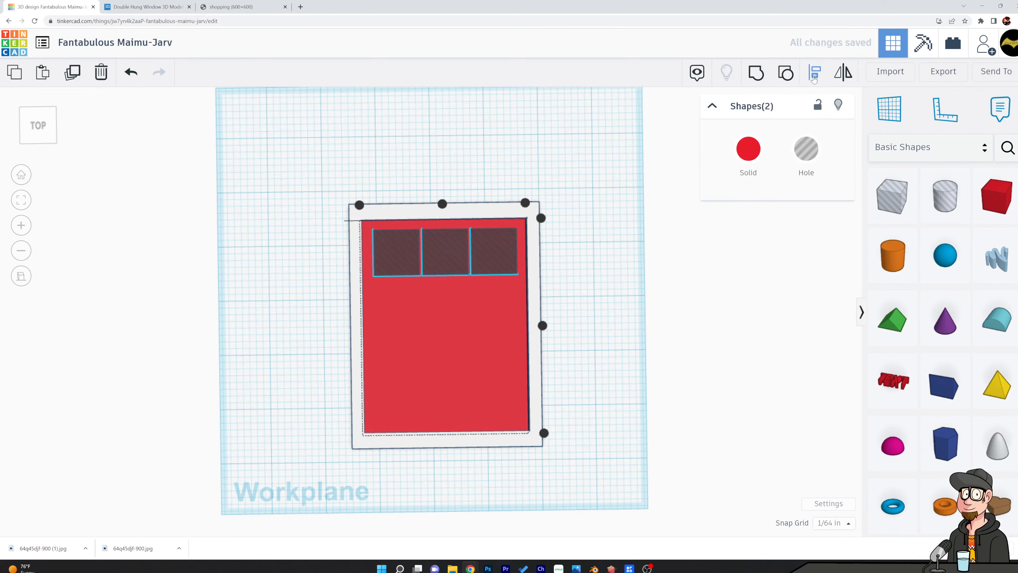
{"action": "left_click", "coordinate": [443, 205]}
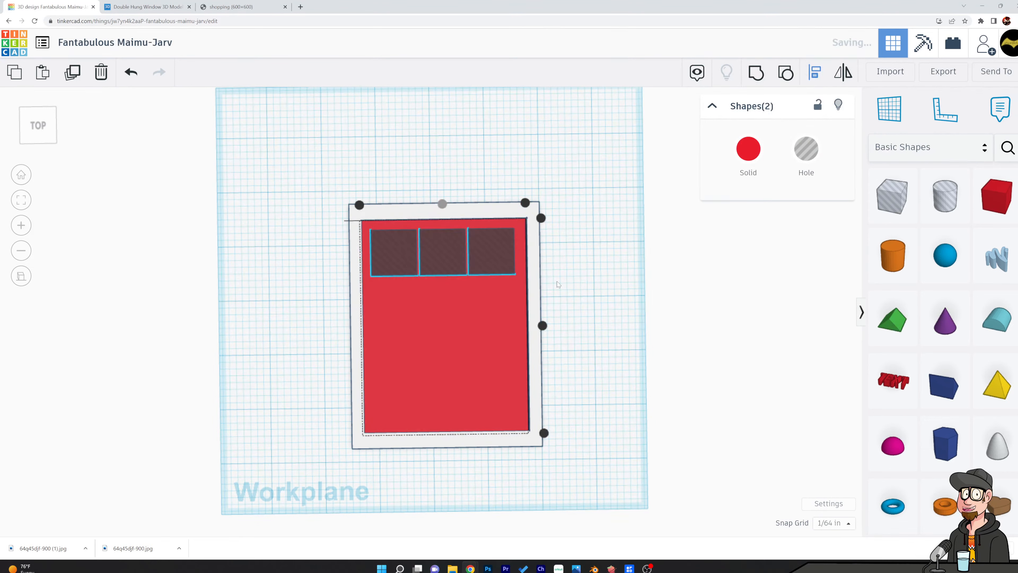
{"action": "left_click", "coordinate": [597, 257]}
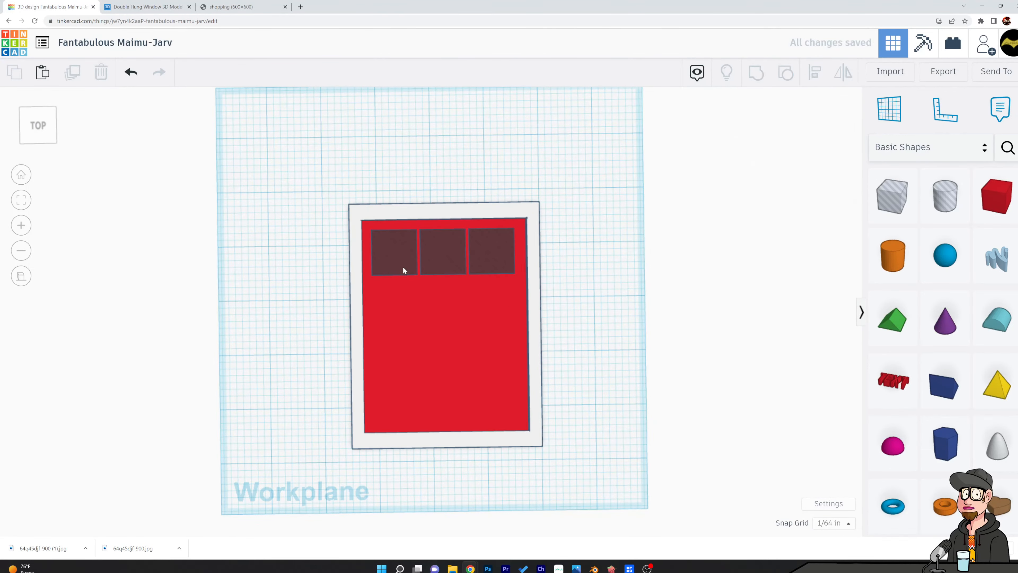
Duplicate the hole row just below itself with a narrow gap and repeat the duplication to fill the panel with four rows.
{"action": "left_click", "coordinate": [397, 252]}
{"action": "key", "text": "ctrl+d"}
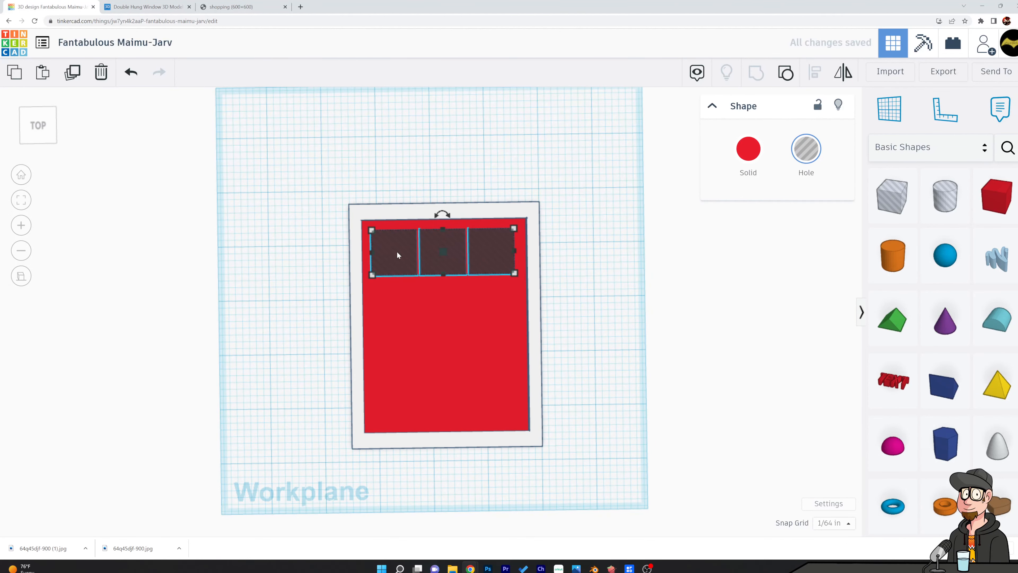
{"action": "key", "text": "Down"}
{"action": "key", "text": "Down"}
{"action": "key", "text": "Down"}
{"action": "key", "text": "Down"}
{"action": "key", "text": "Down"}
{"action": "key", "text": "Down"}
{"action": "key", "text": "Down"}
{"action": "key", "text": "Down"}
{"action": "key", "text": "Down"}
{"action": "key", "text": "Down"}
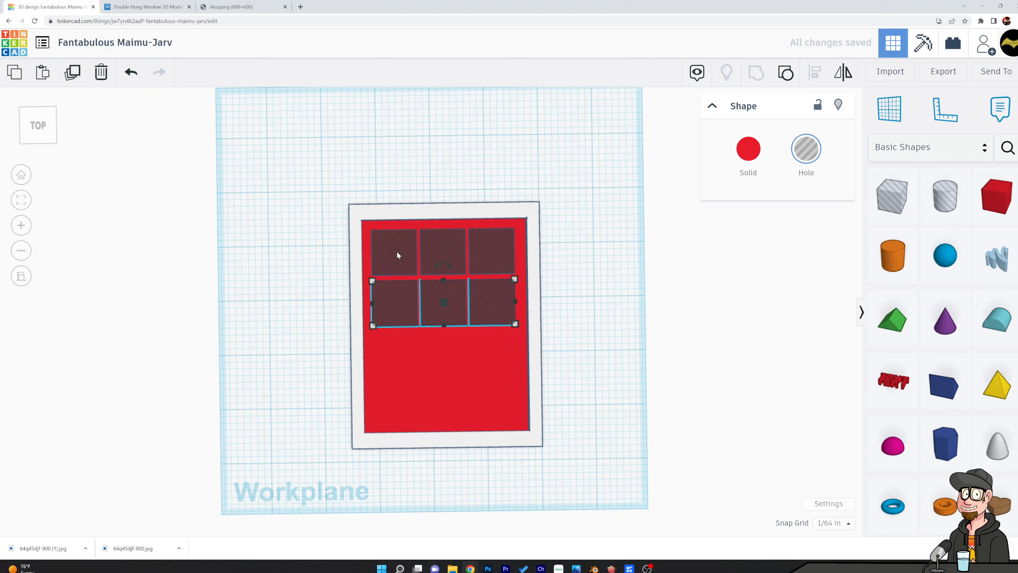
{"action": "key", "text": "ctrl+d"}
{"action": "key", "text": "ctrl+d"}
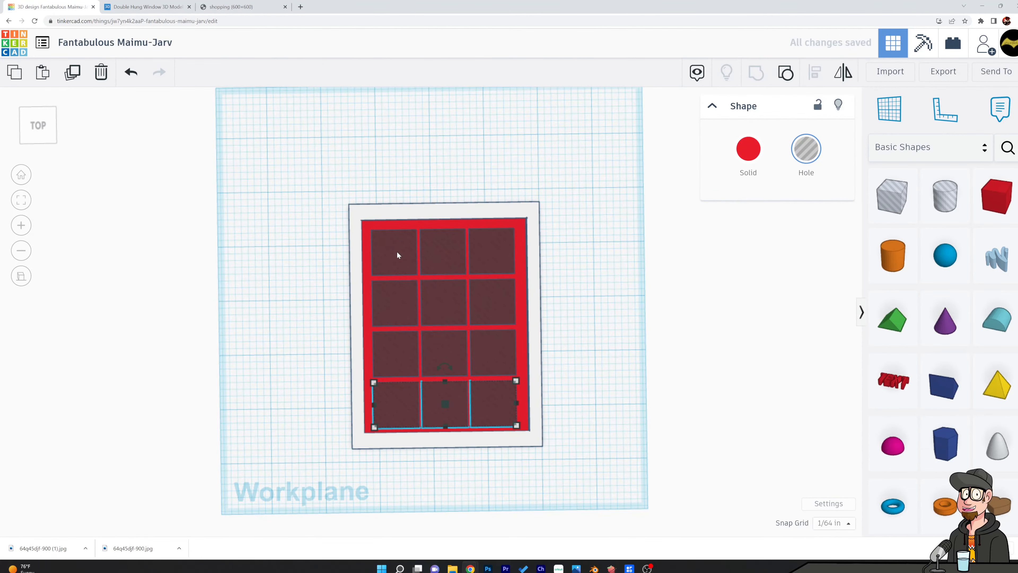
{"action": "left_click", "coordinate": [571, 245]}
Switch to perspective view and try cutting the panes by grouping the four hole rows directly with the red panel.
{"action": "left_click", "coordinate": [21, 276]}
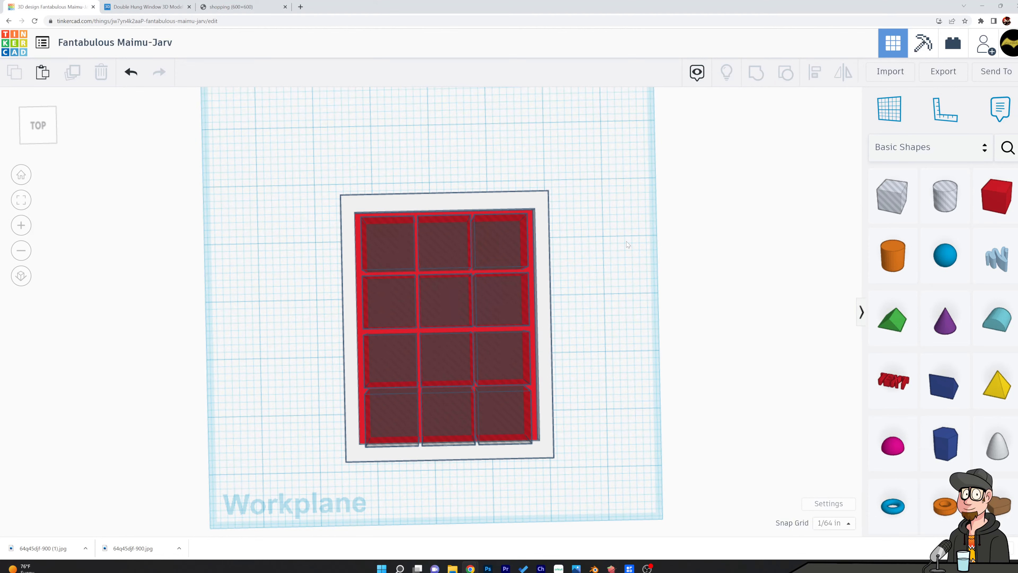
{"action": "right_click_drag", "start_coordinate": [618, 333], "coordinate": [613, 375]}
{"action": "left_click", "coordinate": [386, 236]}
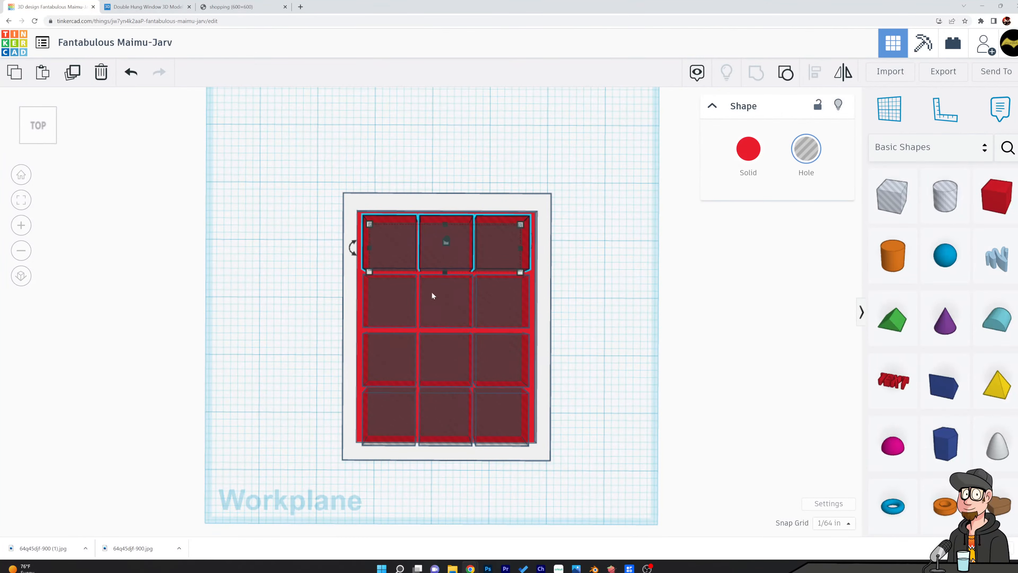
{"action": "left_click", "coordinate": [392, 300], "text": "shift"}
{"action": "left_click", "coordinate": [389, 355], "text": "shift"}
{"action": "left_click", "coordinate": [395, 408], "text": "shift"}
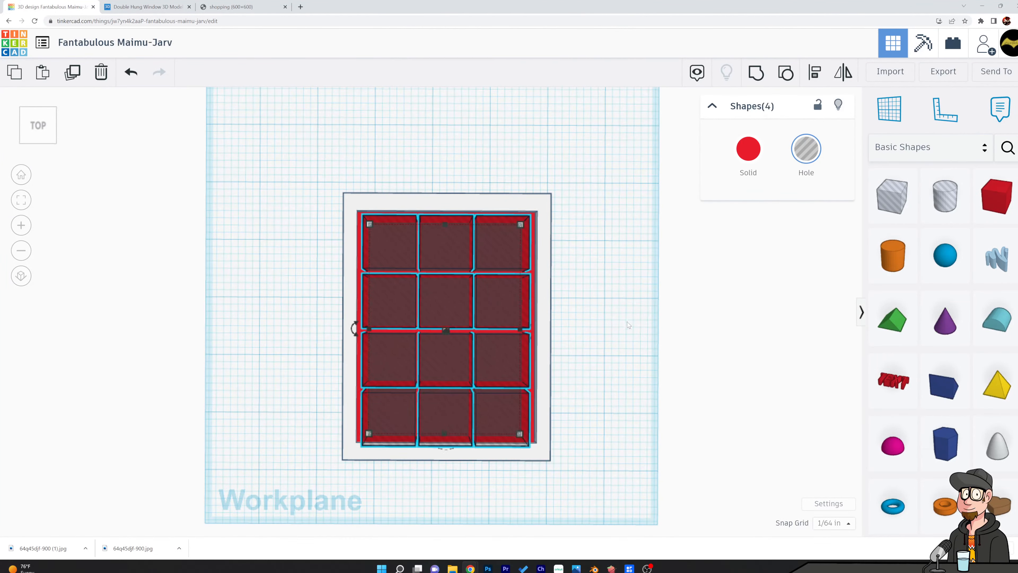
{"action": "right_click_drag", "start_coordinate": [627, 321], "coordinate": [529, 237]}
{"action": "left_click", "coordinate": [529, 237], "text": "shift"}
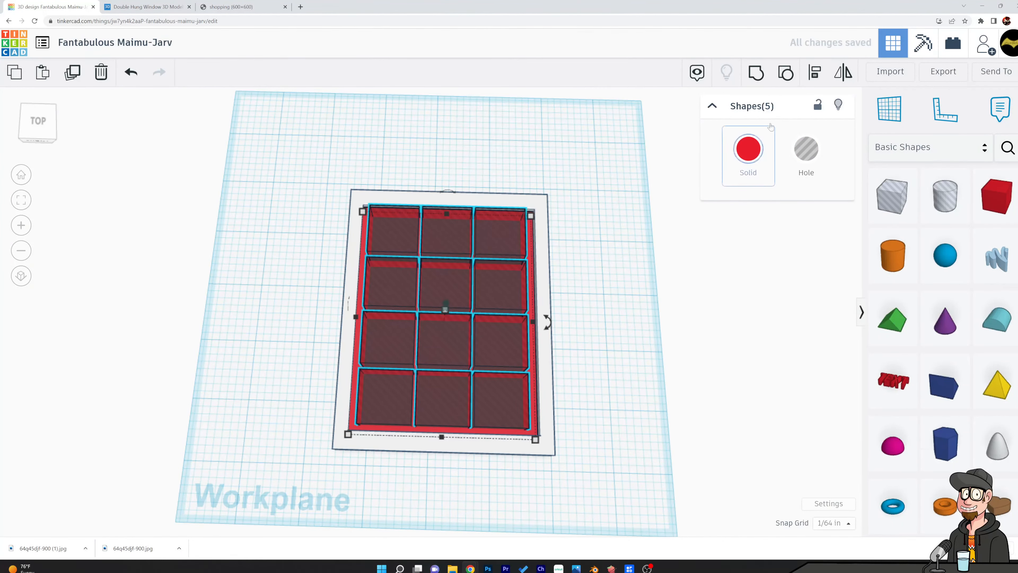
{"action": "left_click", "coordinate": [755, 74]}
Check the cut panel from above and undo the grouping of the hole rows with it.
{"action": "right_click_drag", "start_coordinate": [639, 170], "coordinate": [638, 275]}
{"action": "left_click", "coordinate": [614, 245]}
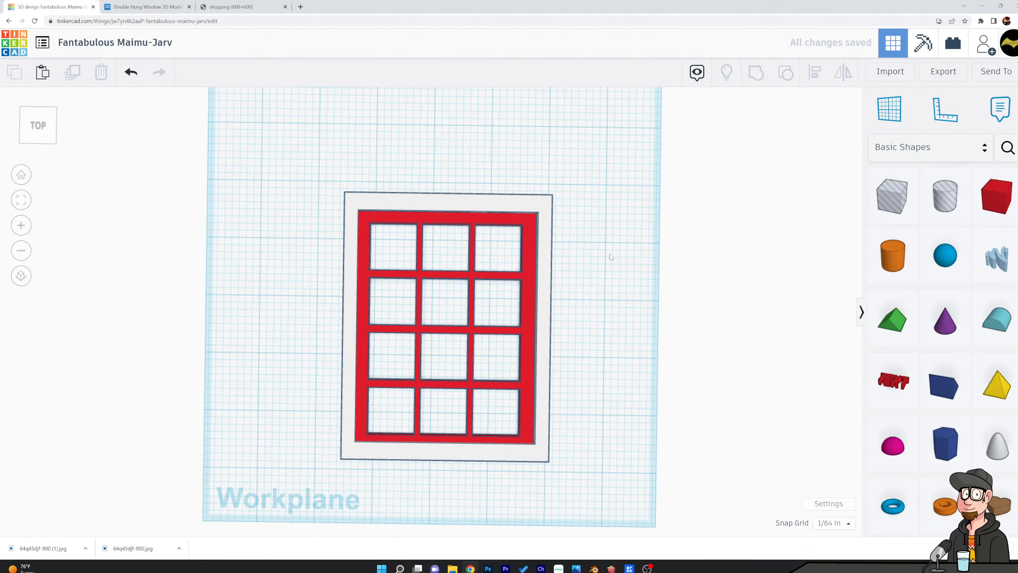
{"action": "right_click_drag", "start_coordinate": [609, 254], "coordinate": [608, 277]}
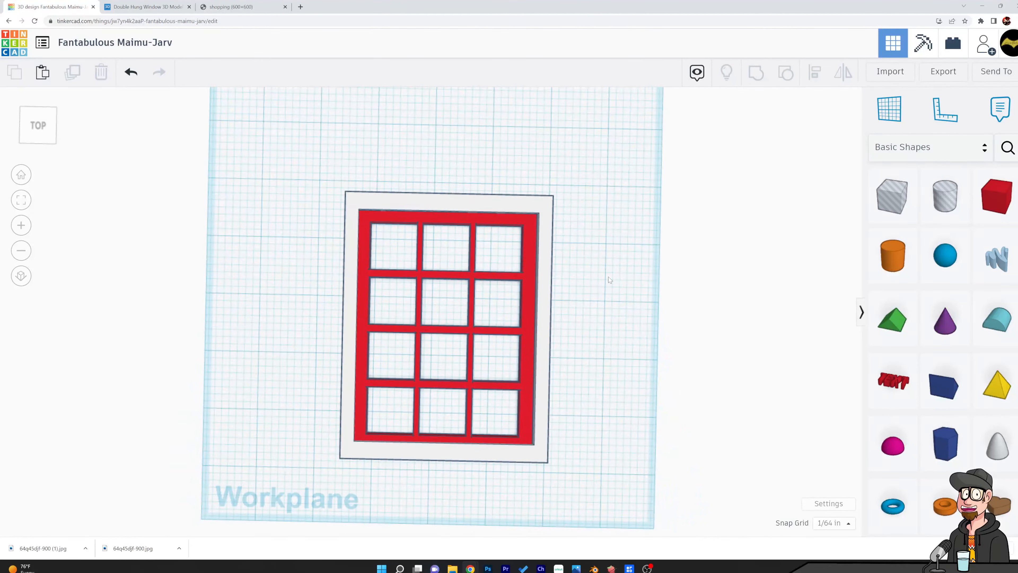
{"action": "left_click", "coordinate": [131, 73]}
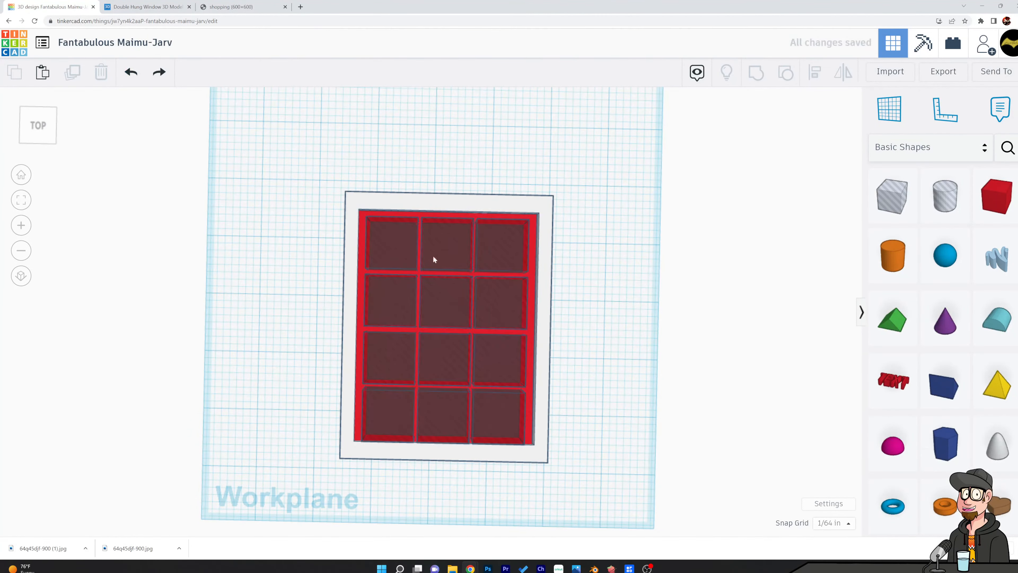
{"action": "left_click", "coordinate": [533, 245]}
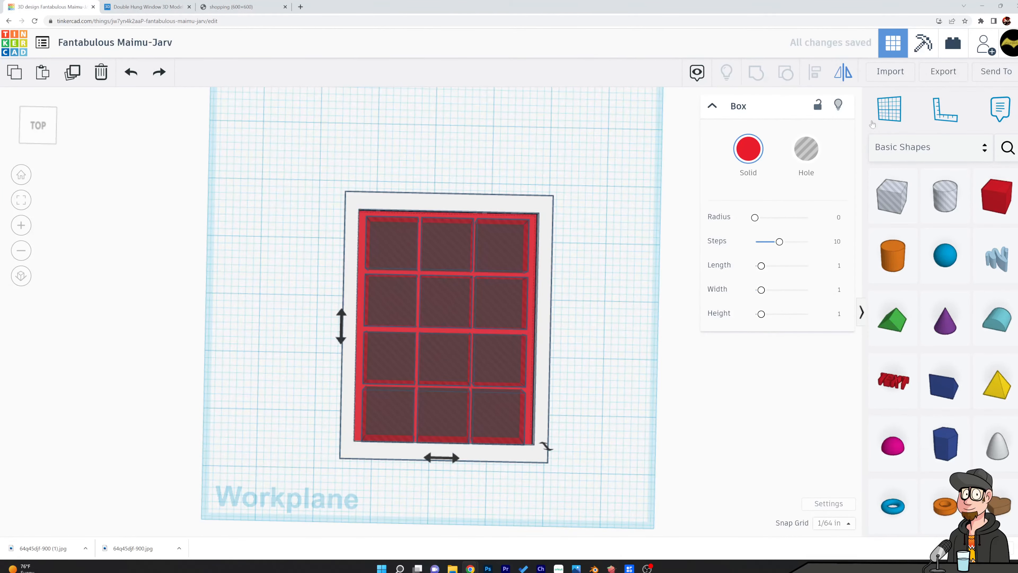
{"action": "left_click", "coordinate": [841, 78]}
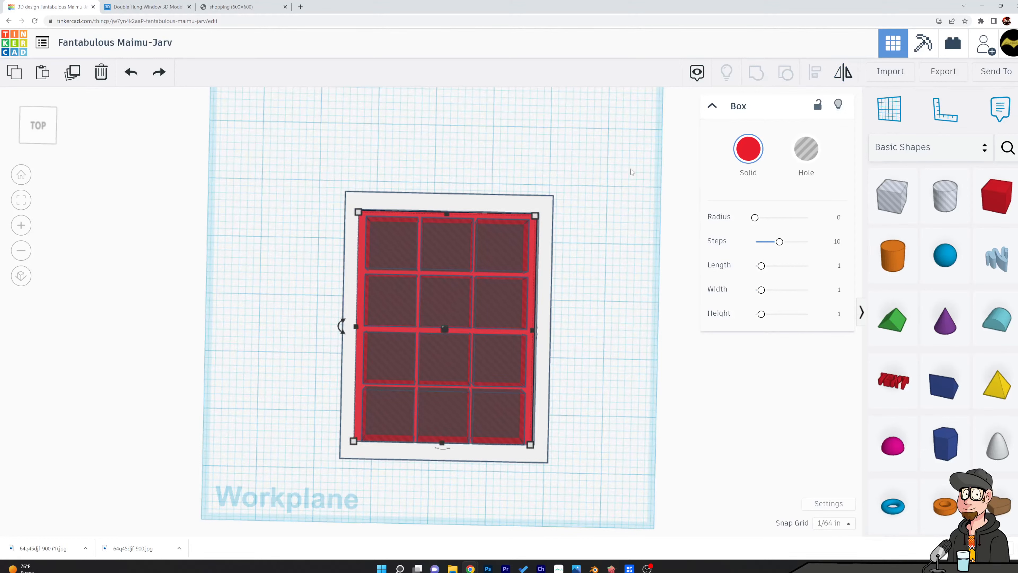
{"action": "left_click", "coordinate": [564, 226]}
{"action": "left_click", "coordinate": [524, 226]}
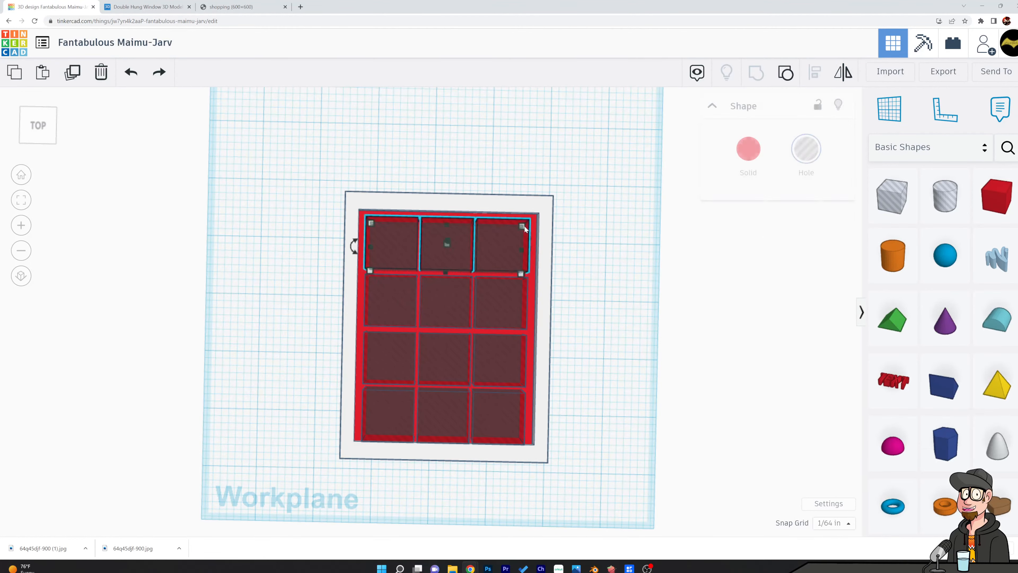
{"action": "left_click", "coordinate": [495, 288]}
Group the four hole rows into a single hole grid, leaving the red panel out.
{"action": "left_click", "coordinate": [397, 250]}
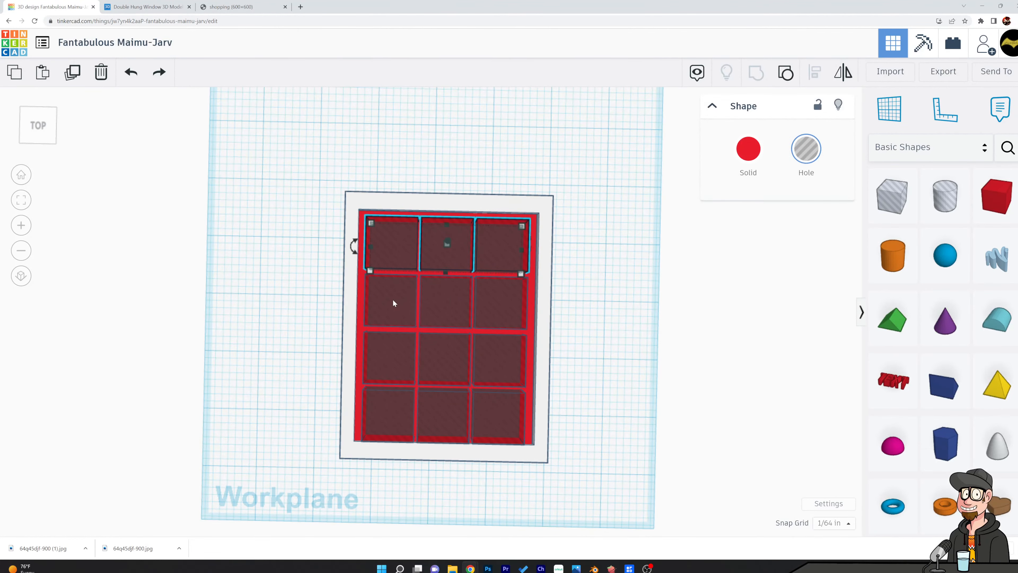
{"action": "left_click", "coordinate": [389, 319], "text": "shift"}
{"action": "left_click", "coordinate": [385, 385], "text": "shift"}
{"action": "left_click", "coordinate": [391, 397], "text": "shift"}
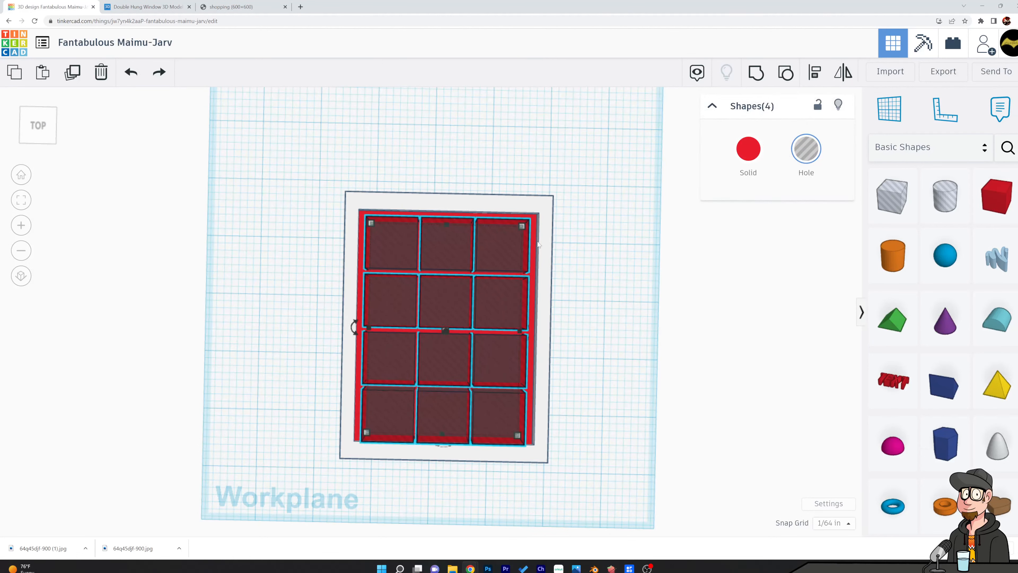
{"action": "left_click", "coordinate": [757, 75]}
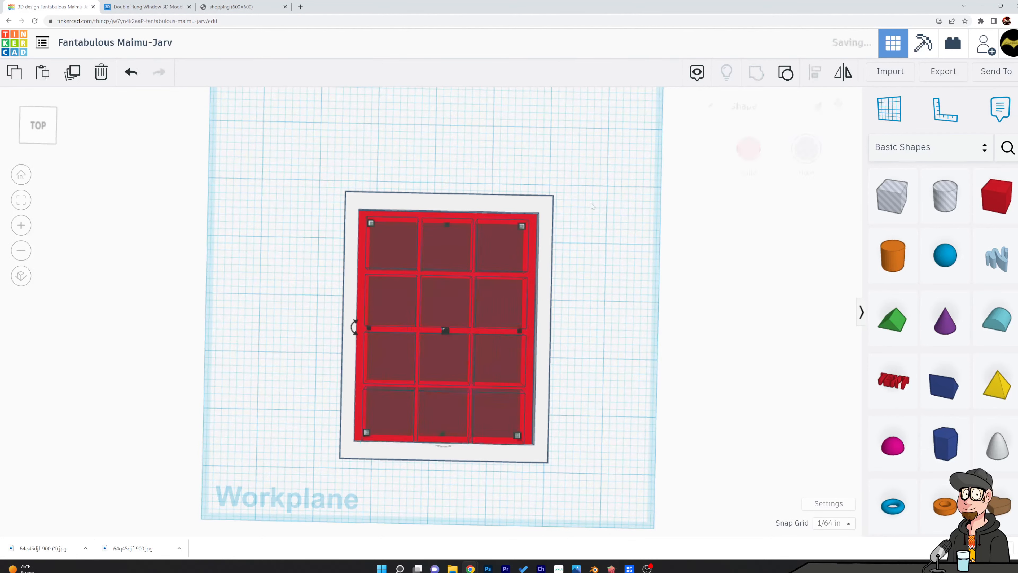
Align the hole grid with the red panel, centring it along both the panel's length and width.
{"action": "left_click", "coordinate": [537, 224], "text": "shift"}
{"action": "left_click", "coordinate": [815, 72]}
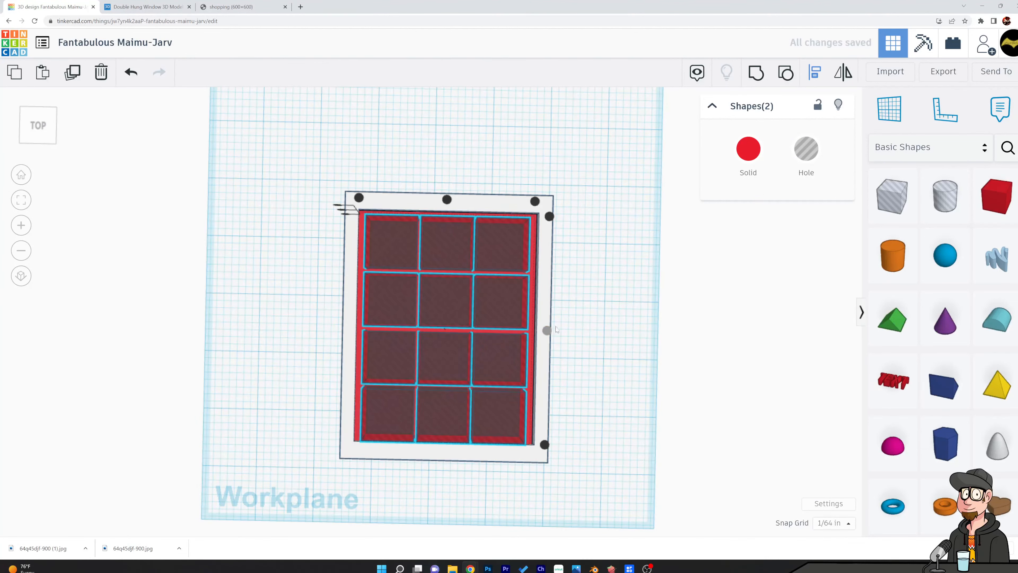
{"action": "left_click", "coordinate": [447, 199]}
{"action": "left_click", "coordinate": [580, 235]}
{"action": "mouse_move", "coordinate": [633, 317]}
{"action": "right_mouse_down"}
{"action": "mouse_move", "coordinate": [632, 191]}
{"action": "mouse_move", "coordinate": [637, 317]}
{"action": "right_mouse_up"}
Group the centred hole grid with the red panel to cut out the twelve window panes.
{"action": "left_click", "coordinate": [502, 236]}
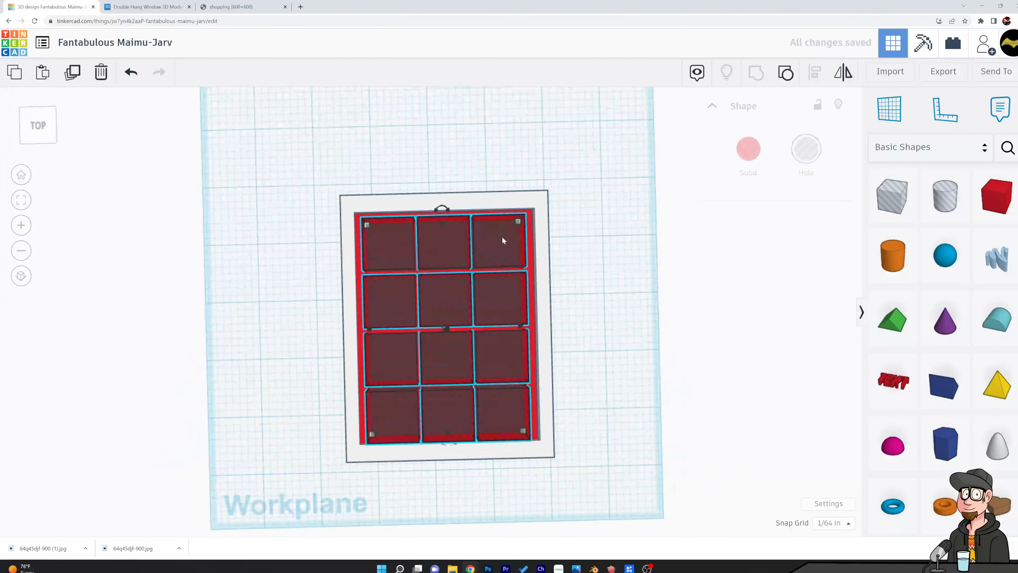
{"action": "left_click", "coordinate": [530, 229], "text": "shift"}
{"action": "left_click", "coordinate": [755, 74]}
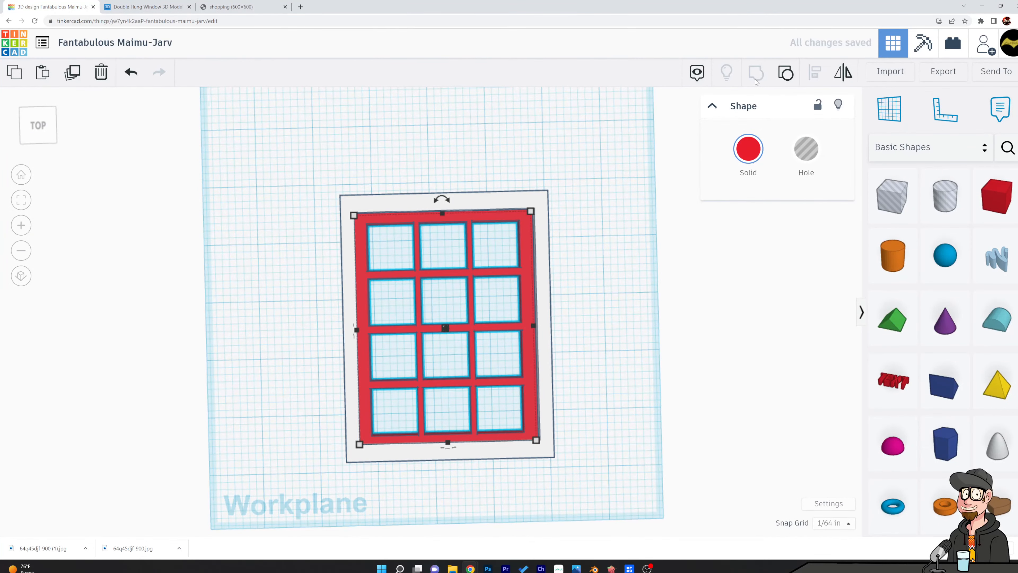
{"action": "left_click", "coordinate": [621, 270]}
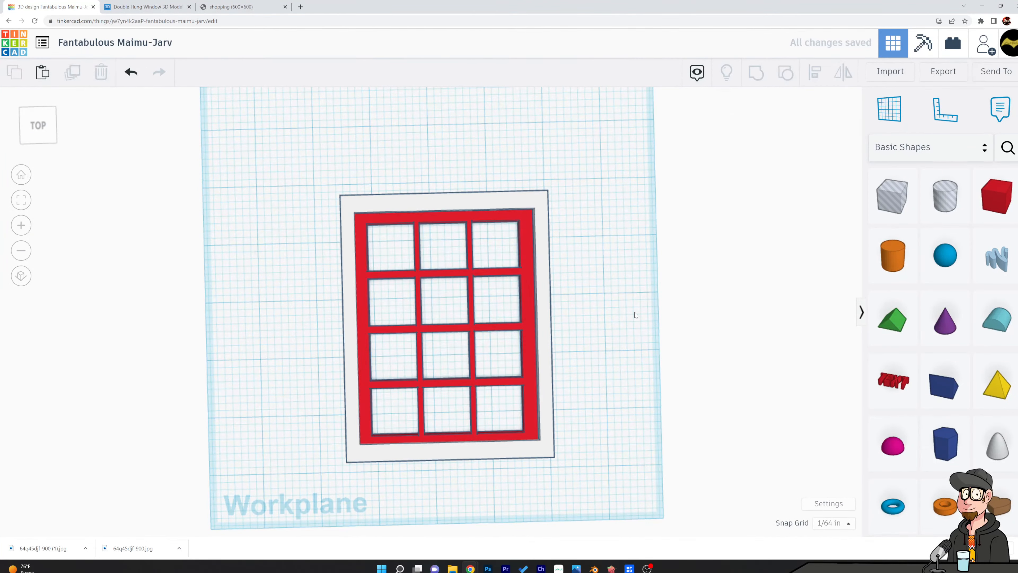
Reduce the red panel's thickness to about 0.11 in, working from the underside of the window.
{"action": "right_click_drag", "start_coordinate": [635, 312], "coordinate": [721, 430]}
{"action": "scroll", "coordinate": [412, 212], "scroll_direction": "up", "scroll_amount": 5}
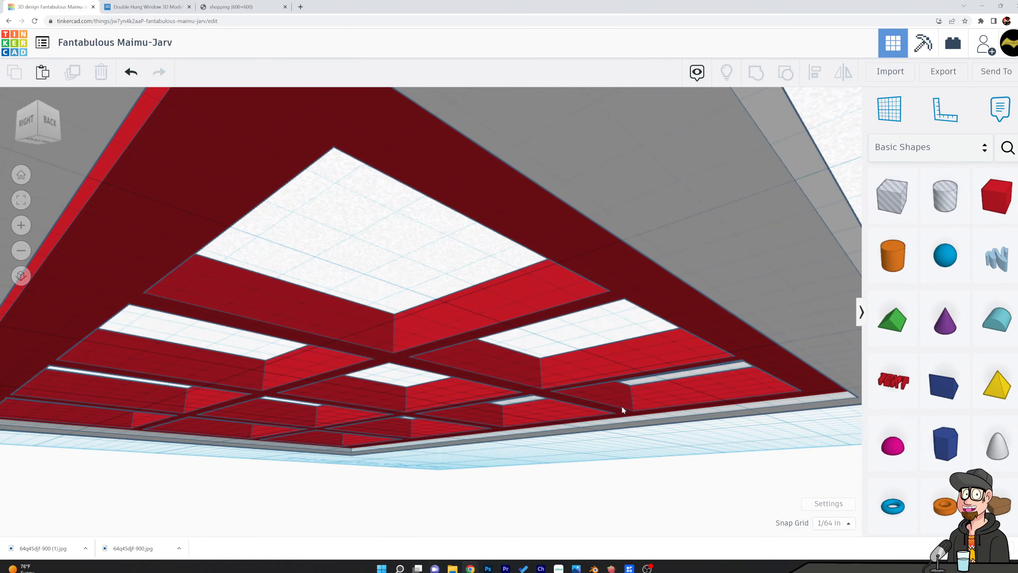
{"action": "right_click_drag", "start_coordinate": [621, 406], "coordinate": [659, 385]}
{"action": "left_click", "coordinate": [640, 377]}
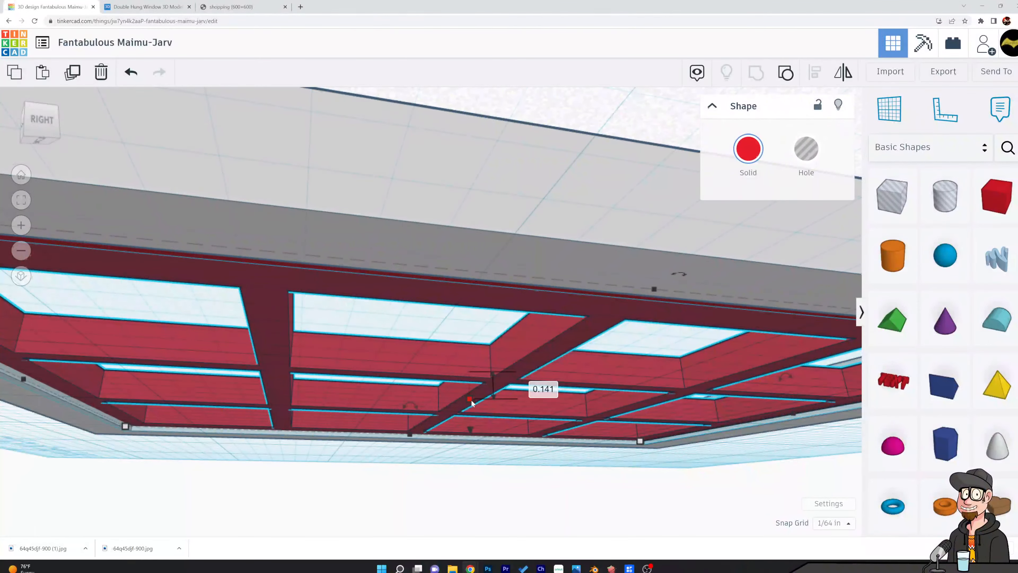
{"action": "left_click_drag", "start_coordinate": [471, 396], "coordinate": [470, 392]}
Examine the underside of the window to compare the red panel's depth with the white frame's.
{"action": "left_click", "coordinate": [521, 248]}
{"action": "right_click_drag", "start_coordinate": [561, 417], "coordinate": [661, 376]}
{"action": "right_click_drag", "start_coordinate": [540, 376], "coordinate": [582, 428]}
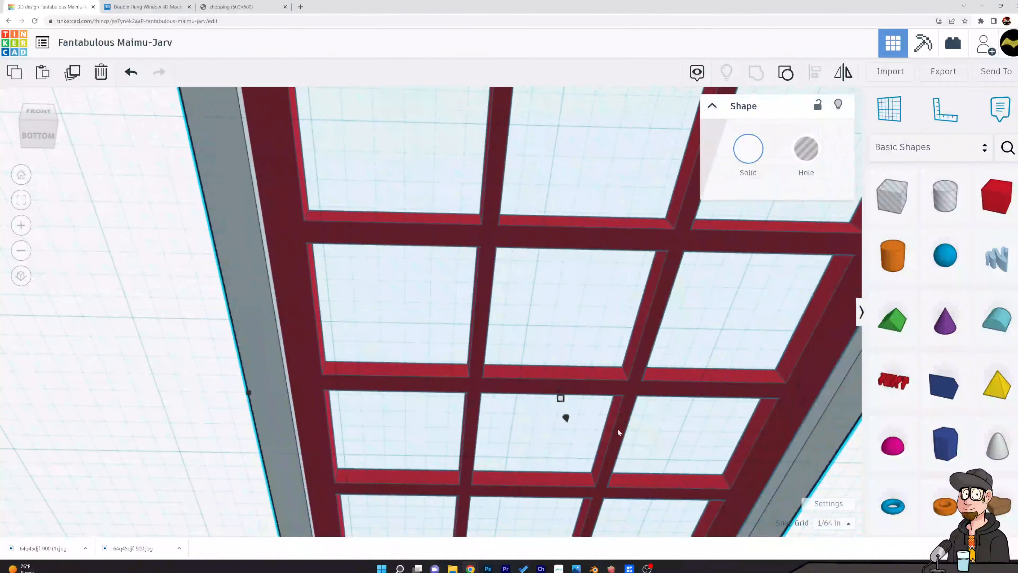
{"action": "scroll", "coordinate": [633, 510], "scroll_direction": "down", "scroll_amount": 3}
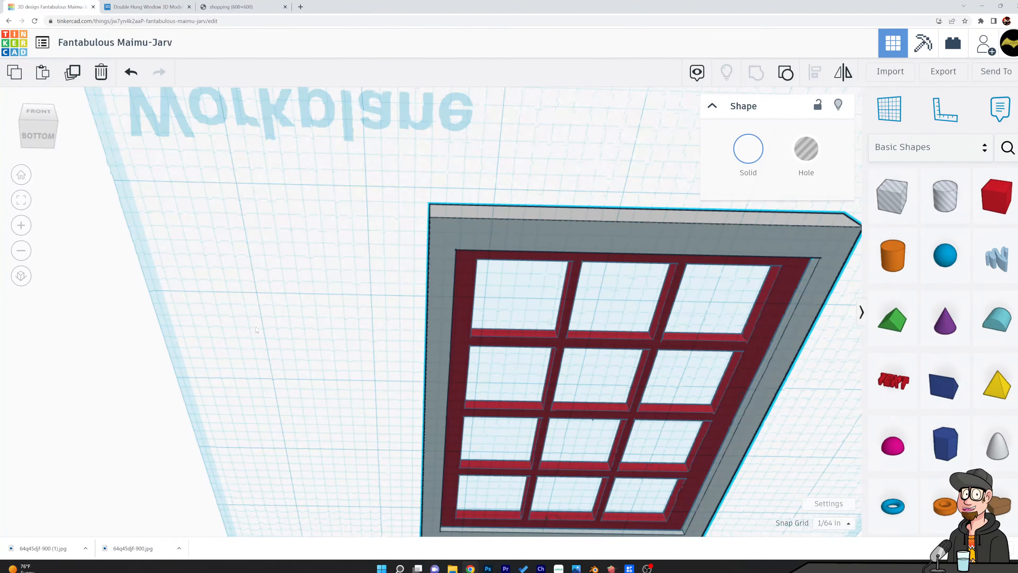
{"action": "right_click_drag", "start_coordinate": [550, 238], "coordinate": [437, 449]}
{"action": "right_click_drag", "start_coordinate": [521, 380], "coordinate": [525, 305]}
{"action": "scroll", "coordinate": [525, 341], "scroll_direction": "up", "scroll_amount": 5}
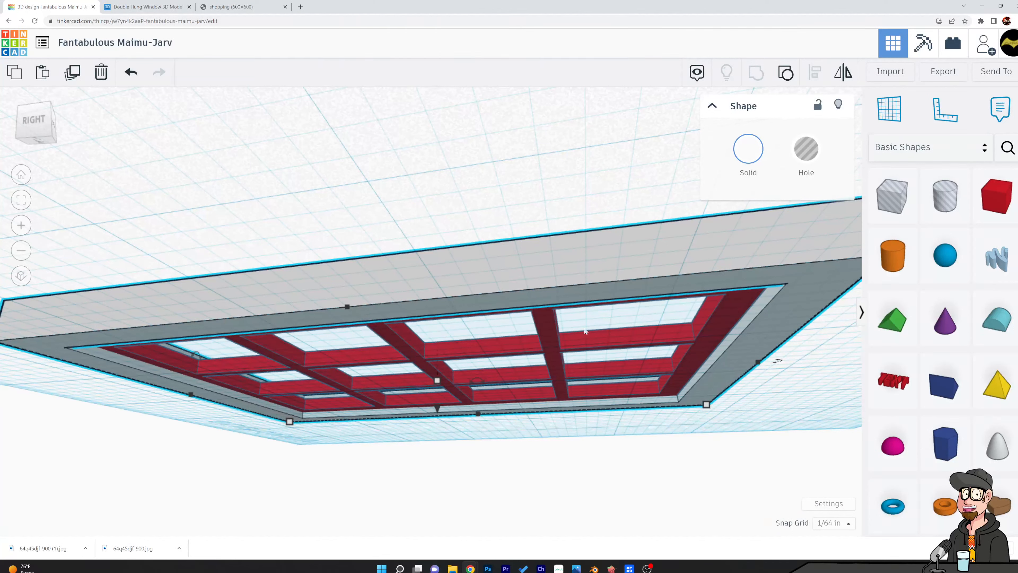
{"action": "right_click_drag", "start_coordinate": [584, 331], "coordinate": [77, 346]}
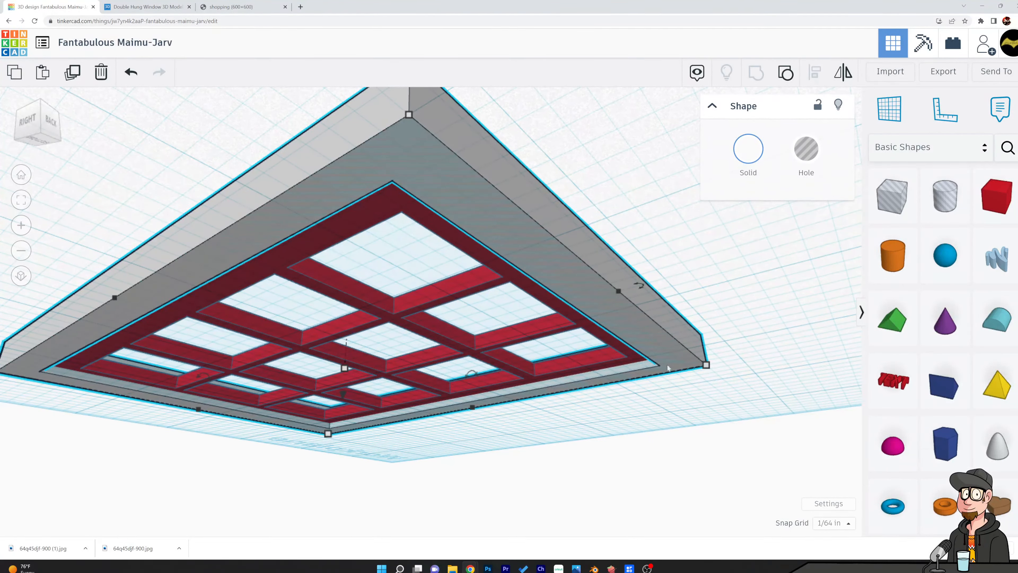
{"action": "mouse_move", "coordinate": [343, 370]}
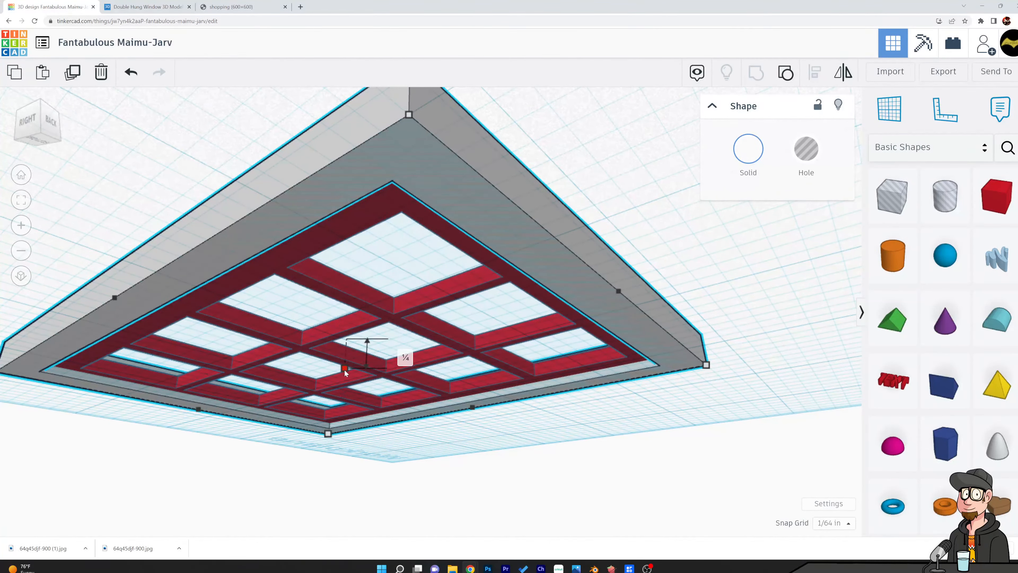
{"action": "left_click_drag", "start_coordinate": [344, 369], "coordinate": [344, 366]}
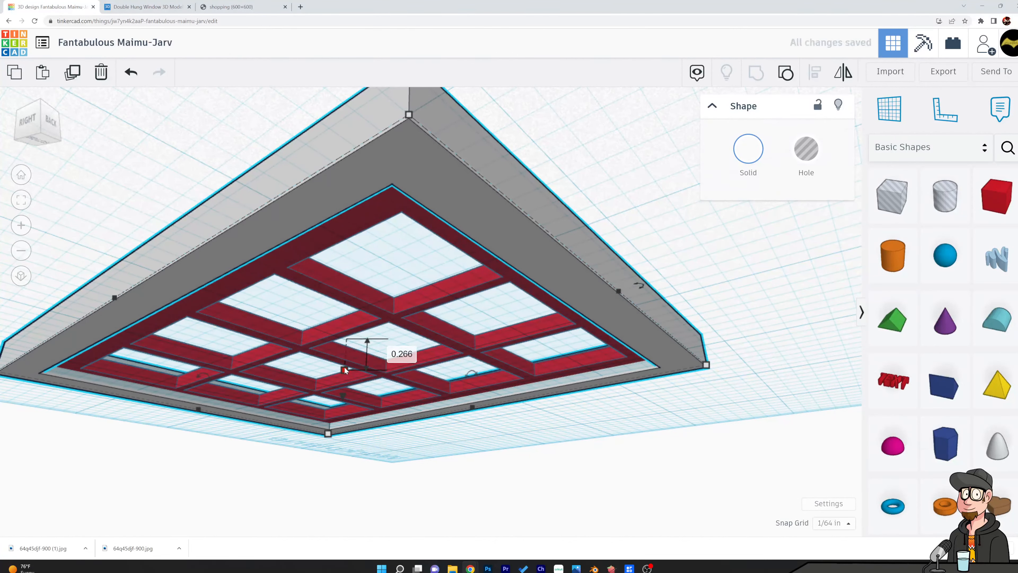
{"action": "key", "text": "ctrl+z"}
Turn the snap grid off and adjust the red panel's thickness to about 0.17 in.
{"action": "left_click", "coordinate": [381, 312]}
{"action": "mouse_move", "coordinate": [346, 363]}
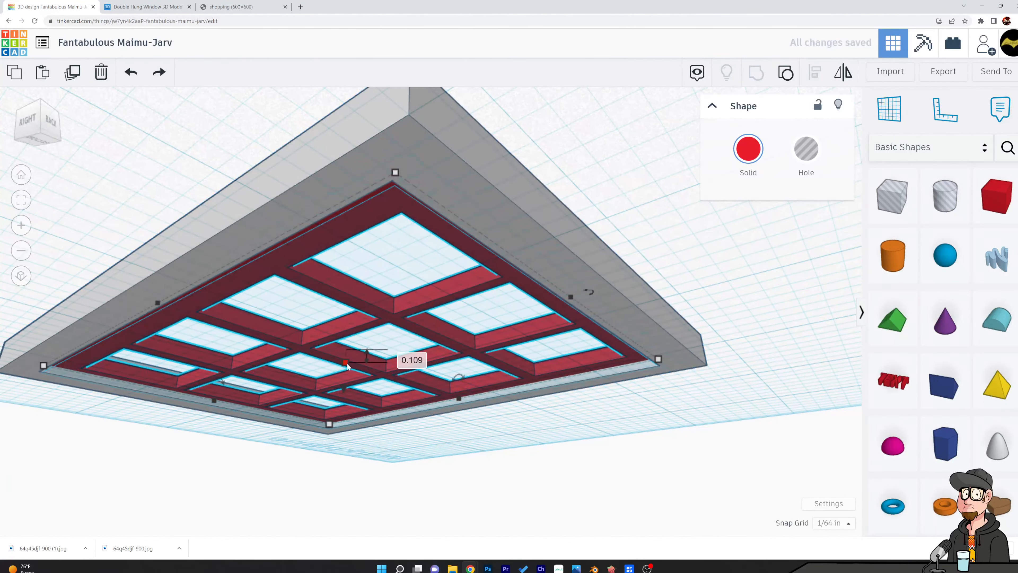
{"action": "left_click_drag", "start_coordinate": [347, 362], "coordinate": [350, 365]}
{"action": "left_click", "coordinate": [665, 273]}
{"action": "right_click_drag", "start_coordinate": [665, 272], "coordinate": [751, 363]}
{"action": "left_click", "coordinate": [753, 364]}
{"action": "left_click", "coordinate": [848, 522]}
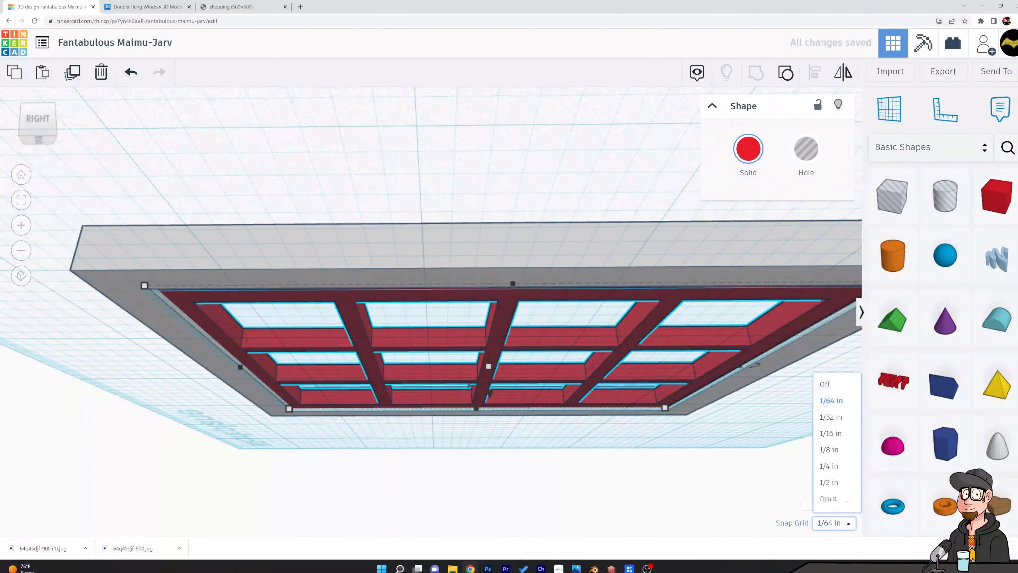
{"action": "left_click", "coordinate": [833, 386]}
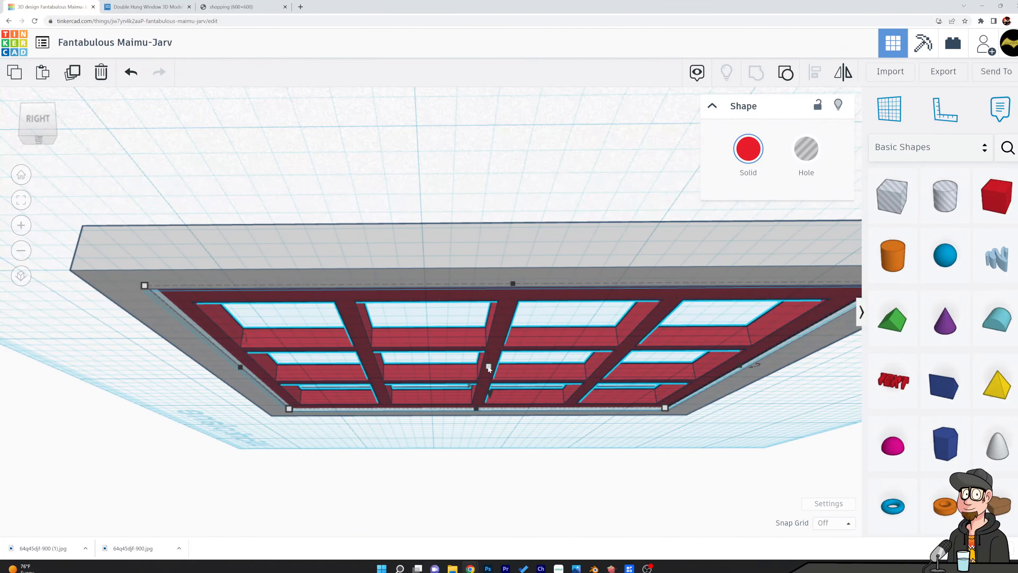
{"action": "left_click_drag", "start_coordinate": [488, 366], "coordinate": [488, 369]}
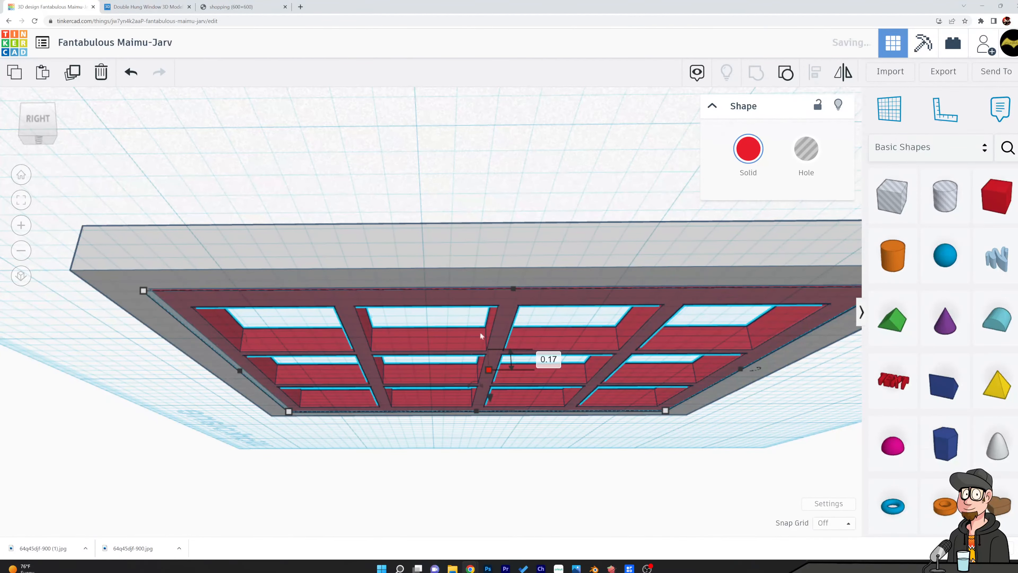
{"action": "left_click", "coordinate": [482, 227]}
{"action": "right_click_drag", "start_coordinate": [482, 229], "coordinate": [441, 325]}
Place a red box on the workplane just outside the short end of the white frame, near its corner.
{"action": "left_click_drag", "start_coordinate": [326, 326], "coordinate": [821, 522]}
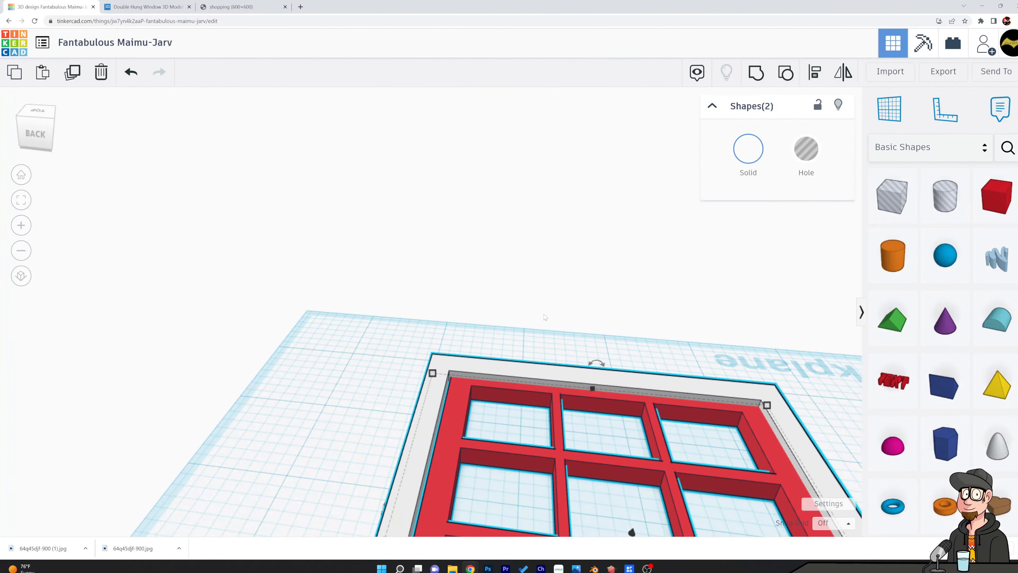
{"action": "right_click_drag", "start_coordinate": [545, 317], "coordinate": [605, 418]}
{"action": "scroll", "coordinate": [606, 419], "scroll_direction": "down", "scroll_amount": 6}
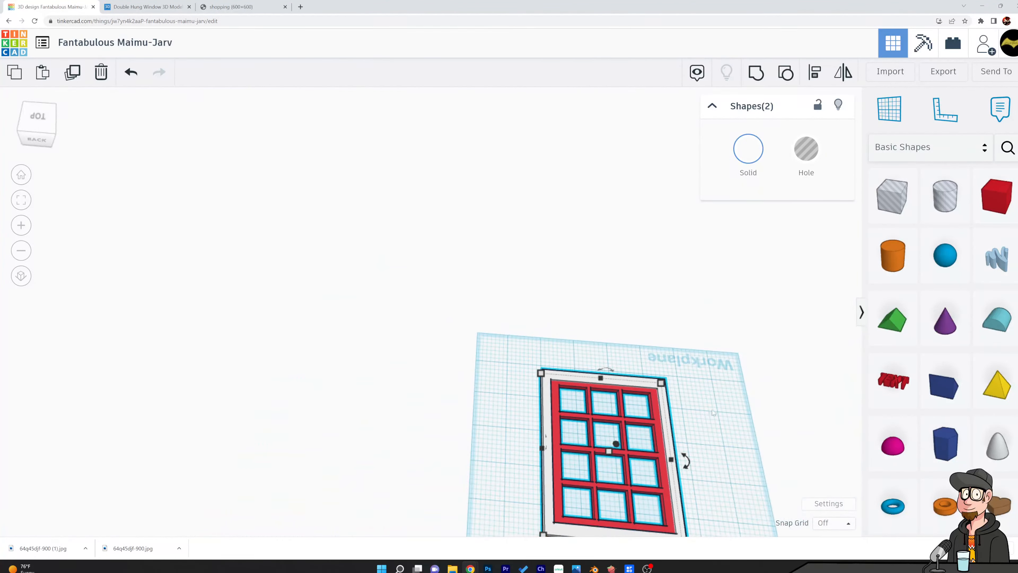
{"action": "right_click_drag", "start_coordinate": [713, 412], "coordinate": [687, 350]}
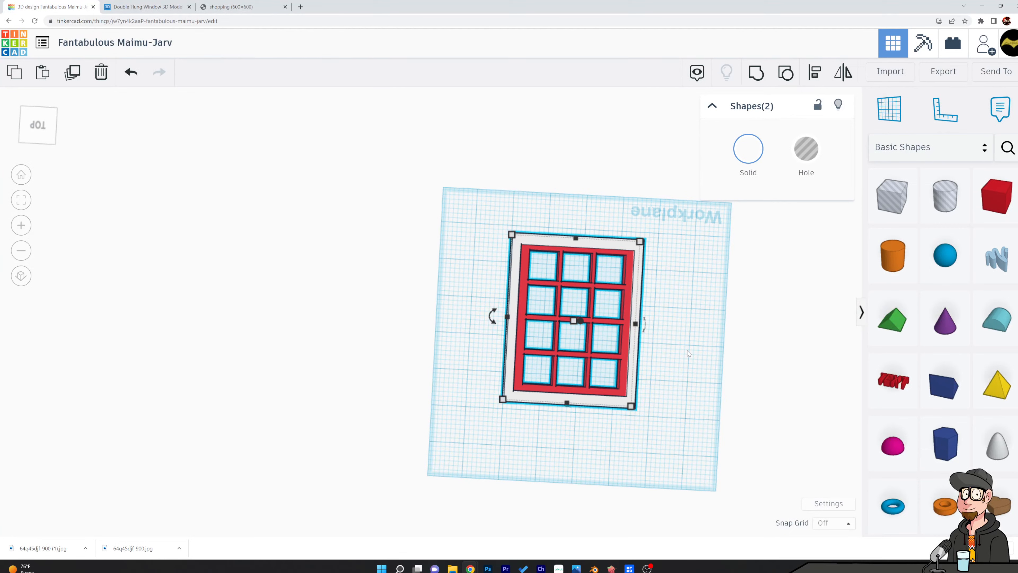
{"action": "left_click", "coordinate": [714, 315]}
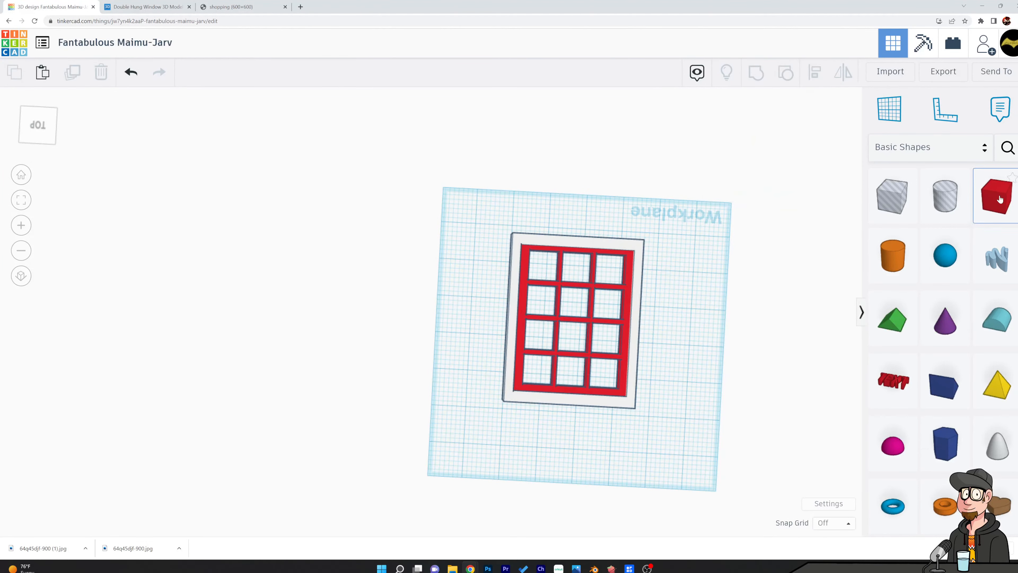
{"action": "left_click_drag", "start_coordinate": [996, 197], "coordinate": [532, 215]}
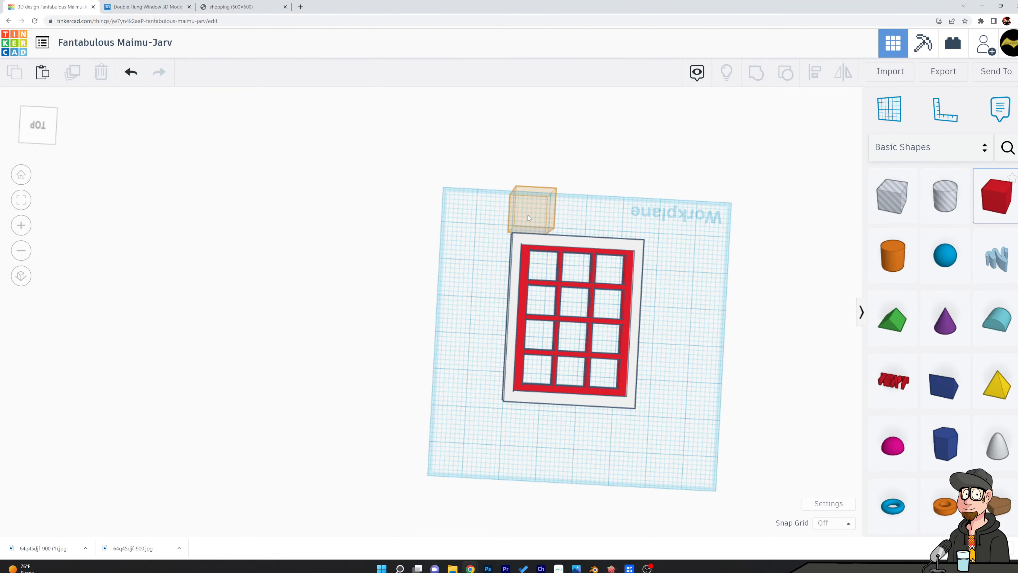
{"action": "left_click_drag", "start_coordinate": [526, 215], "coordinate": [527, 211]}
{"action": "right_click_drag", "start_coordinate": [526, 211], "coordinate": [609, 136]}
{"action": "left_click_drag", "start_coordinate": [371, 231], "coordinate": [364, 225]}
{"action": "key", "text": "ctrl+z"}
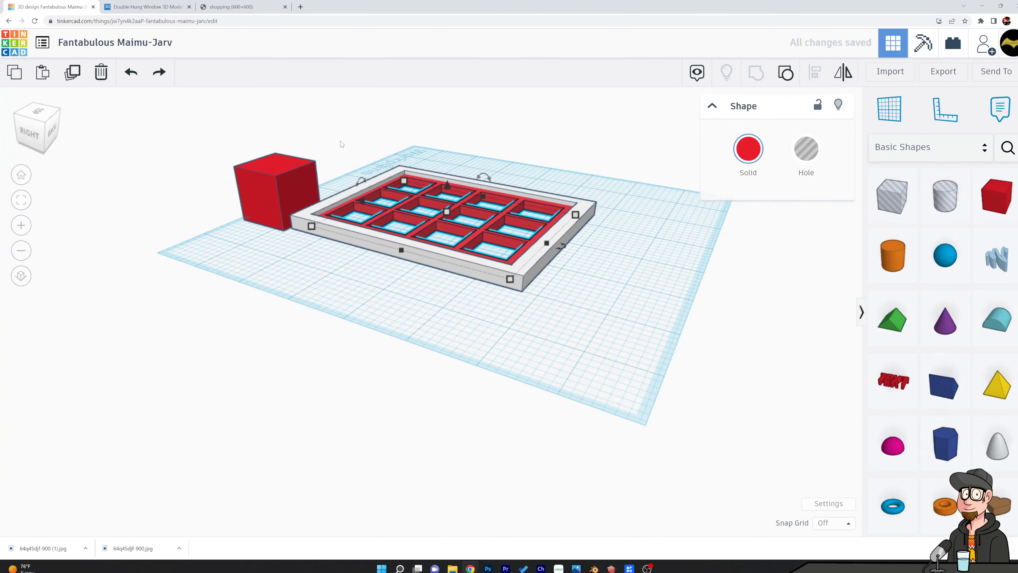
Flatten the red box to about 0.145 in high and narrow it into a slim bar along the frame's short end.
{"action": "left_click", "coordinate": [340, 142]}
{"action": "left_click", "coordinate": [285, 179]}
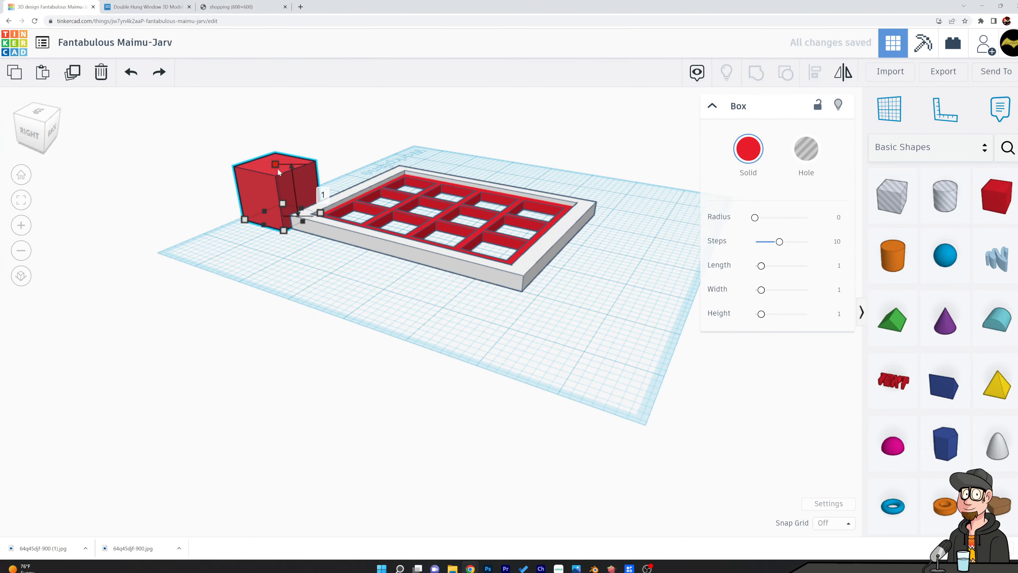
{"action": "mouse_move", "coordinate": [278, 168]}
{"action": "left_mouse_down"}
{"action": "mouse_move", "coordinate": [285, 210]}
{"action": "mouse_move", "coordinate": [278, 171]}
{"action": "left_mouse_up"}
{"action": "right_click_drag", "start_coordinate": [346, 119], "coordinate": [361, 196]}
{"action": "left_click_drag", "start_coordinate": [179, 147], "coordinate": [223, 157]}
{"action": "left_click", "coordinate": [260, 236]}
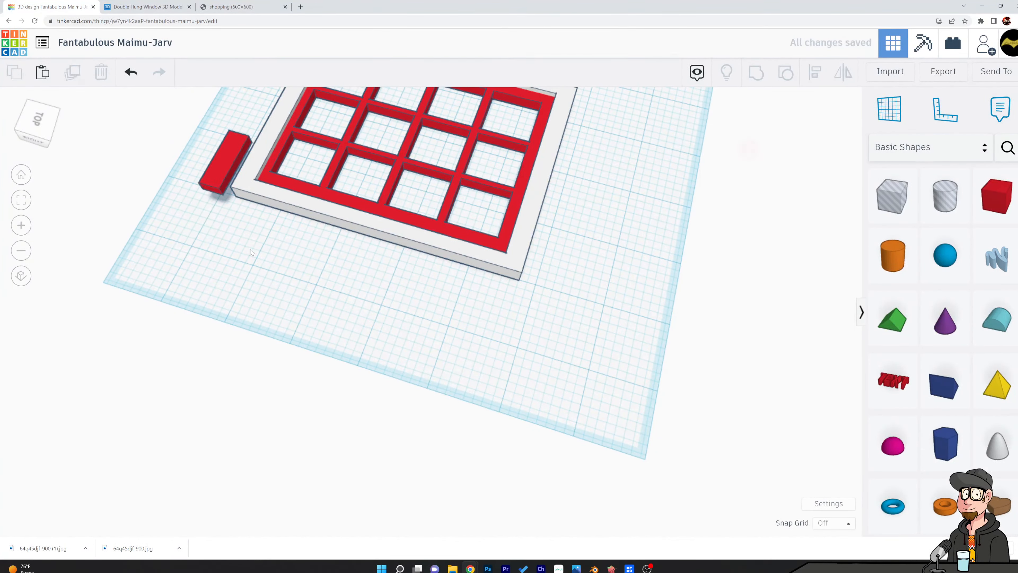
Nudge the slim red bar toward the white frame until it sits against the frame's short end.
{"action": "left_click", "coordinate": [257, 195]}
{"action": "right_click_drag", "start_coordinate": [257, 254], "coordinate": [521, 193]}
{"action": "scroll", "coordinate": [601, 341], "scroll_direction": "up", "scroll_amount": 5}
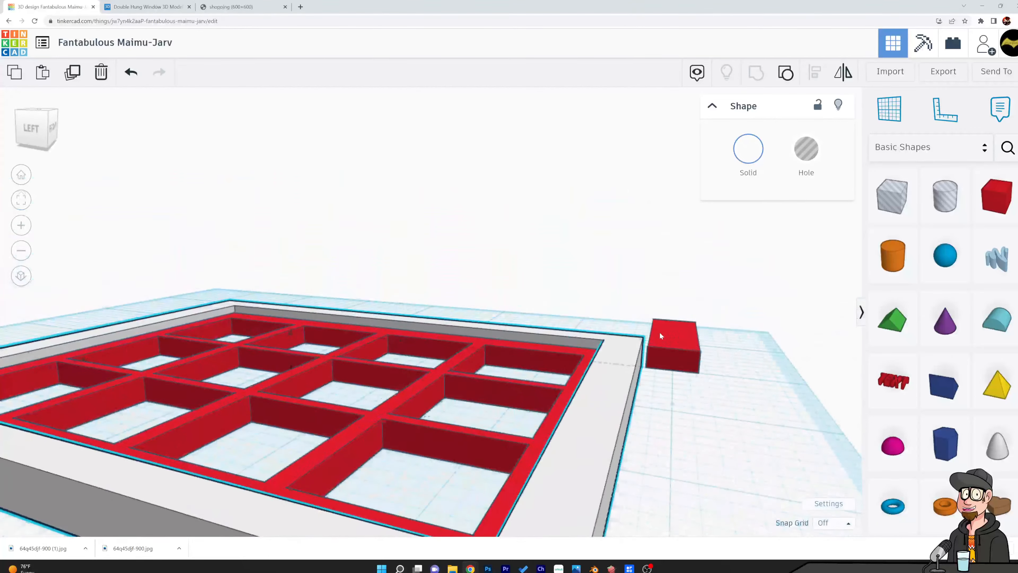
{"action": "left_click", "coordinate": [675, 335]}
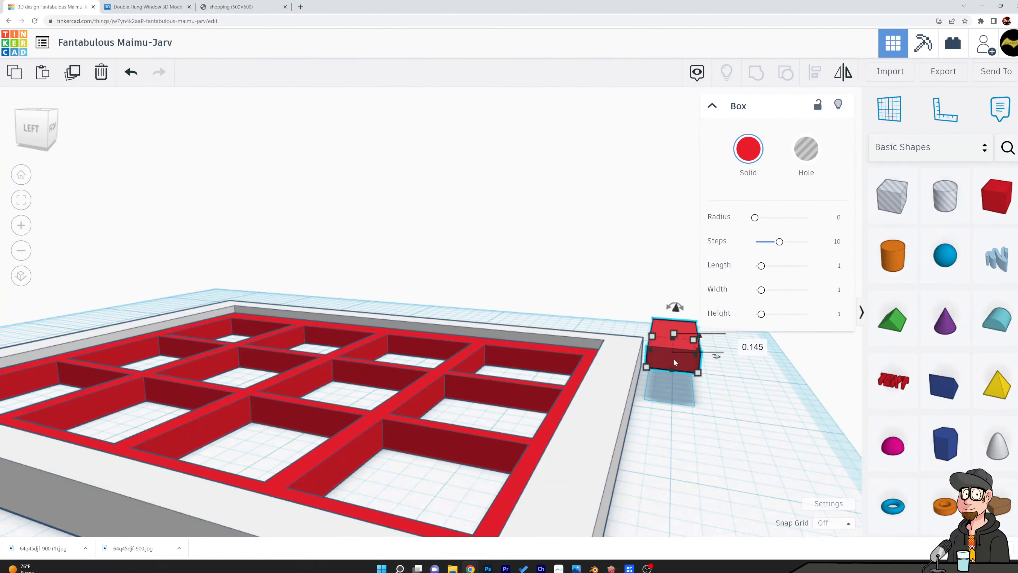
{"action": "left_click", "coordinate": [677, 425]}
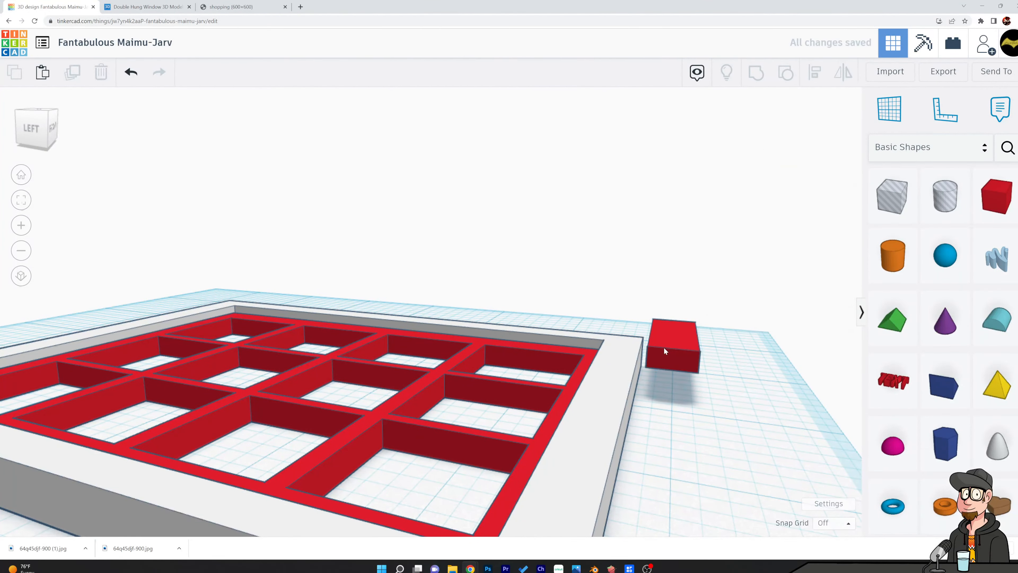
{"action": "left_click", "coordinate": [669, 337]}
{"action": "key", "text": "Left"}
{"action": "key", "text": "Left"}
{"action": "key", "text": "Left"}
{"action": "key", "text": "Left"}
{"action": "key", "text": "Left"}
{"action": "key", "text": "Left"}
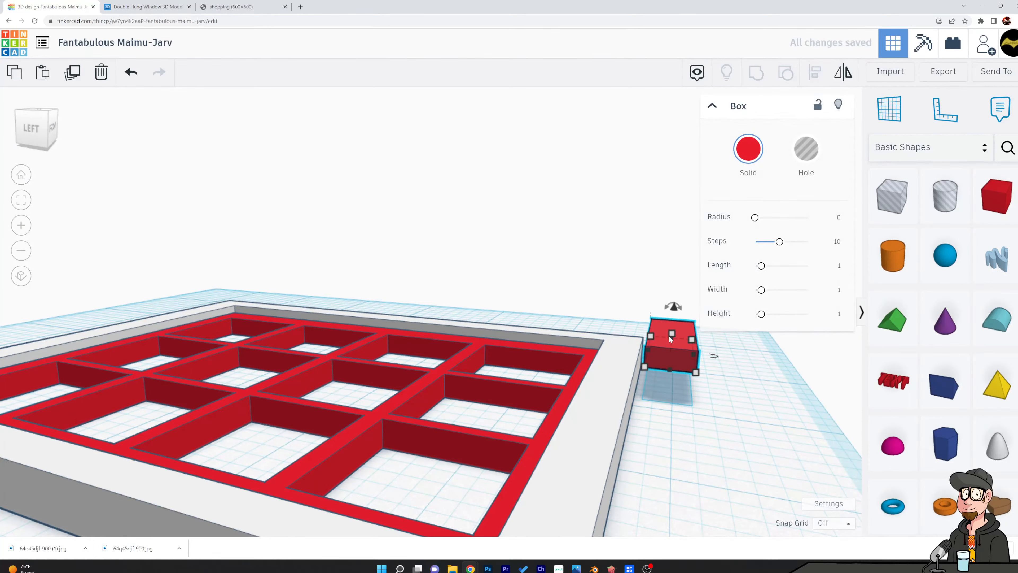
{"action": "key", "text": "Left"}
{"action": "key", "text": "Left"}
{"action": "key", "text": "Left"}
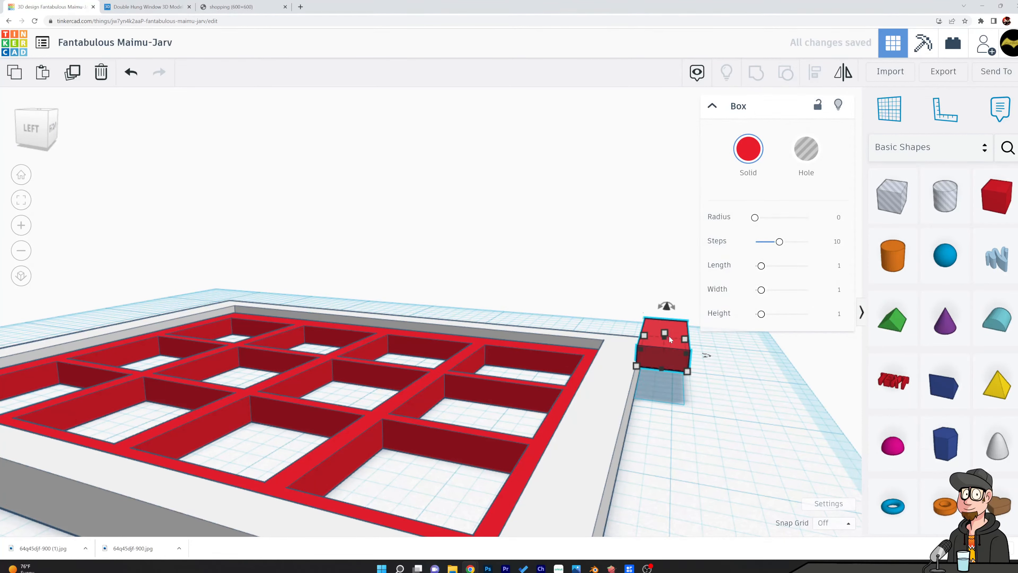
{"action": "left_click", "coordinate": [612, 272]}
{"action": "right_click_drag", "start_coordinate": [612, 272], "coordinate": [657, 320]}
Lengthen the red bar to about 3.8 in so it spans the full width of the white frame.
{"action": "scroll", "coordinate": [601, 333], "scroll_direction": "down", "scroll_amount": 3}
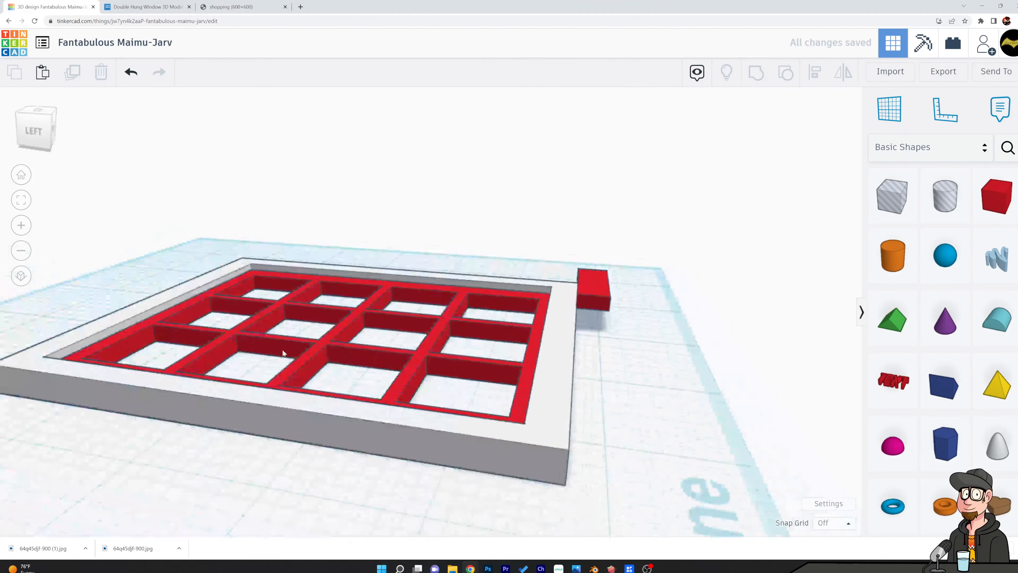
{"action": "middle_click_drag", "start_coordinate": [284, 352], "coordinate": [490, 347]}
{"action": "right_click_drag", "start_coordinate": [490, 347], "coordinate": [567, 373]}
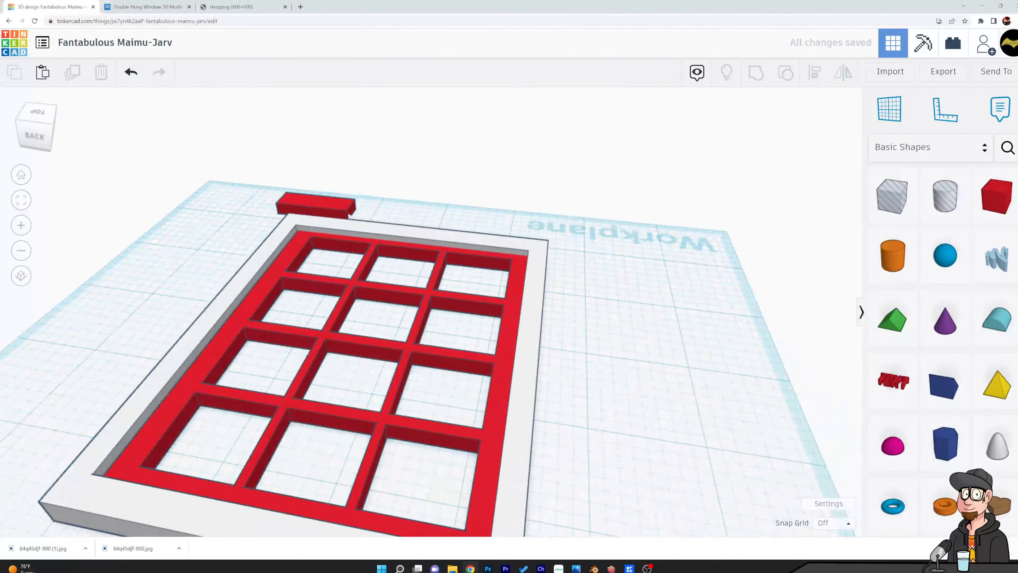
{"action": "left_click", "coordinate": [316, 205]}
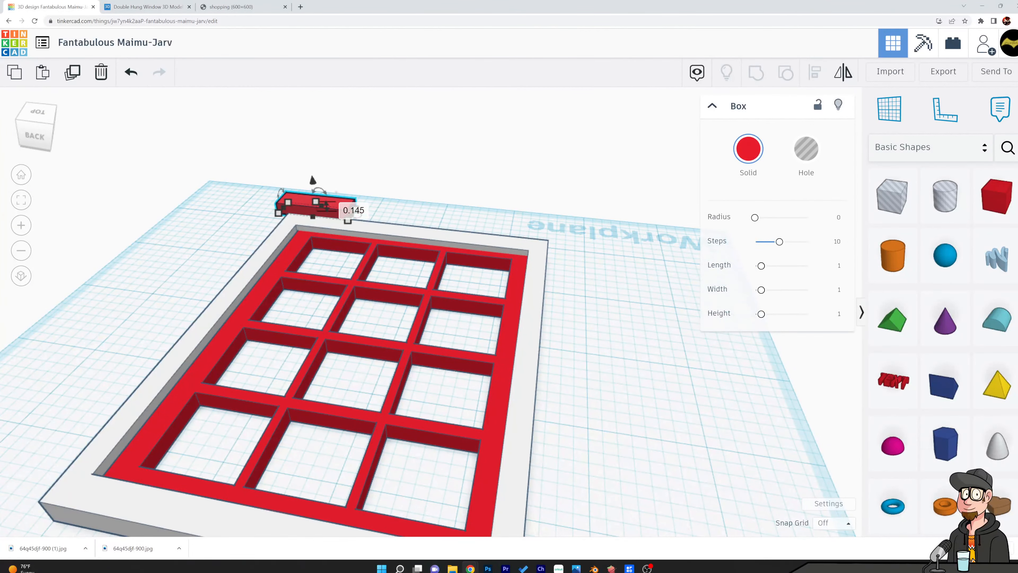
{"action": "left_click", "coordinate": [353, 137]}
{"action": "left_click", "coordinate": [313, 206]}
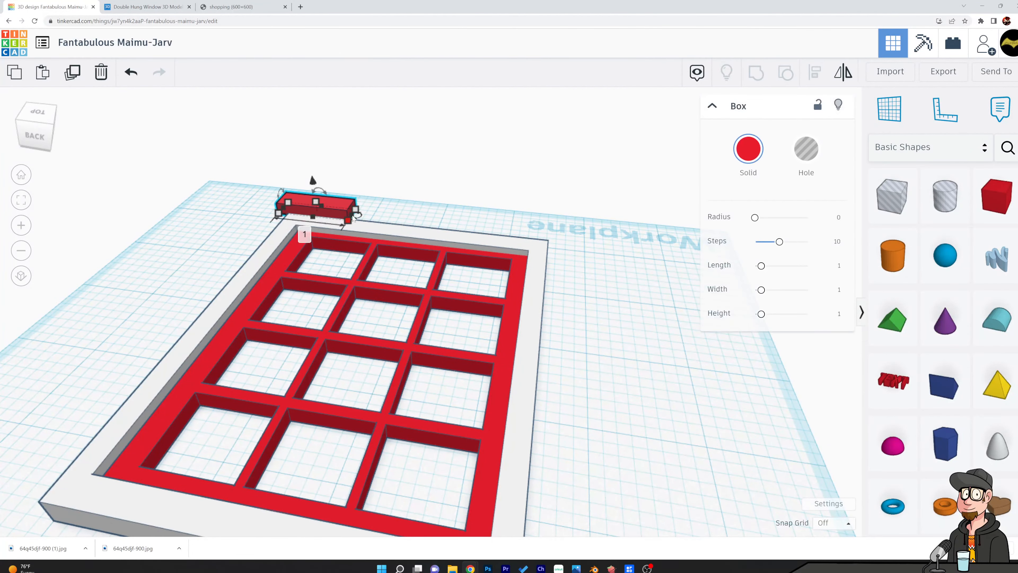
{"action": "left_click_drag", "start_coordinate": [353, 218], "coordinate": [561, 264]}
{"action": "left_click", "coordinate": [479, 159]}
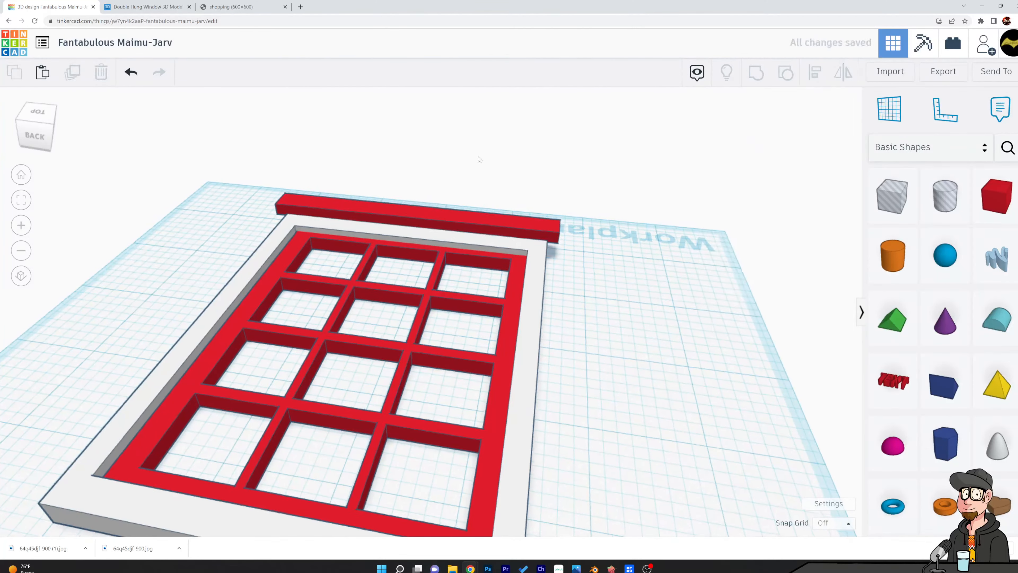
Extend the red bar slightly at both ends so it overhangs the sides of the white frame.
{"action": "right_click_drag", "start_coordinate": [479, 159], "coordinate": [466, 228]}
{"action": "left_click", "coordinate": [465, 228]}
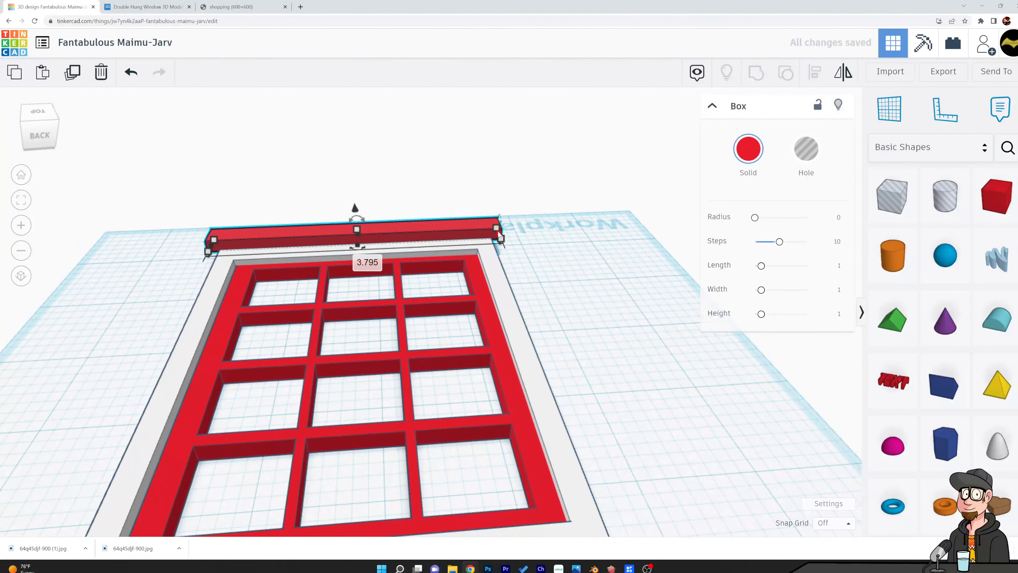
{"action": "left_click_drag", "start_coordinate": [506, 238], "coordinate": [512, 236]}
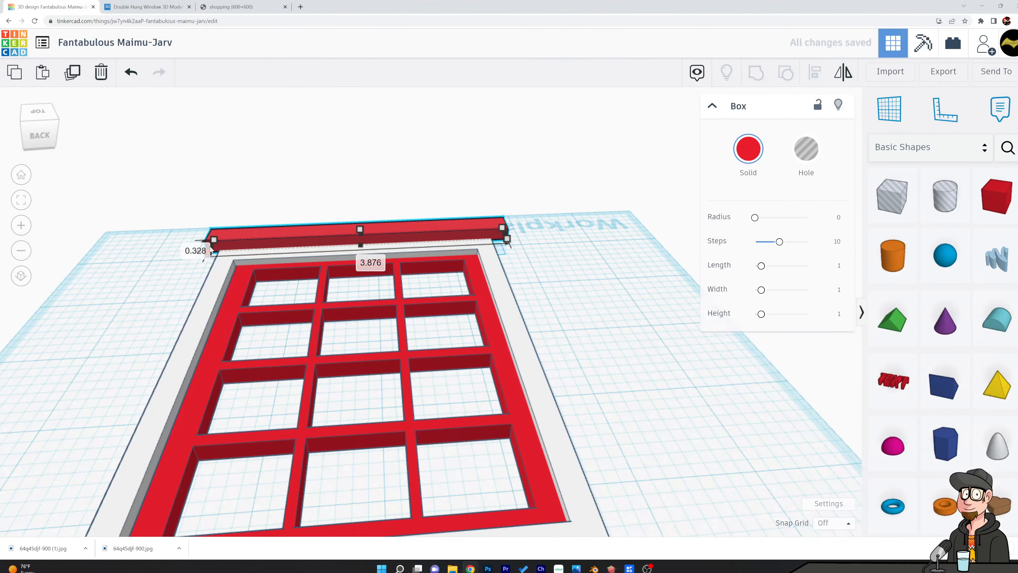
{"action": "left_click_drag", "start_coordinate": [211, 248], "coordinate": [215, 243]}
{"action": "left_click", "coordinate": [291, 219]}
Align the red bar with the white frame so it is centred across the frame's width.
{"action": "left_click", "coordinate": [266, 235]}
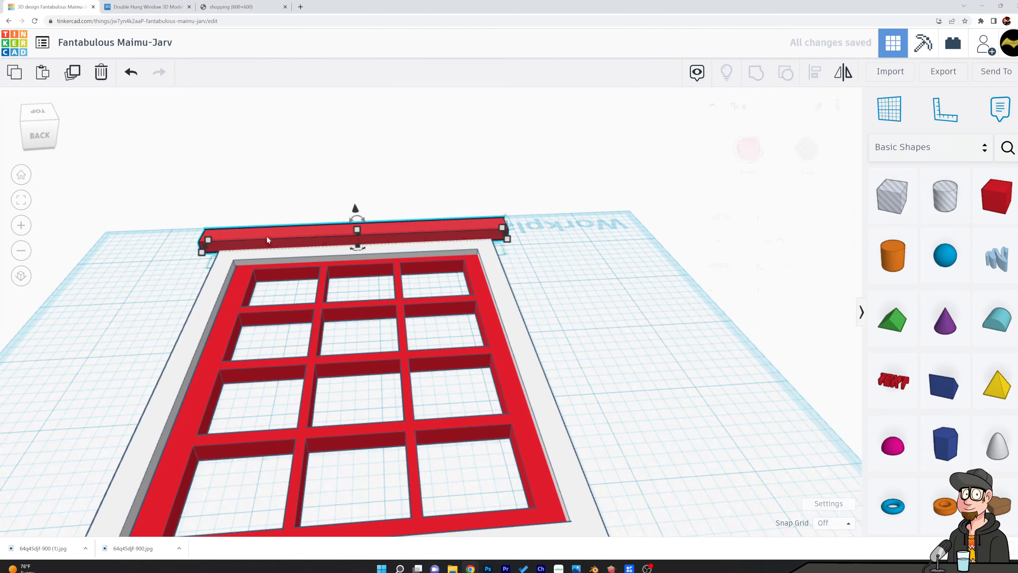
{"action": "left_click", "coordinate": [495, 268], "text": "shift"}
{"action": "left_click", "coordinate": [818, 75]}
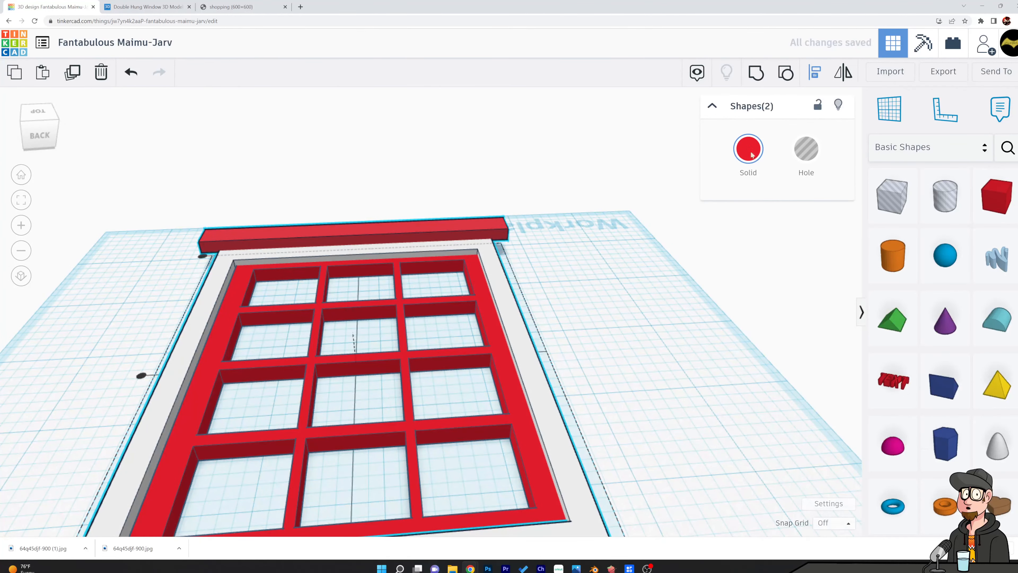
{"action": "scroll", "coordinate": [402, 329], "scroll_direction": "down", "scroll_amount": 2}
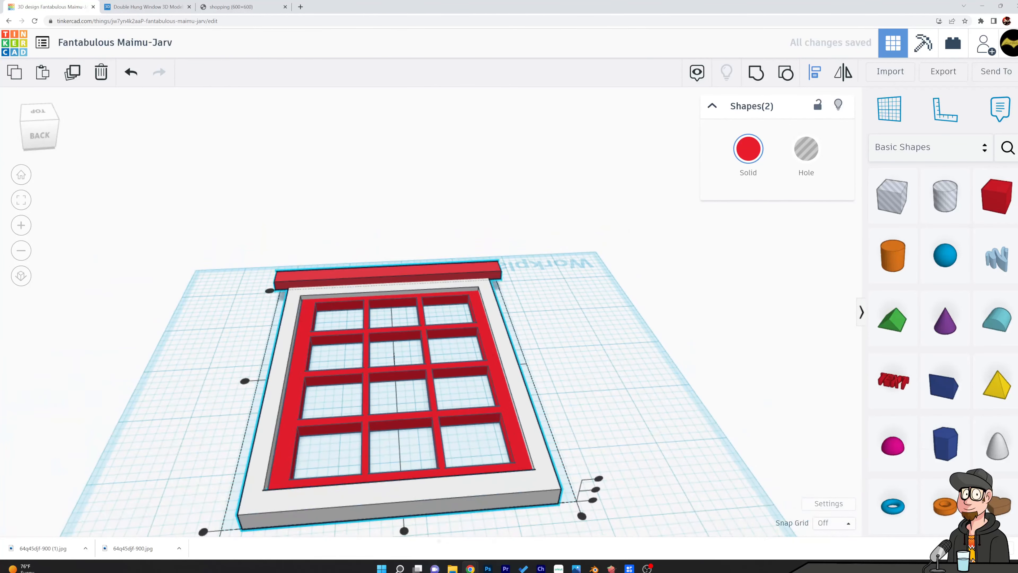
{"action": "left_click", "coordinate": [404, 530]}
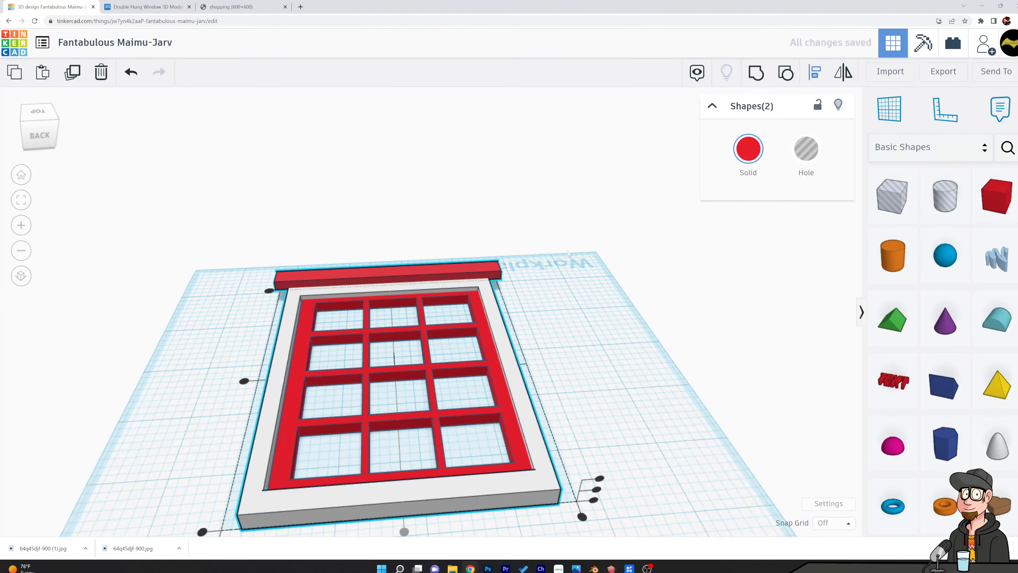
{"action": "left_click", "coordinate": [773, 255]}
Place a box hole over one end of the red bar and rotate it diagonally across that end.
{"action": "left_click_drag", "start_coordinate": [901, 201], "coordinate": [525, 302]}
{"action": "left_click", "coordinate": [440, 188]}
{"action": "right_click_drag", "start_coordinate": [433, 180], "coordinate": [479, 261]}
{"action": "left_click_drag", "start_coordinate": [495, 105], "coordinate": [483, 152]}
{"action": "middle_click_drag", "start_coordinate": [474, 138], "coordinate": [489, 255]}
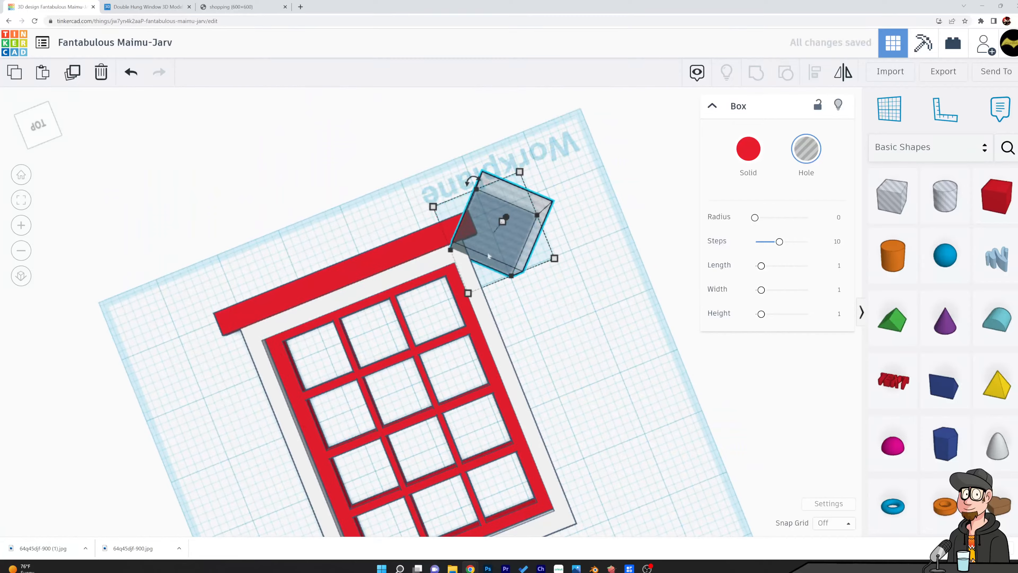
Nudge the box hole outward until its diagonal face meets the outer corner of the white frame.
{"action": "scroll", "coordinate": [488, 255], "scroll_direction": "up", "scroll_amount": 8}
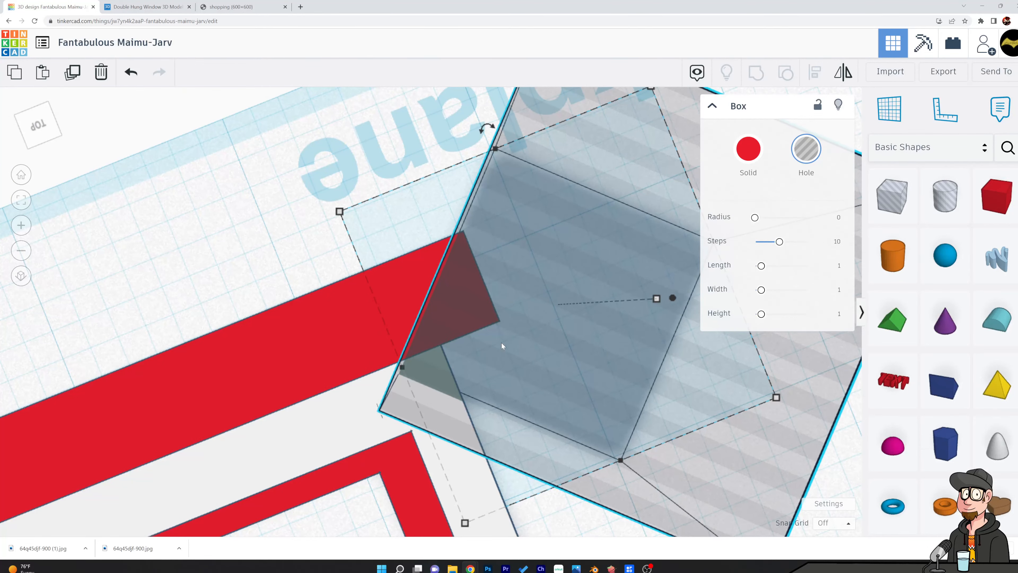
{"action": "key", "text": "Right"}
{"action": "key", "text": "Right"}
{"action": "key", "text": "Right"}
{"action": "key", "text": "Right"}
{"action": "key", "text": "Right"}
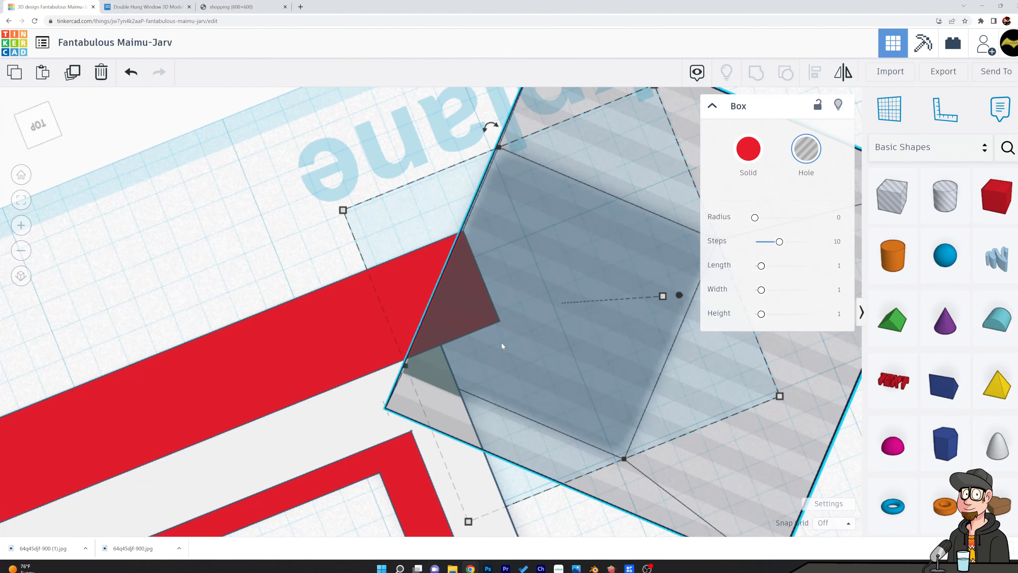
Group the box hole with the red bar to cut a mitre into the bar's end.
{"action": "right_click_drag", "start_coordinate": [501, 343], "coordinate": [378, 209]}
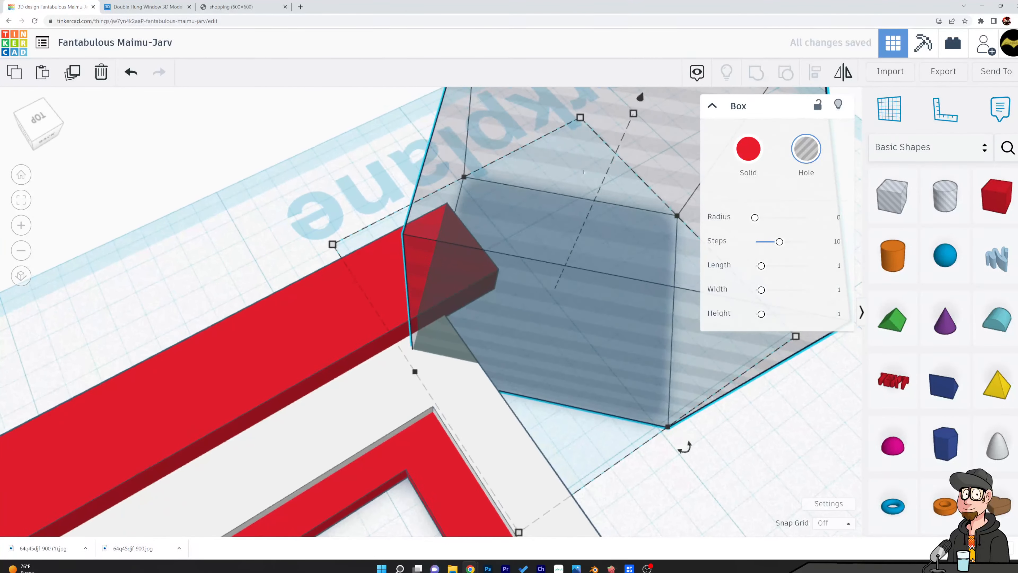
{"action": "left_click", "coordinate": [317, 289], "text": "shift"}
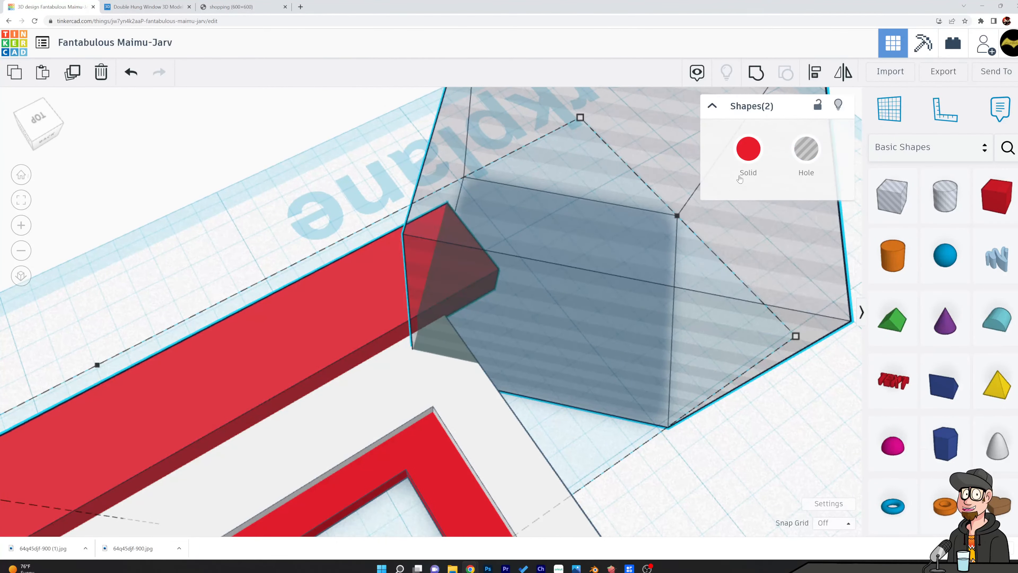
{"action": "left_click", "coordinate": [754, 74]}
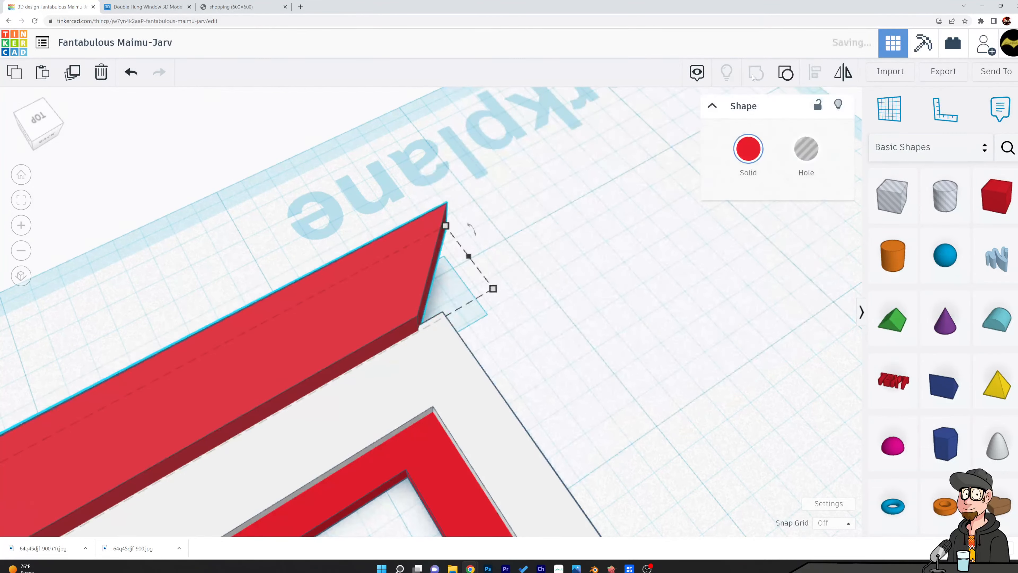
{"action": "left_click", "coordinate": [571, 162]}
Nudge the mitred red bar slightly toward its cut end so the mitre lines up with the frame's corner.
{"action": "scroll", "coordinate": [571, 161], "scroll_direction": "down", "scroll_amount": 6}
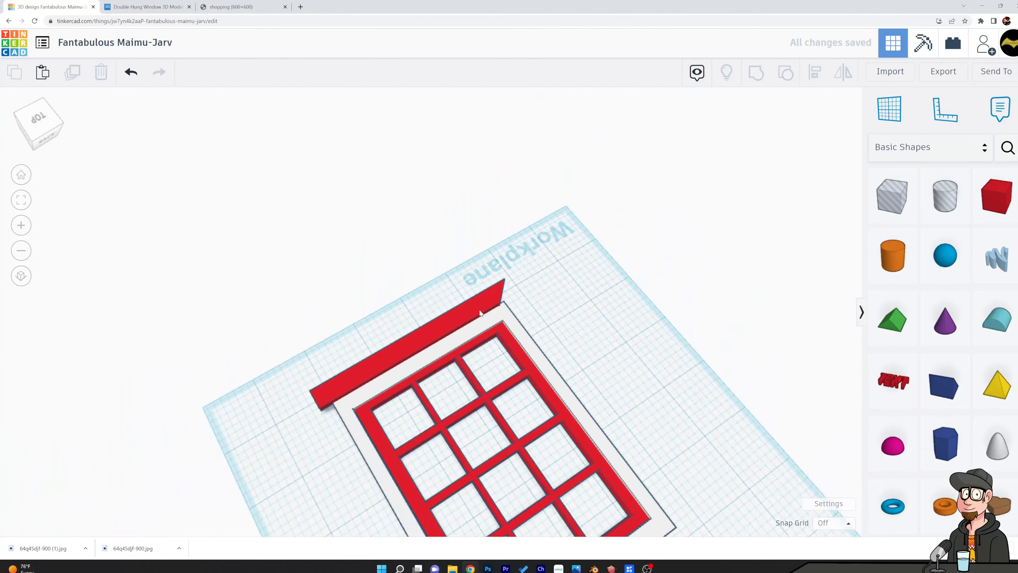
{"action": "left_click", "coordinate": [473, 311]}
{"action": "key", "text": "Right"}
{"action": "key", "text": "Right"}
{"action": "key", "text": "Right"}
{"action": "key", "text": "Right"}
{"action": "key", "text": "Right"}
{"action": "key", "text": "Right"}
{"action": "key", "text": "Right"}
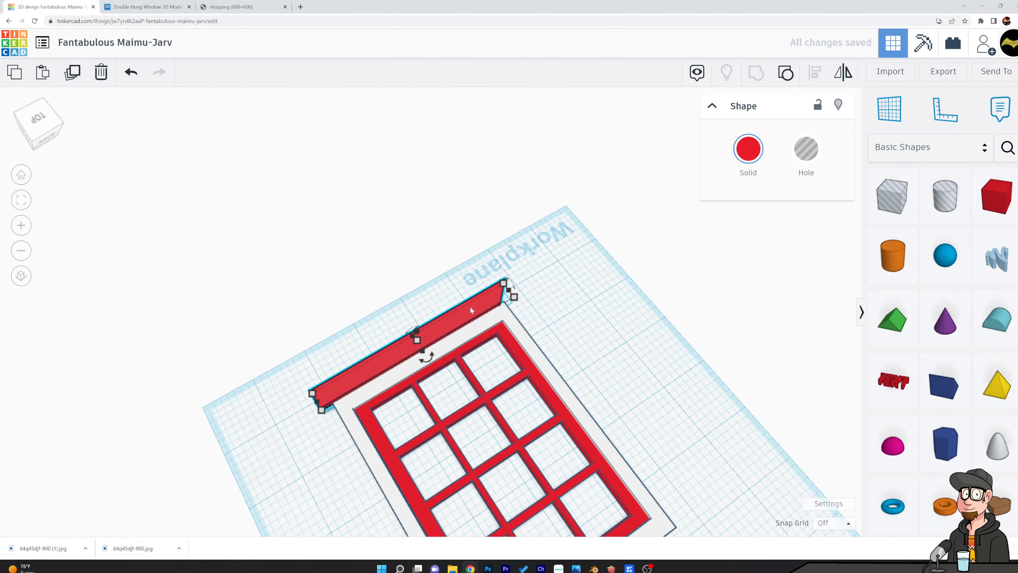
{"action": "key", "text": "Right"}
{"action": "key", "text": "Right"}
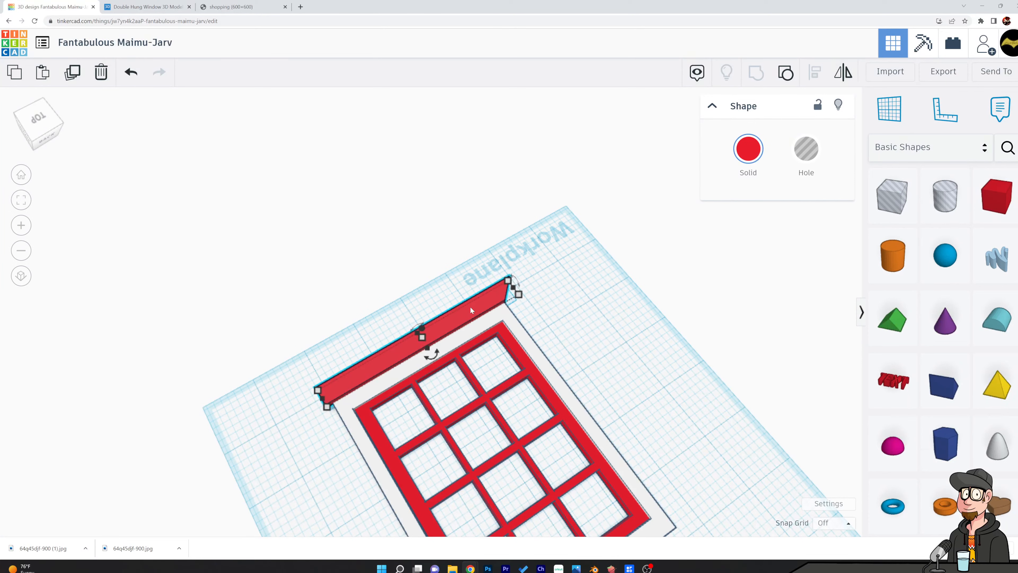
{"action": "left_click", "coordinate": [400, 281]}
Try stretching the mitred bar's square end until the bar is about 4.1 in long, and undo the stretch.
{"action": "left_click", "coordinate": [372, 362]}
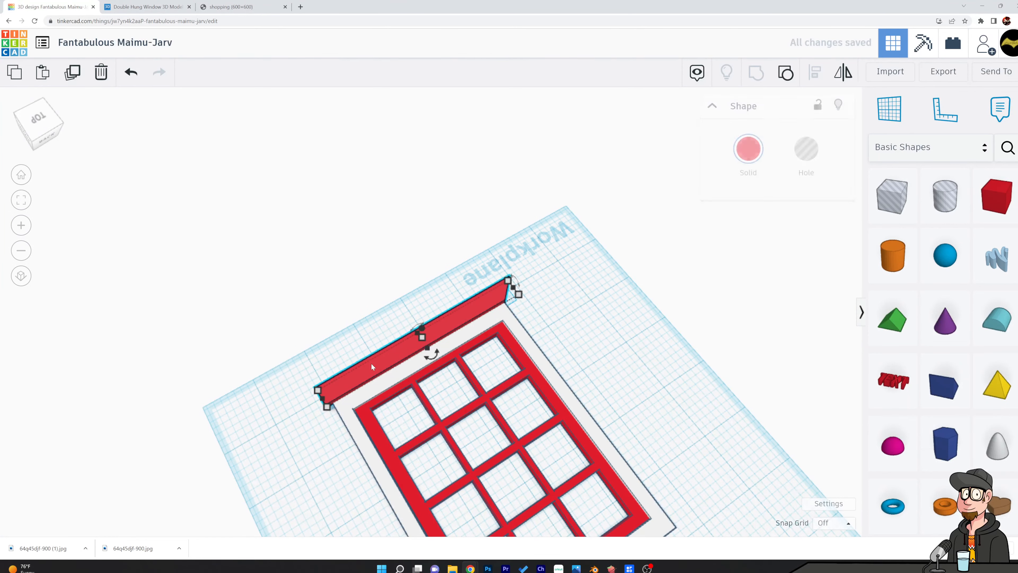
{"action": "left_click_drag", "start_coordinate": [321, 401], "coordinate": [313, 403]}
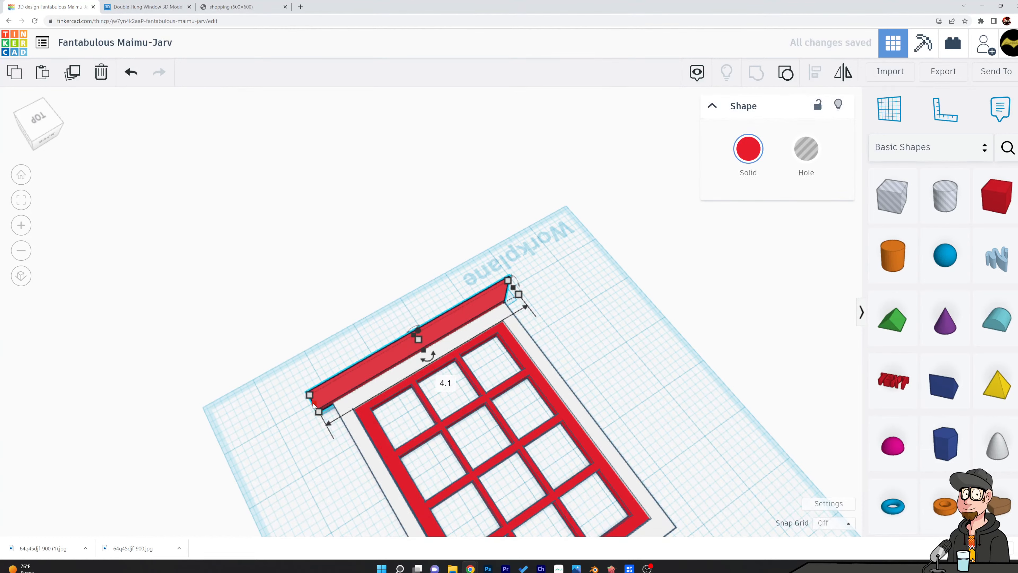
{"action": "key", "text": "ctrl+z"}
{"action": "left_click", "coordinate": [414, 249]}
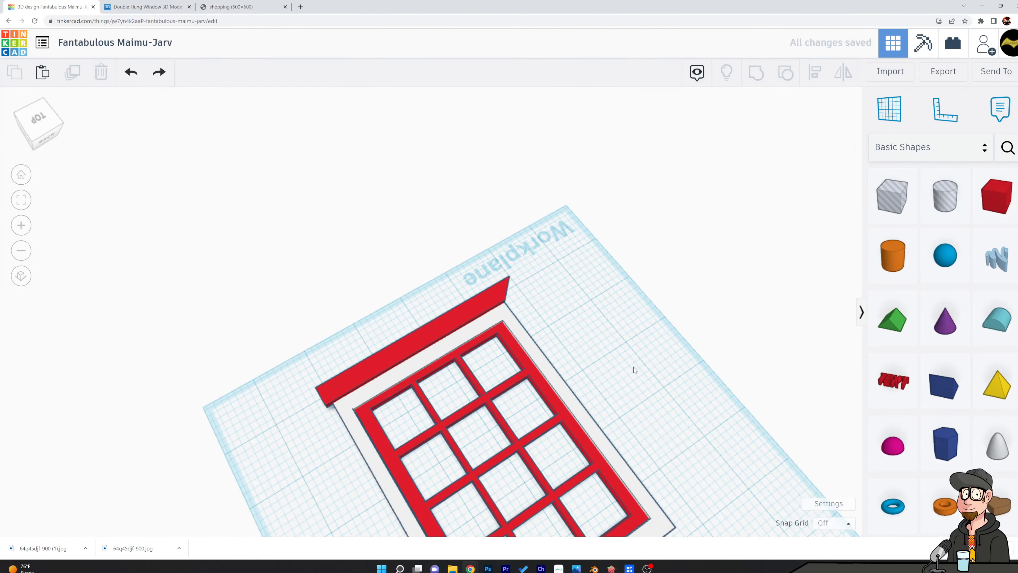
Duplicate the mitred red bar and rotate the copy -90° so it stands perpendicular to the original.
{"action": "right_click_drag", "start_coordinate": [636, 368], "coordinate": [538, 397]}
{"action": "scroll", "coordinate": [538, 397], "scroll_direction": "down", "scroll_amount": 3}
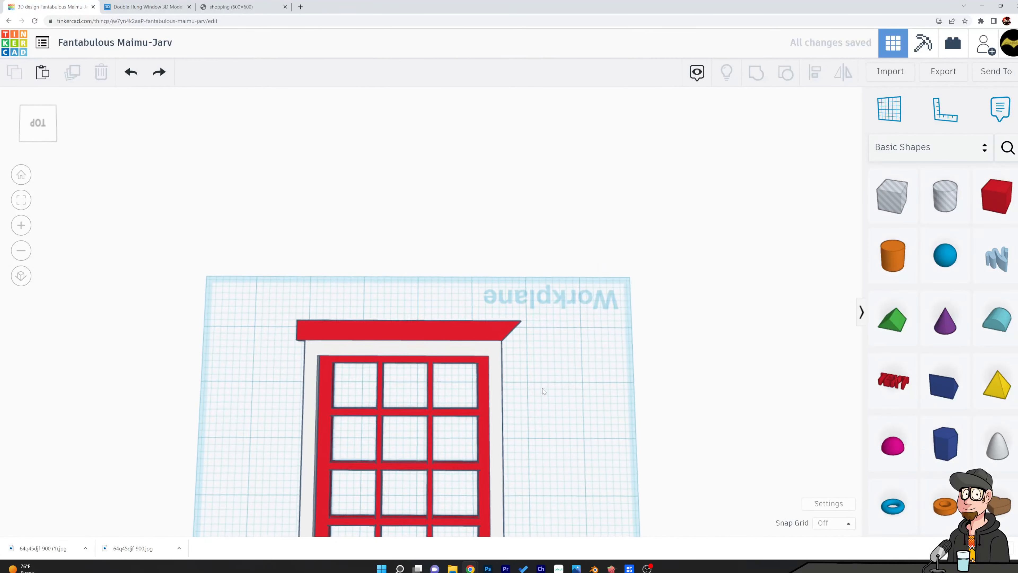
{"action": "left_click", "coordinate": [442, 349]}
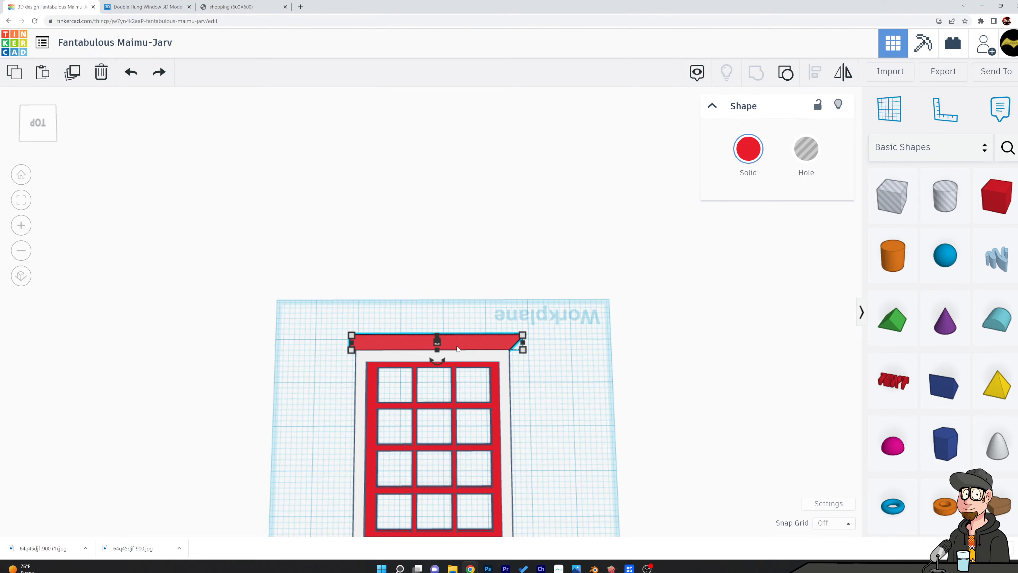
{"action": "left_click_drag", "start_coordinate": [433, 361], "coordinate": [430, 363]}
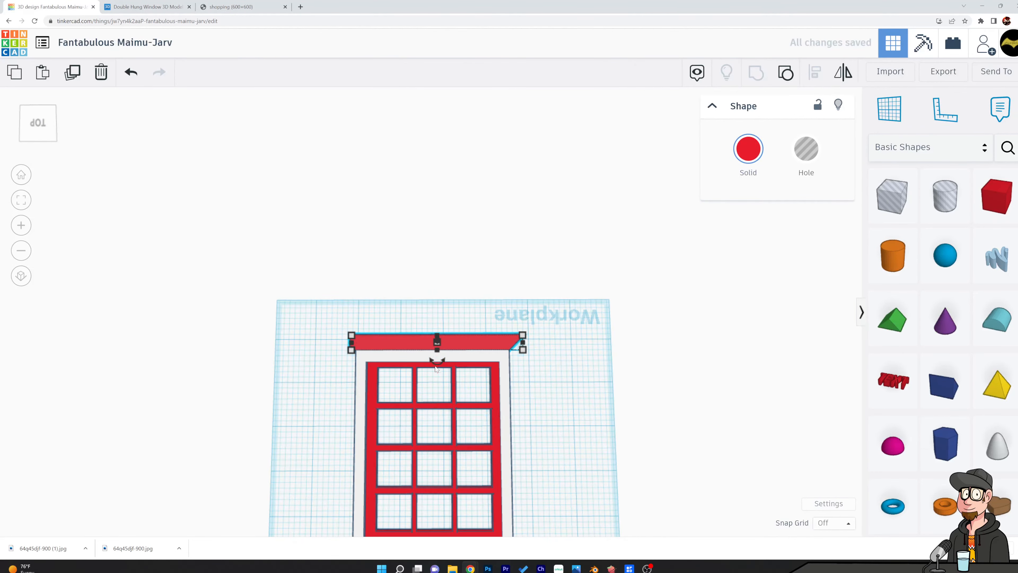
{"action": "left_click_drag", "start_coordinate": [431, 360], "coordinate": [603, 393]}
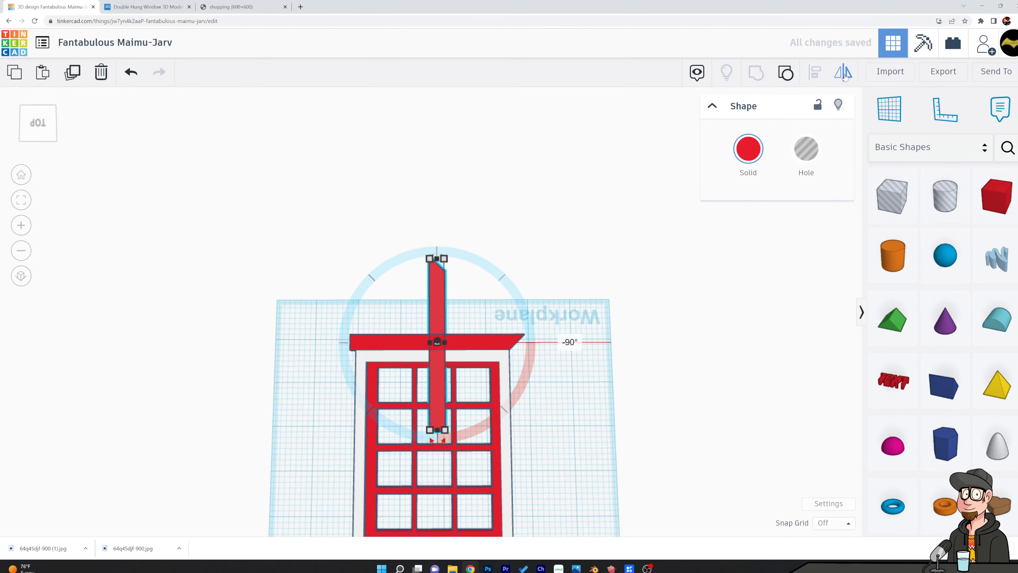
{"action": "left_click", "coordinate": [554, 266]}
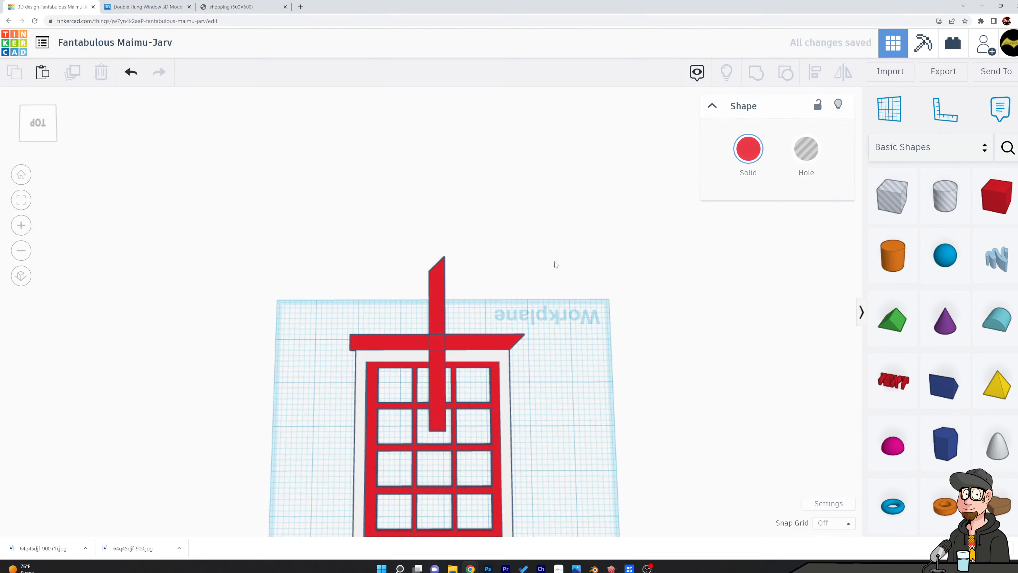
Move the rotated copy against the frame's long side so its mitred end meets the other bar's mitre.
{"action": "left_click_drag", "start_coordinate": [437, 286], "coordinate": [518, 366]}
{"action": "scroll", "coordinate": [607, 402], "scroll_direction": "down", "scroll_amount": 5}
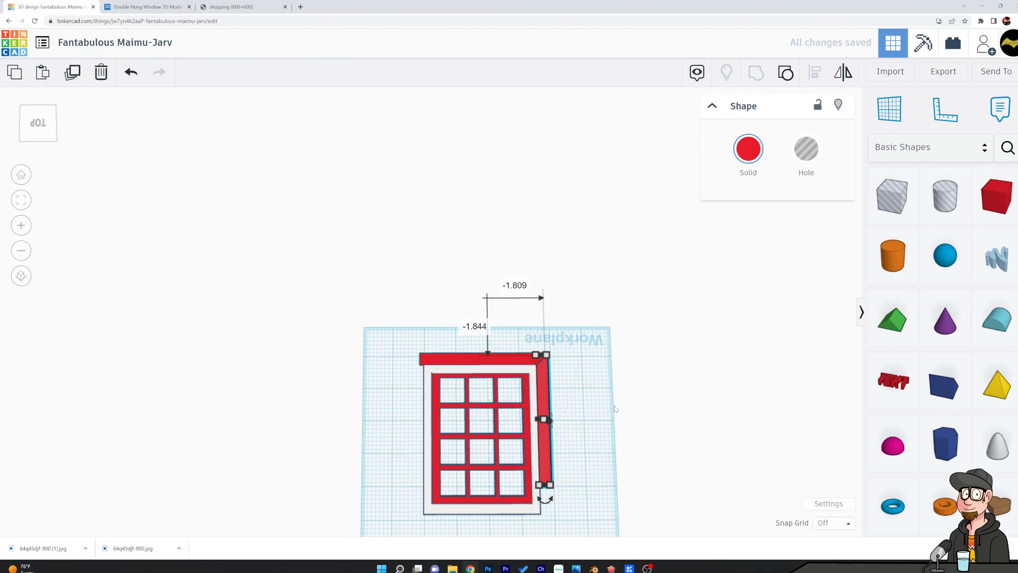
{"action": "left_click", "coordinate": [597, 305]}
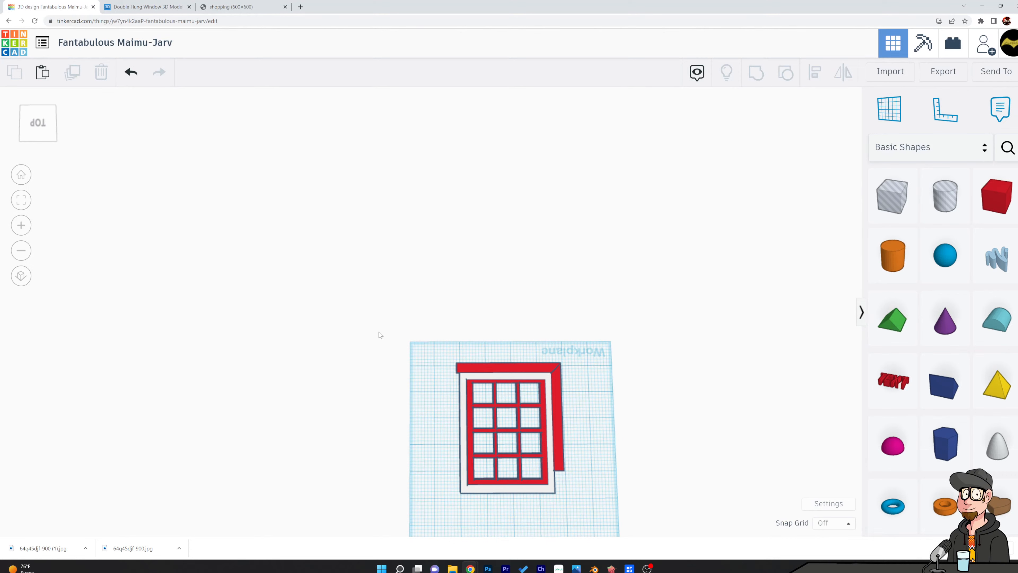
Delete both red mitred bars from around the white frame.
{"action": "left_click", "coordinate": [558, 378]}
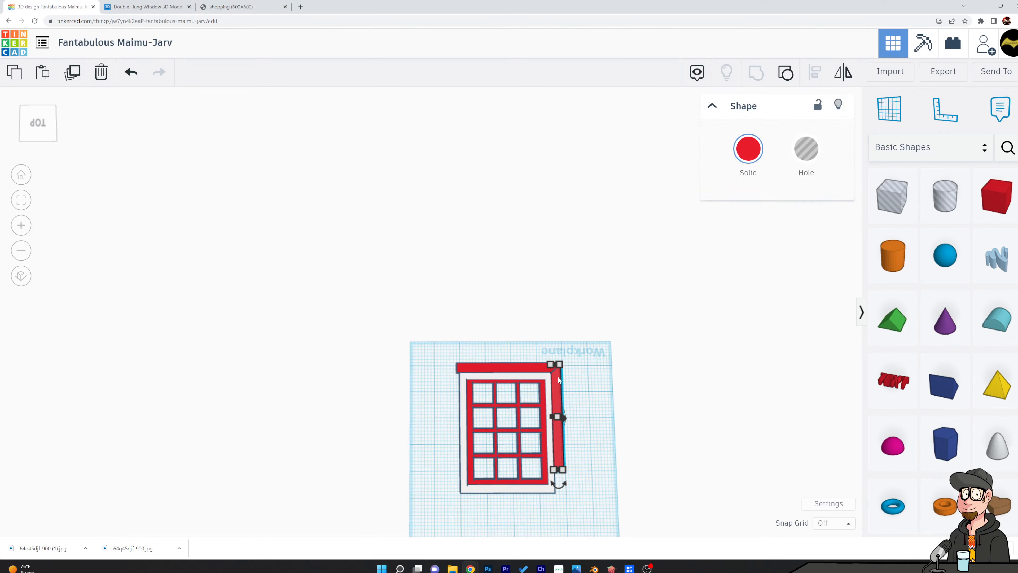
{"action": "key", "text": "Delete"}
{"action": "left_click", "coordinate": [538, 368]}
{"action": "key", "text": "Delete"}
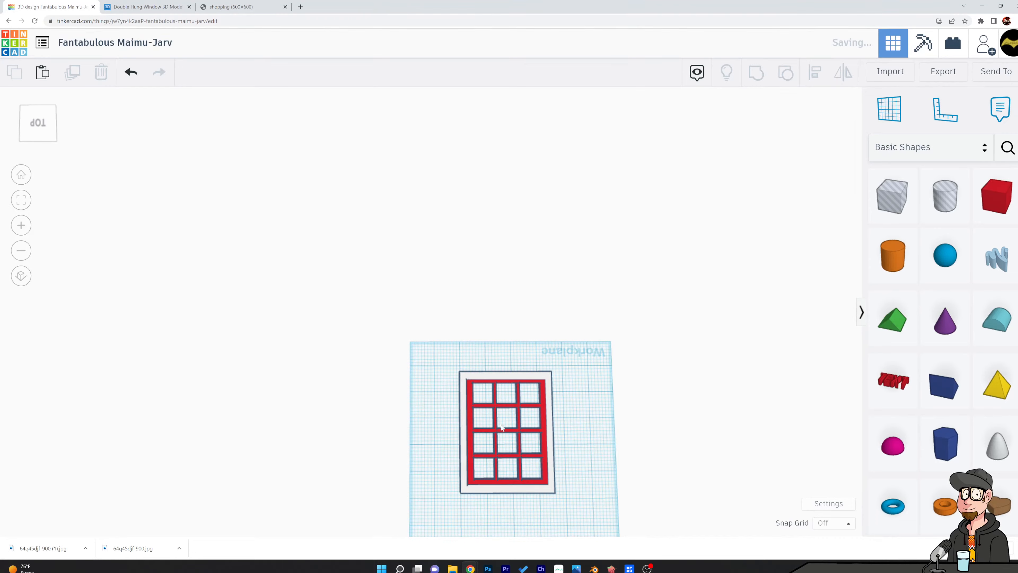
Place a Round Roof shape on the workplane beside the white frame's long side.
{"action": "scroll", "coordinate": [508, 429], "scroll_direction": "up", "scroll_amount": 4}
{"action": "scroll", "coordinate": [509, 428], "scroll_direction": "up", "scroll_amount": 4}
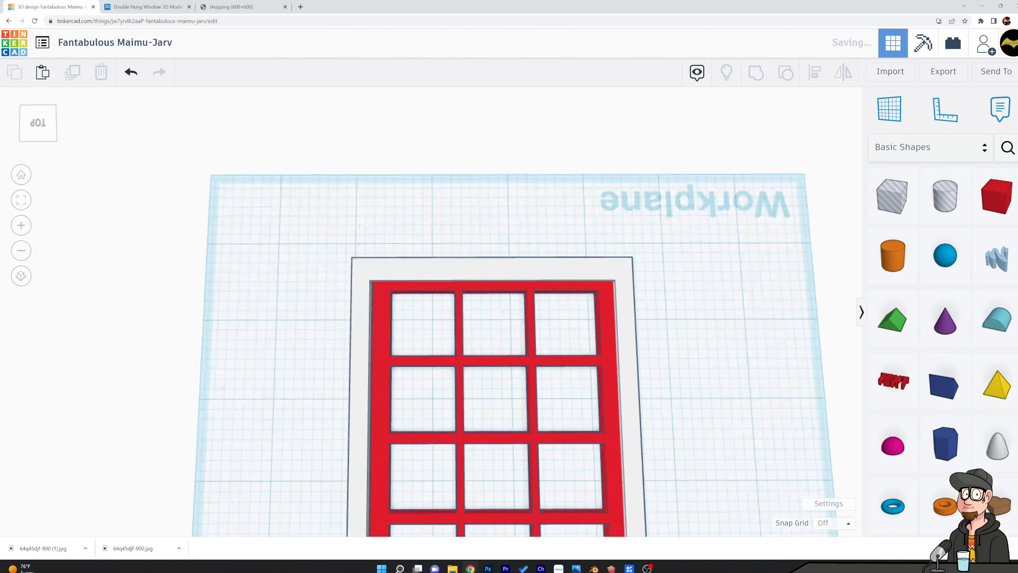
{"action": "right_click_drag", "start_coordinate": [690, 360], "coordinate": [678, 337]}
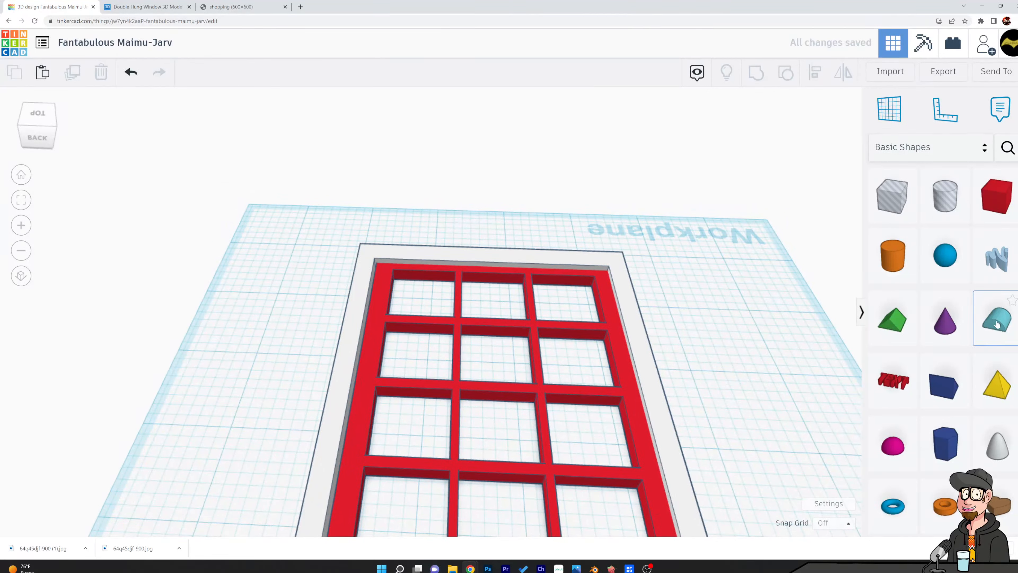
{"action": "left_click_drag", "start_coordinate": [996, 319], "coordinate": [727, 540]}
{"action": "scroll", "coordinate": [748, 495], "scroll_direction": "down", "scroll_amount": 6}
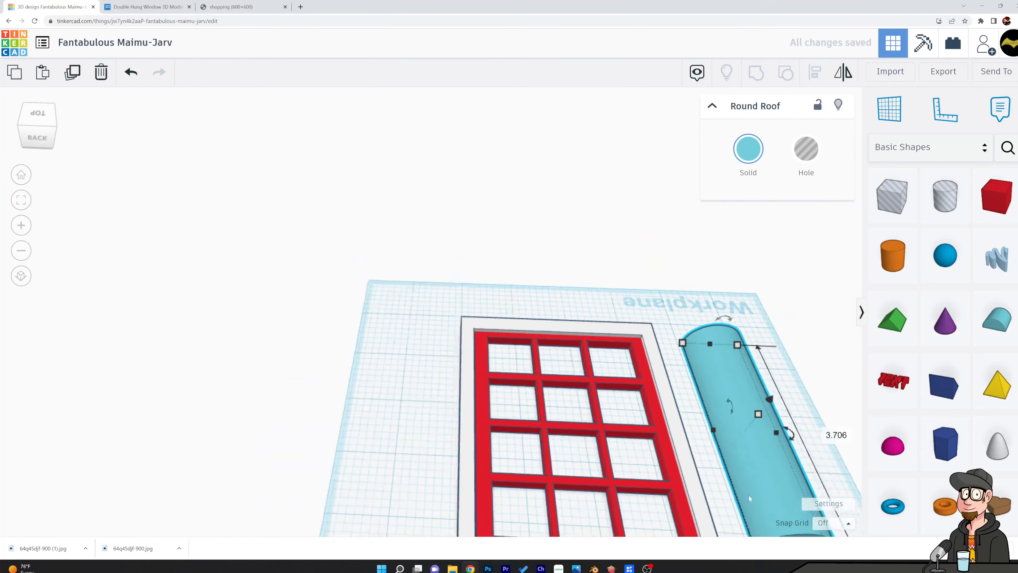
{"action": "right_click_drag", "start_coordinate": [741, 429], "coordinate": [674, 458]}
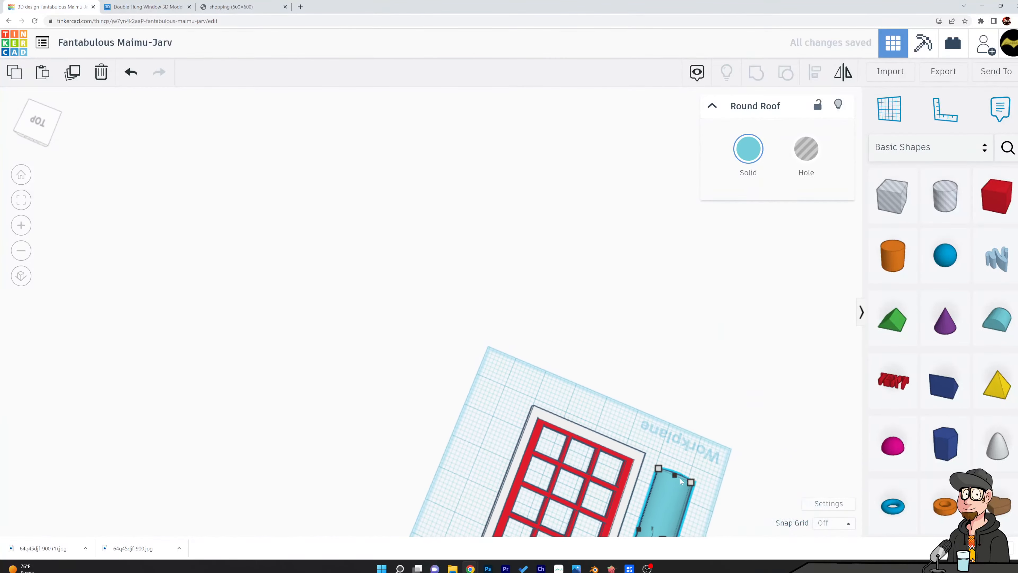
Shrink the round roof into a slim strip about 2.4 in long and 0.2 in across, undoing the last stretch.
{"action": "left_click_drag", "start_coordinate": [676, 477], "coordinate": [751, 234]}
{"action": "right_click_drag", "start_coordinate": [791, 437], "coordinate": [720, 472]}
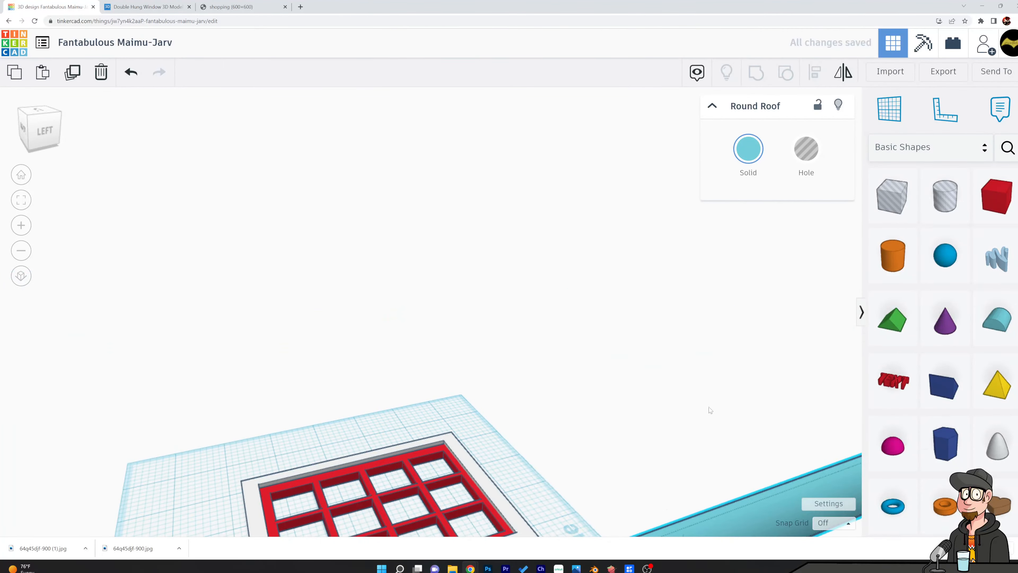
{"action": "middle_click_drag", "start_coordinate": [709, 409], "coordinate": [559, 265]}
{"action": "left_click_drag", "start_coordinate": [597, 380], "coordinate": [334, 473], "text": "shift"}
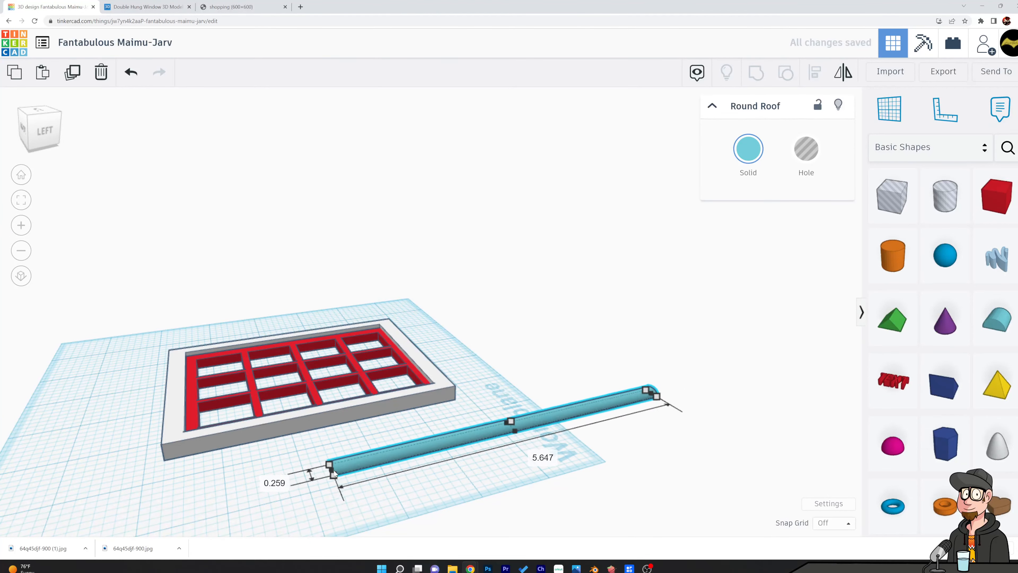
{"action": "key", "text": "ctrl+z"}
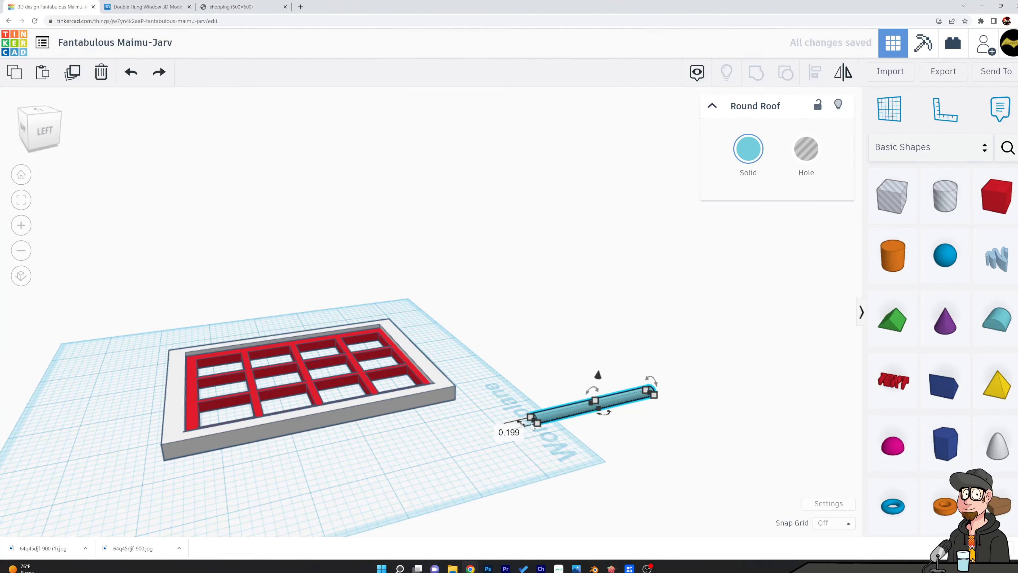
Resize the round roof strip to about 3.7 in long and slim it to about 0.09 in.
{"action": "right_click_drag", "start_coordinate": [522, 362], "coordinate": [580, 474]}
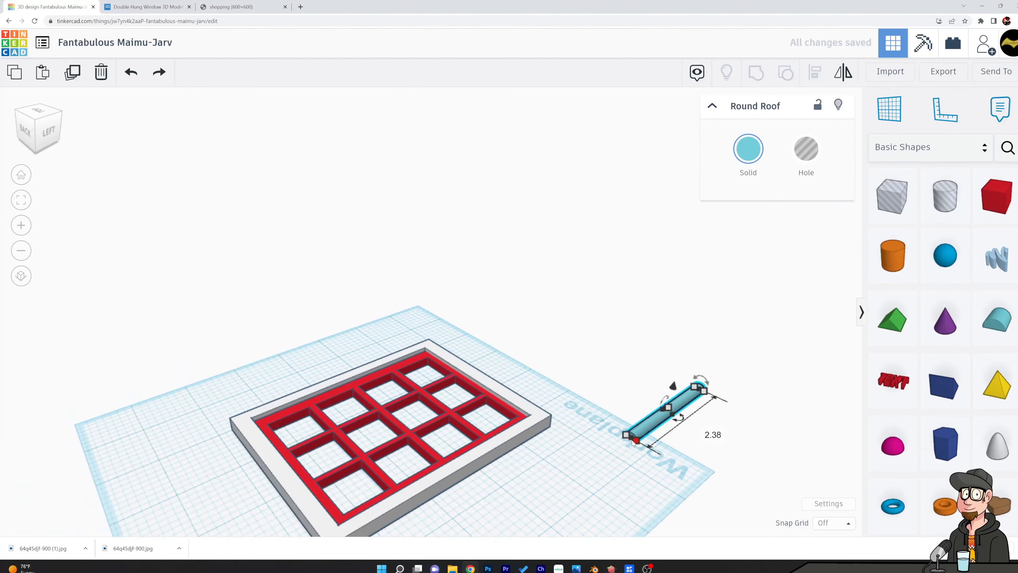
{"action": "left_click_drag", "start_coordinate": [592, 466], "coordinate": [361, 569]}
{"action": "scroll", "coordinate": [596, 430], "scroll_direction": "down", "scroll_amount": 3}
{"action": "left_click_drag", "start_coordinate": [577, 450], "coordinate": [578, 454], "text": "shift"}
{"action": "left_click", "coordinate": [675, 465]}
{"action": "right_click_drag", "start_coordinate": [675, 466], "coordinate": [712, 439]}
{"action": "left_click", "coordinate": [599, 413]}
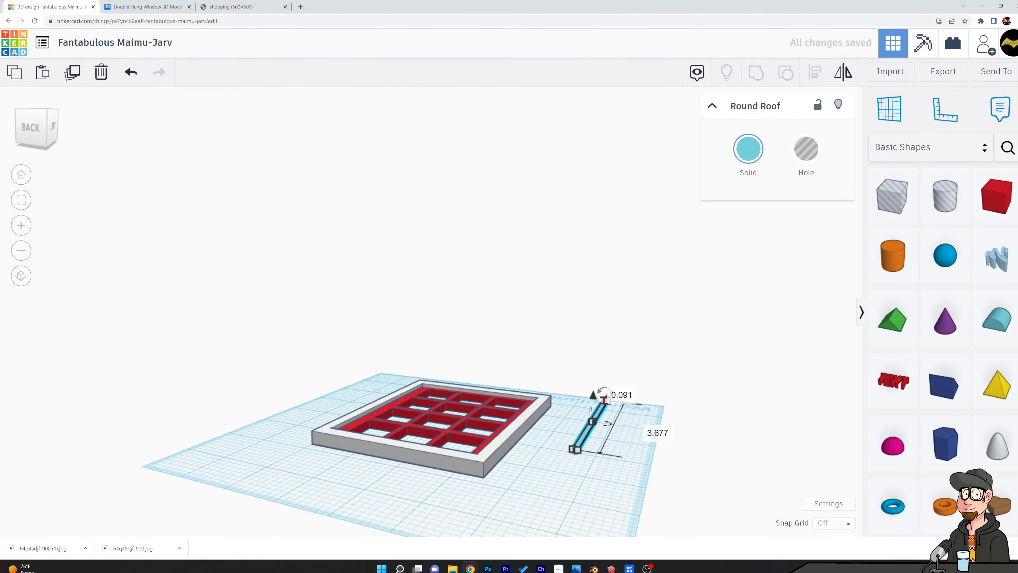
Rotate the round roof strip flat on the workplane so it runs parallel to the frame's short end.
{"action": "left_click_drag", "start_coordinate": [607, 423], "coordinate": [716, 286]}
{"action": "right_click_drag", "start_coordinate": [727, 388], "coordinate": [575, 415]}
{"action": "left_click", "coordinate": [538, 438]}
{"action": "left_click", "coordinate": [510, 425]}
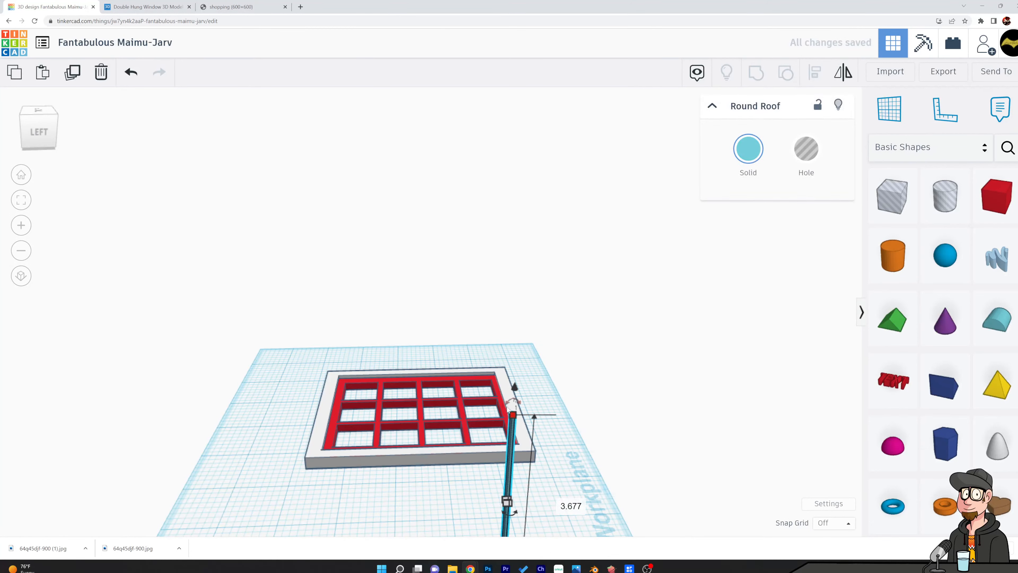
Rotate the round roof strip 90° parallel to the frame's long side and move it onto a lengthwise bar of the red grid.
{"action": "left_click_drag", "start_coordinate": [514, 405], "coordinate": [384, 480]}
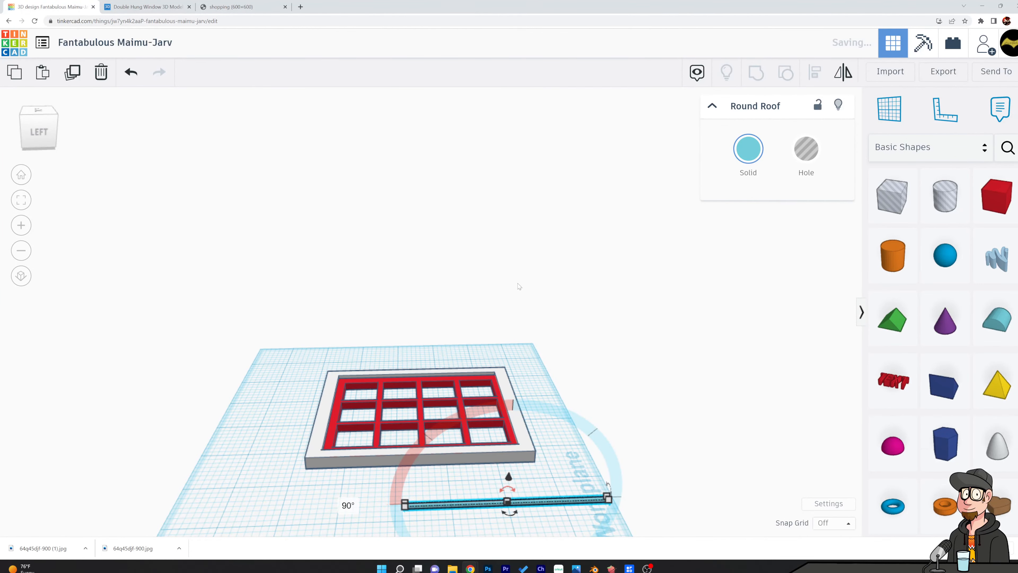
{"action": "left_click", "coordinate": [526, 498]}
{"action": "key", "text": "ctrl+a"}
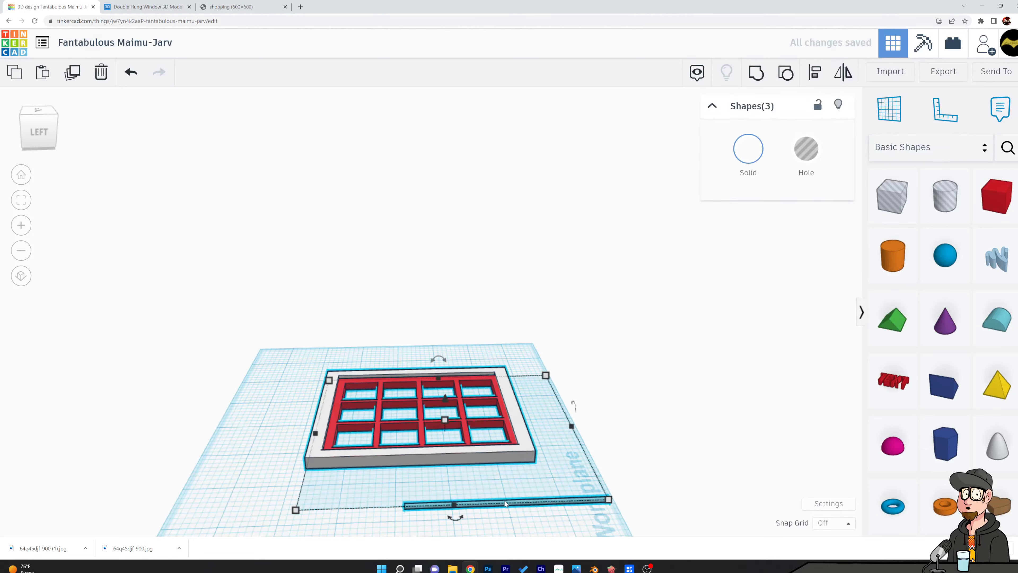
{"action": "left_click", "coordinate": [548, 519]}
{"action": "left_click", "coordinate": [566, 504]}
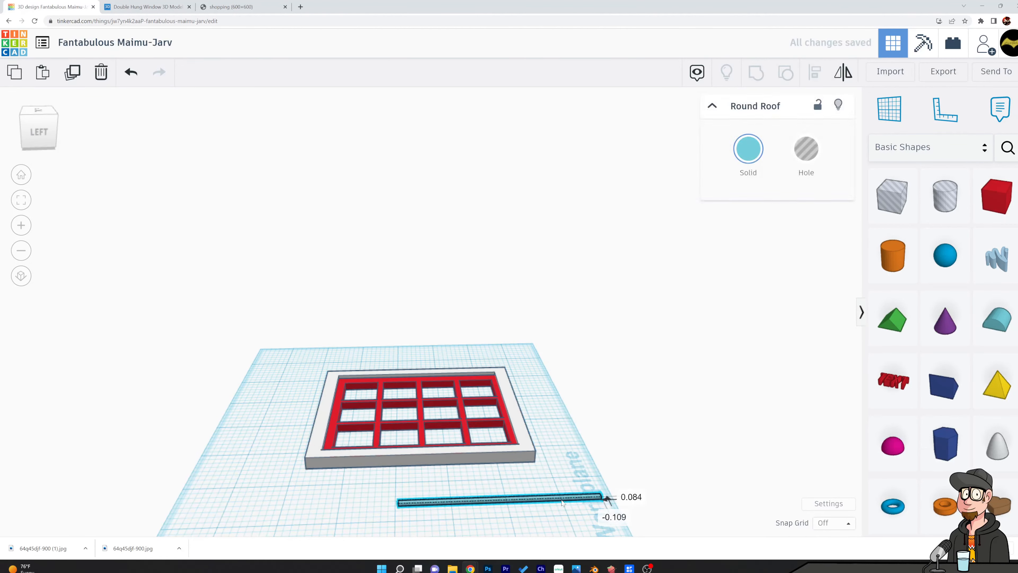
{"action": "left_click_drag", "start_coordinate": [563, 503], "coordinate": [478, 423]}
{"action": "right_click_drag", "start_coordinate": [414, 392], "coordinate": [485, 380]}
{"action": "left_click_drag", "start_coordinate": [460, 393], "coordinate": [451, 395]}
Nudge the strip sideways and slightly lengthwise in small increments to line it up with the grid's lengthwise bar.
{"action": "scroll", "coordinate": [600, 381], "scroll_direction": "up", "scroll_amount": 2}
{"action": "scroll", "coordinate": [600, 381], "scroll_direction": "up", "scroll_amount": 2}
{"action": "right_click_drag", "start_coordinate": [611, 347], "coordinate": [613, 405]}
{"action": "middle_click_drag", "start_coordinate": [613, 405], "coordinate": [696, 303]}
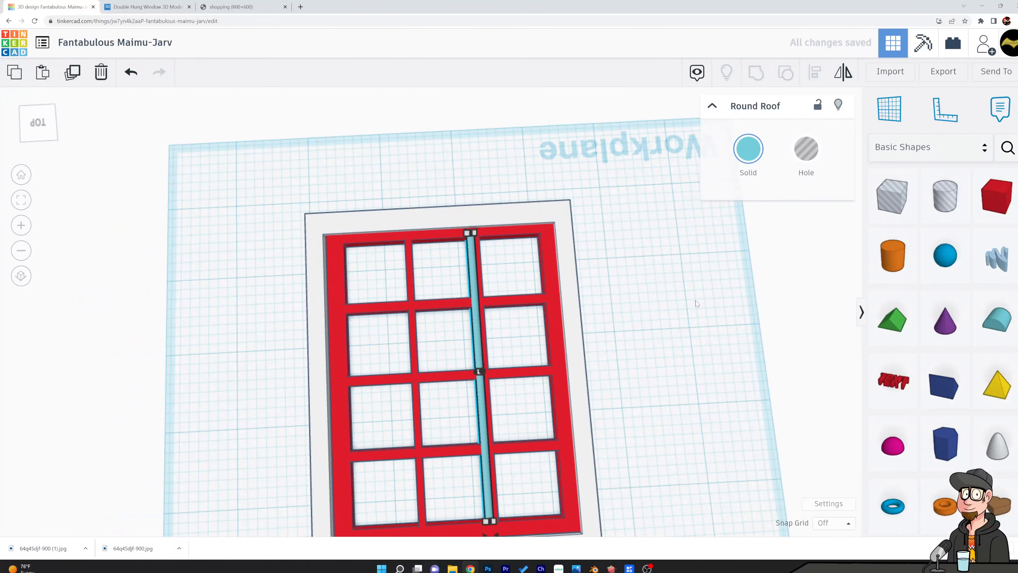
{"action": "key", "text": "Right"}
{"action": "key", "text": "Right"}
{"action": "key", "text": "Right"}
{"action": "key", "text": "Right"}
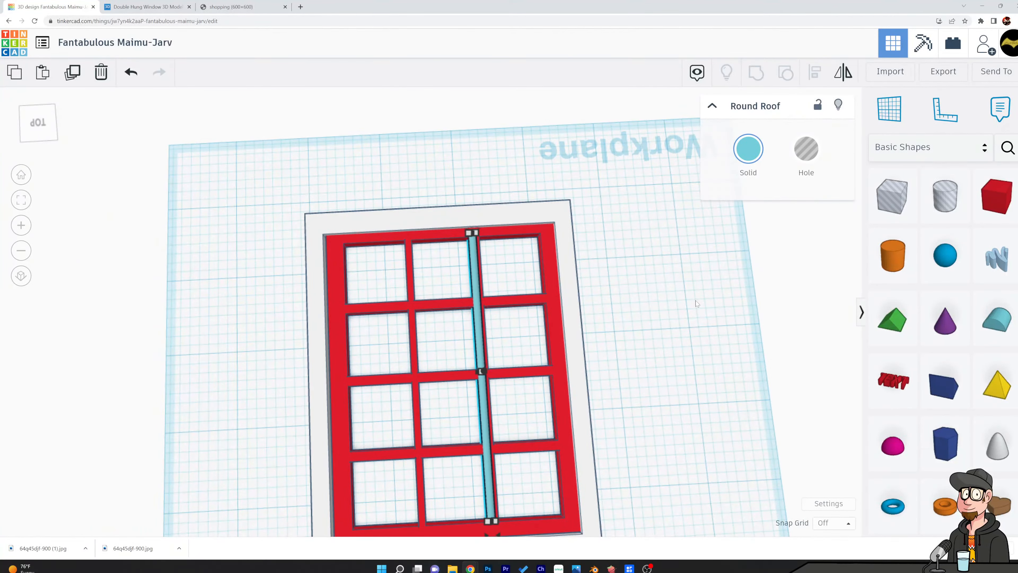
{"action": "key", "text": "Right"}
{"action": "key", "text": "Right"}
{"action": "key", "text": "Right"}
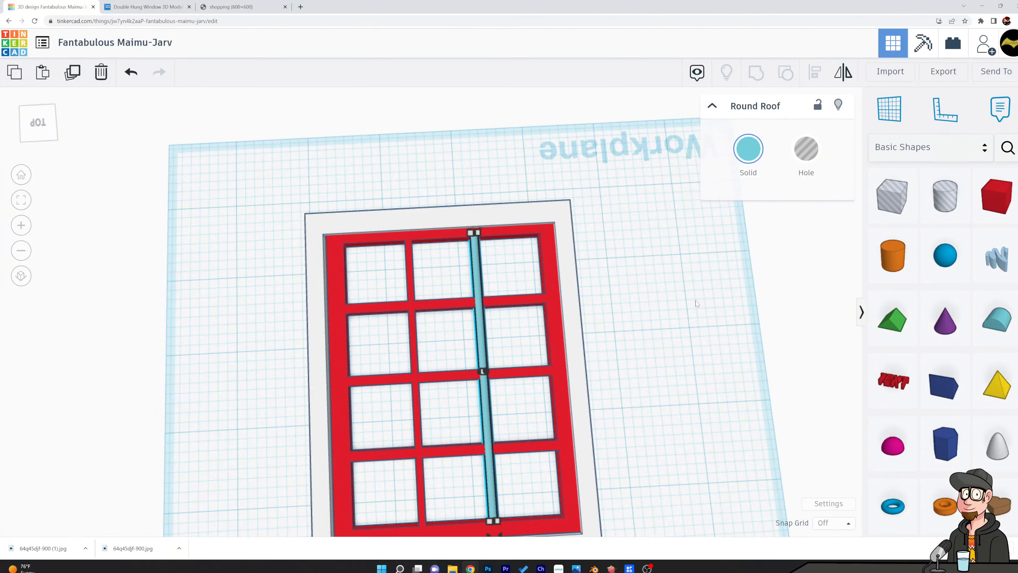
{"action": "key", "text": "Down"}
{"action": "key", "text": "Down"}
{"action": "key", "text": "Down"}
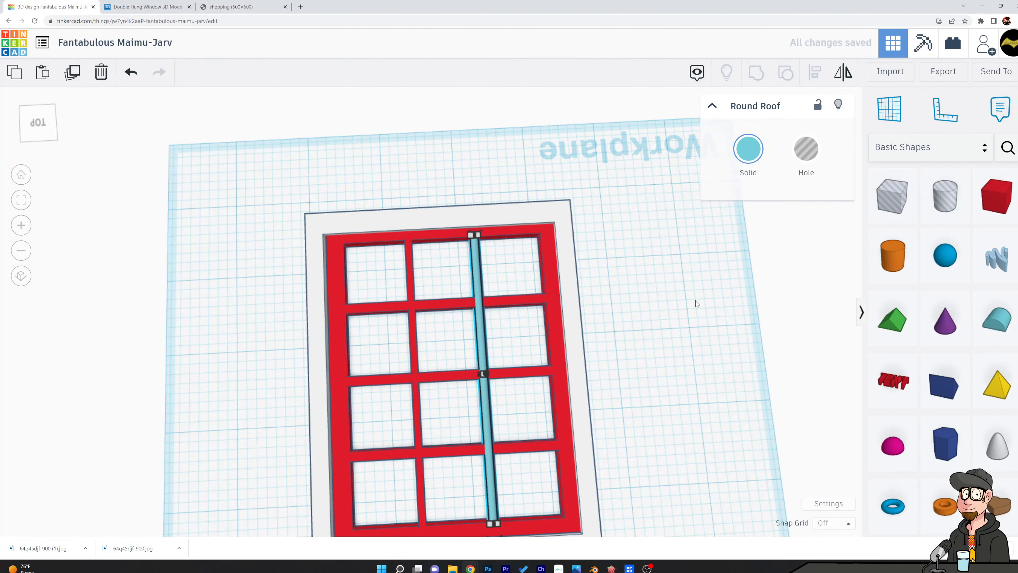
Slide the strip along the lengthwise bar and nudge it sideways toward the middle of that bar.
{"action": "left_click", "coordinate": [676, 375]}
{"action": "right_click_drag", "start_coordinate": [676, 375], "coordinate": [645, 256]}
{"action": "scroll", "coordinate": [645, 257], "scroll_direction": "up", "scroll_amount": 4}
{"action": "left_click", "coordinate": [417, 346]}
{"action": "left_click_drag", "start_coordinate": [423, 330], "coordinate": [426, 313], "text": "shift"}
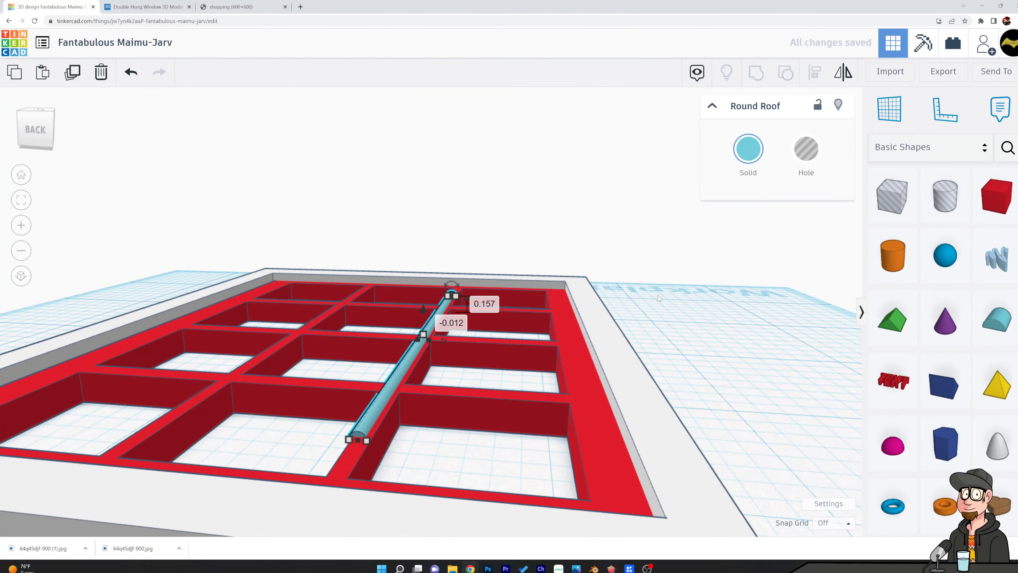
{"action": "key", "text": "Right"}
{"action": "key", "text": "Right"}
{"action": "key", "text": "Right"}
{"action": "key", "text": "Right"}
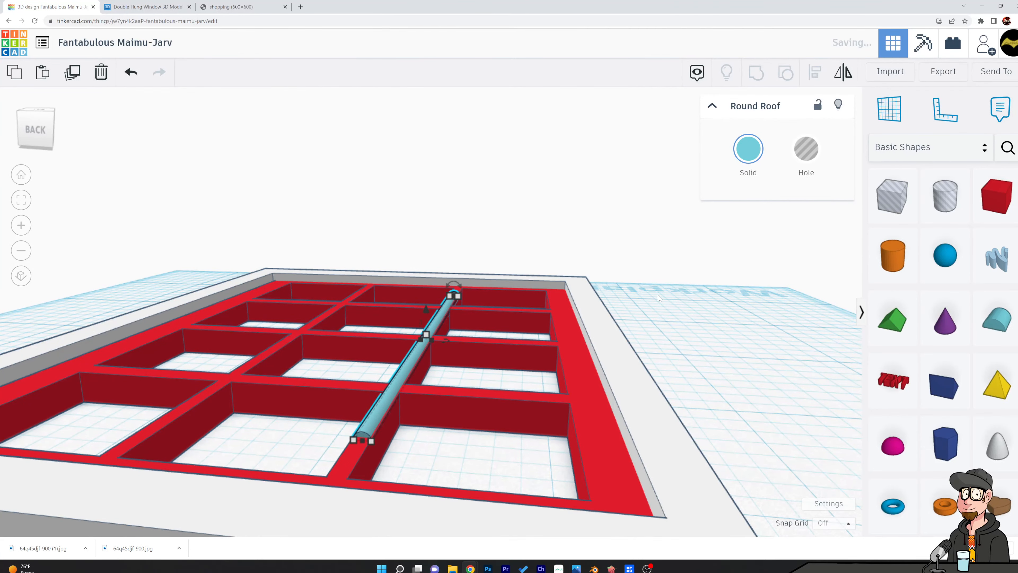
Scale the strip down proportionally to about 0.02 in high so it is narrower than the red bar beneath it.
{"action": "left_click", "coordinate": [522, 213]}
{"action": "right_click_drag", "start_coordinate": [522, 214], "coordinate": [449, 305]}
{"action": "left_click", "coordinate": [443, 334]}
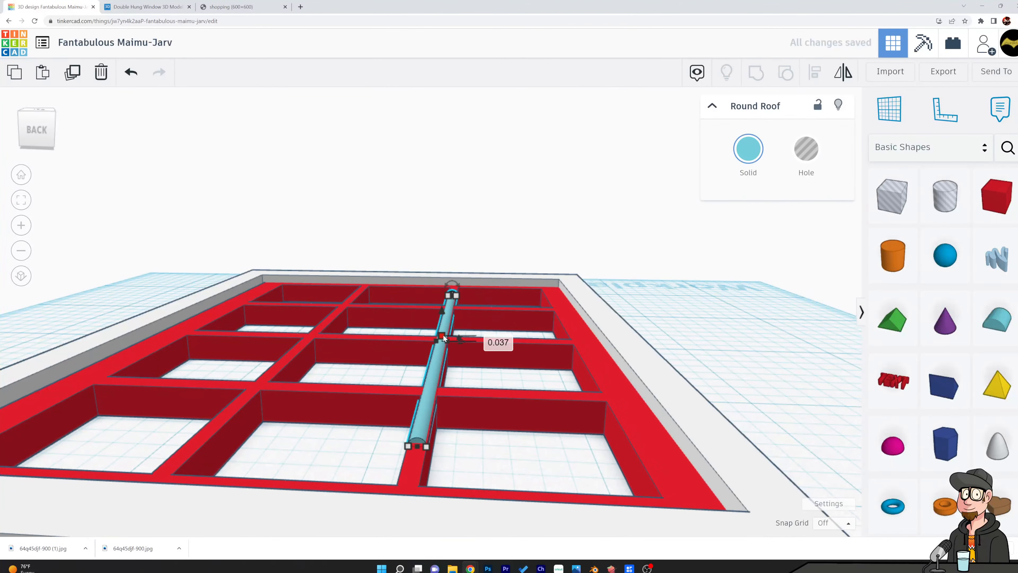
{"action": "left_click_drag", "start_coordinate": [443, 338], "coordinate": [444, 338], "text": "shift"}
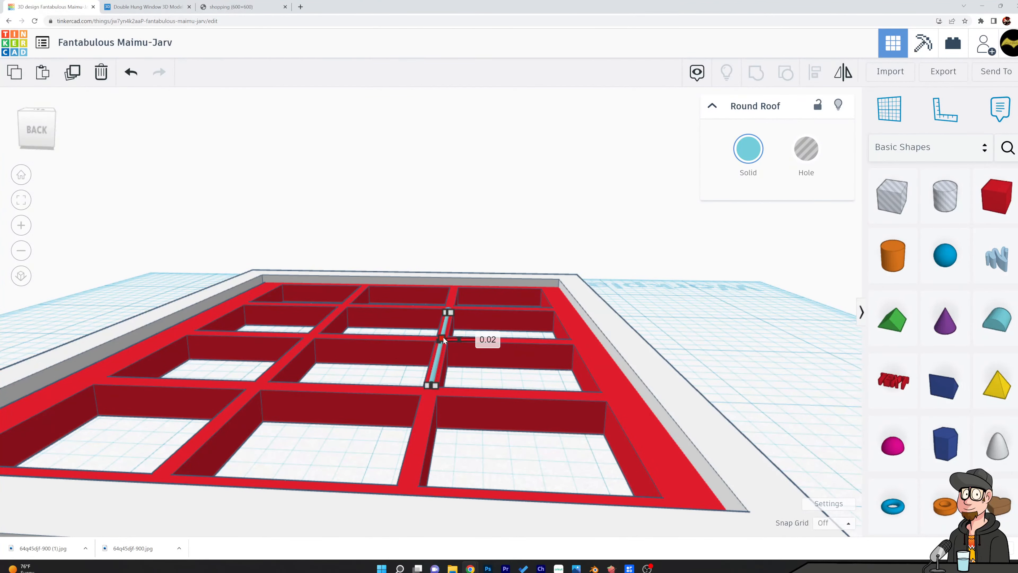
{"action": "left_click", "coordinate": [462, 267]}
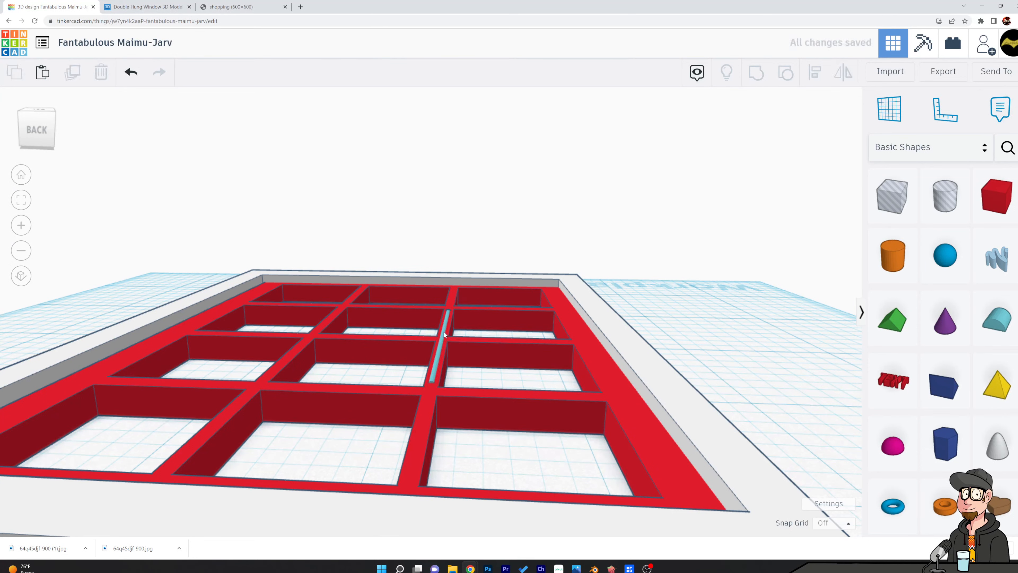
{"action": "left_click", "coordinate": [444, 332]}
{"action": "left_click_drag", "start_coordinate": [443, 318], "coordinate": [442, 317]}
Stretch both ends of the slim strip so it runs the lengthwise bar's full length between the outer edges of the end panes.
{"action": "right_click_drag", "start_coordinate": [521, 281], "coordinate": [521, 361]}
{"action": "scroll", "coordinate": [473, 341], "scroll_direction": "up", "scroll_amount": 5}
{"action": "right_click_drag", "start_coordinate": [602, 325], "coordinate": [593, 380]}
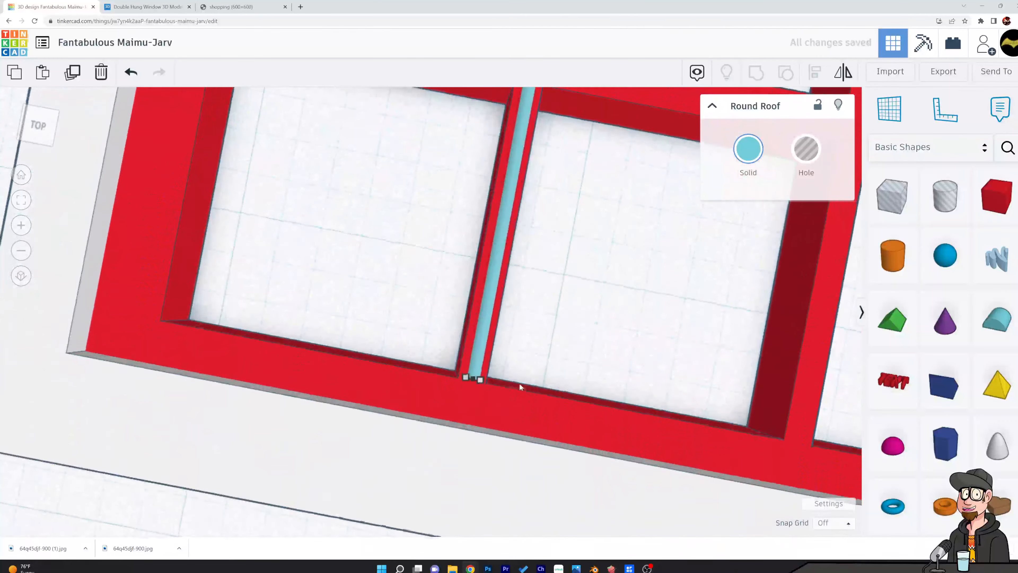
{"action": "left_click", "coordinate": [571, 356]}
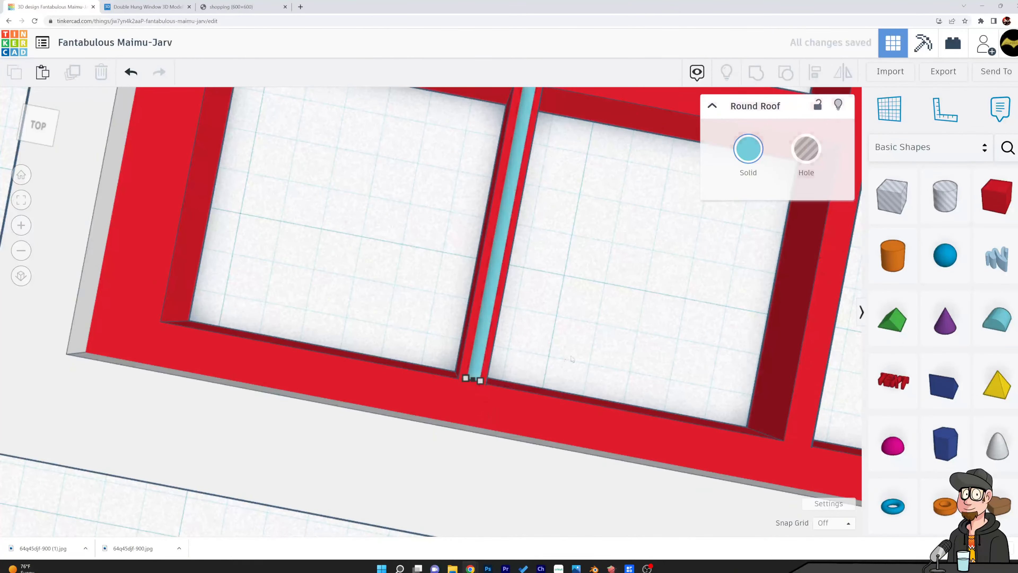
{"action": "left_click", "coordinate": [476, 356]}
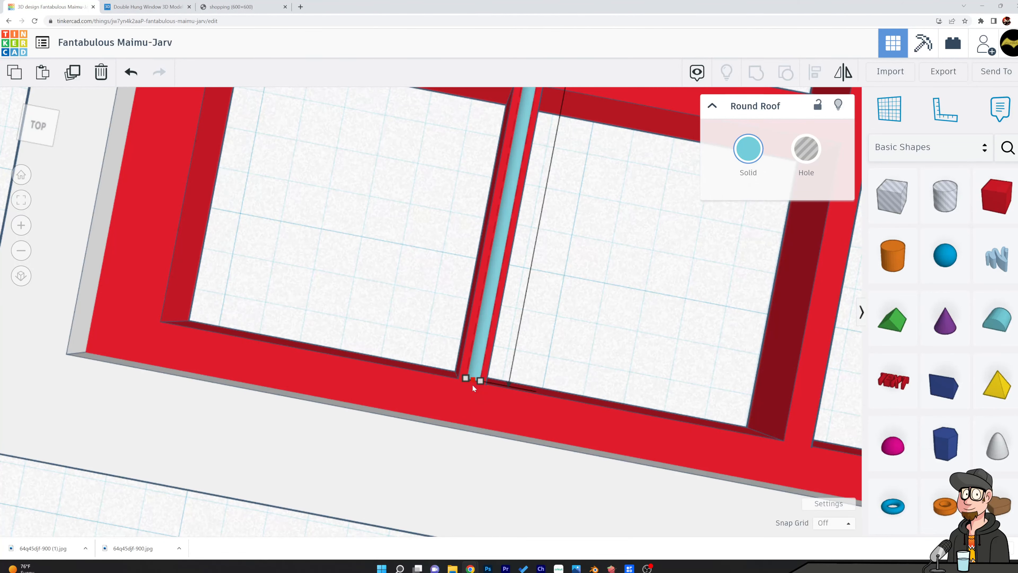
{"action": "left_click_drag", "start_coordinate": [473, 384], "coordinate": [472, 382]}
{"action": "left_click", "coordinate": [600, 323]}
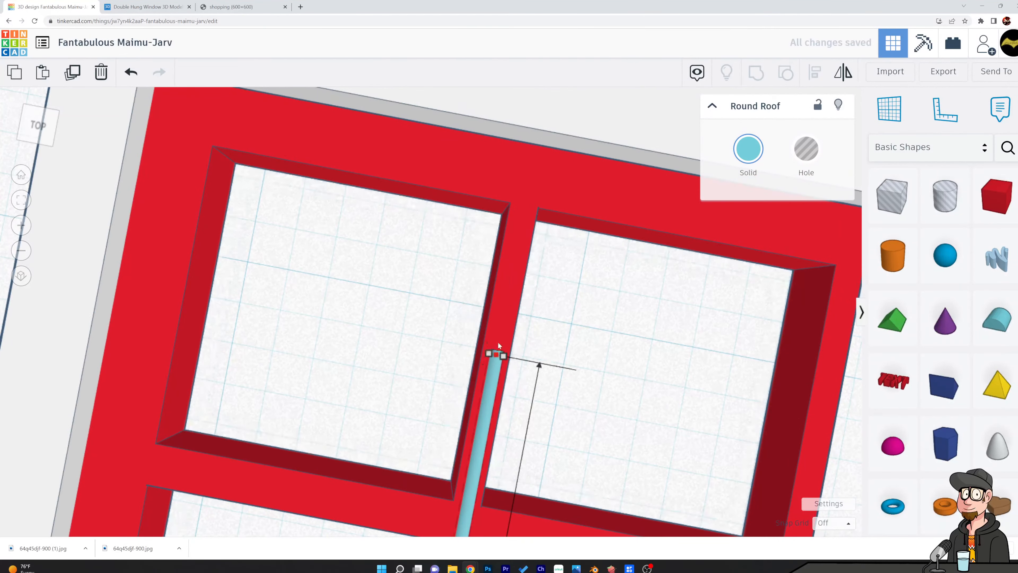
{"action": "left_click_drag", "start_coordinate": [498, 344], "coordinate": [513, 203]}
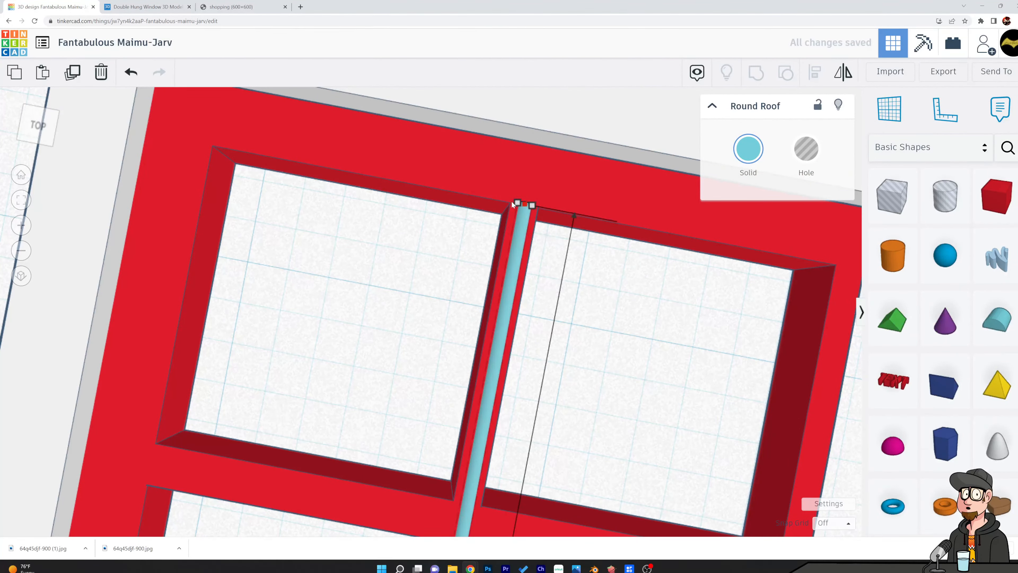
{"action": "left_click", "coordinate": [566, 169]}
Duplicate the slim strip and position the copy along the red grid's other lengthwise bar.
{"action": "scroll", "coordinate": [576, 392], "scroll_direction": "down", "scroll_amount": 5}
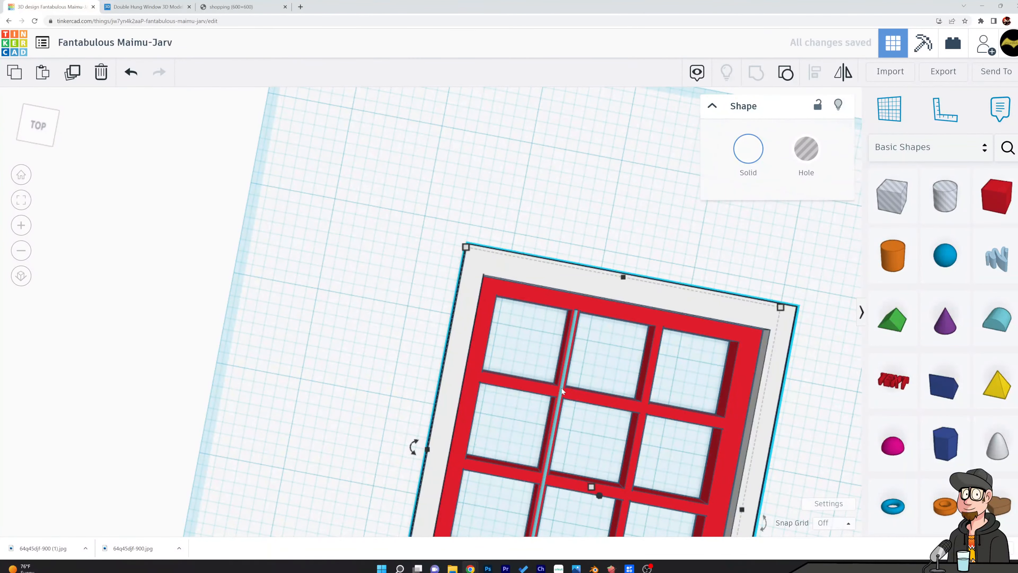
{"action": "left_click", "coordinate": [561, 391]}
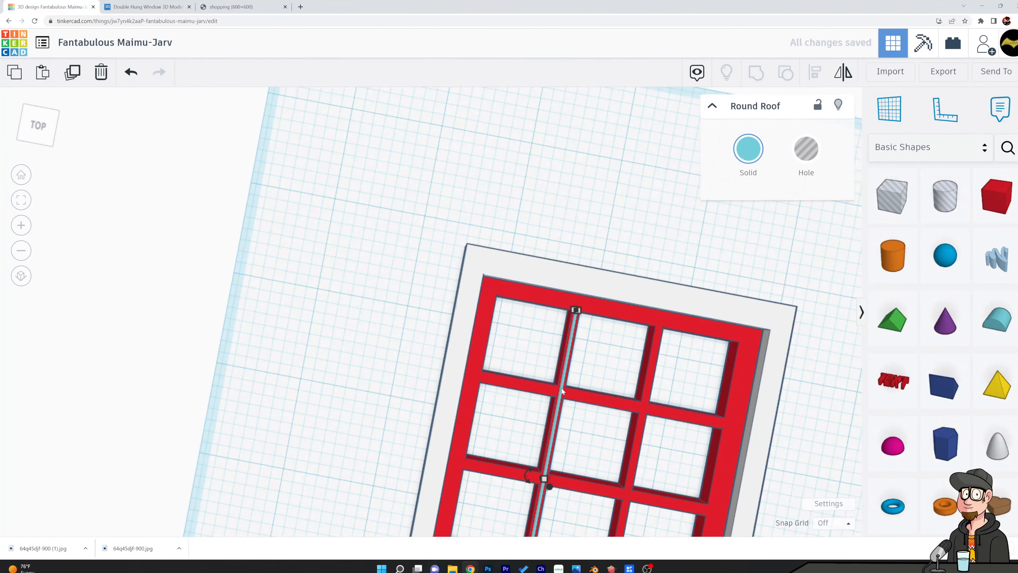
{"action": "key", "text": "ctrl+d"}
{"action": "key", "text": "Right"}
{"action": "key", "text": "Right"}
{"action": "key", "text": "Right"}
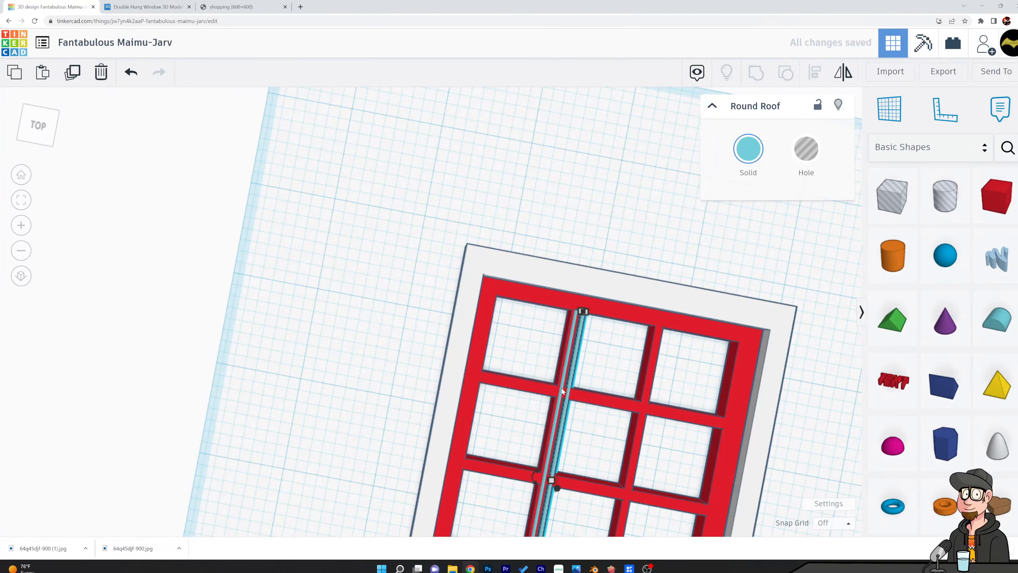
{"action": "left_click_drag", "start_coordinate": [567, 404], "coordinate": [642, 414]}
Rotate a copy of the lengthwise strip by -90° and align it along the red grid's middle crossbar.
{"action": "scroll", "coordinate": [715, 430], "scroll_direction": "up", "scroll_amount": 2}
{"action": "scroll", "coordinate": [716, 434], "scroll_direction": "down", "scroll_amount": 4}
{"action": "right_click_drag", "start_coordinate": [716, 433], "coordinate": [401, 401]}
{"action": "left_click", "coordinate": [280, 217]}
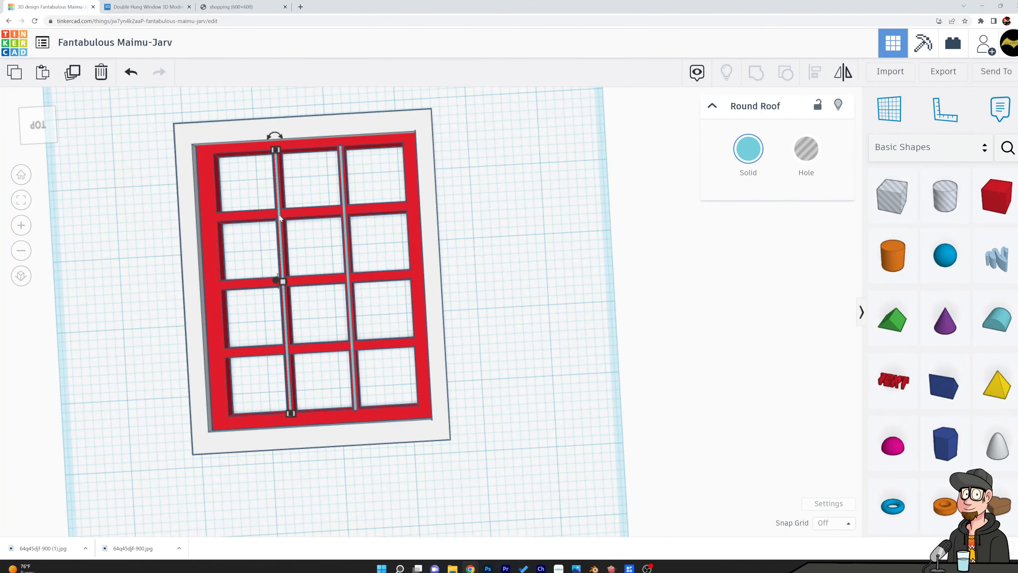
{"action": "left_click_drag", "start_coordinate": [275, 137], "coordinate": [227, 297]}
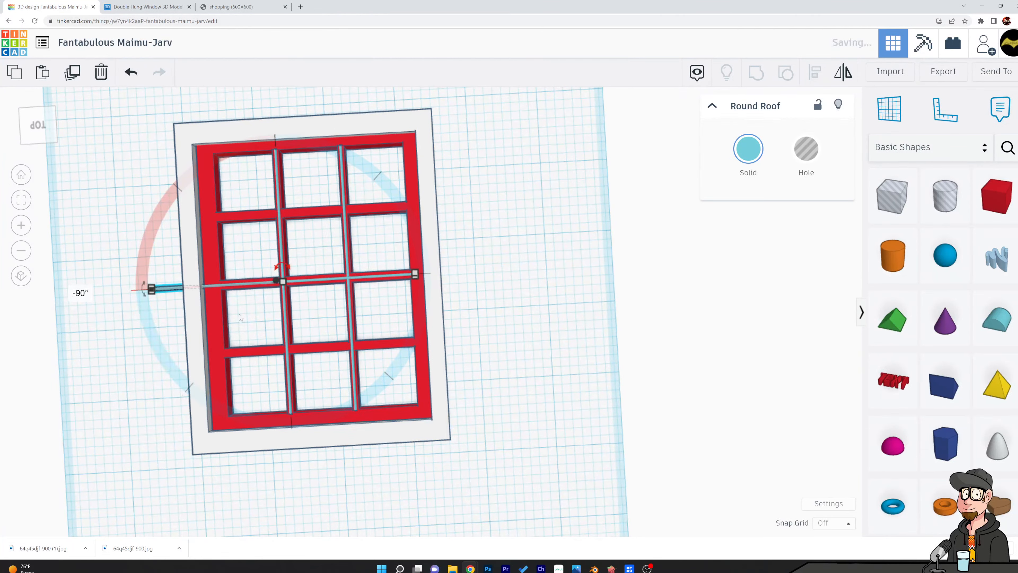
{"action": "scroll", "coordinate": [280, 325], "scroll_direction": "up", "scroll_amount": 5}
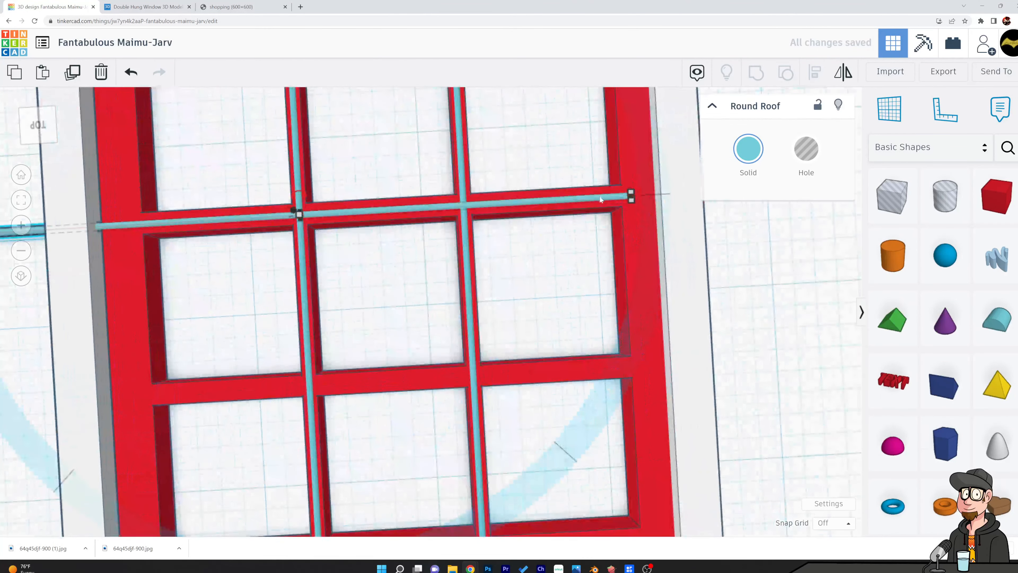
{"action": "left_click_drag", "start_coordinate": [631, 195], "coordinate": [588, 196]}
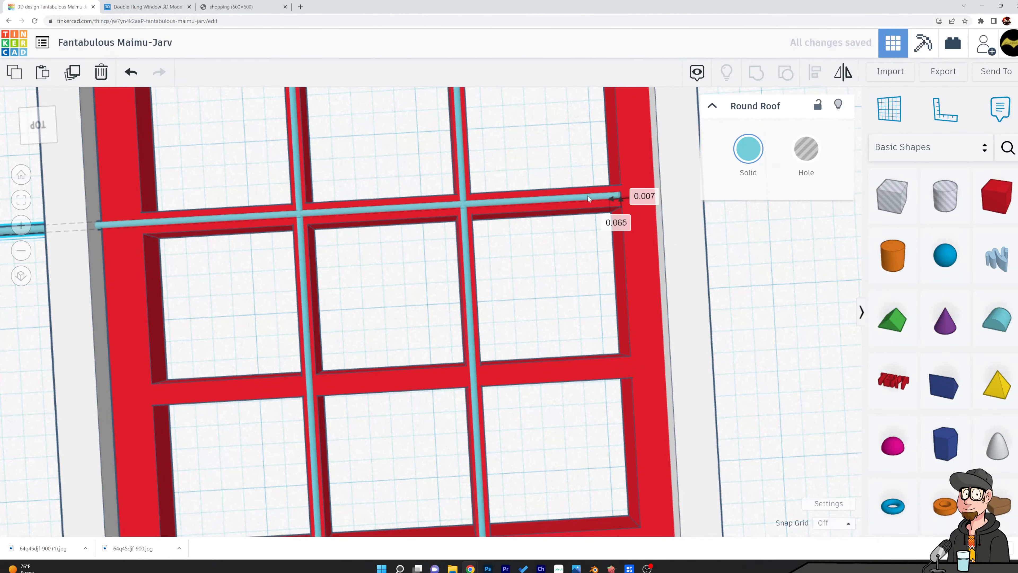
{"action": "scroll", "coordinate": [214, 292], "scroll_direction": "down", "scroll_amount": 2}
{"action": "scroll", "coordinate": [170, 289], "scroll_direction": "down", "scroll_amount": 1}
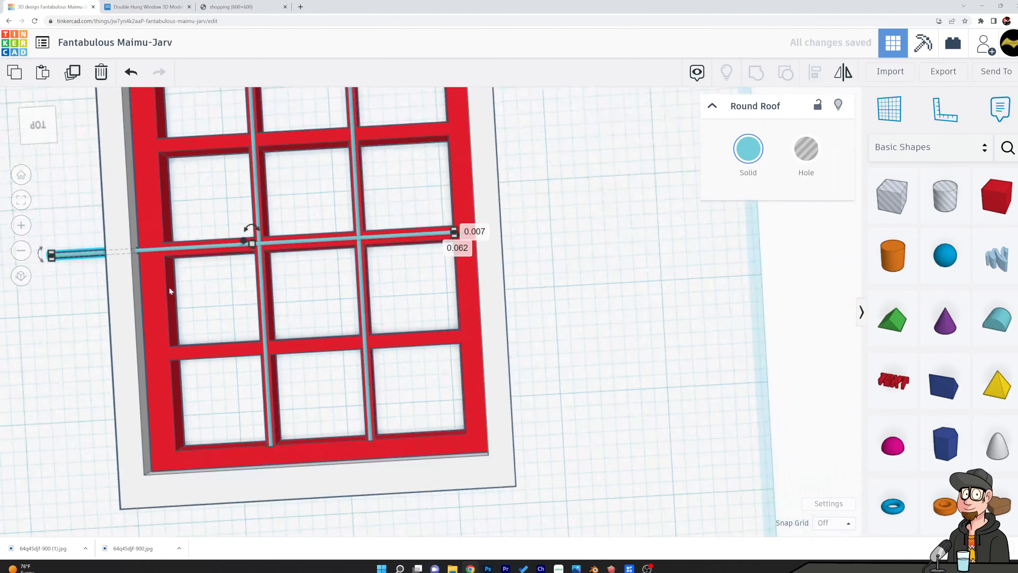
Resize the crosswise strip to about 3.14 in so it spans the red grid's full width.
{"action": "left_click_drag", "start_coordinate": [55, 255], "coordinate": [138, 259]}
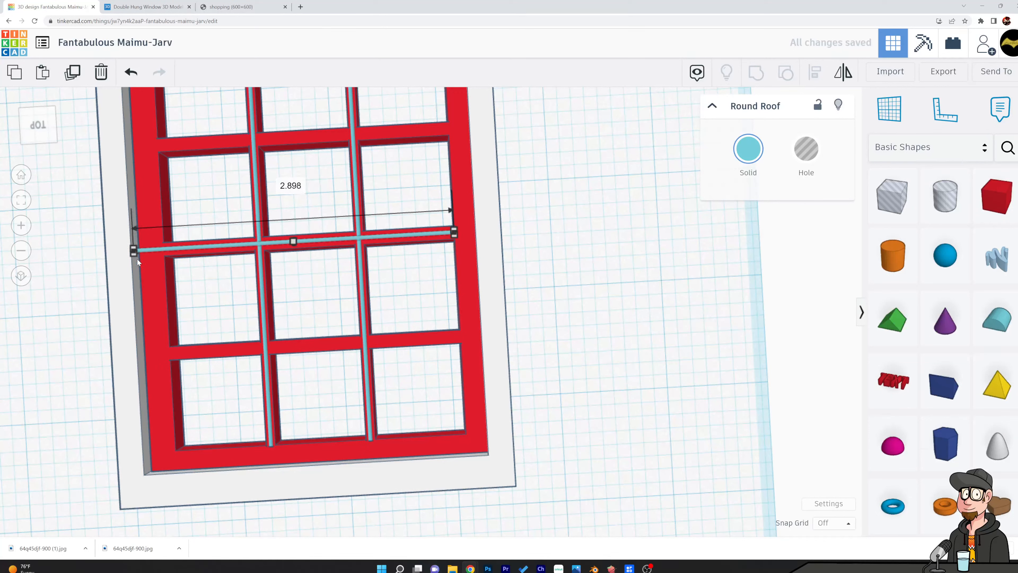
{"action": "left_click_drag", "start_coordinate": [455, 231], "coordinate": [482, 234]}
{"action": "left_click", "coordinate": [645, 327]}
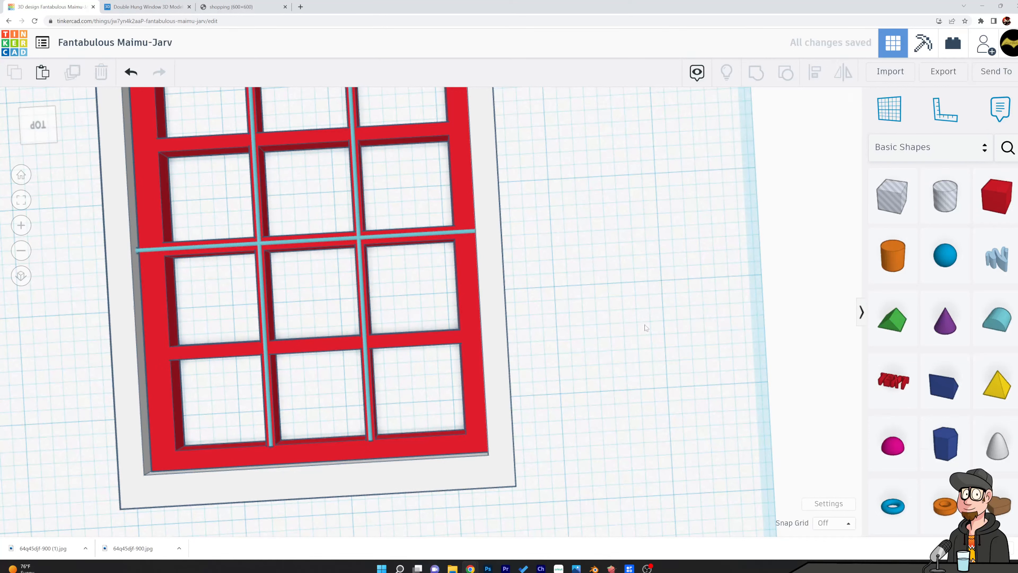
{"action": "left_click", "coordinate": [421, 233]}
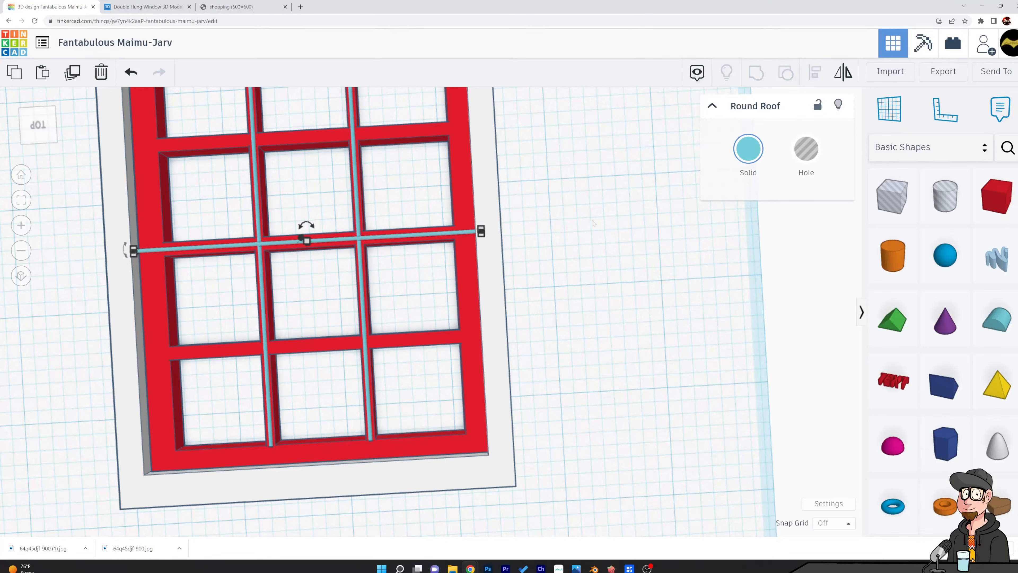
{"action": "left_click", "coordinate": [565, 225]}
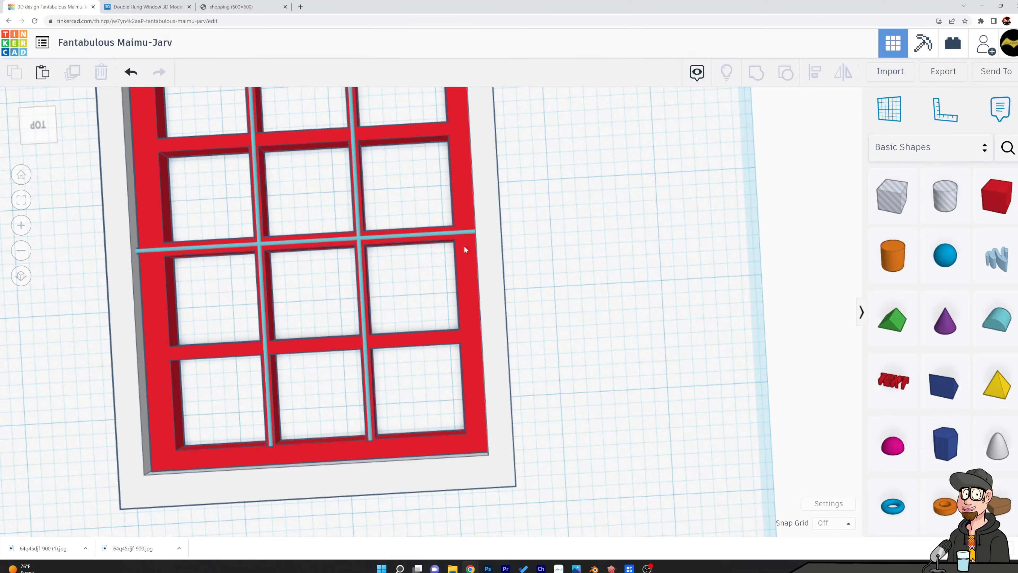
{"action": "left_click", "coordinate": [447, 233]}
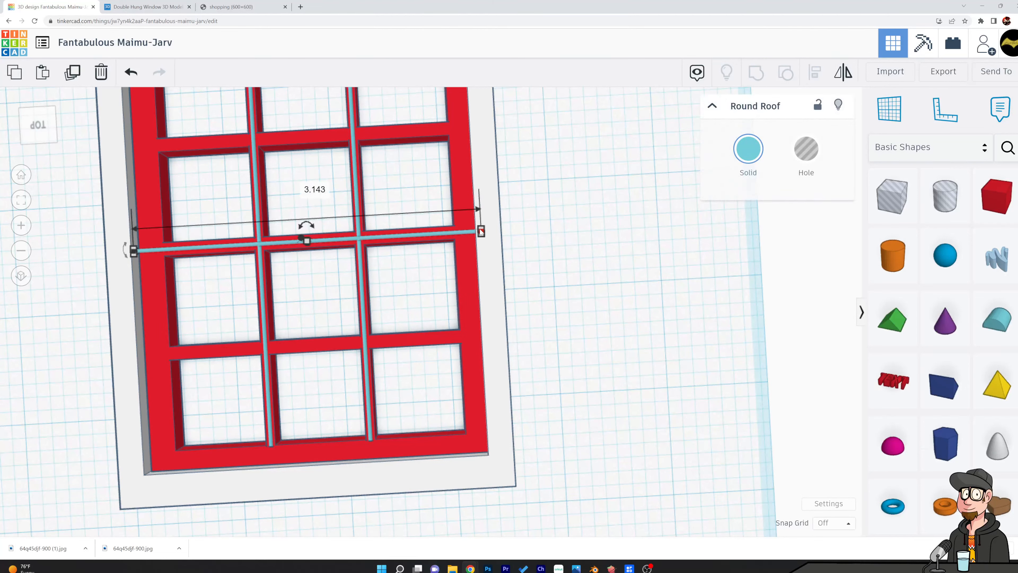
Shorten the crosswise strip from both ends to about 2.63 in so it ends at the outer panes' edges.
{"action": "left_click_drag", "start_coordinate": [479, 231], "coordinate": [455, 233]}
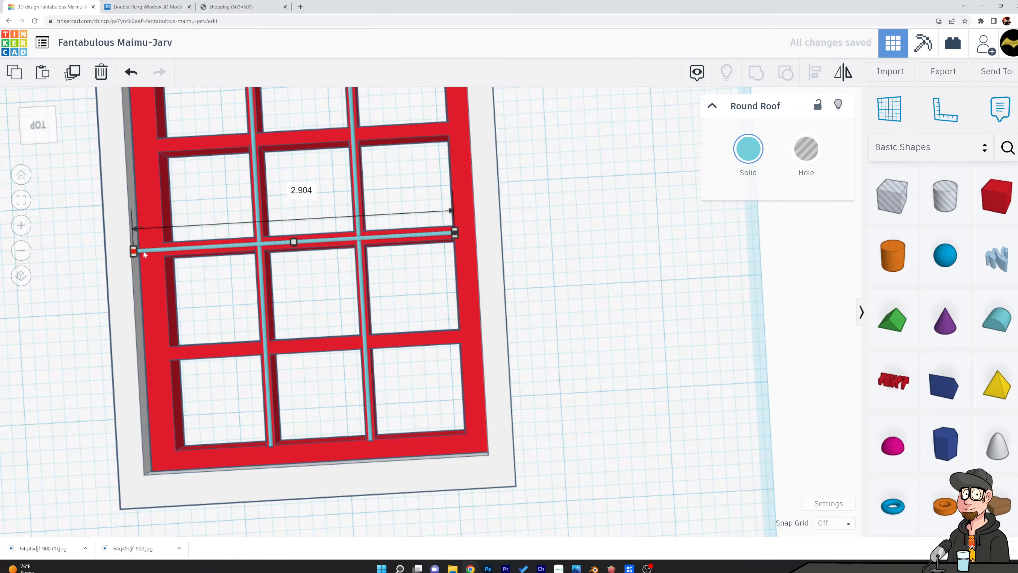
{"action": "left_click_drag", "start_coordinate": [145, 253], "coordinate": [174, 252]}
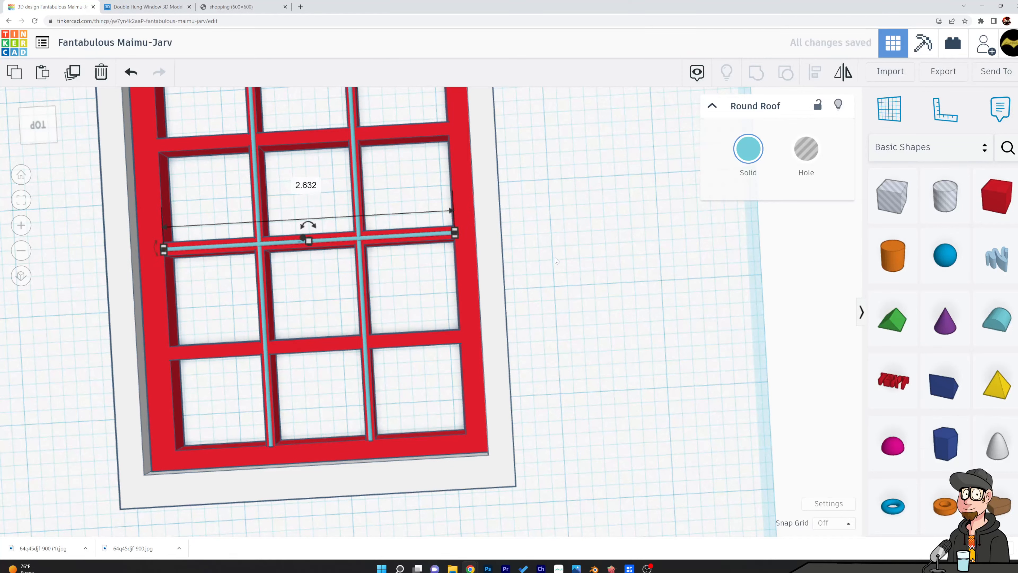
{"action": "left_click", "coordinate": [556, 261]}
Copy the crosswise strip onto the red grid's two remaining crossbars, placing one on either side of the middle one.
{"action": "left_click", "coordinate": [371, 238]}
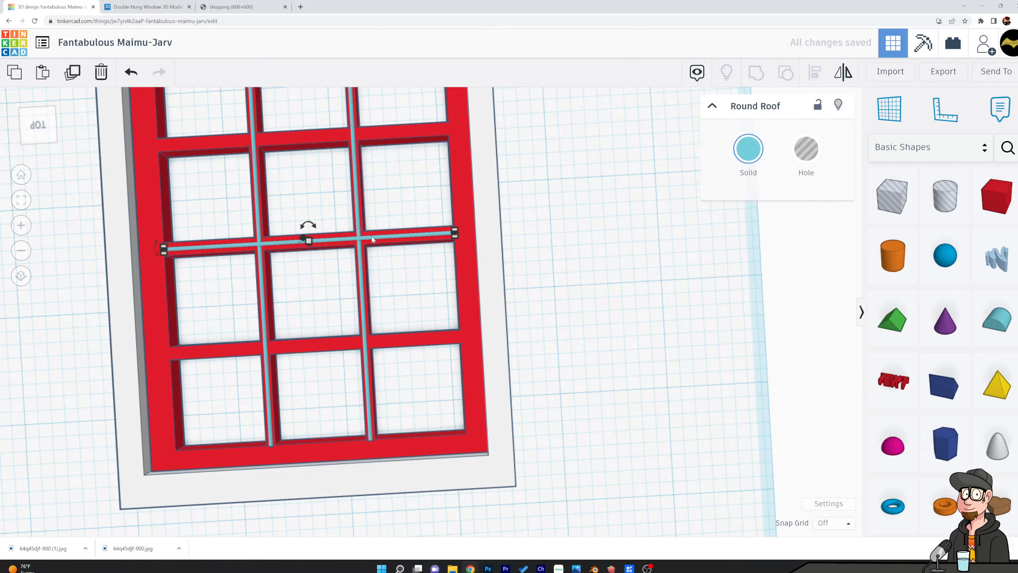
{"action": "left_click_drag", "start_coordinate": [352, 243], "coordinate": [356, 346]}
{"action": "middle_click_drag", "start_coordinate": [403, 239], "coordinate": [483, 332]}
{"action": "left_click", "coordinate": [483, 330]}
{"action": "key", "text": "ctrl+d"}
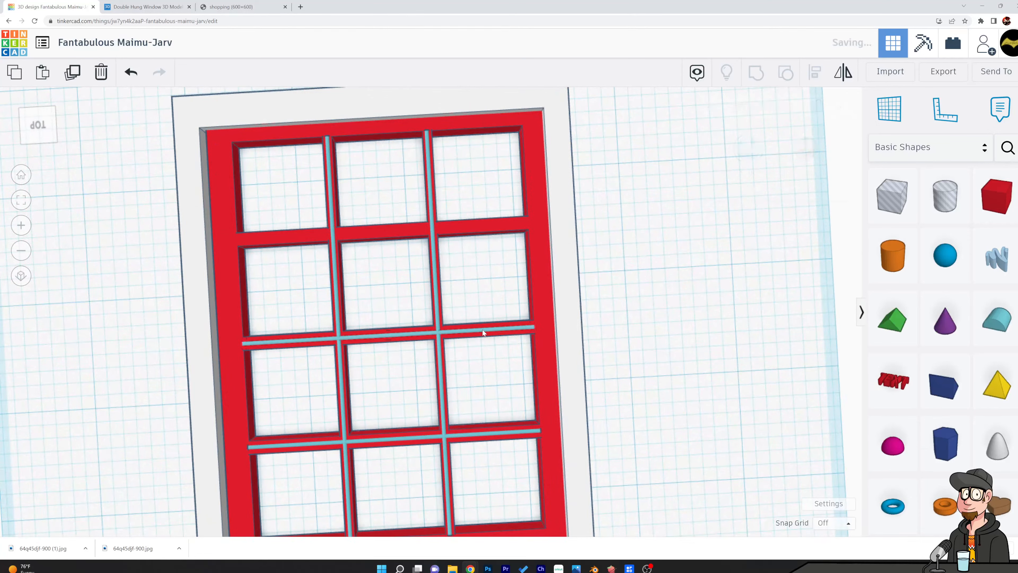
{"action": "left_click_drag", "start_coordinate": [474, 330], "coordinate": [472, 231]}
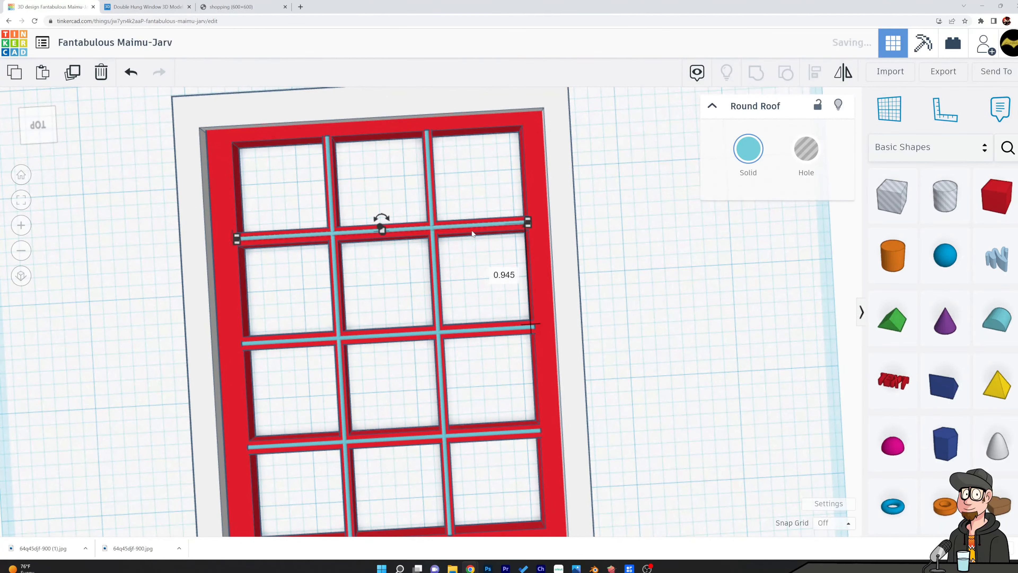
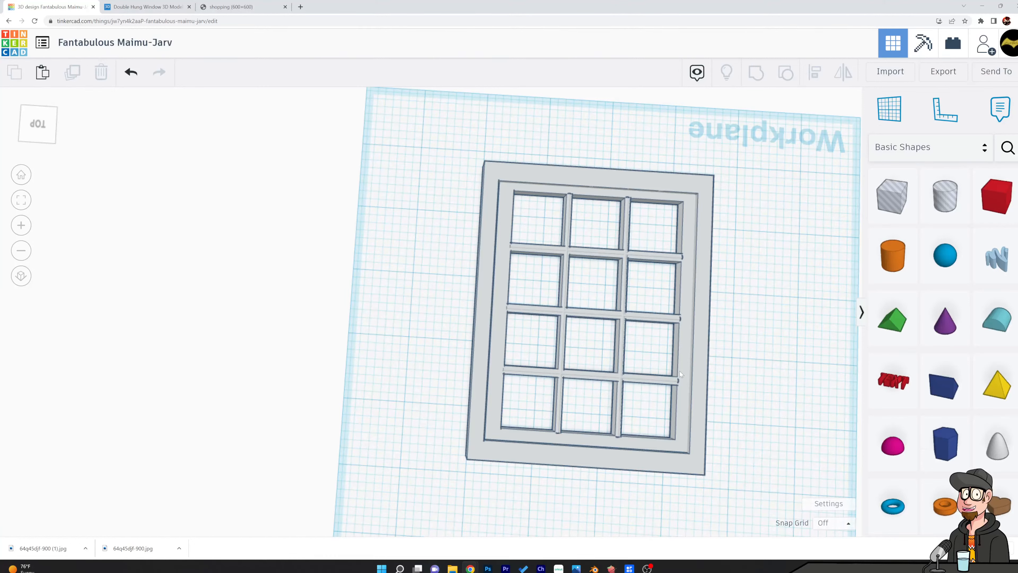
Add a box below the window frame and stretch it into a long sill slightly wider than the frame.
{"action": "left_click_drag", "start_coordinate": [996, 196], "coordinate": [478, 474]}
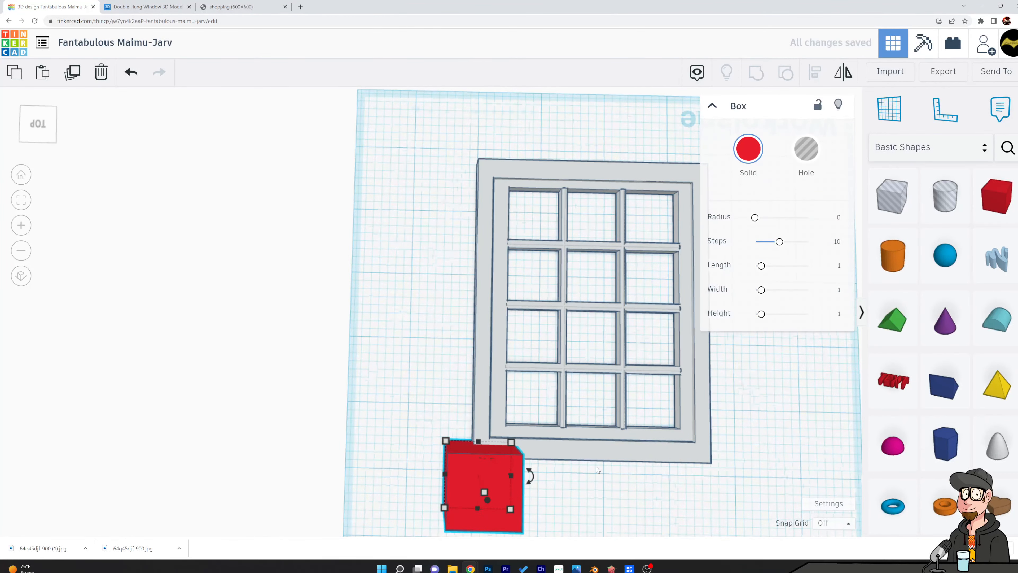
{"action": "scroll", "coordinate": [501, 509], "scroll_direction": "down", "scroll_amount": 2}
{"action": "left_click_drag", "start_coordinate": [506, 484], "coordinate": [690, 465]}
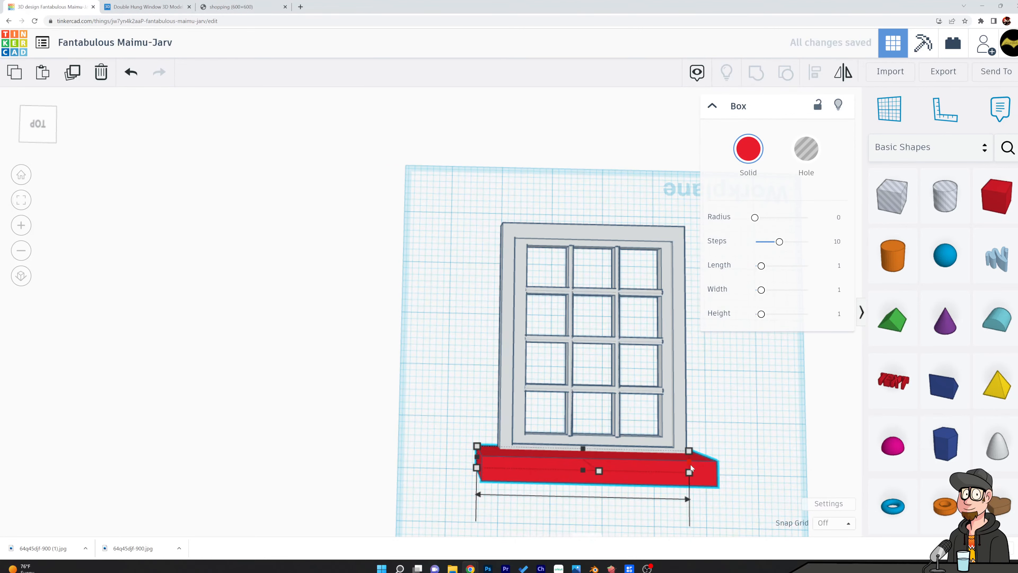
{"action": "left_click", "coordinate": [739, 416]}
{"action": "scroll", "coordinate": [747, 435], "scroll_direction": "down", "scroll_amount": 1}
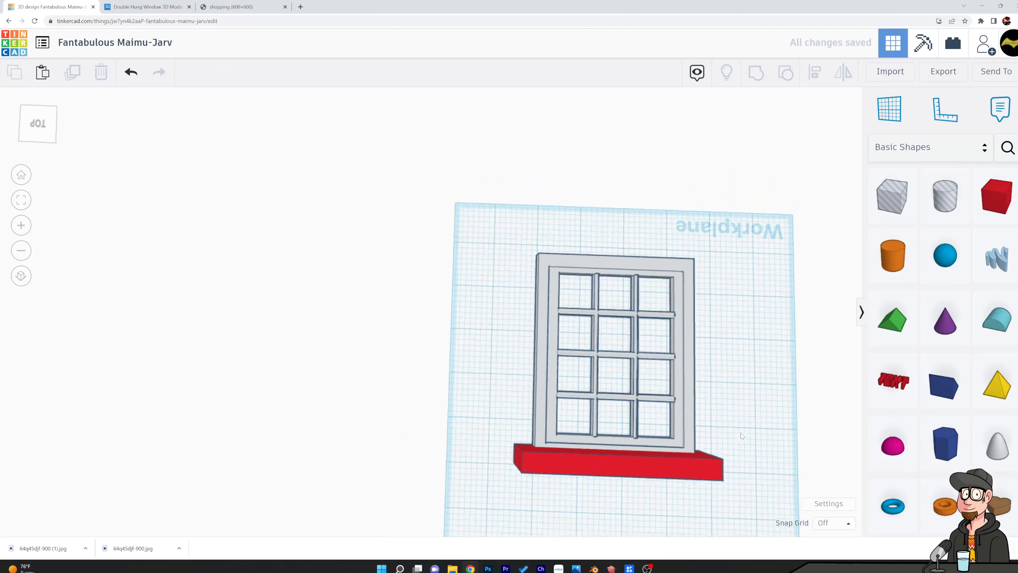
Lower the sill box's height and shift it about 0.08 in along both axes against the frame's lower edge.
{"action": "right_click_drag", "start_coordinate": [746, 431], "coordinate": [707, 320]}
{"action": "left_click", "coordinate": [647, 263]}
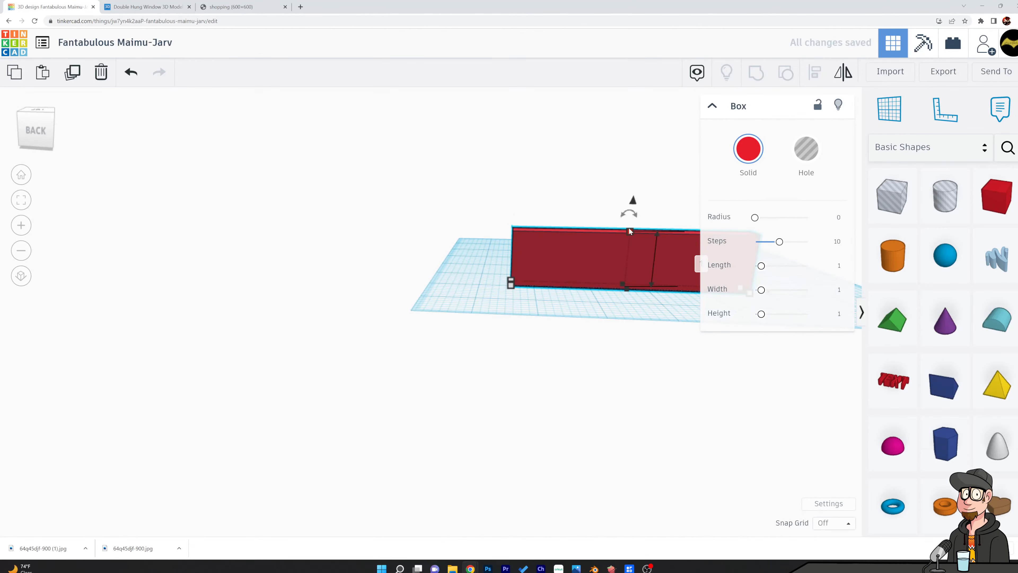
{"action": "left_click_drag", "start_coordinate": [630, 232], "coordinate": [634, 259]}
{"action": "left_click", "coordinate": [523, 164]}
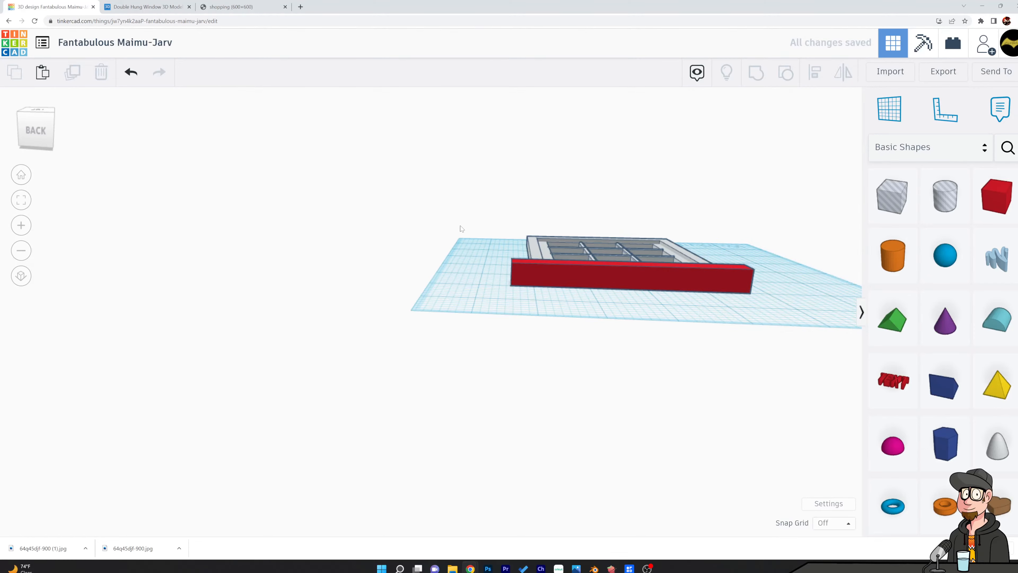
{"action": "right_click_drag", "start_coordinate": [461, 229], "coordinate": [486, 364]}
{"action": "left_click", "coordinate": [654, 455]}
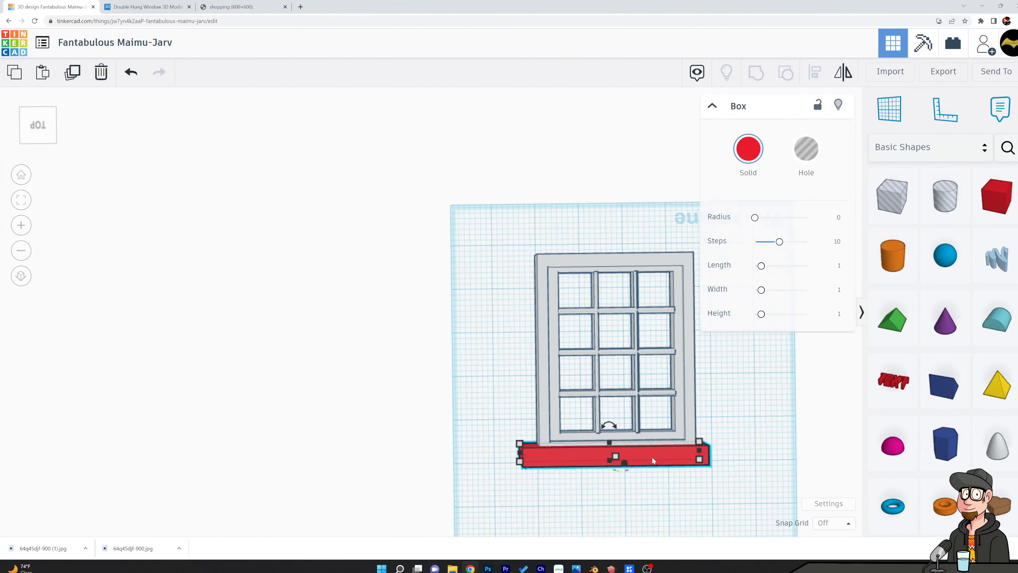
{"action": "left_click_drag", "start_coordinate": [655, 464], "coordinate": [655, 458]}
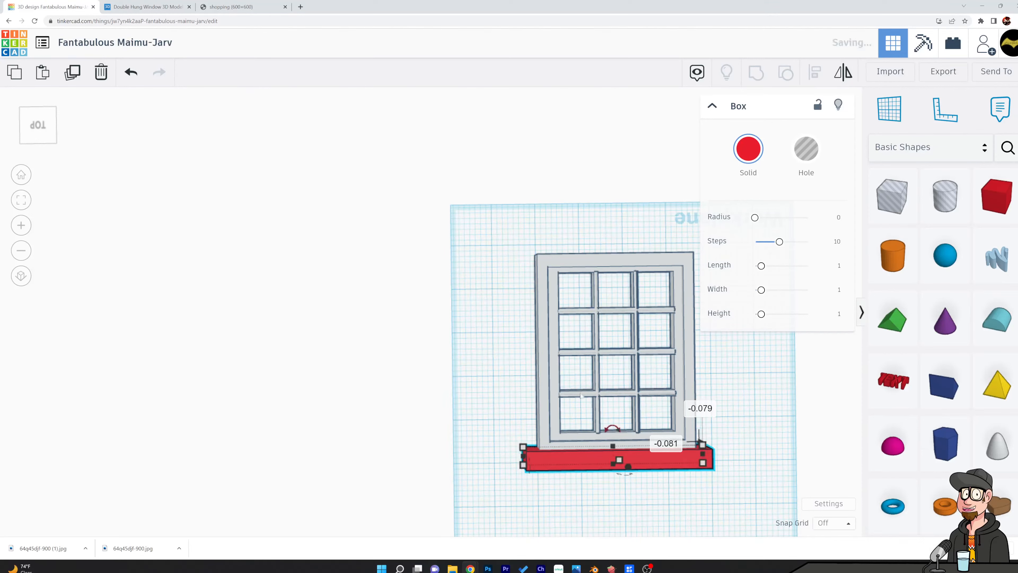
Turn the outer frame into a hole and align the sill box to the center of the frame's width.
{"action": "left_click", "coordinate": [542, 361]}
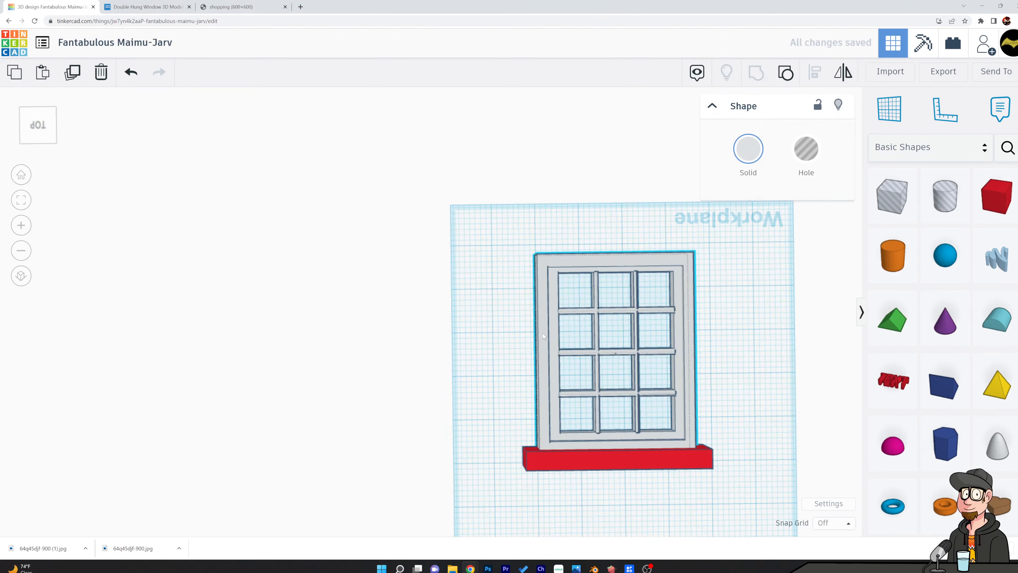
{"action": "left_click", "coordinate": [807, 157]}
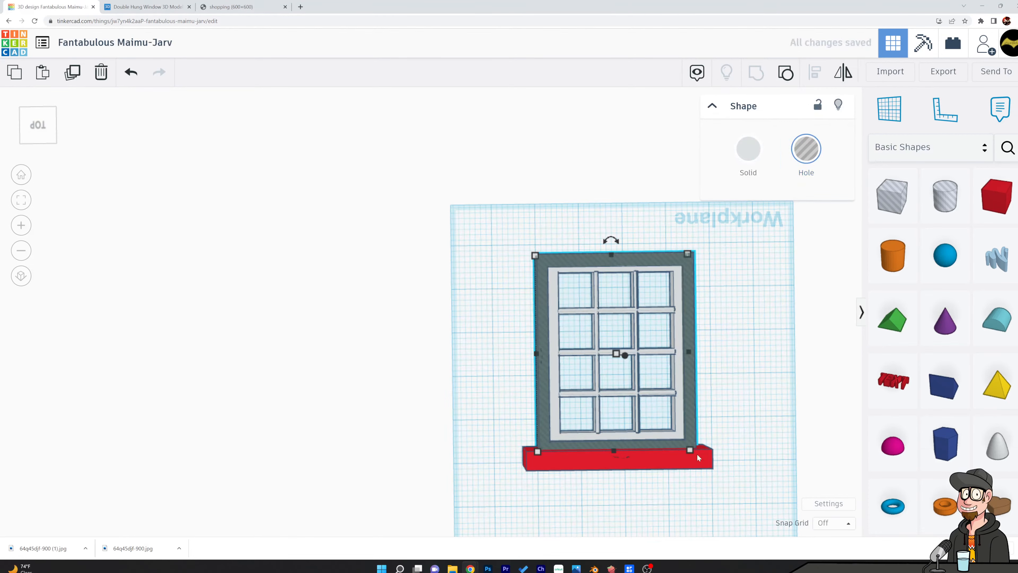
{"action": "left_click", "coordinate": [654, 457]}
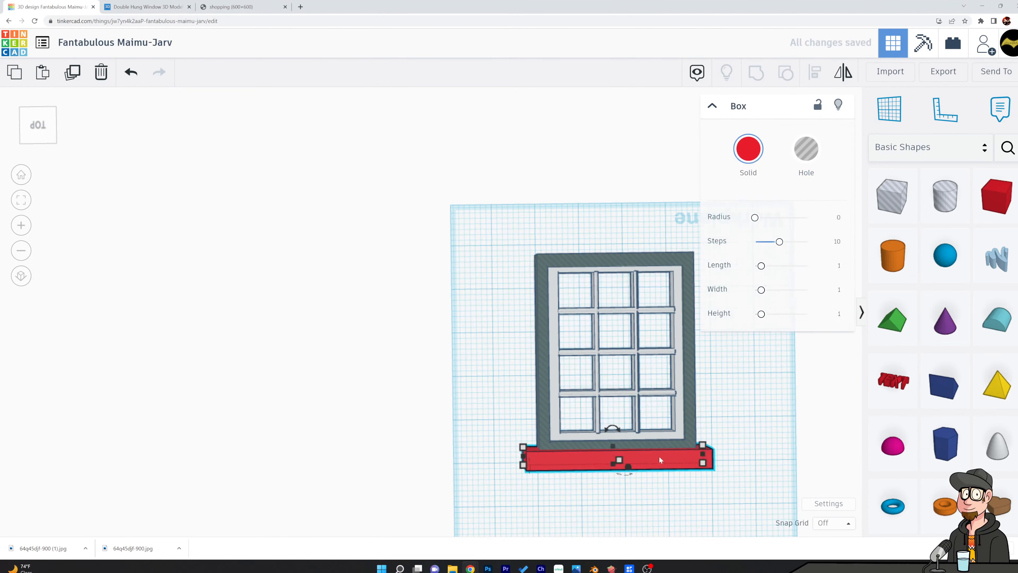
{"action": "left_click", "coordinate": [691, 421], "text": "shift"}
{"action": "left_click", "coordinate": [814, 74]}
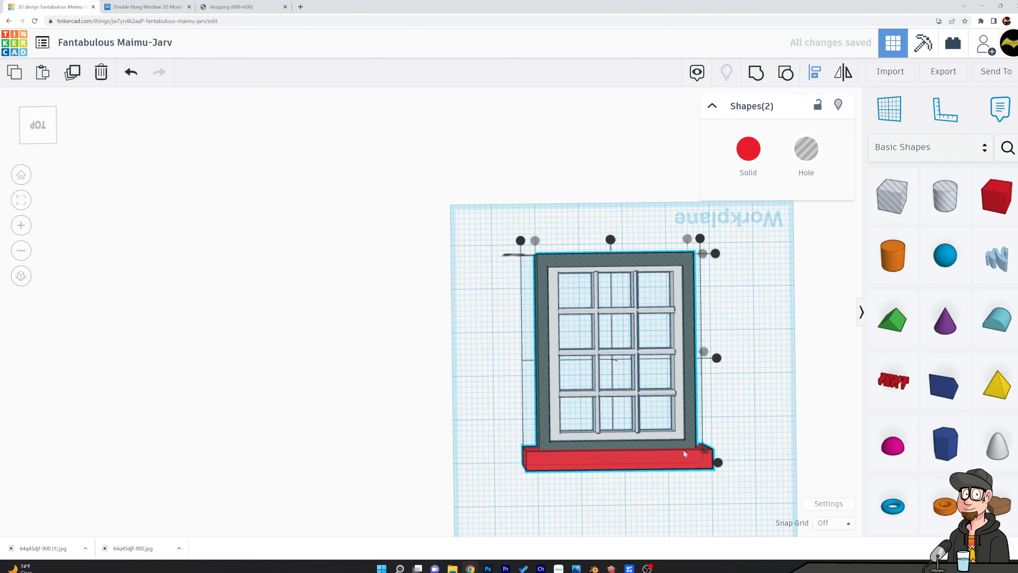
{"action": "left_click", "coordinate": [609, 241]}
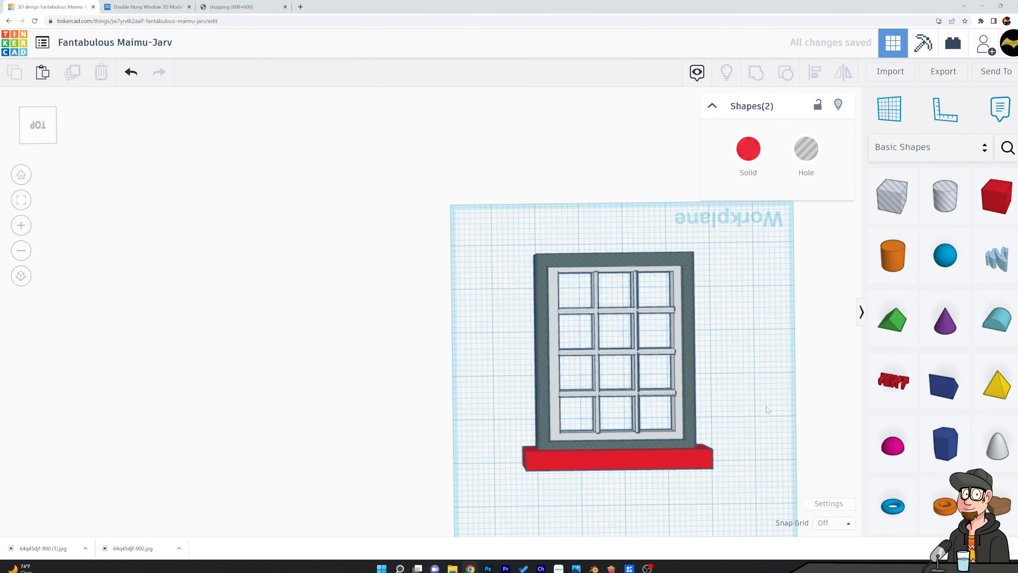
Turn the sill box into a hole and nudge it in small increments toward the frame so the two overlap.
{"action": "left_click", "coordinate": [766, 407]}
{"action": "scroll", "coordinate": [766, 407], "scroll_direction": "up", "scroll_amount": 3}
{"action": "right_click_drag", "start_coordinate": [761, 406], "coordinate": [858, 357]}
{"action": "left_click", "coordinate": [587, 234]}
{"action": "left_click", "coordinate": [800, 151]}
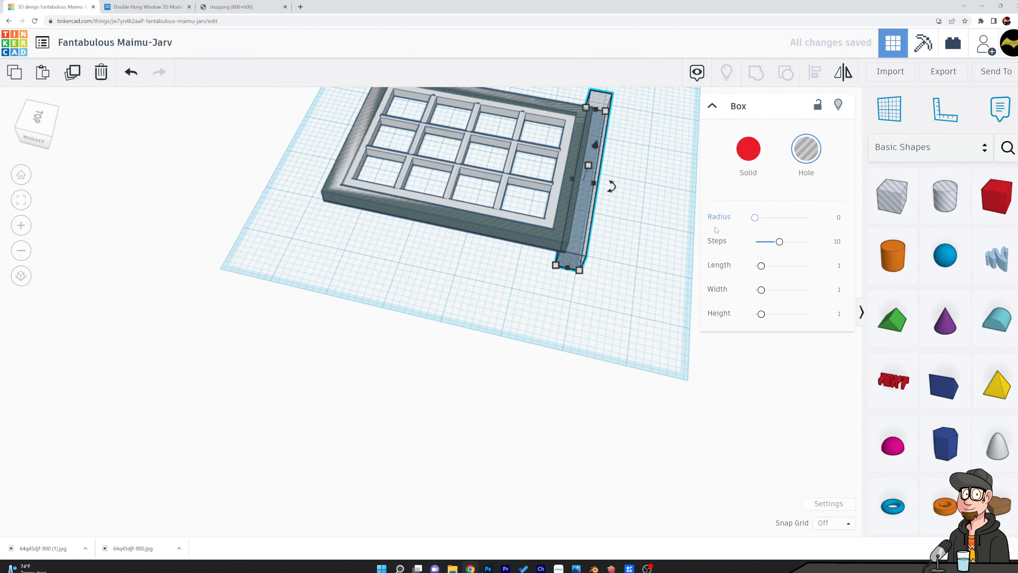
{"action": "key", "text": "Left"}
{"action": "key", "text": "Left"}
{"action": "key", "text": "Left"}
{"action": "key", "text": "Left"}
{"action": "key", "text": "Left"}
{"action": "key", "text": "Left"}
{"action": "key", "text": "Left"}
{"action": "key", "text": "Left"}
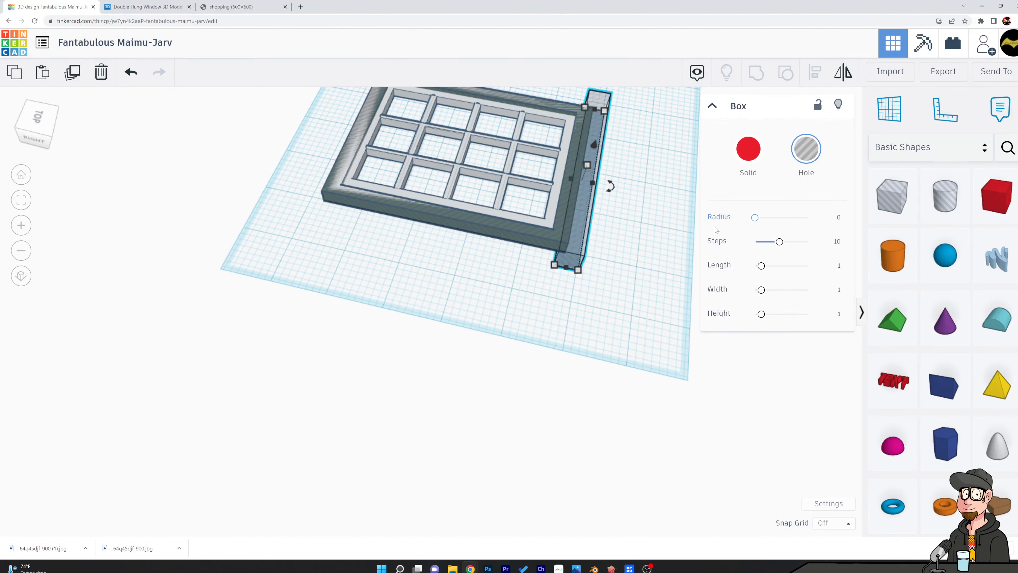
{"action": "key", "text": "Left"}
{"action": "key", "text": "Left"}
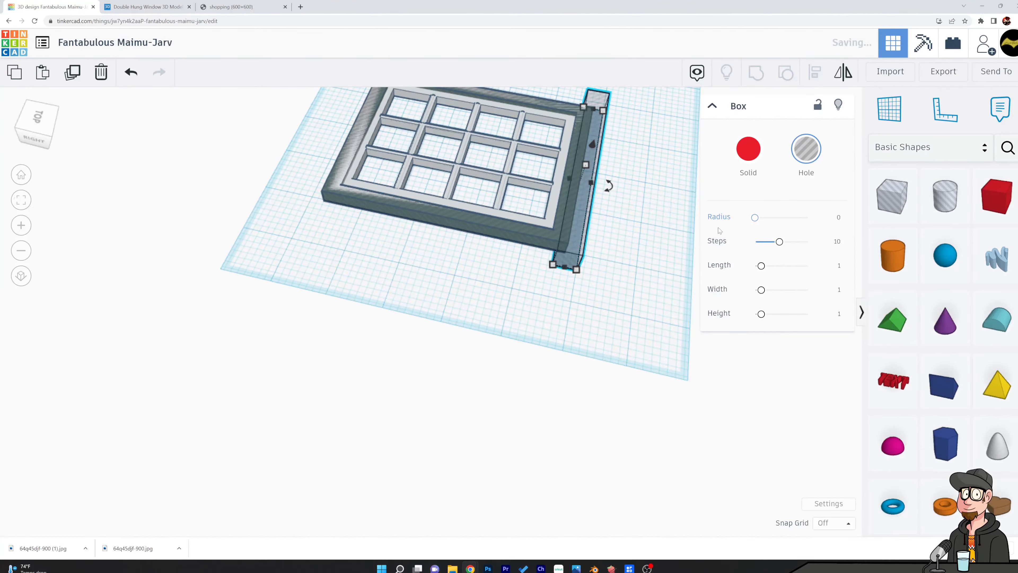
Raise the sill box about 0.006 in off the workplane, discarding a trial resize of its outer side.
{"action": "left_click", "coordinate": [649, 246]}
{"action": "right_click_drag", "start_coordinate": [649, 247], "coordinate": [578, 201]}
{"action": "left_click", "coordinate": [562, 179]}
{"action": "scroll", "coordinate": [577, 205], "scroll_direction": "up", "scroll_amount": 5}
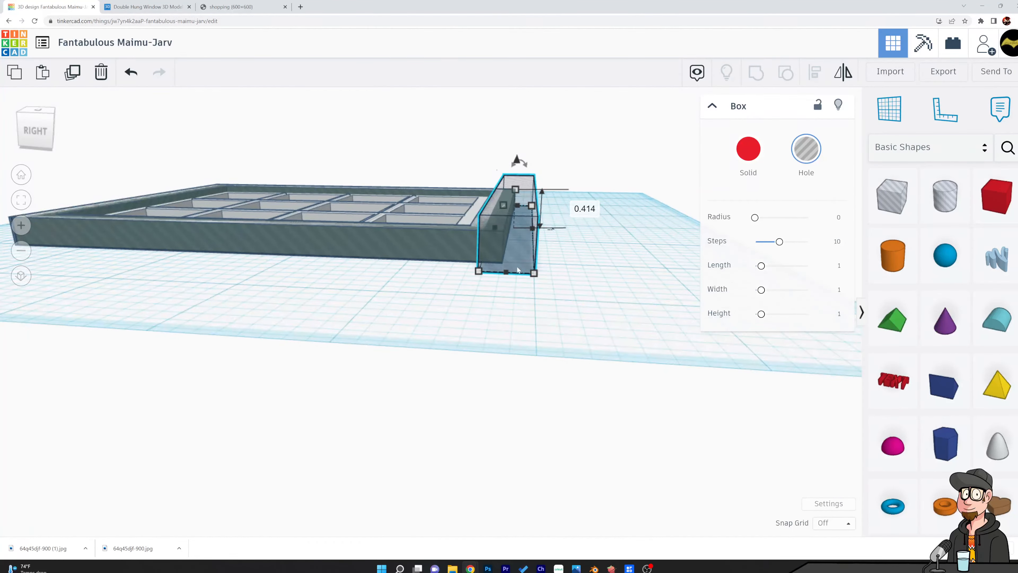
{"action": "left_click_drag", "start_coordinate": [506, 273], "coordinate": [507, 270]}
{"action": "key", "text": "ctrl+z"}
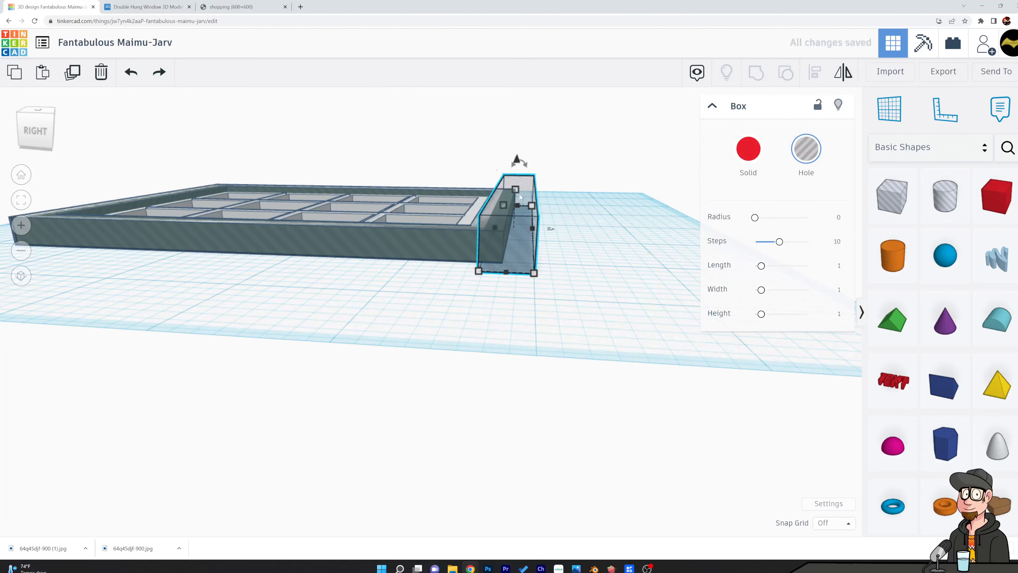
{"action": "left_click_drag", "start_coordinate": [519, 161], "coordinate": [517, 159]}
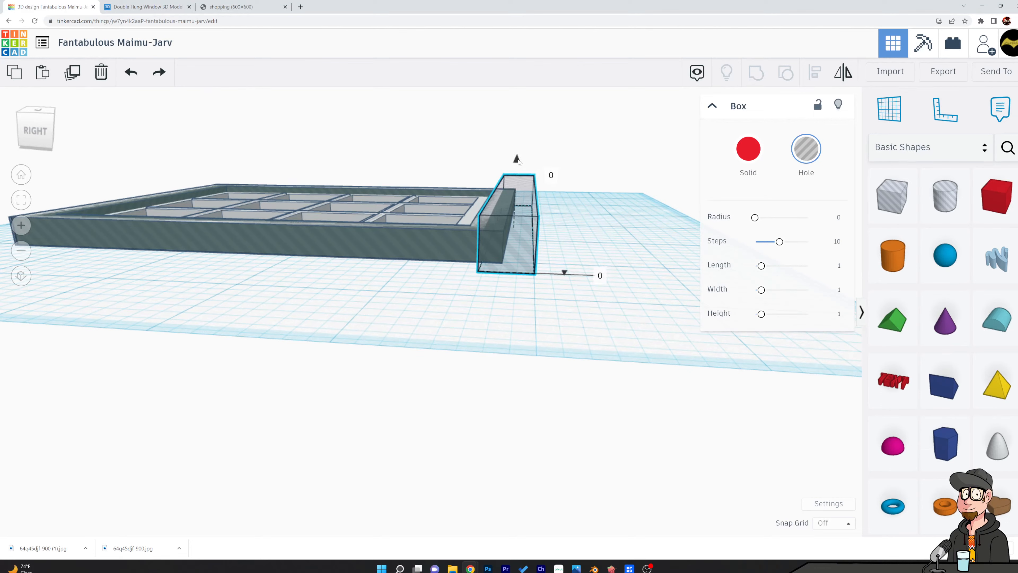
{"action": "left_click_drag", "start_coordinate": [517, 160], "coordinate": [517, 159]}
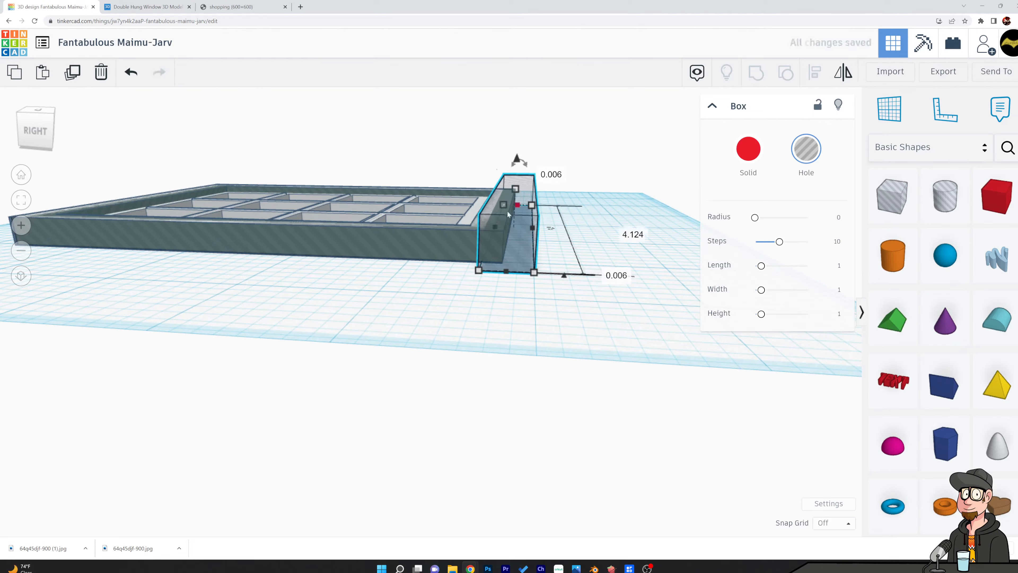
Keep the outer frame as a hole and turn the sill box back into a red solid.
{"action": "left_click", "coordinate": [446, 245], "text": "shift"}
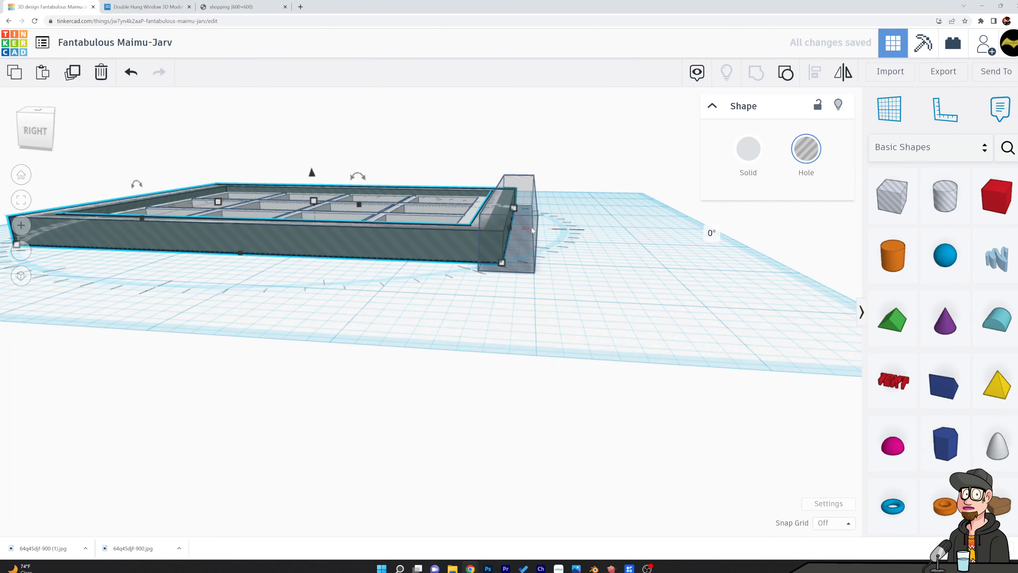
{"action": "left_click", "coordinate": [748, 148]}
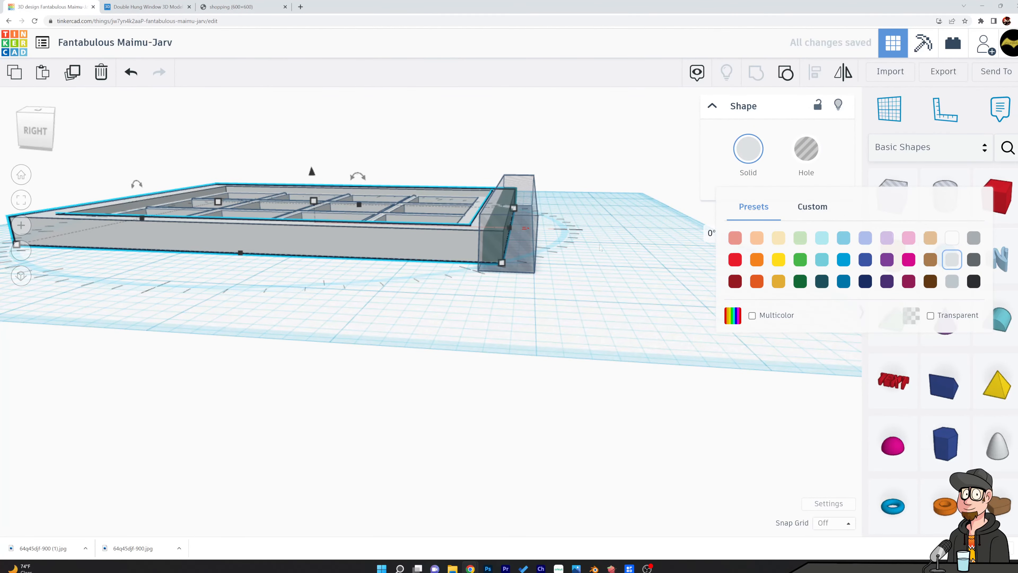
{"action": "right_click_drag", "start_coordinate": [563, 217], "coordinate": [613, 257]}
{"action": "left_click", "coordinate": [806, 149]}
{"action": "left_click", "coordinate": [517, 301]}
{"action": "left_click", "coordinate": [748, 148]}
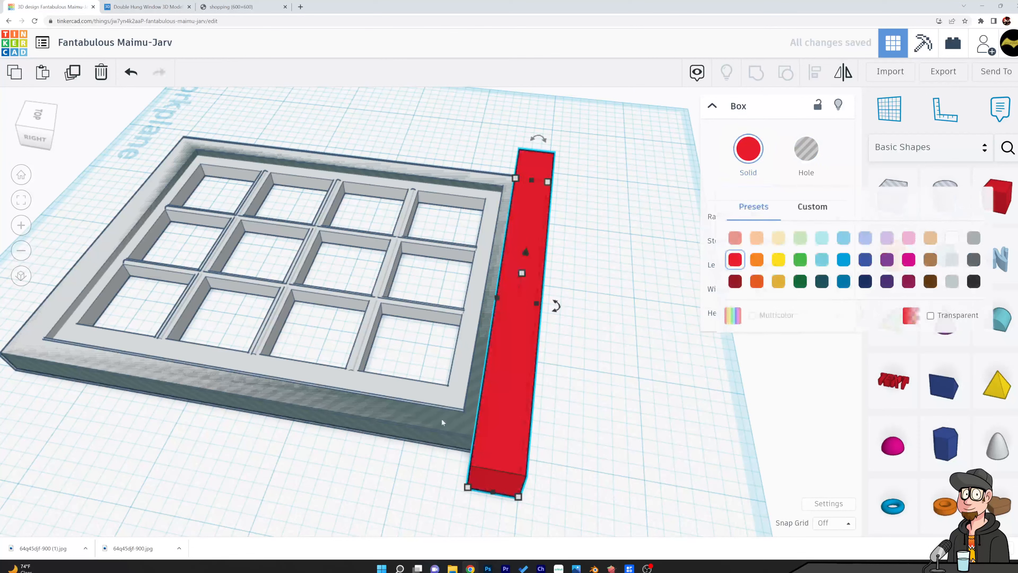
Group the frame hole with the red sill box to cut the frame's shape out of the sill.
{"action": "left_click", "coordinate": [424, 414]}
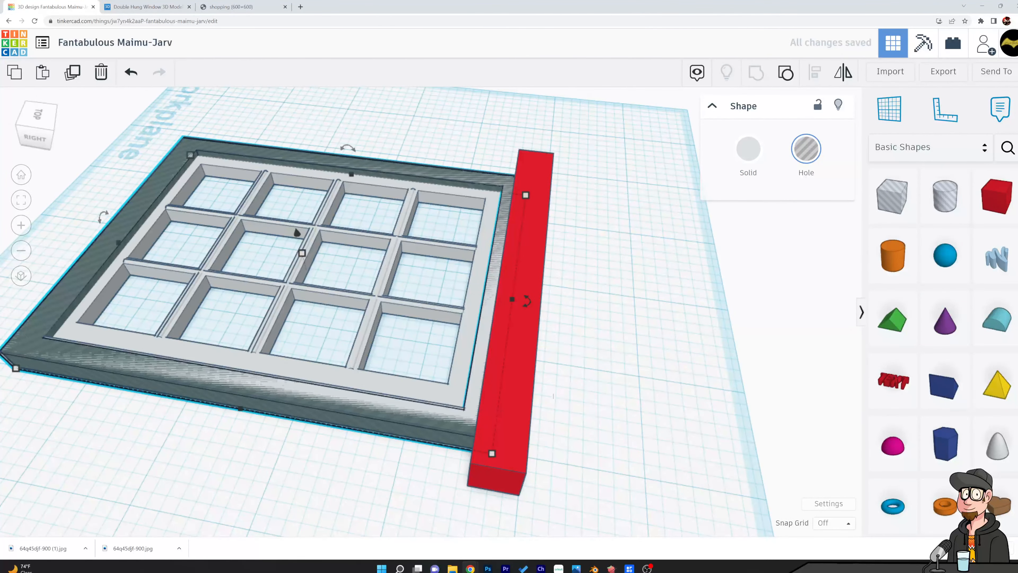
{"action": "left_click", "coordinate": [525, 409]}
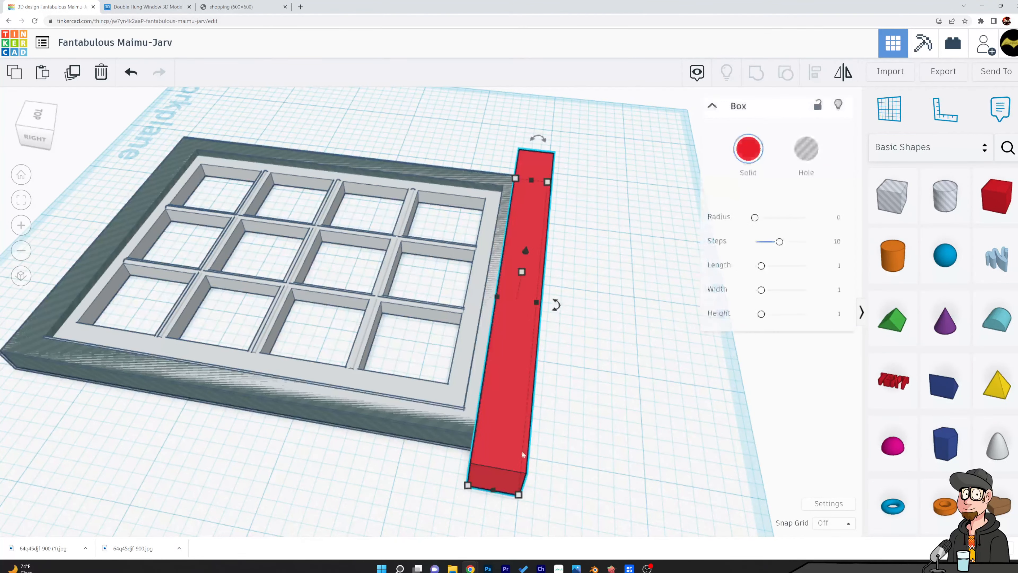
{"action": "left_click", "coordinate": [432, 442]}
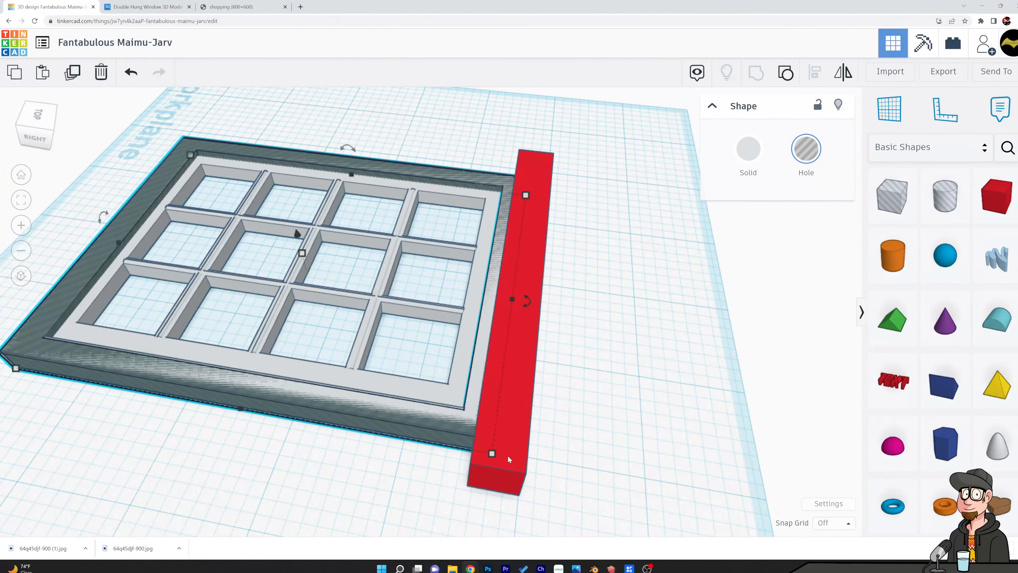
{"action": "left_click", "coordinate": [517, 460], "text": "shift"}
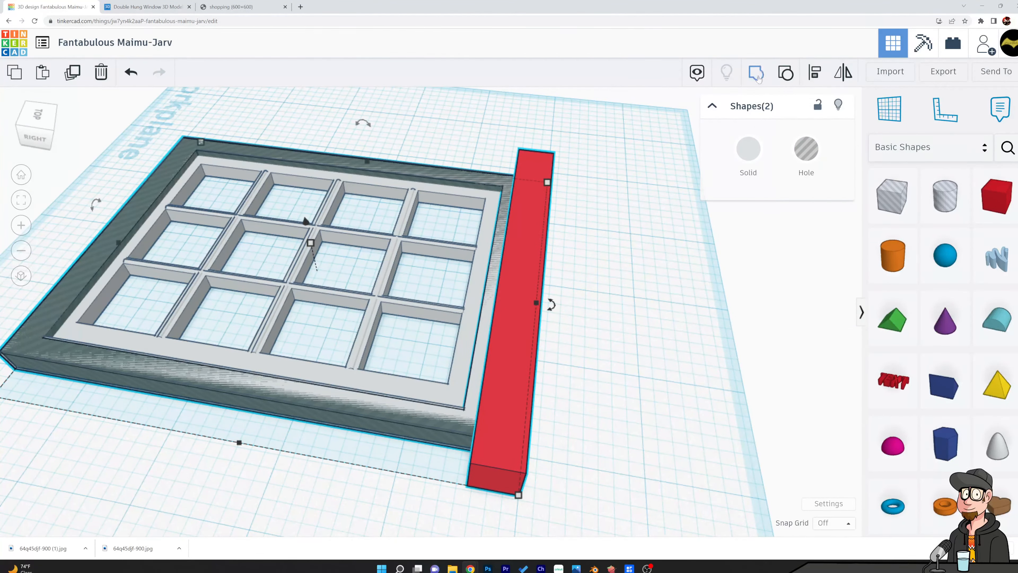
{"action": "left_click", "coordinate": [756, 73]}
{"action": "left_click", "coordinate": [634, 240]}
{"action": "left_click", "coordinate": [541, 288]}
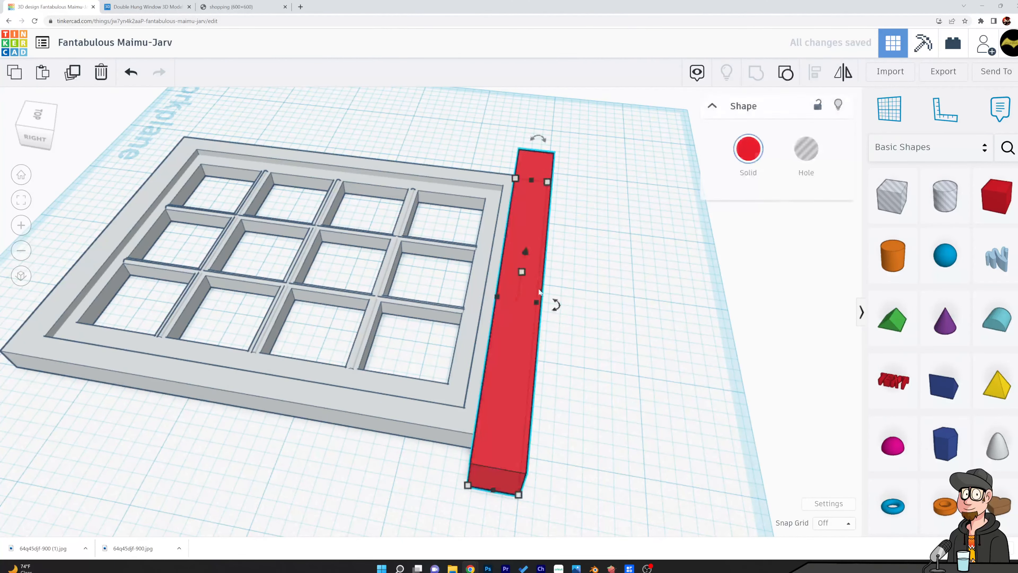
Move the notched sill about 0.54 in away from the frame and inspect the cutout on its underside.
{"action": "left_click_drag", "start_coordinate": [533, 226], "coordinate": [589, 221]}
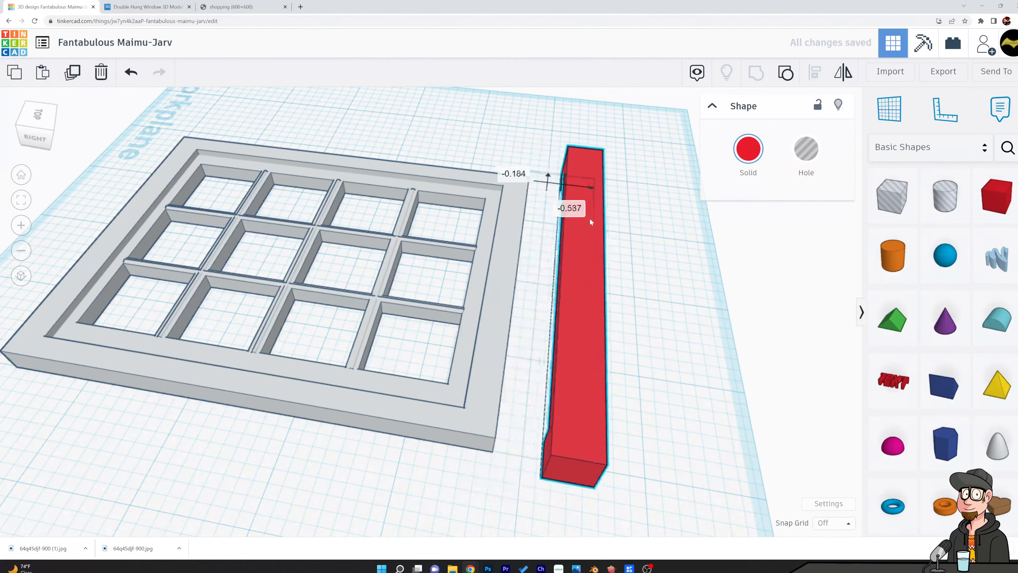
{"action": "mouse_move", "coordinate": [593, 224]}
{"action": "right_mouse_down"}
{"action": "mouse_move", "coordinate": [613, 201]}
{"action": "mouse_move", "coordinate": [625, 136]}
{"action": "mouse_move", "coordinate": [613, 104]}
{"action": "mouse_move", "coordinate": [585, 214]}
{"action": "right_mouse_up"}
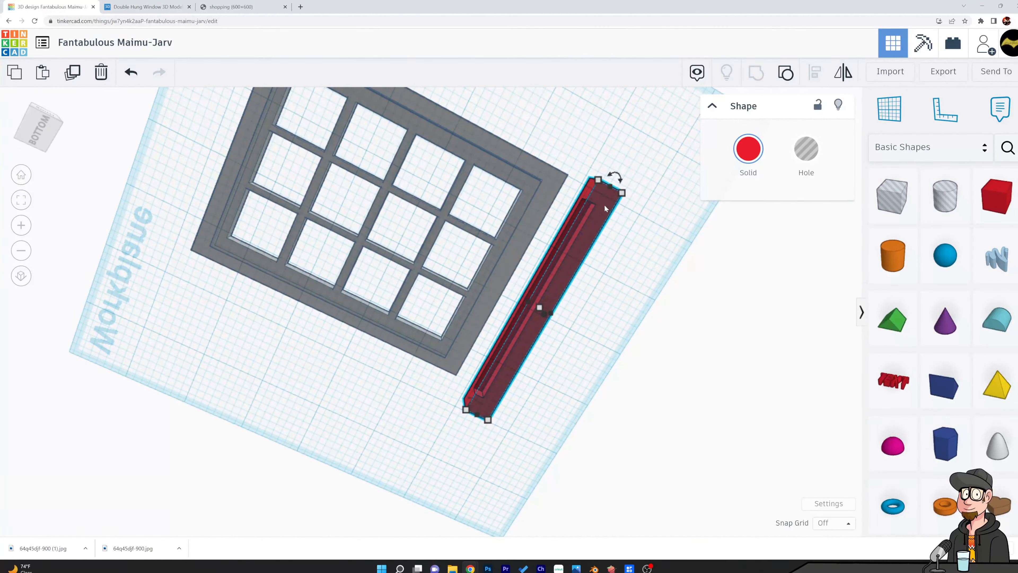
{"action": "right_click_drag", "start_coordinate": [605, 204], "coordinate": [592, 234]}
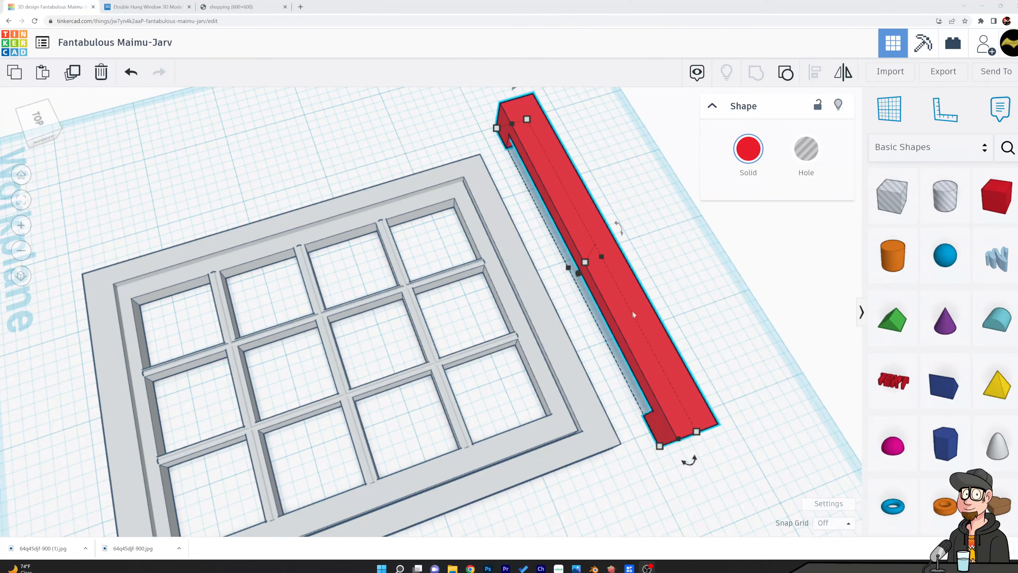
Recolour the notched red sill medium grey using a preset colour.
{"action": "left_click", "coordinate": [743, 362]}
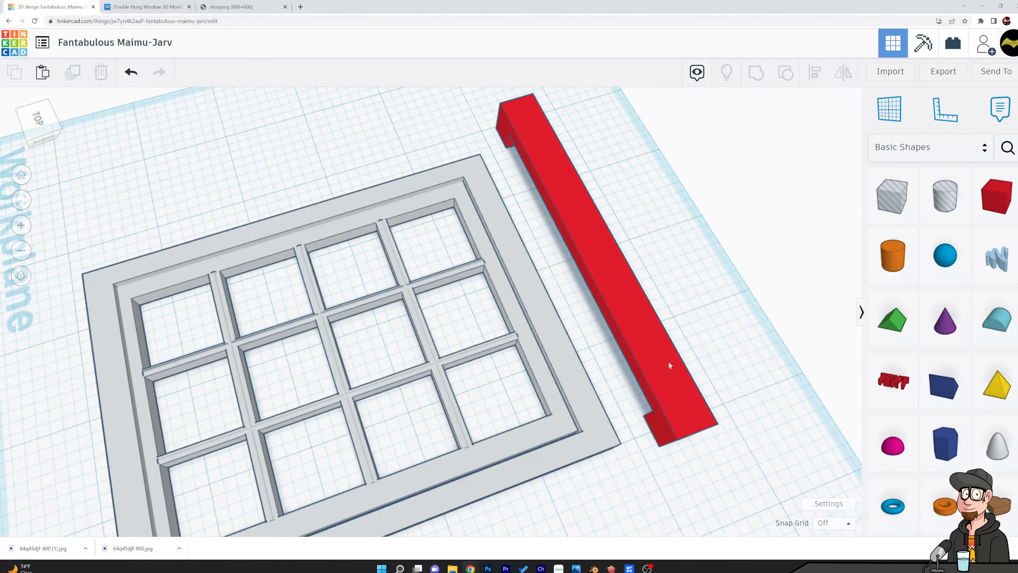
{"action": "left_click", "coordinate": [632, 332]}
{"action": "right_click_drag", "start_coordinate": [632, 332], "coordinate": [481, 358]}
{"action": "left_click", "coordinate": [547, 445]}
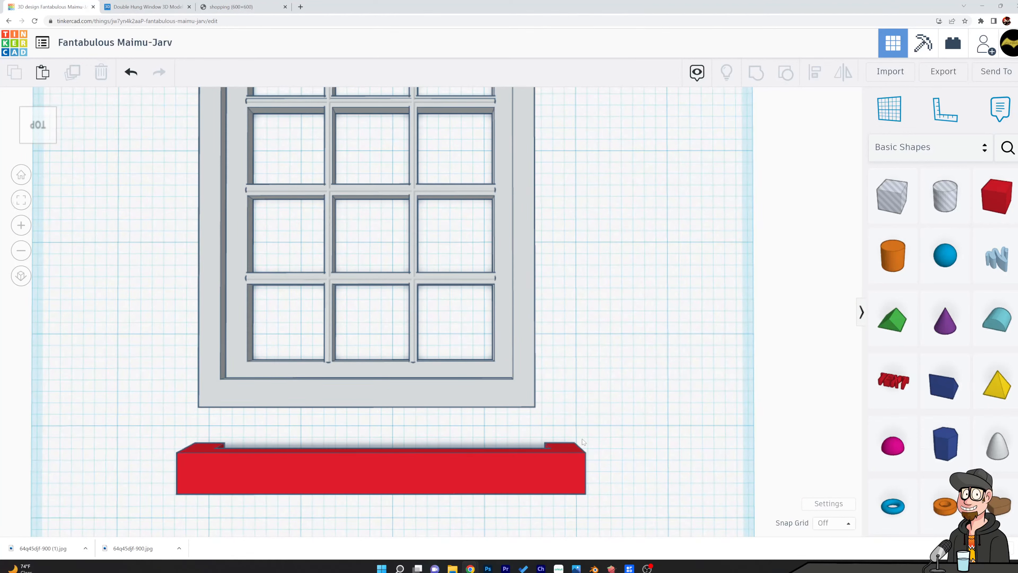
{"action": "left_click", "coordinate": [549, 452]}
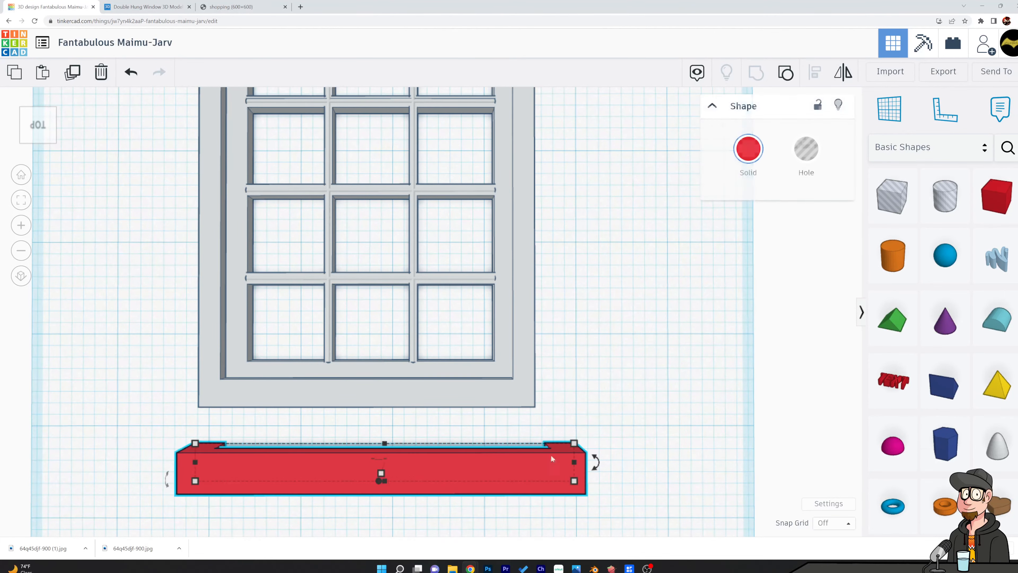
{"action": "left_click", "coordinate": [748, 149]}
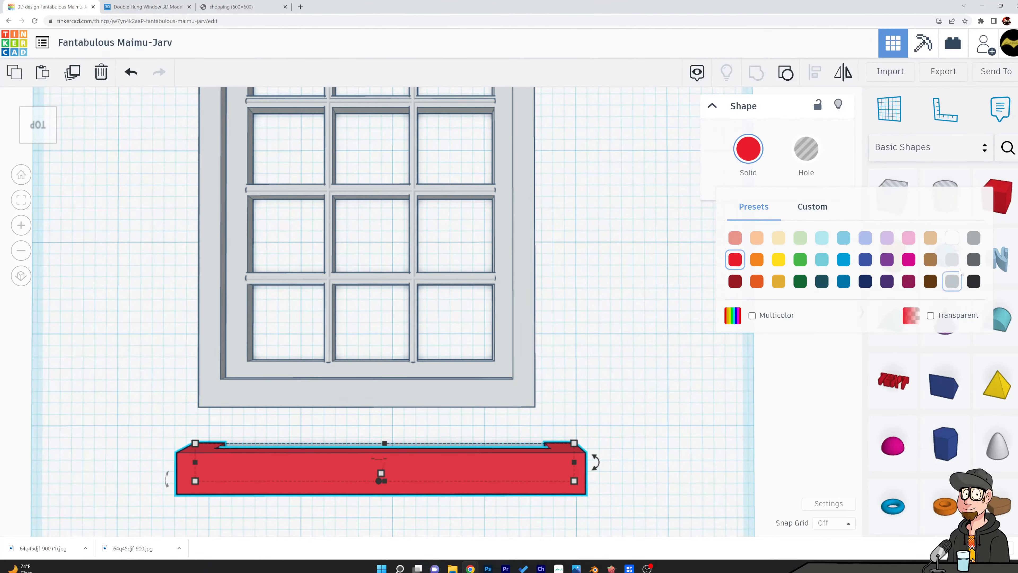
{"action": "left_click", "coordinate": [974, 237]}
{"action": "left_click", "coordinate": [603, 361]}
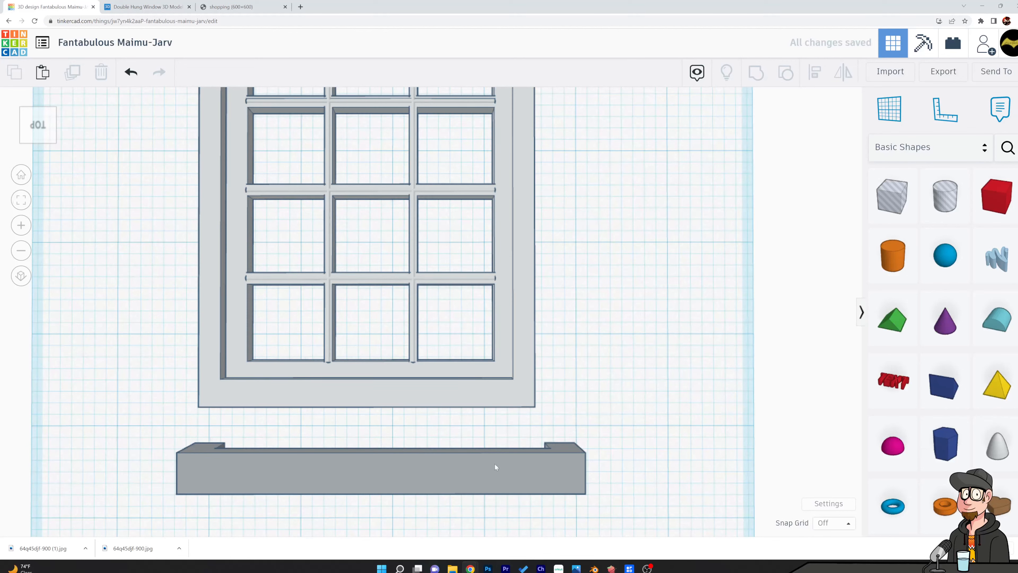
Move the grey sill back up against the frame's lower edge and inspect the assembled window and its pane bars.
{"action": "left_click_drag", "start_coordinate": [494, 463], "coordinate": [482, 408]}
{"action": "left_click", "coordinate": [654, 340]}
{"action": "scroll", "coordinate": [669, 435], "scroll_direction": "down", "scroll_amount": 5}
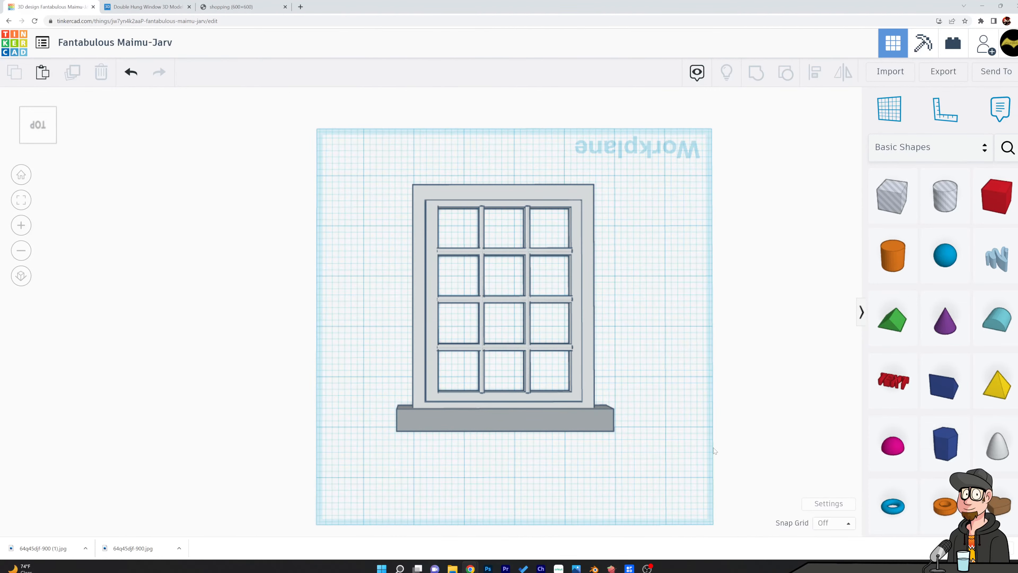
{"action": "scroll", "coordinate": [489, 265], "scroll_direction": "up", "scroll_amount": 10}
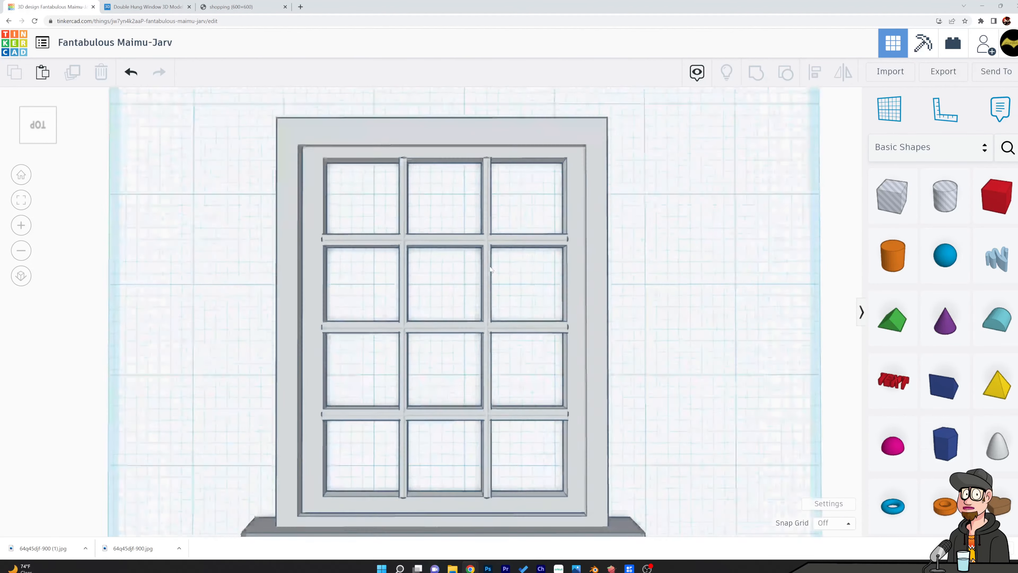
{"action": "scroll", "coordinate": [489, 265], "scroll_direction": "up", "scroll_amount": 5}
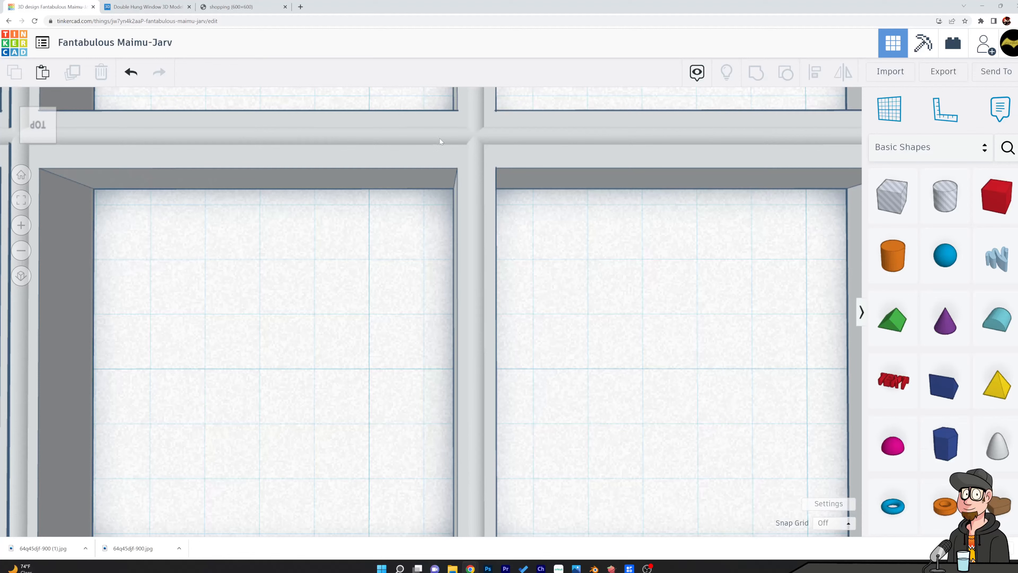
{"action": "scroll", "coordinate": [440, 156], "scroll_direction": "down", "scroll_amount": 5}
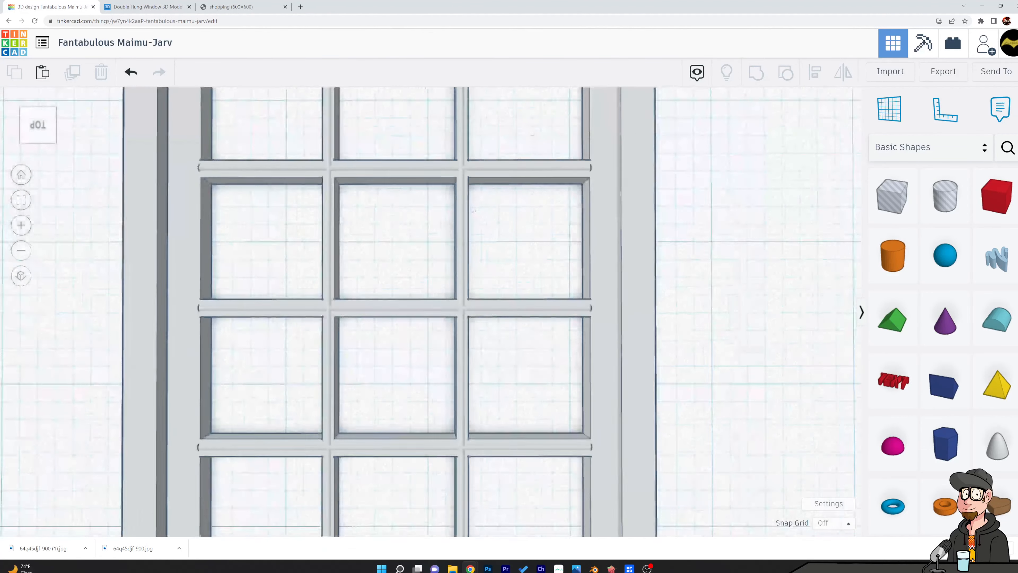
{"action": "scroll", "coordinate": [476, 214], "scroll_direction": "down", "scroll_amount": 4}
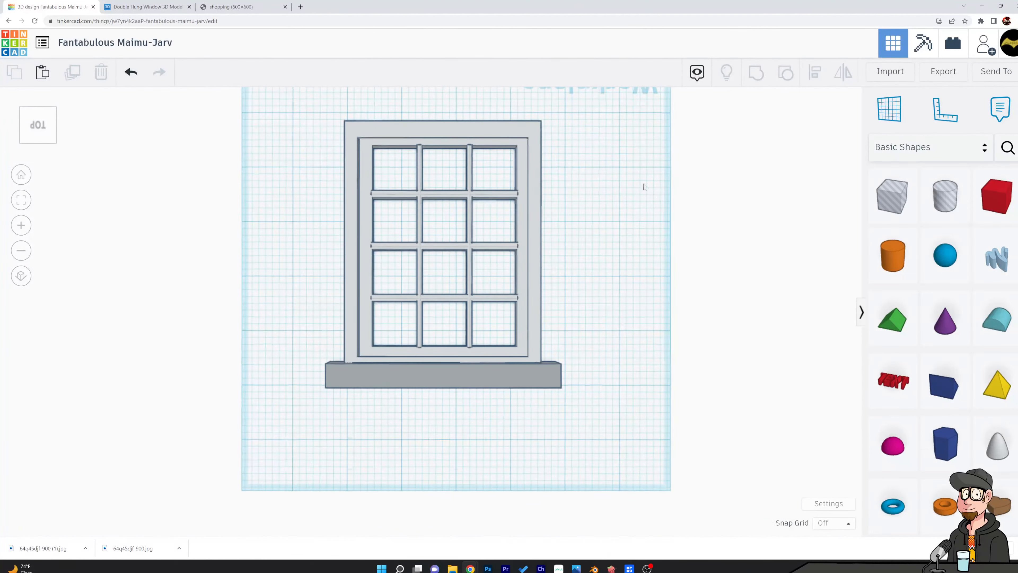
Group the window frame with its pane grid bars into one shape, leaving the sill separate.
{"action": "right_click_drag", "start_coordinate": [647, 244], "coordinate": [603, 239]}
{"action": "scroll", "coordinate": [649, 242], "scroll_direction": "down", "scroll_amount": 3}
{"action": "left_click_drag", "start_coordinate": [427, 133], "coordinate": [606, 330]}
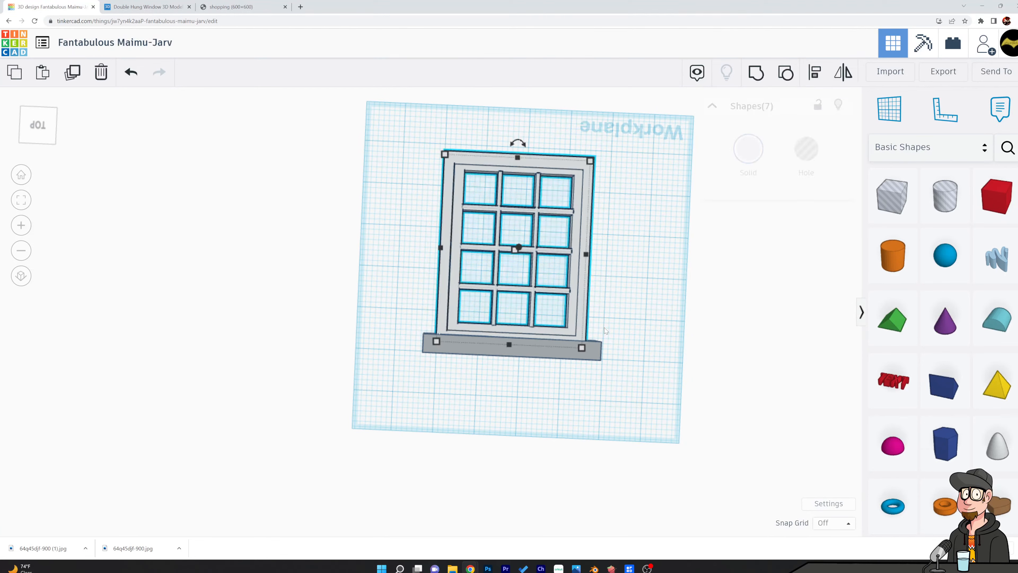
{"action": "left_click", "coordinate": [756, 72]}
{"action": "left_click", "coordinate": [629, 354]}
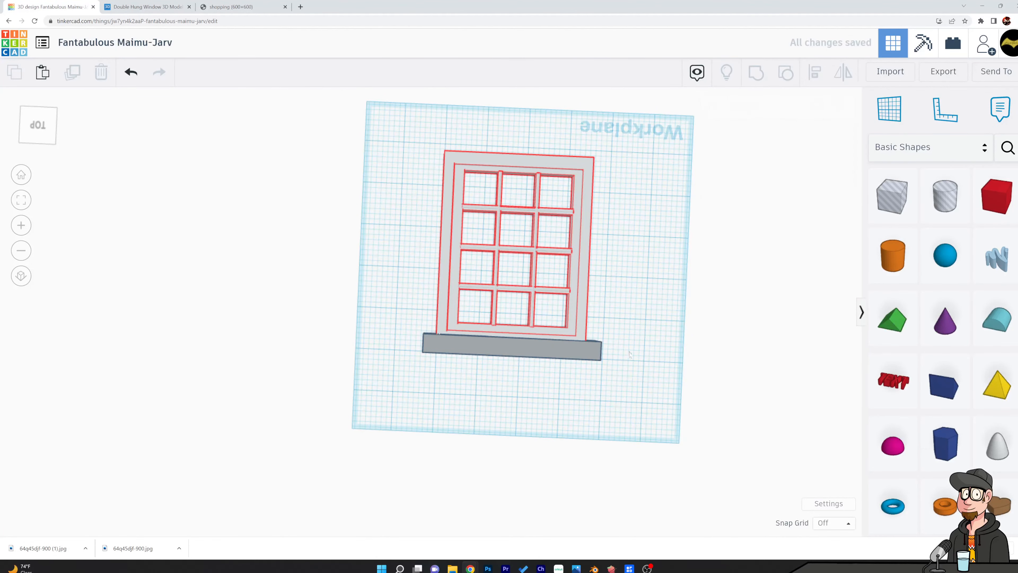
{"action": "left_click", "coordinate": [594, 354]}
{"action": "left_click", "coordinate": [670, 320]}
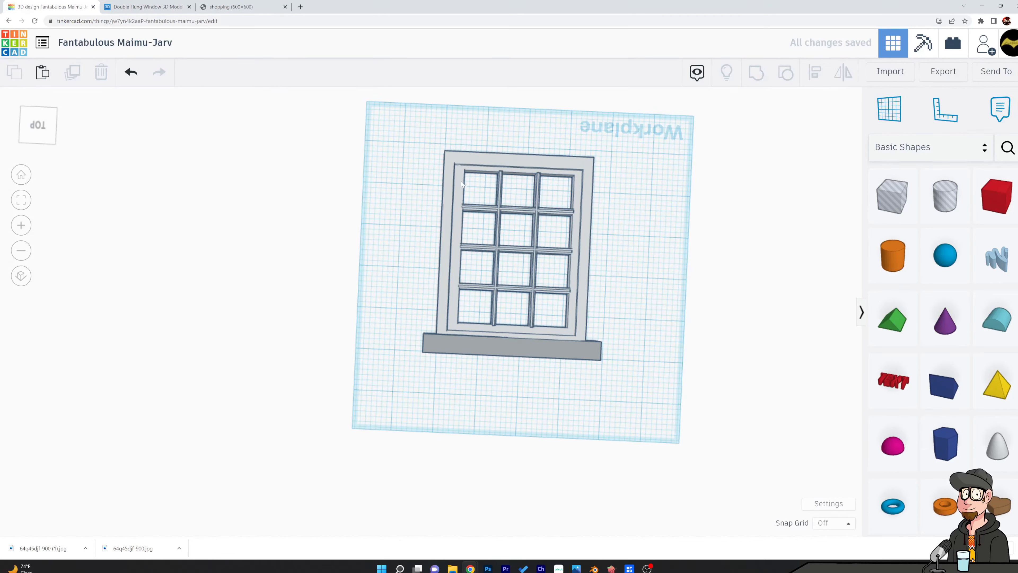
{"action": "left_click", "coordinate": [461, 173]}
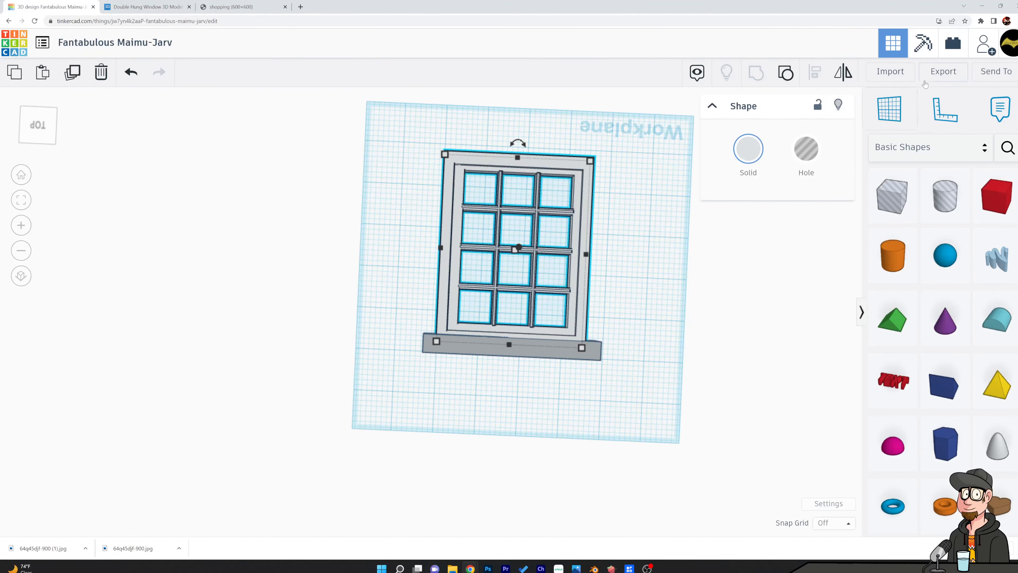
{"action": "left_click", "coordinate": [677, 287]}
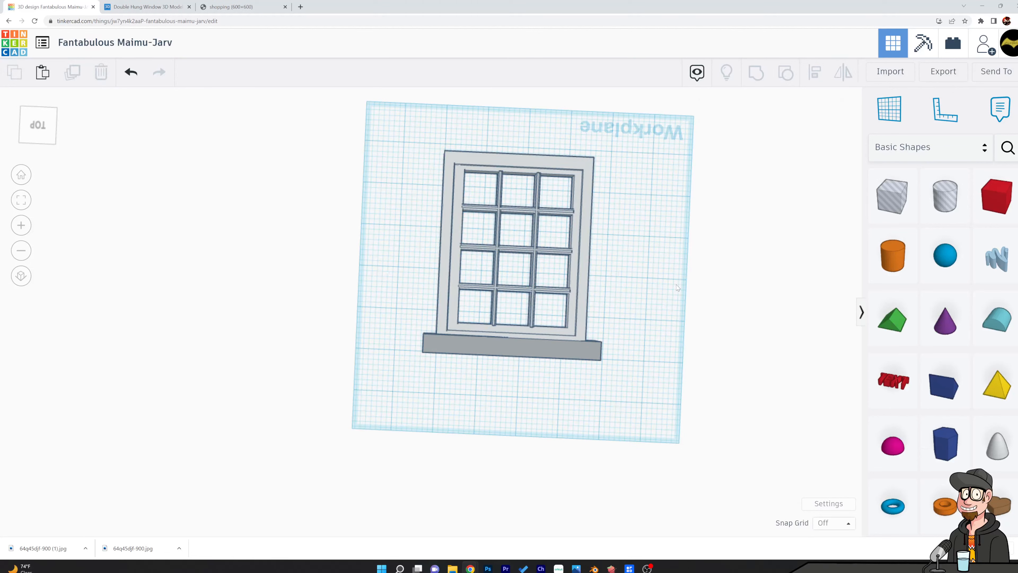
Select the grouped window frame and the sill and export only these two shapes as an STL file.
{"action": "left_click", "coordinate": [591, 239]}
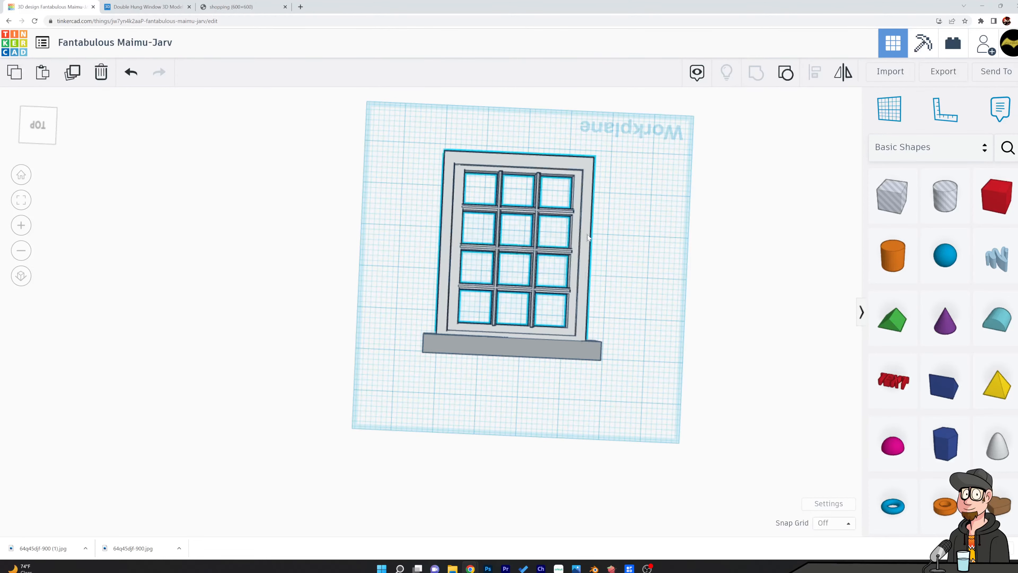
{"action": "left_click", "coordinate": [596, 349], "text": "shift"}
{"action": "left_click", "coordinate": [948, 76]}
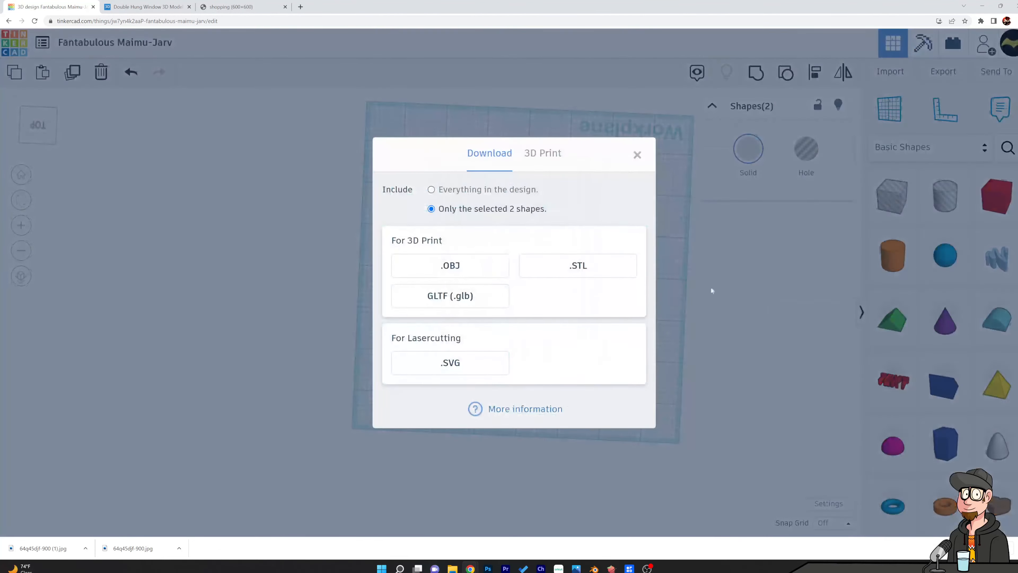
{"action": "left_click", "coordinate": [585, 267]}
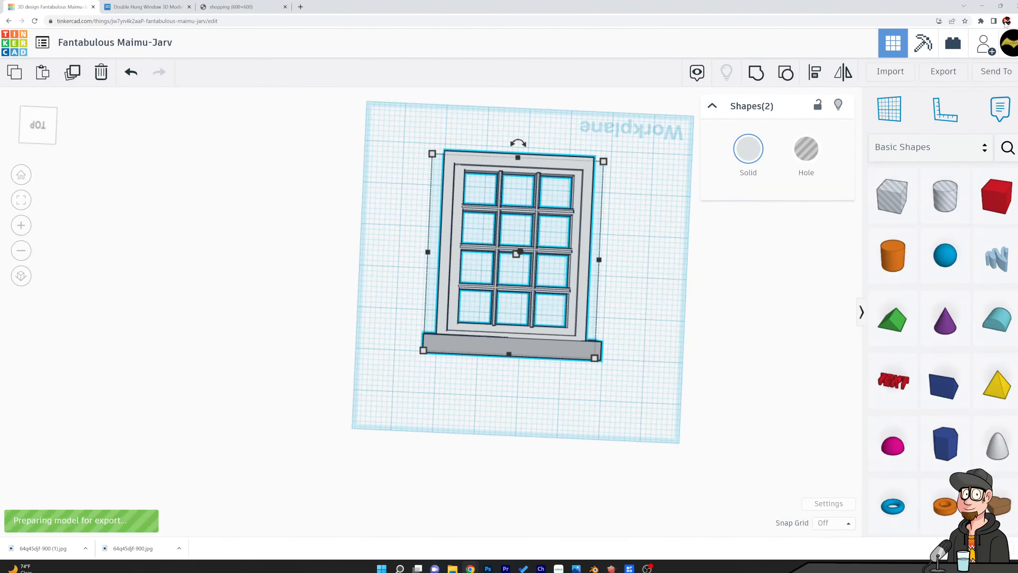
Copy the downloaded window STL from the browser to the desktop and restore the browser to full size.
{"action": "left_click", "coordinate": [1001, 6]}
{"action": "left_click_drag", "start_coordinate": [64, 551], "coordinate": [952, 124]}
{"action": "double_click", "coordinate": [554, 8]}
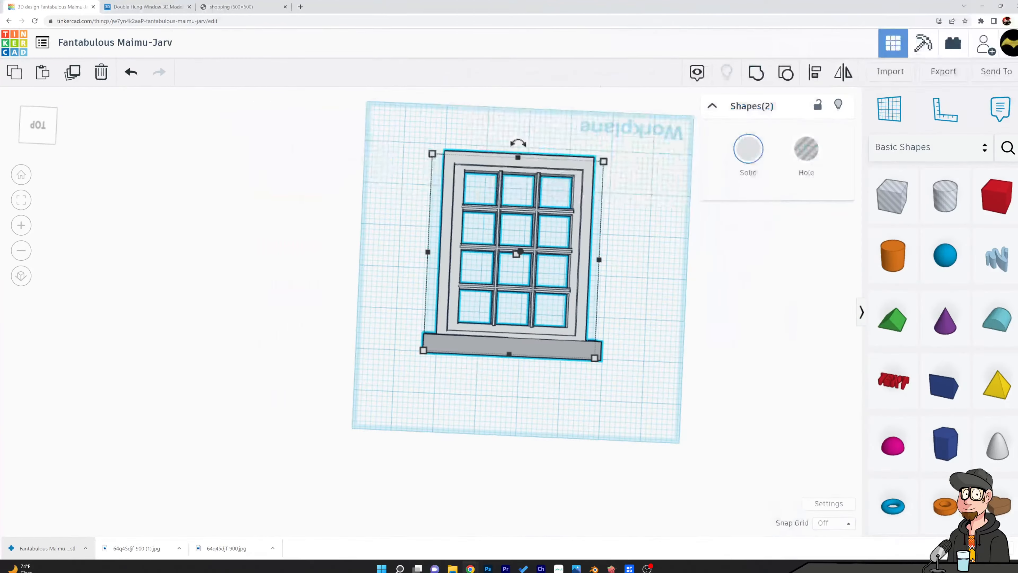
Switch to Blender, clear the head model from view and import Fantabulous Maimu-Jarv.stl from the Desktop.
{"action": "left_click", "coordinate": [594, 569]}
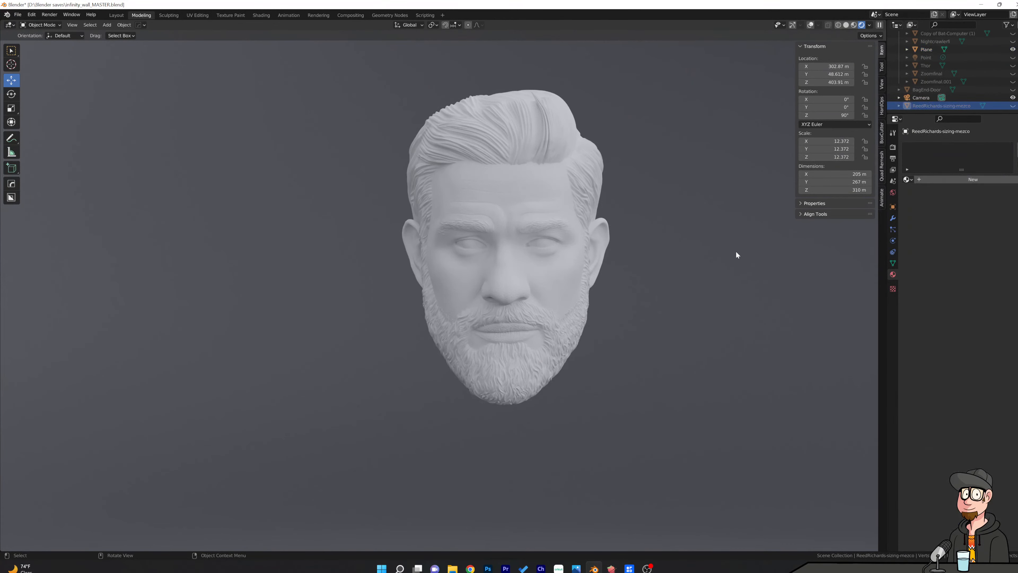
{"action": "key", "text": "ctrl+z"}
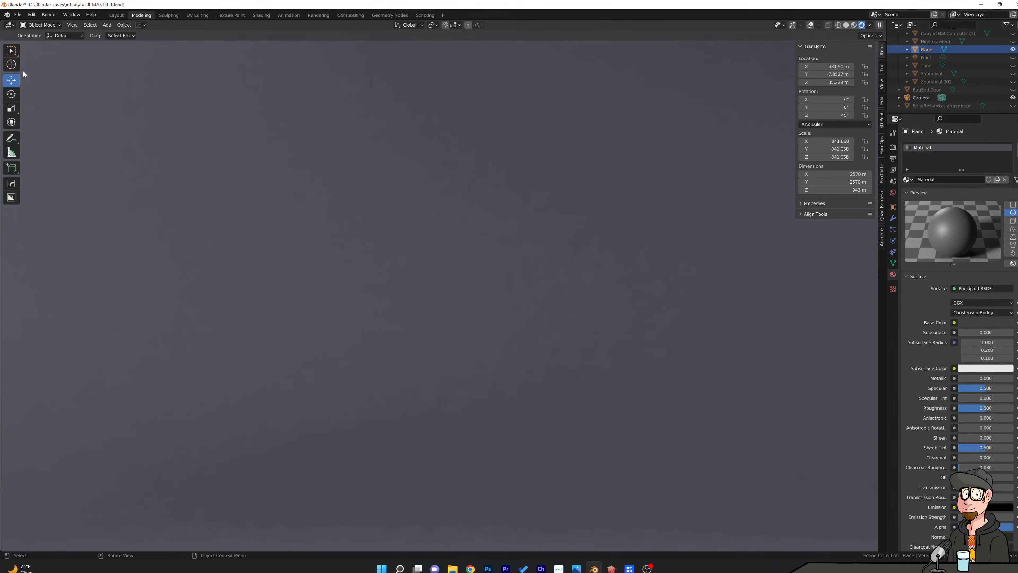
{"action": "left_click", "coordinate": [18, 14]}
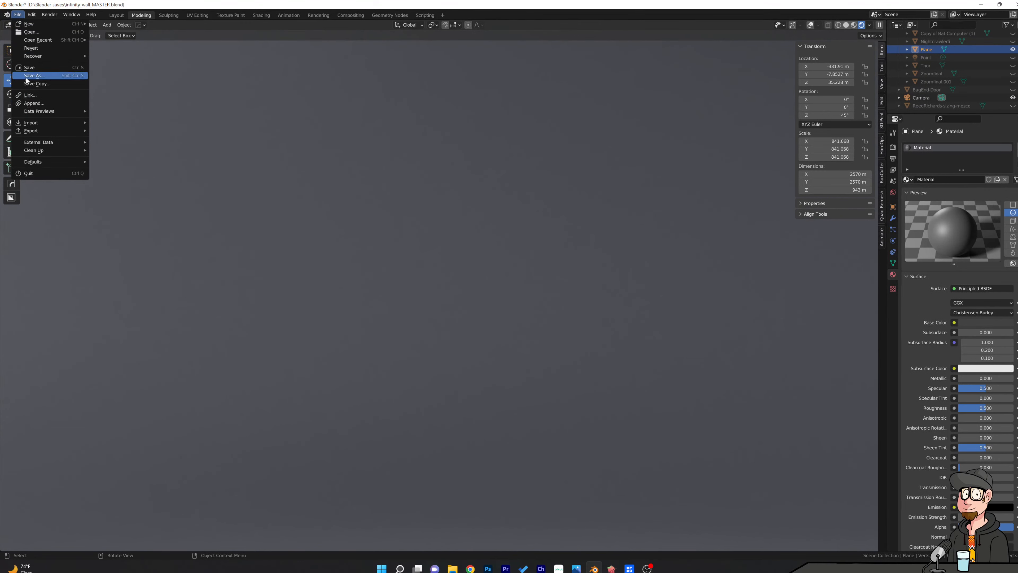
{"action": "mouse_move", "coordinate": [38, 122]}
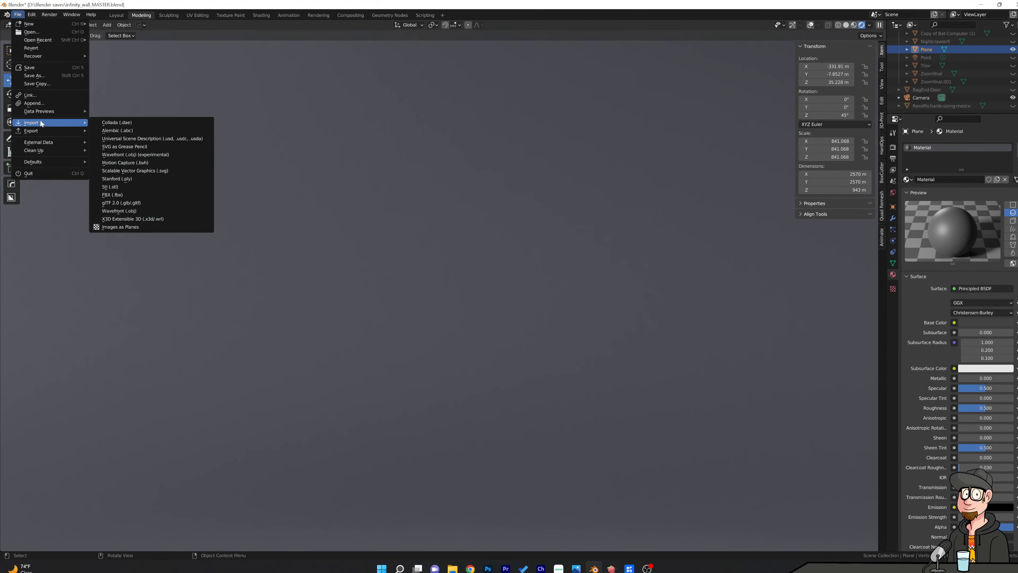
{"action": "left_click", "coordinate": [118, 186]}
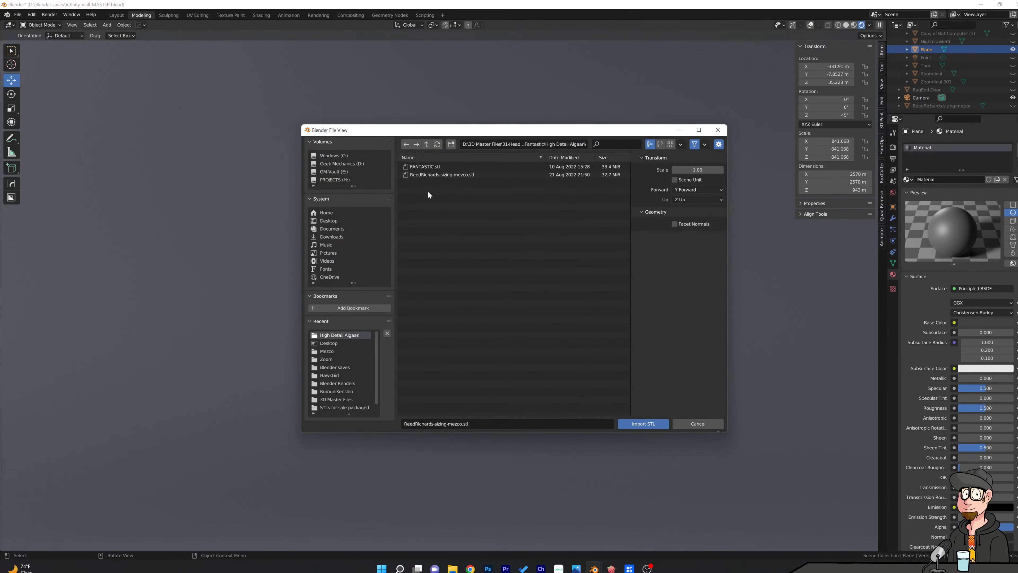
{"action": "left_click", "coordinate": [333, 221]}
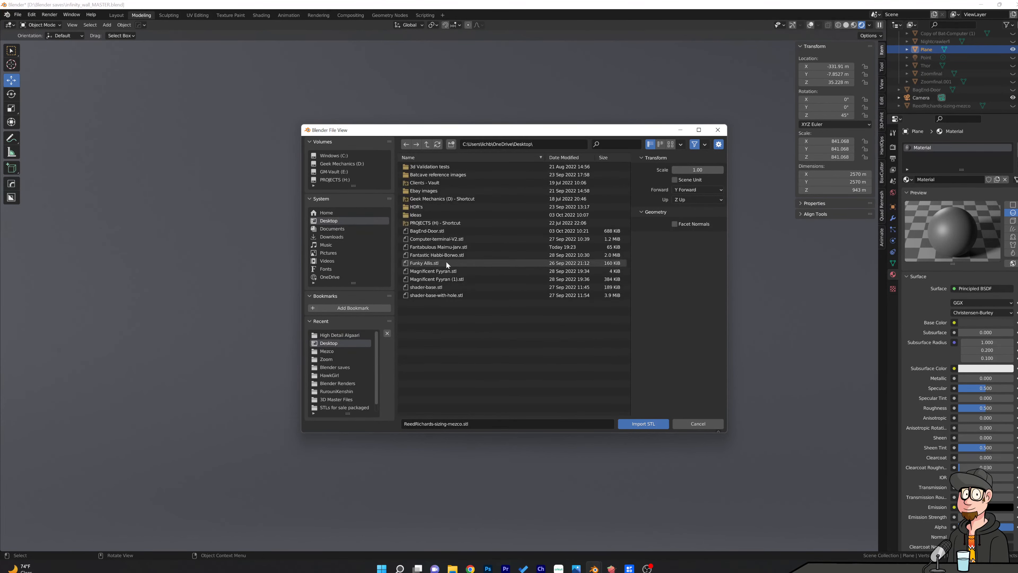
{"action": "left_click", "coordinate": [439, 248]}
{"action": "double_click", "coordinate": [440, 247]}
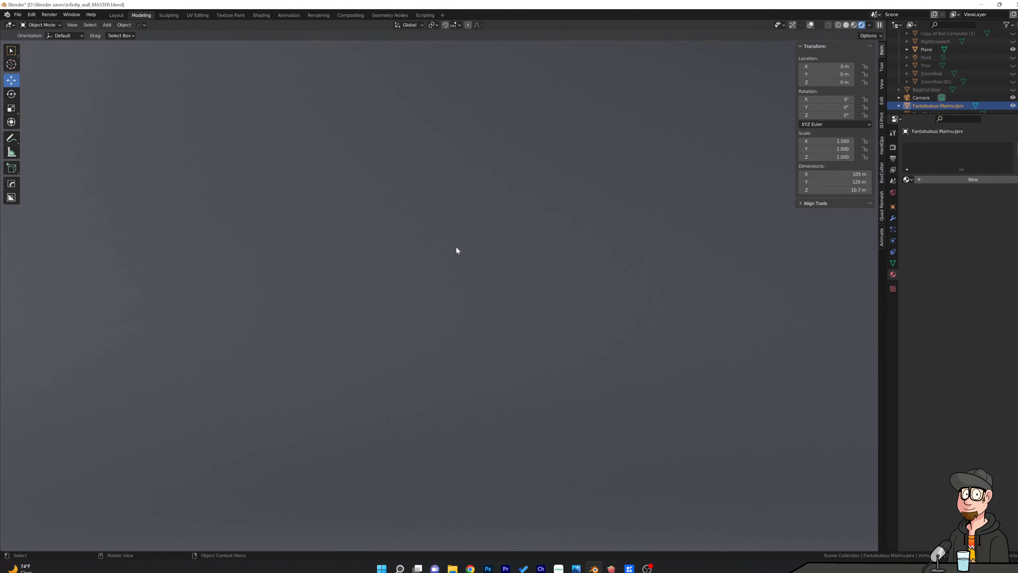
Show the viewport gizmos and overlays and raise the imported window about 258 m along Z above the backdrop floor.
{"action": "scroll", "coordinate": [456, 247], "scroll_direction": "down", "scroll_amount": 3}
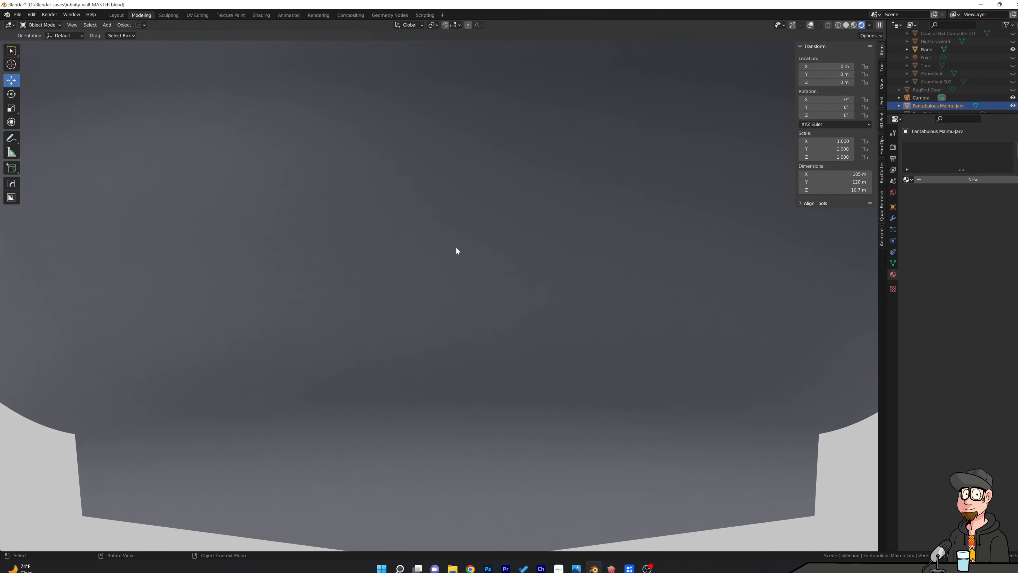
{"action": "mouse_move", "coordinate": [546, 269]}
{"action": "middle_mouse_down"}
{"action": "mouse_move", "coordinate": [542, 247]}
{"action": "mouse_move", "coordinate": [538, 263]}
{"action": "middle_mouse_up"}
{"action": "left_click", "coordinate": [465, 432]}
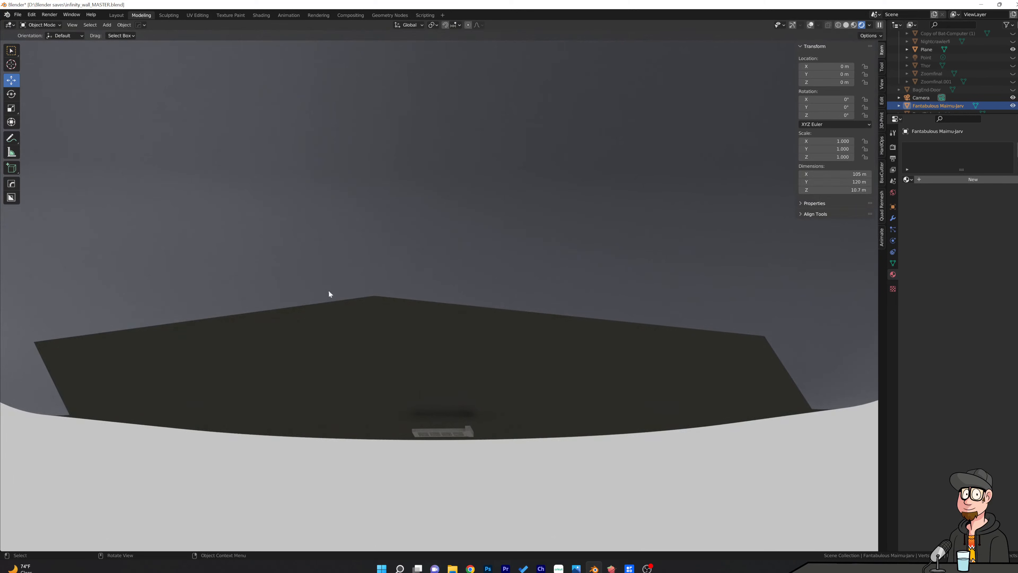
{"action": "left_click", "coordinate": [793, 25]}
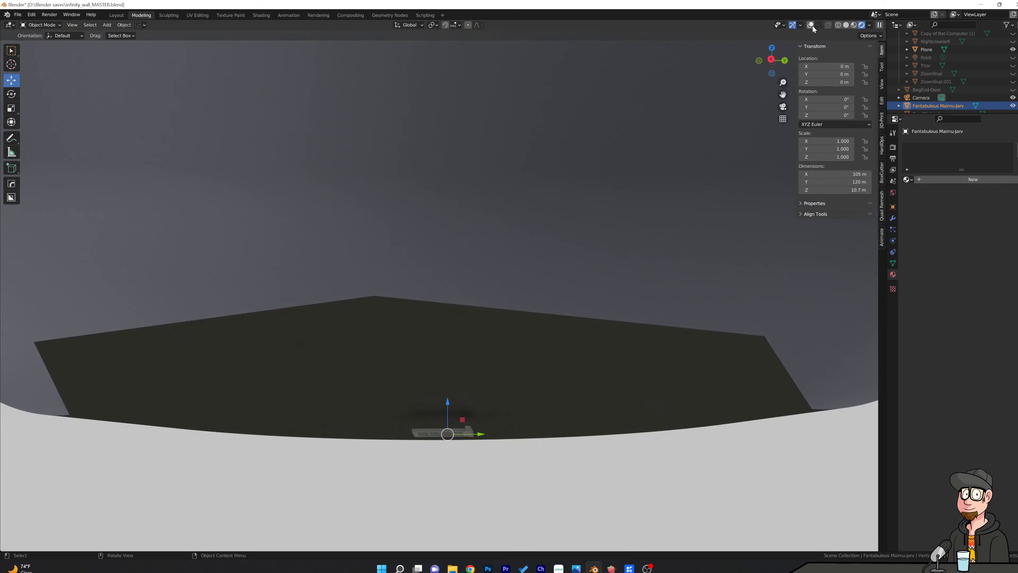
{"action": "left_click", "coordinate": [809, 25]}
{"action": "left_click_drag", "start_coordinate": [447, 404], "coordinate": [463, 280]}
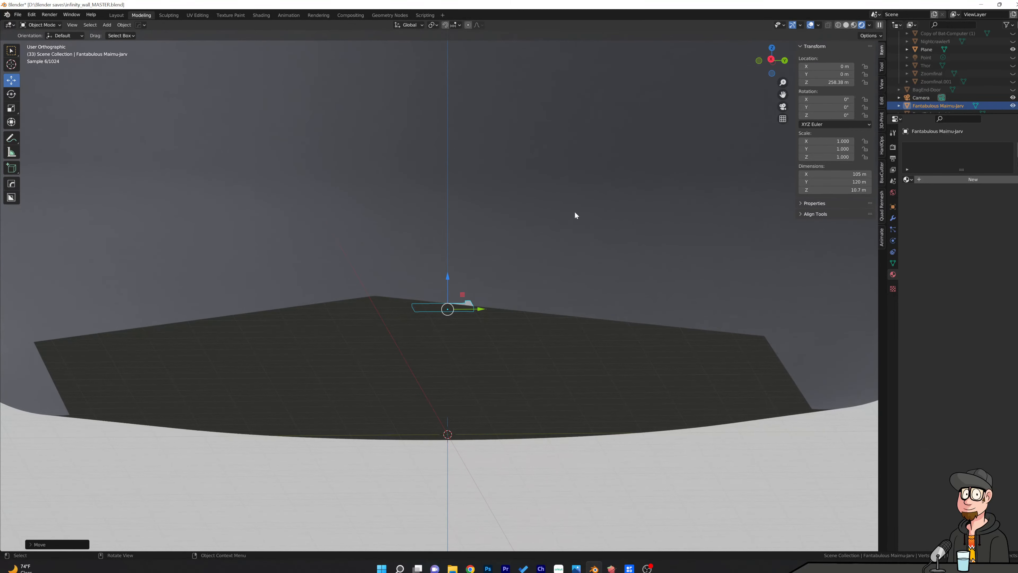
Rotate the window roughly upright to face the view, about -64° around X and -89° around Z.
{"action": "middle_click_drag", "start_coordinate": [574, 211], "coordinate": [576, 236]}
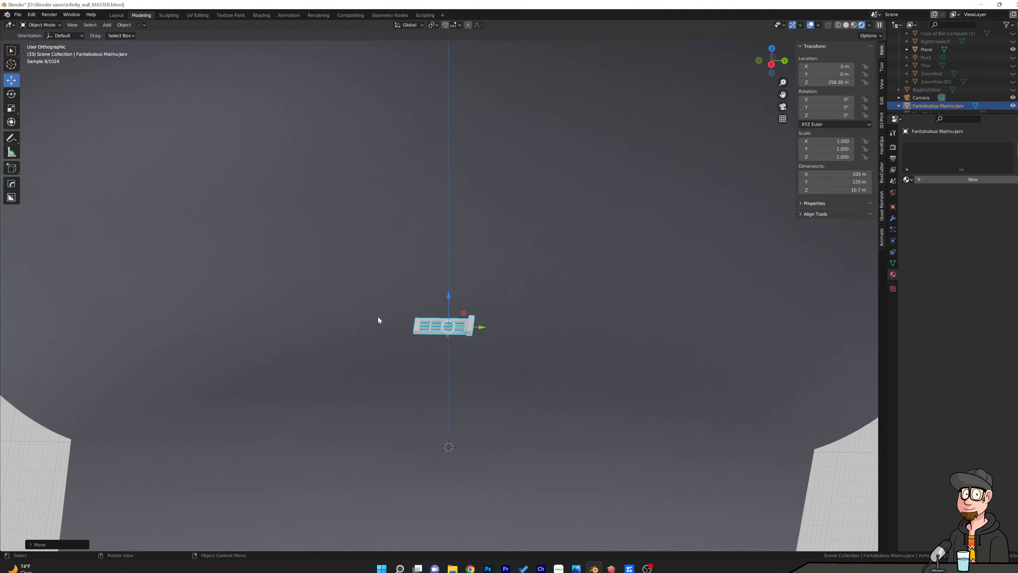
{"action": "scroll", "coordinate": [436, 300], "scroll_direction": "up", "scroll_amount": 4}
{"action": "scroll", "coordinate": [435, 298], "scroll_direction": "up", "scroll_amount": 1}
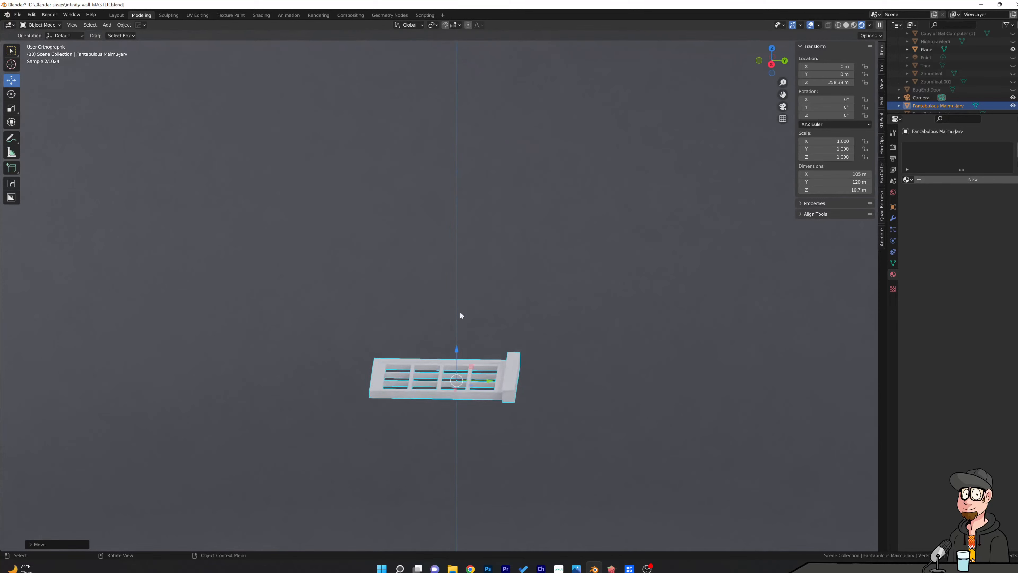
{"action": "left_click", "coordinate": [11, 95]}
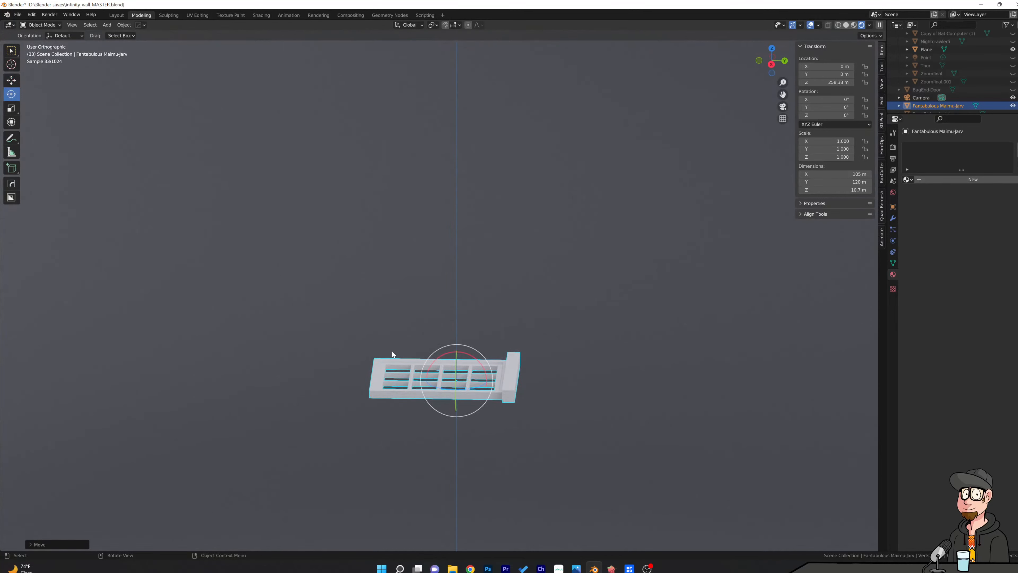
{"action": "left_click_drag", "start_coordinate": [482, 389], "coordinate": [453, 379]}
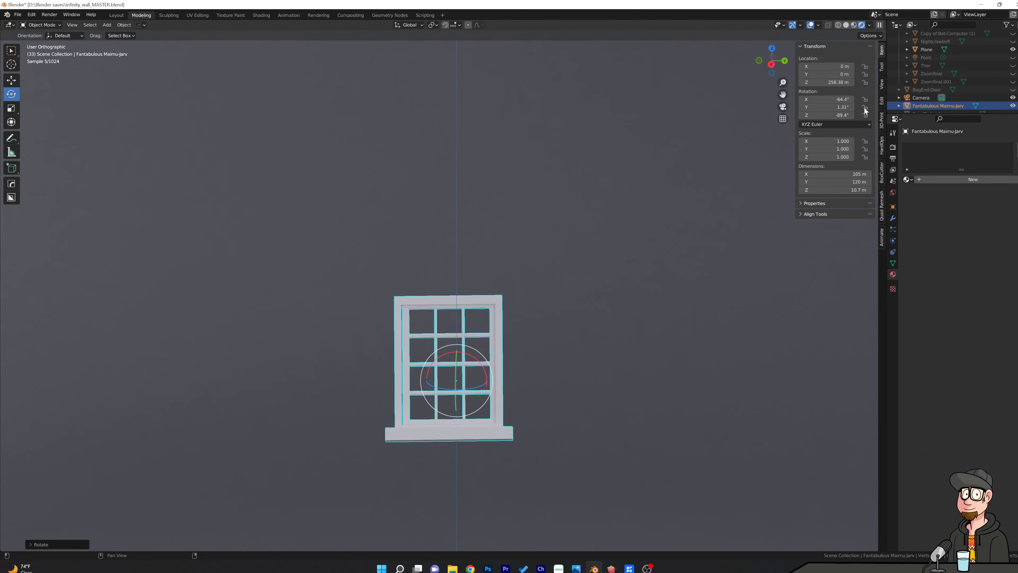
Set the imported window's rotation to -90° around X and -90° around Z.
{"action": "left_click", "coordinate": [828, 99]}
{"action": "key", "text": "BackSpace"}
{"action": "type", "text": "-90"}
{"action": "key", "text": "Return"}
{"action": "left_click", "coordinate": [840, 115]}
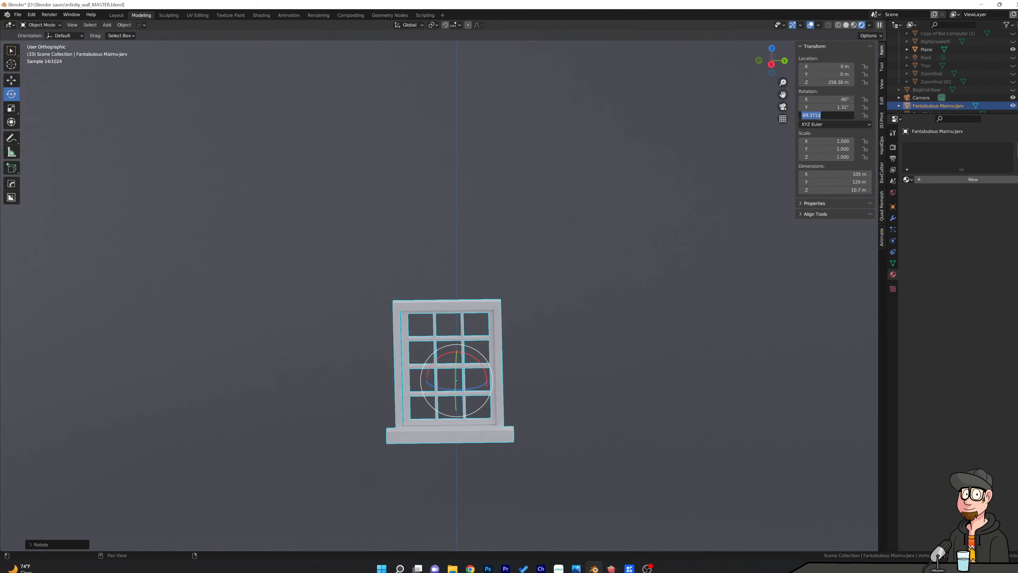
{"action": "type", "text": "-90"}
{"action": "key", "text": "Return"}
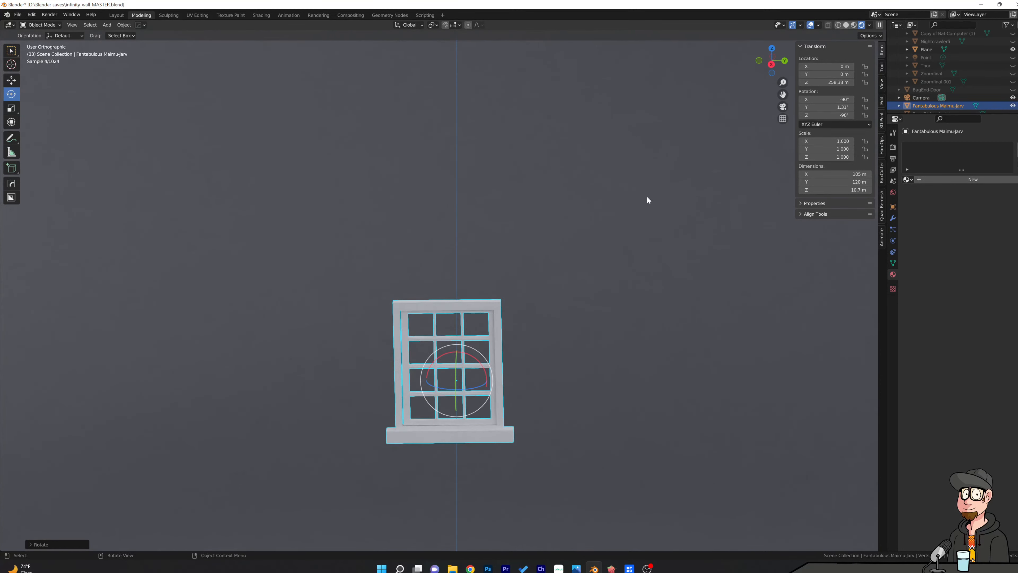
Deselect the window and hide the viewport overlays and gizmos for a clean view.
{"action": "left_click", "coordinate": [564, 230]}
{"action": "middle_click_drag", "start_coordinate": [575, 268], "coordinate": [679, 196], "text": "shift"}
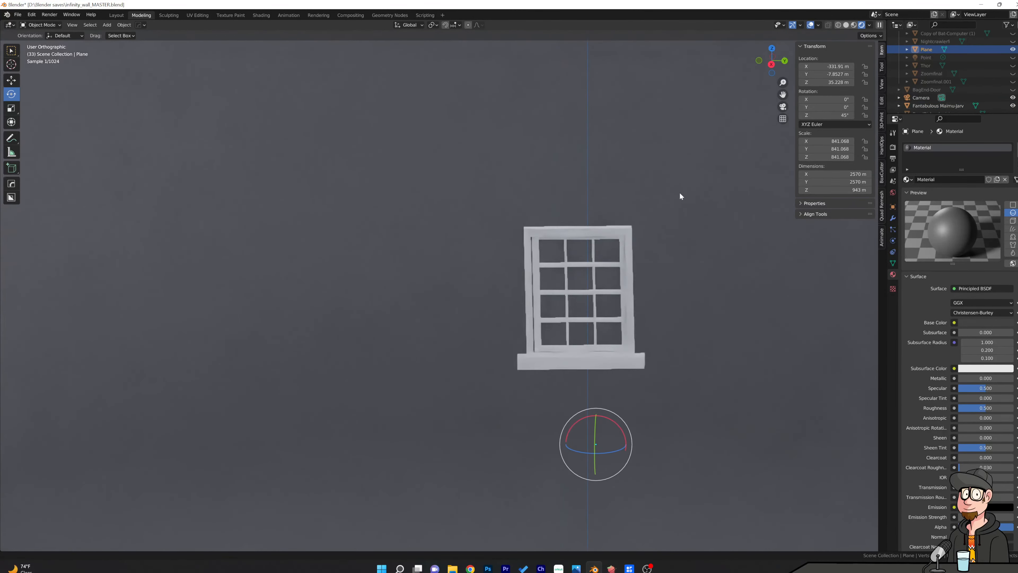
{"action": "mouse_move", "coordinate": [677, 403]}
{"action": "middle_mouse_down"}
{"action": "mouse_move", "coordinate": [665, 405]}
{"action": "mouse_move", "coordinate": [670, 390]}
{"action": "mouse_move", "coordinate": [662, 397]}
{"action": "middle_mouse_up"}
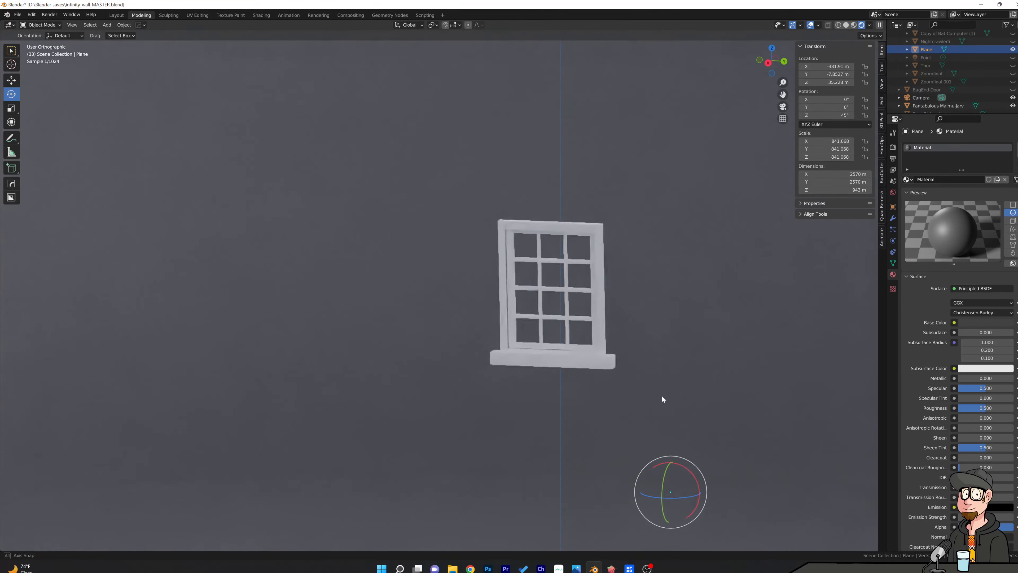
{"action": "left_click", "coordinate": [809, 25]}
{"action": "left_click", "coordinate": [792, 25]}
Give the window a new material with a dark reddish-brown base color, about H 0.021, S 0.909, V 0.130.
{"action": "left_click", "coordinate": [599, 271]}
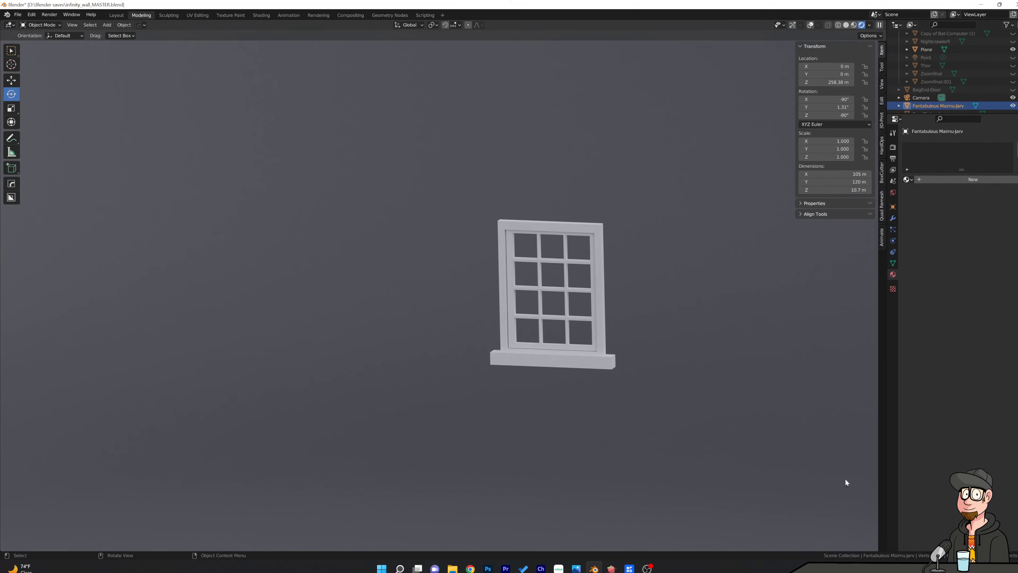
{"action": "left_click", "coordinate": [960, 179]}
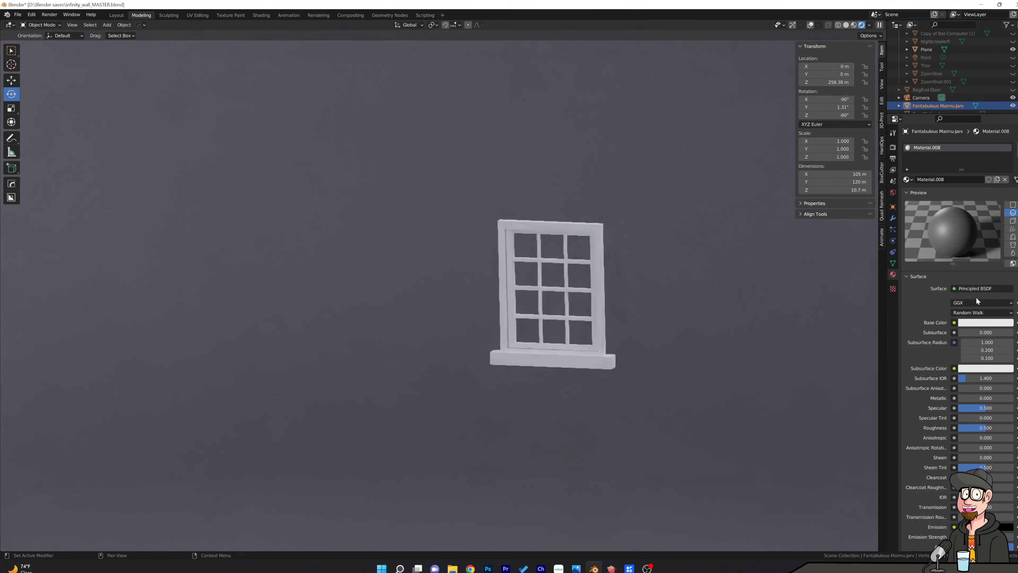
{"action": "left_click", "coordinate": [982, 323]}
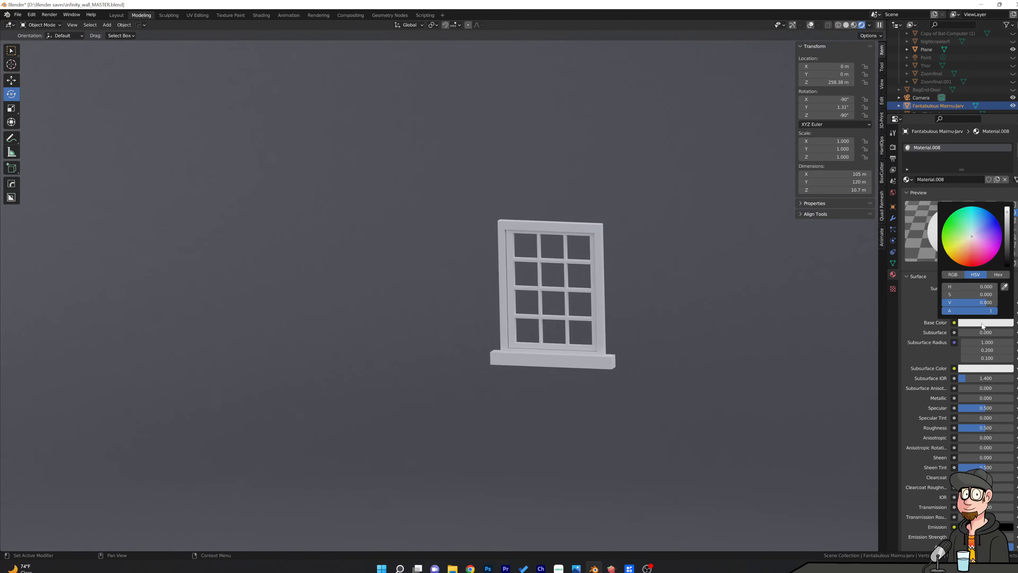
{"action": "left_click_drag", "start_coordinate": [971, 242], "coordinate": [967, 258]}
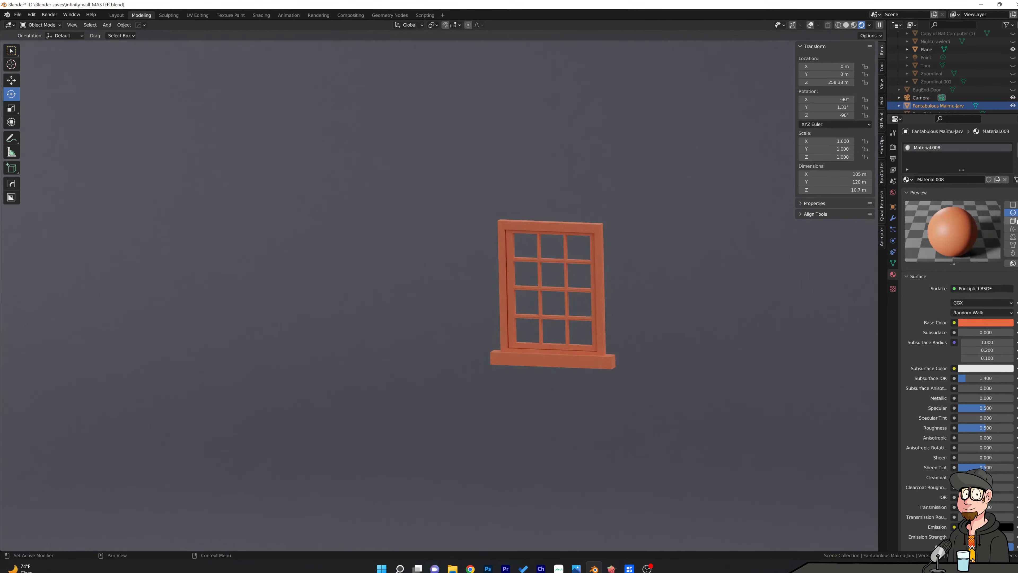
{"action": "left_click", "coordinate": [988, 323]}
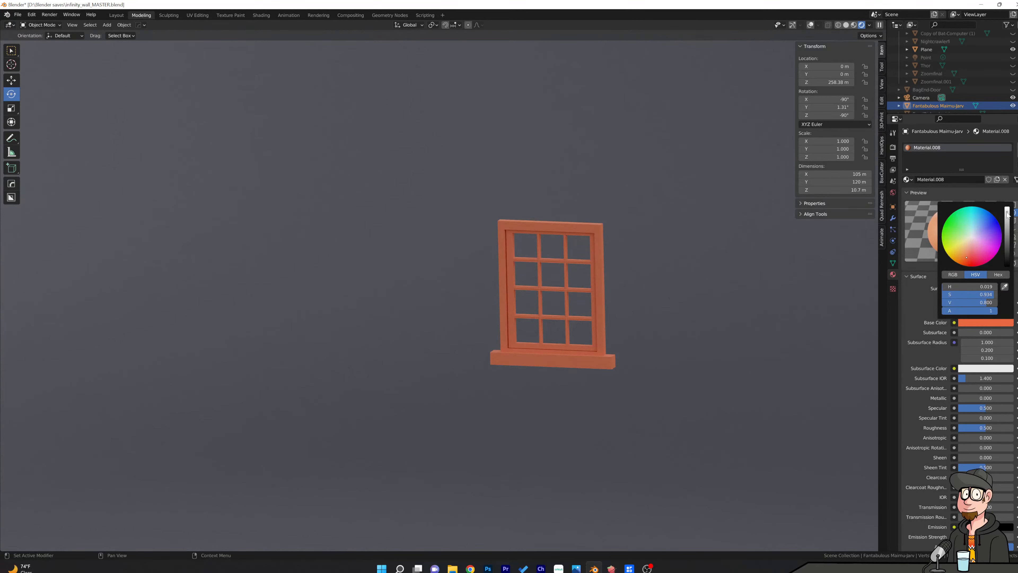
{"action": "left_click_drag", "start_coordinate": [1007, 213], "coordinate": [1007, 241]}
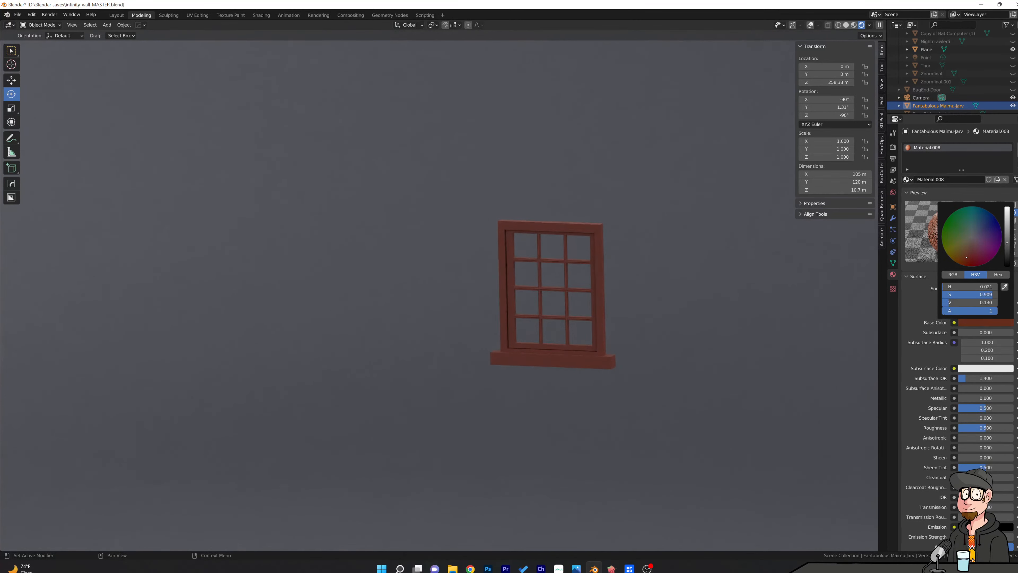
{"action": "left_click", "coordinate": [655, 294]}
Examine the frame, grid bars and sill of the colored window up close from slightly different angles.
{"action": "scroll", "coordinate": [604, 318], "scroll_direction": "up", "scroll_amount": 4}
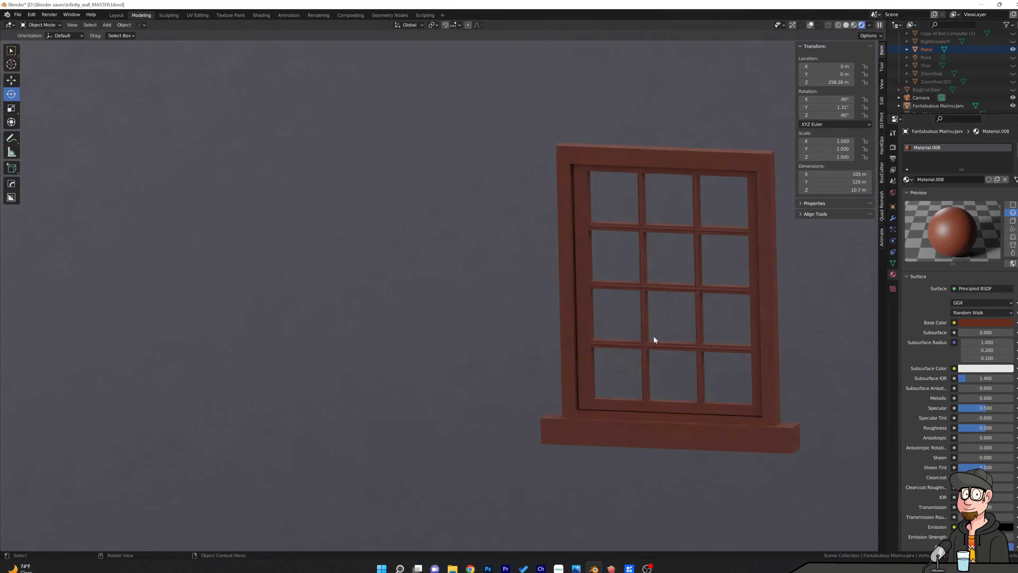
{"action": "middle_click_drag", "start_coordinate": [676, 328], "coordinate": [491, 312]}
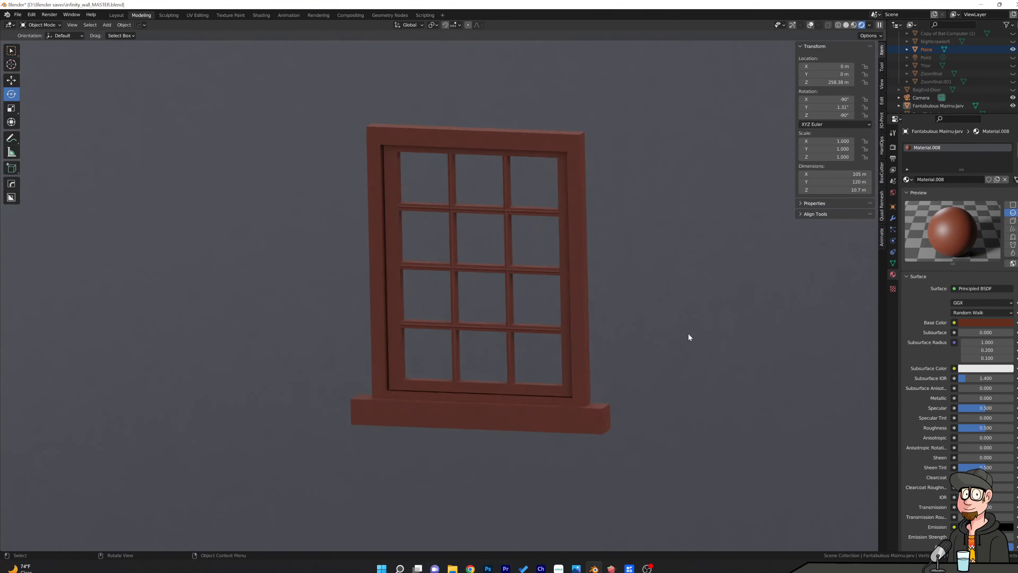
{"action": "mouse_move", "coordinate": [688, 339]}
{"action": "middle_mouse_down"}
{"action": "mouse_move", "coordinate": [670, 330]}
{"action": "mouse_move", "coordinate": [656, 339]}
{"action": "mouse_move", "coordinate": [690, 337]}
{"action": "middle_mouse_up"}
{"action": "scroll", "coordinate": [689, 336], "scroll_direction": "up", "scroll_amount": 1}
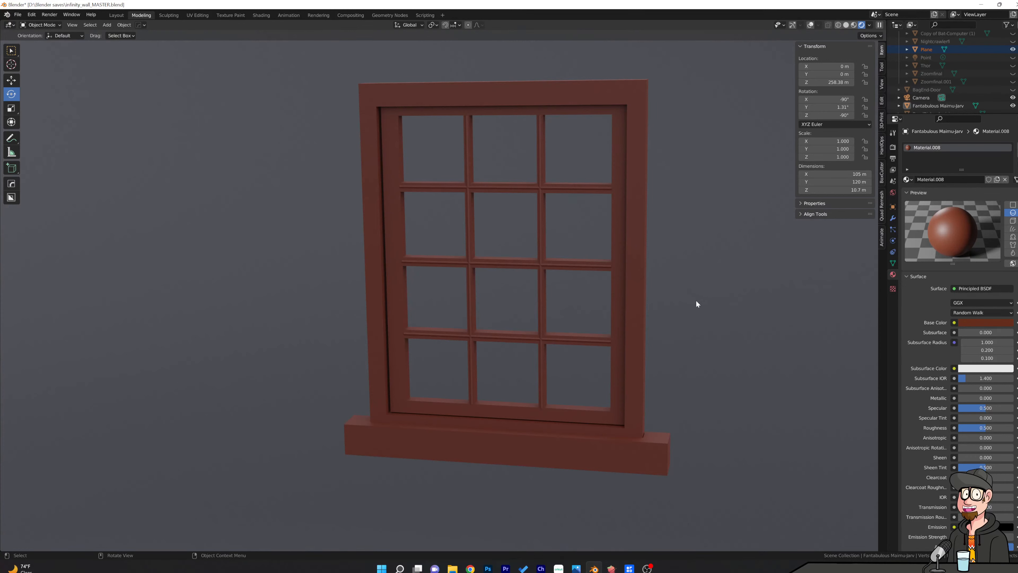
{"action": "mouse_move", "coordinate": [696, 301]}
{"action": "middle_mouse_down"}
{"action": "mouse_move", "coordinate": [679, 311]}
{"action": "mouse_move", "coordinate": [693, 295]}
{"action": "mouse_move", "coordinate": [739, 304]}
{"action": "mouse_move", "coordinate": [744, 331]}
{"action": "mouse_move", "coordinate": [688, 341]}
{"action": "mouse_move", "coordinate": [682, 325]}
{"action": "mouse_move", "coordinate": [706, 301]}
{"action": "middle_mouse_up"}
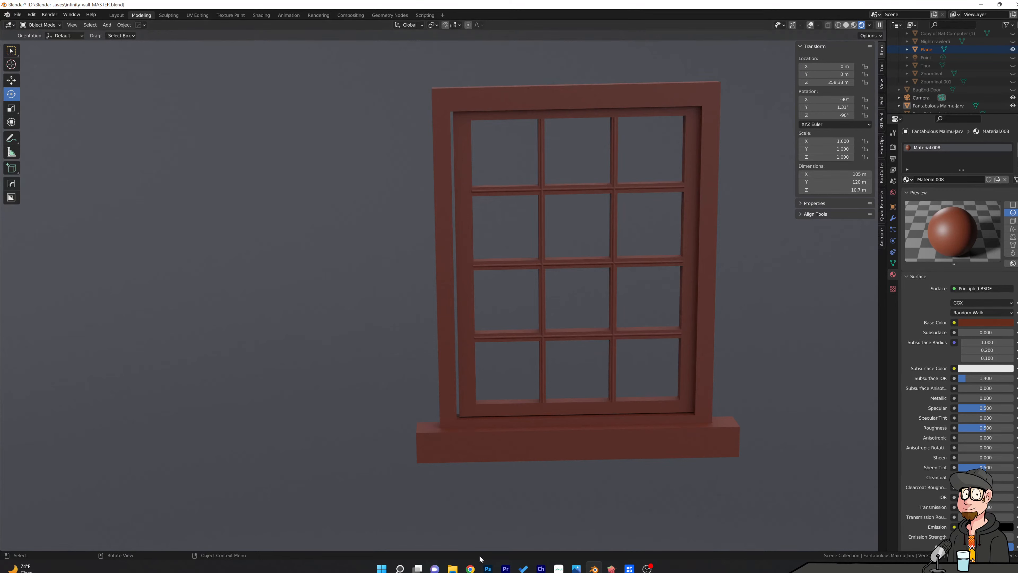
Switch to the Tinkercad design in the browser and ungroup the window frame down to its separate boxes and holes.
{"action": "mouse_move", "coordinate": [470, 568]}
{"action": "left_click", "coordinate": [552, 529]}
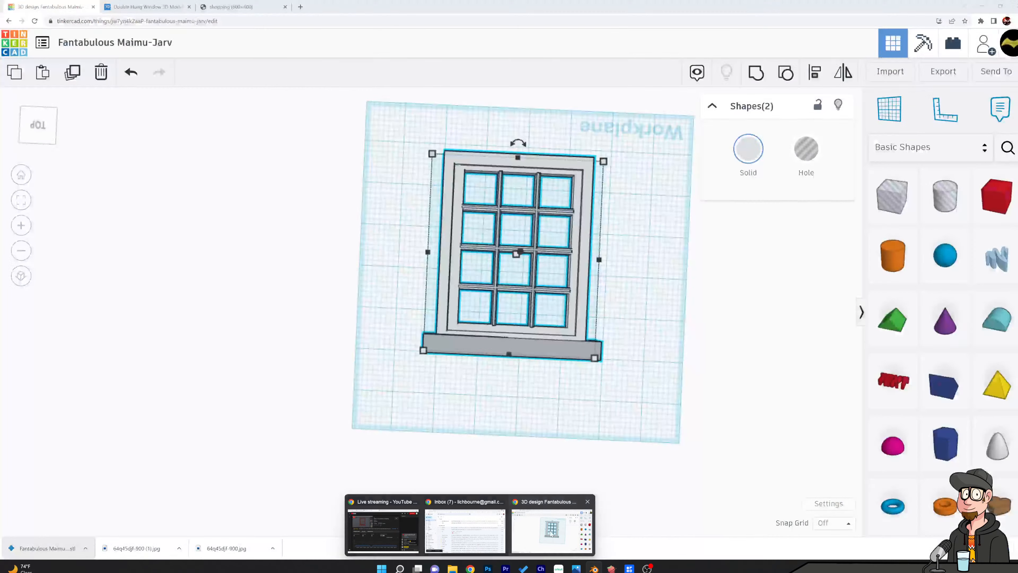
{"action": "left_click", "coordinate": [388, 171]}
{"action": "scroll", "coordinate": [394, 251], "scroll_direction": "up", "scroll_amount": 2}
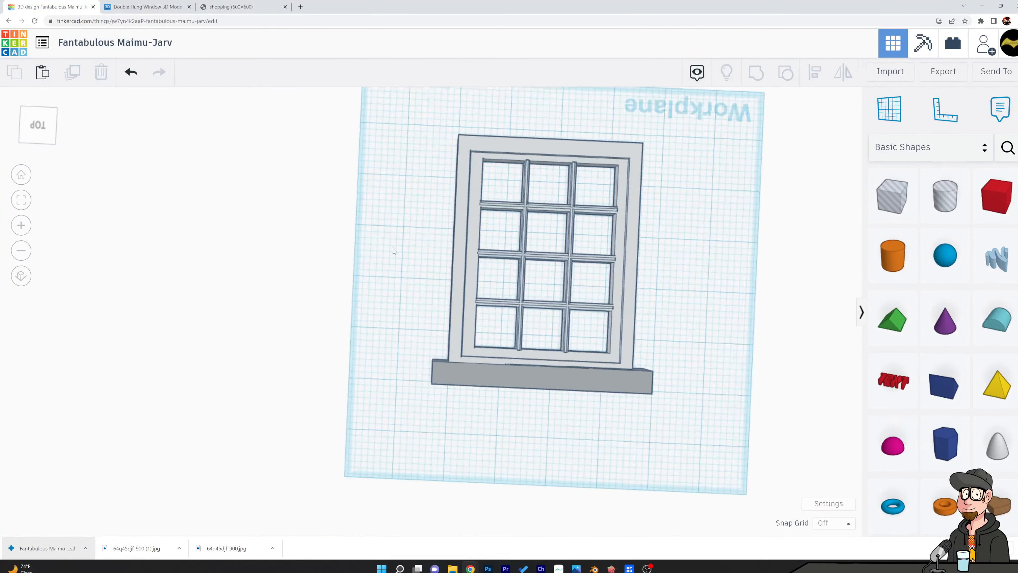
{"action": "scroll", "coordinate": [455, 309], "scroll_direction": "up", "scroll_amount": 5}
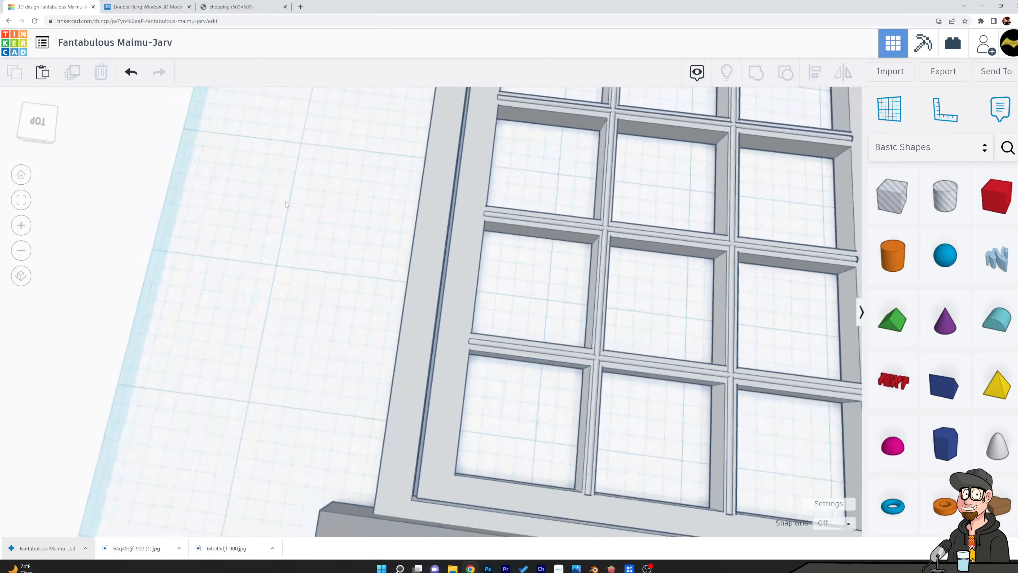
{"action": "left_click", "coordinate": [460, 311]}
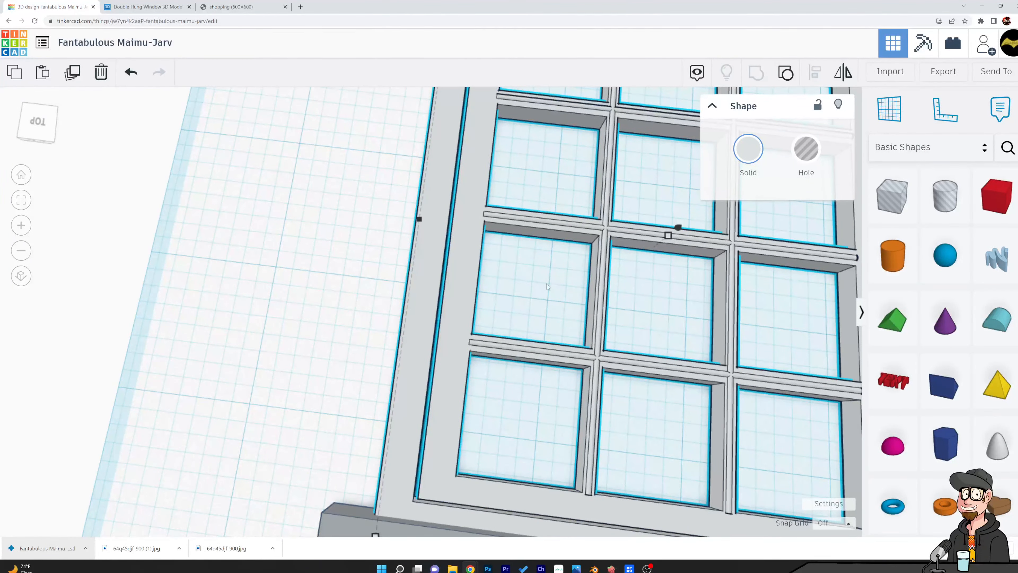
{"action": "scroll", "coordinate": [555, 285], "scroll_direction": "down", "scroll_amount": 5}
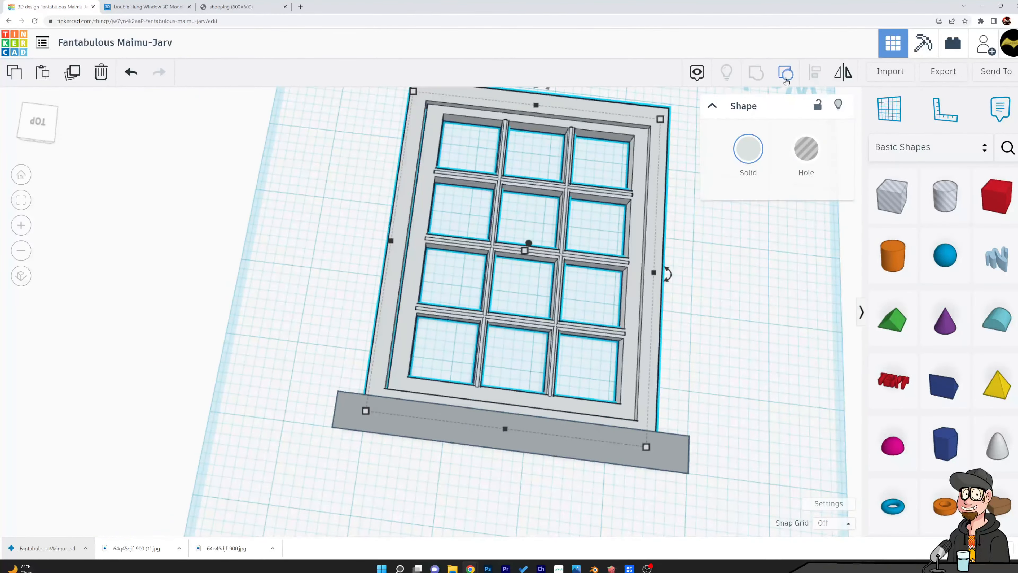
{"action": "left_click", "coordinate": [786, 73]}
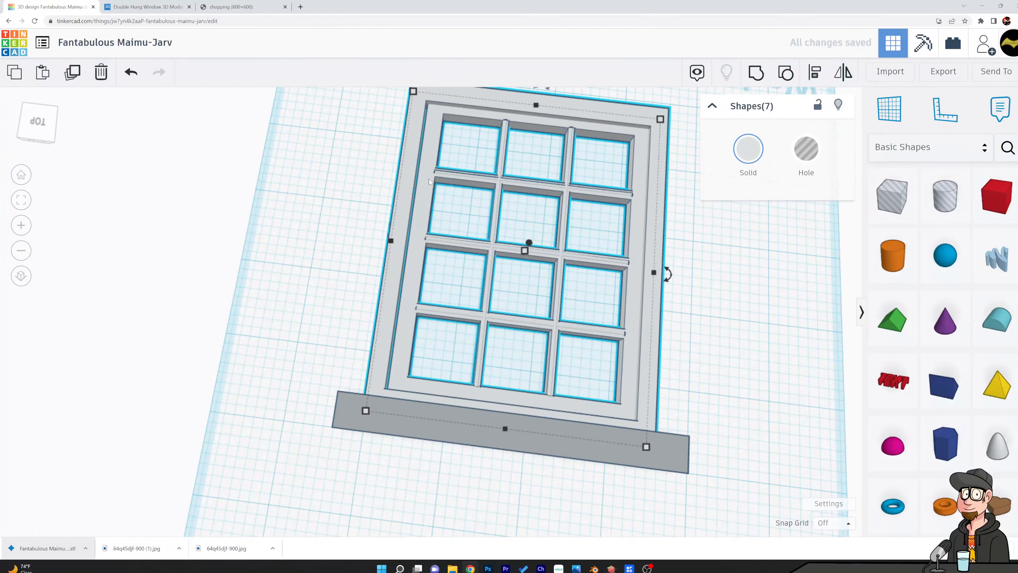
{"action": "left_click", "coordinate": [786, 72]}
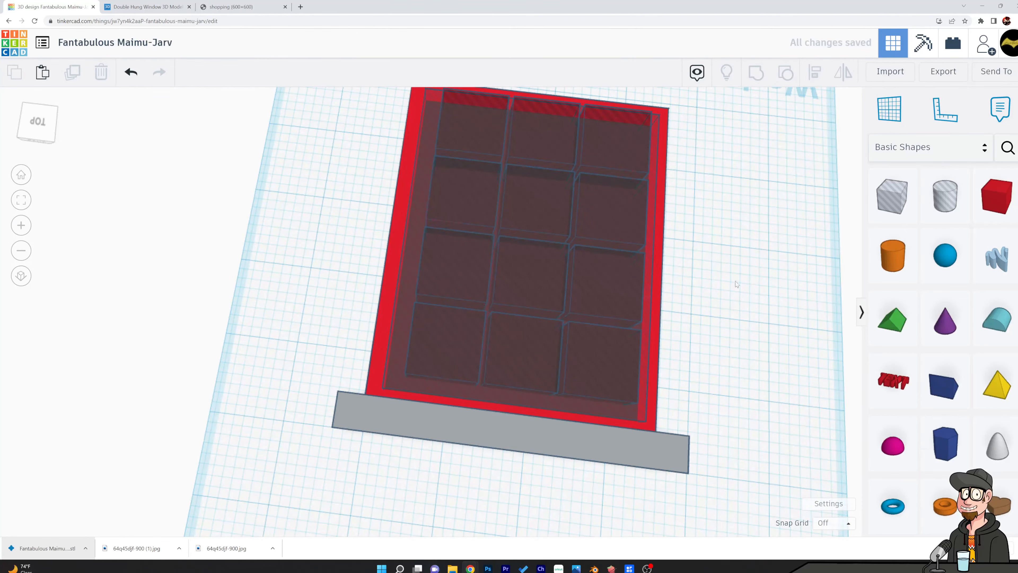
Group the large box hole with the red outer box to cut the opening of the outer window frame.
{"action": "right_click_drag", "start_coordinate": [667, 269], "coordinate": [260, 269]}
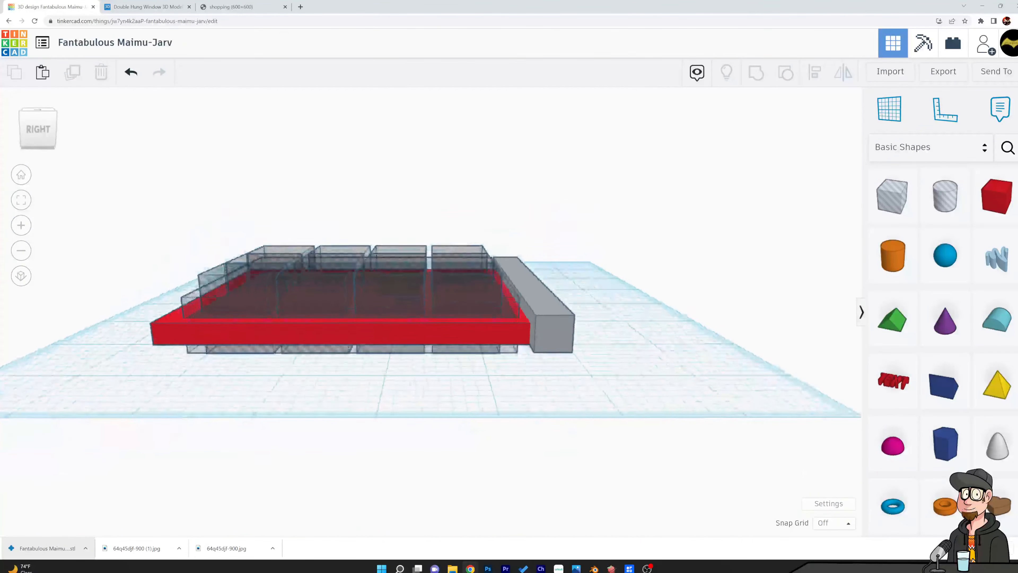
{"action": "right_click_drag", "start_coordinate": [647, 232], "coordinate": [665, 276]}
{"action": "left_click", "coordinate": [517, 311]}
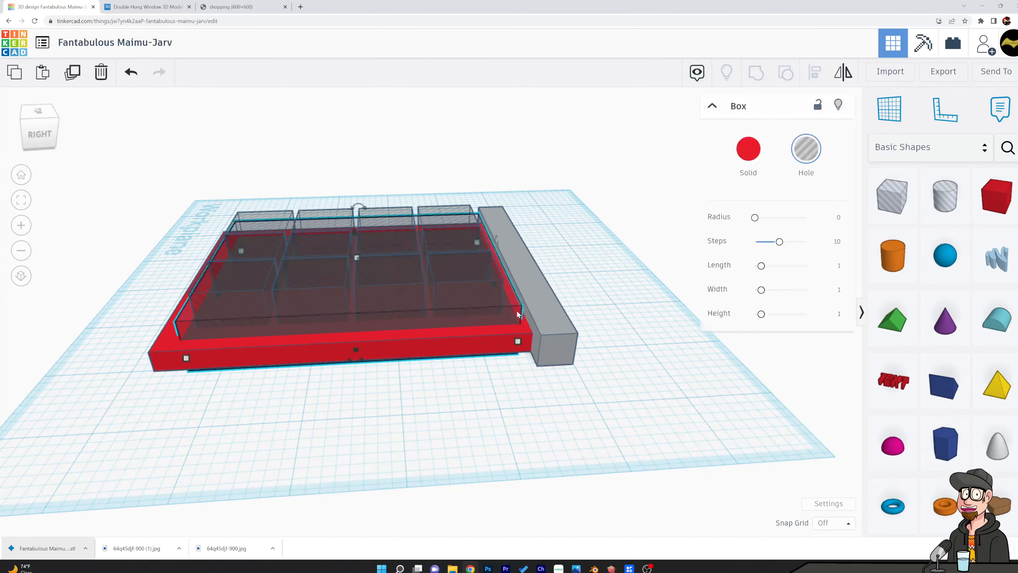
{"action": "left_click", "coordinate": [493, 331], "text": "shift"}
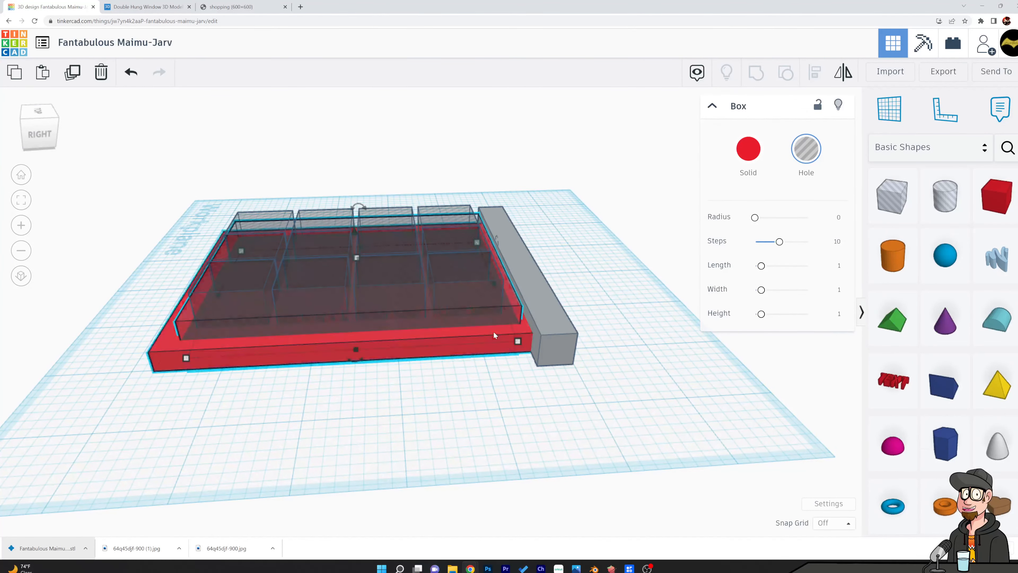
{"action": "left_click", "coordinate": [759, 85]}
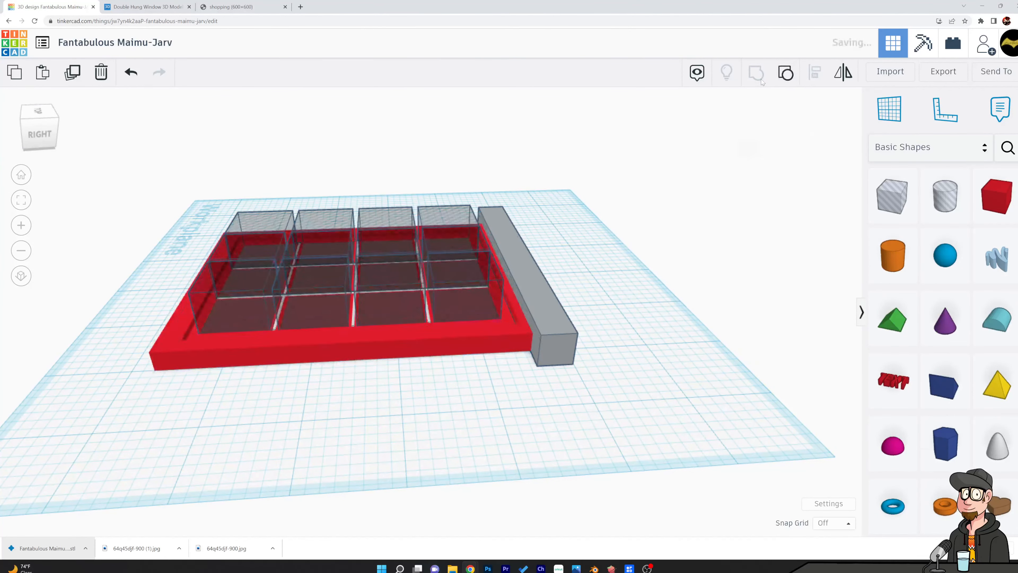
{"action": "left_click", "coordinate": [419, 157]}
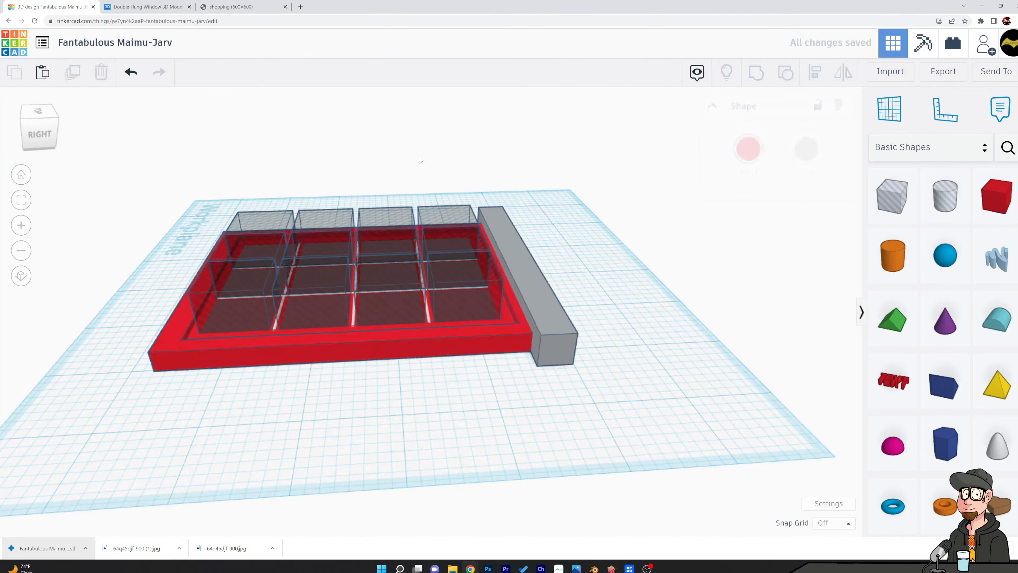
Group the set of twelve pane holes with the red inner panel to cut out the sash.
{"action": "right_click_drag", "start_coordinate": [420, 156], "coordinate": [245, 170]}
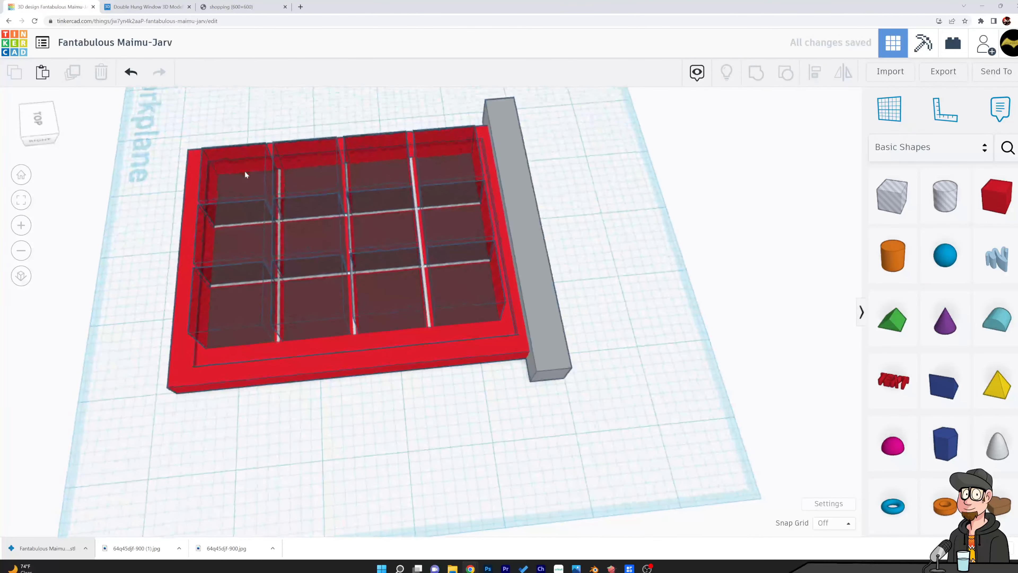
{"action": "left_click", "coordinate": [244, 171]}
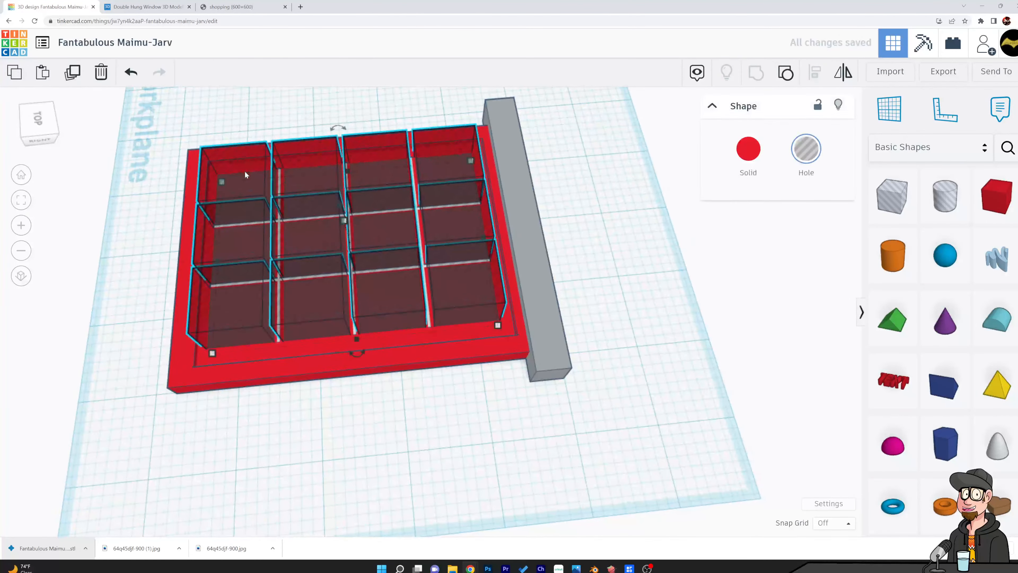
{"action": "left_click", "coordinate": [234, 354], "text": "shift"}
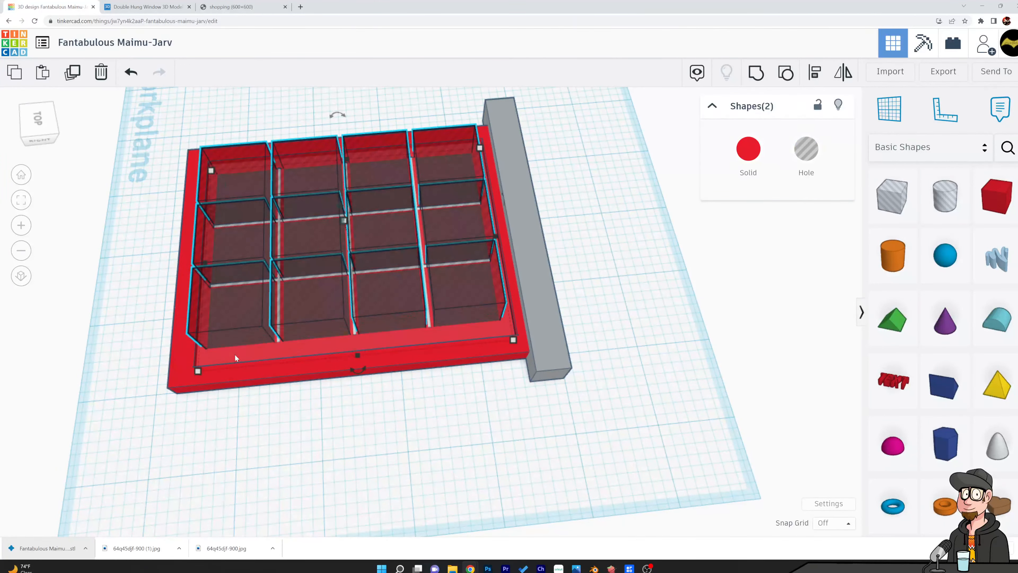
{"action": "left_click", "coordinate": [754, 75]}
{"action": "left_click", "coordinate": [597, 207]}
{"action": "right_click_drag", "start_coordinate": [596, 207], "coordinate": [444, 246]}
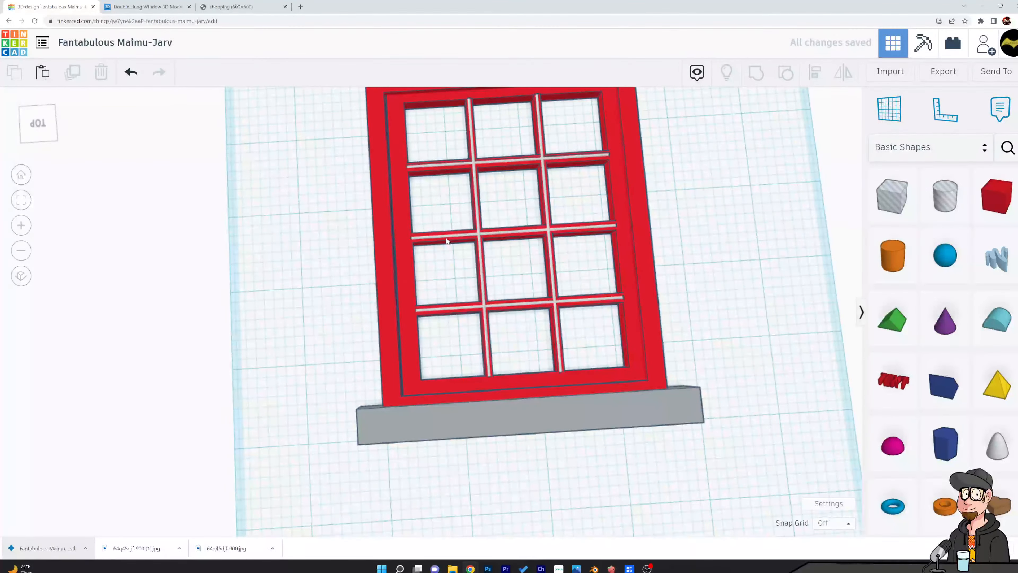
Try nudging the red inner sash sideways away from its grid bars and undo the move.
{"action": "left_click", "coordinate": [515, 238]}
{"action": "left_click", "coordinate": [402, 256]}
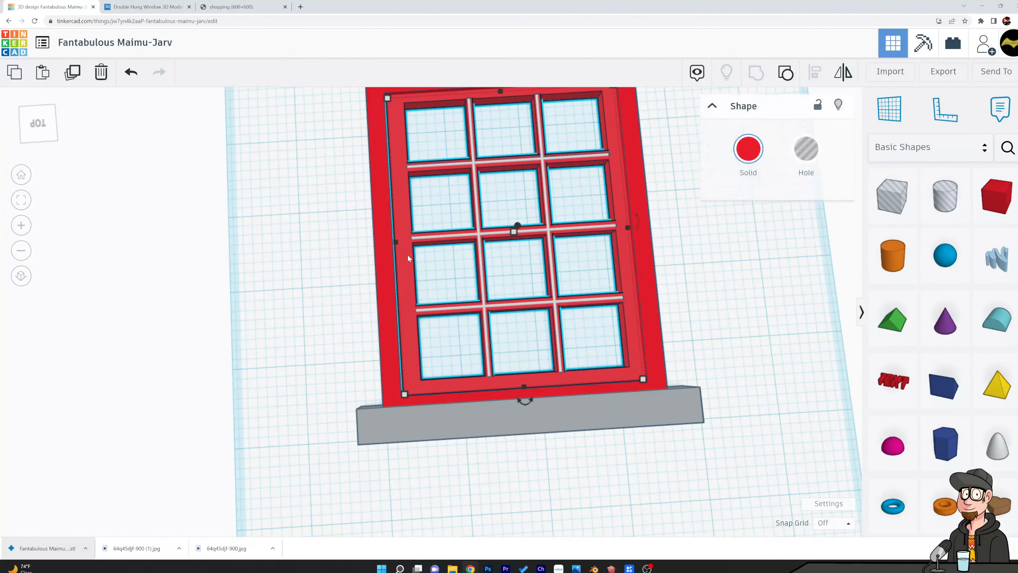
{"action": "left_click", "coordinate": [426, 237], "text": "shift"}
{"action": "left_click", "coordinate": [426, 237], "text": "shift"}
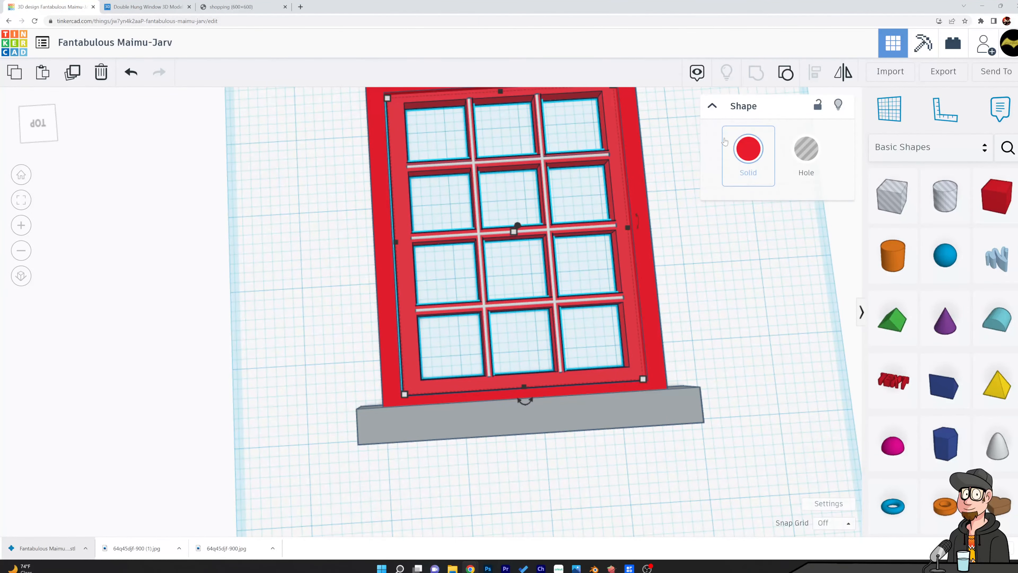
{"action": "key", "text": "Left"}
{"action": "key", "text": "Left"}
{"action": "key", "text": "Left"}
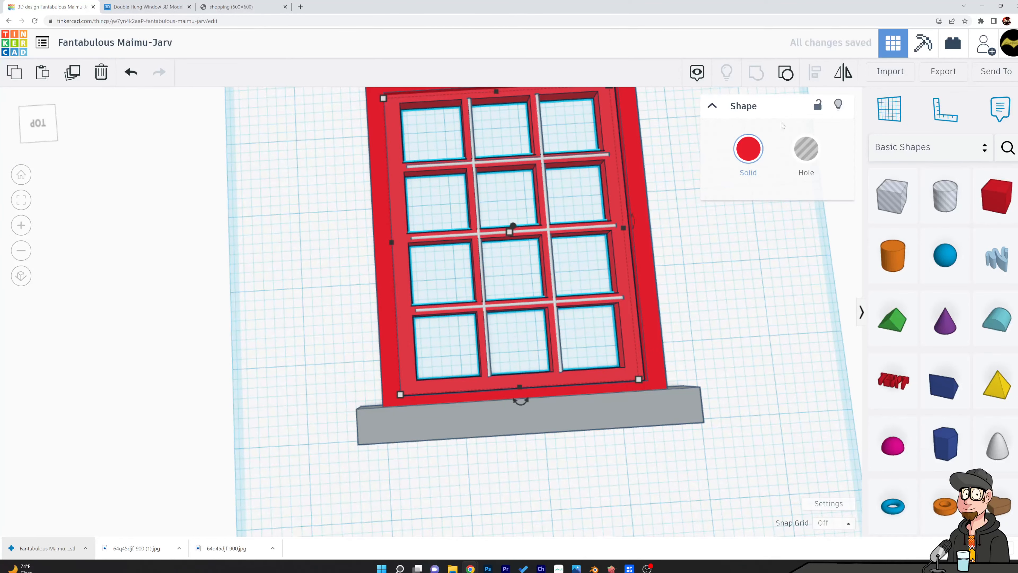
{"action": "left_click", "coordinate": [729, 255]}
{"action": "key", "text": "ctrl+z"}
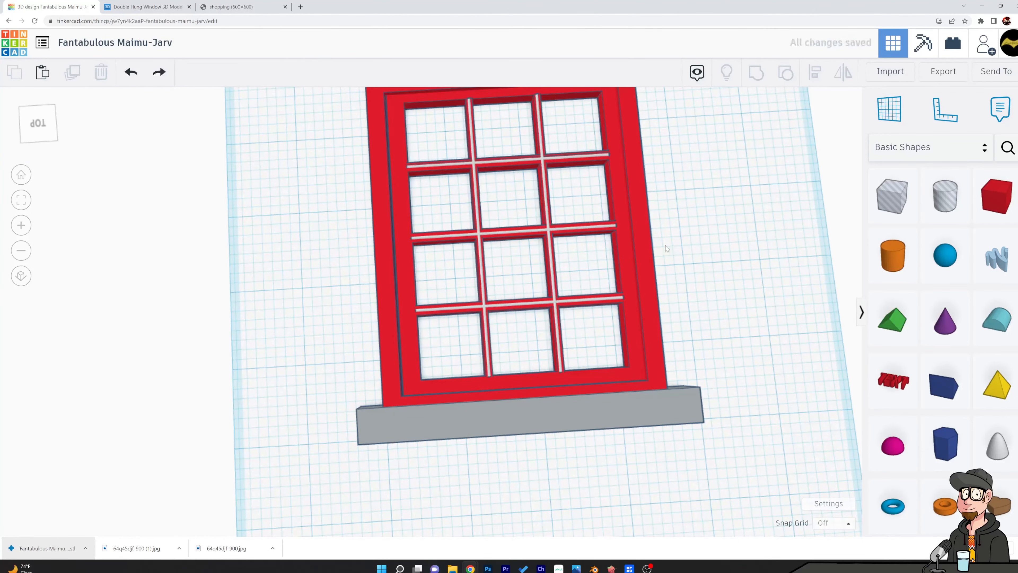
Group the red inner sash with its grid bars and color the outer window frame black.
{"action": "left_click_drag", "start_coordinate": [434, 118], "coordinate": [579, 332]}
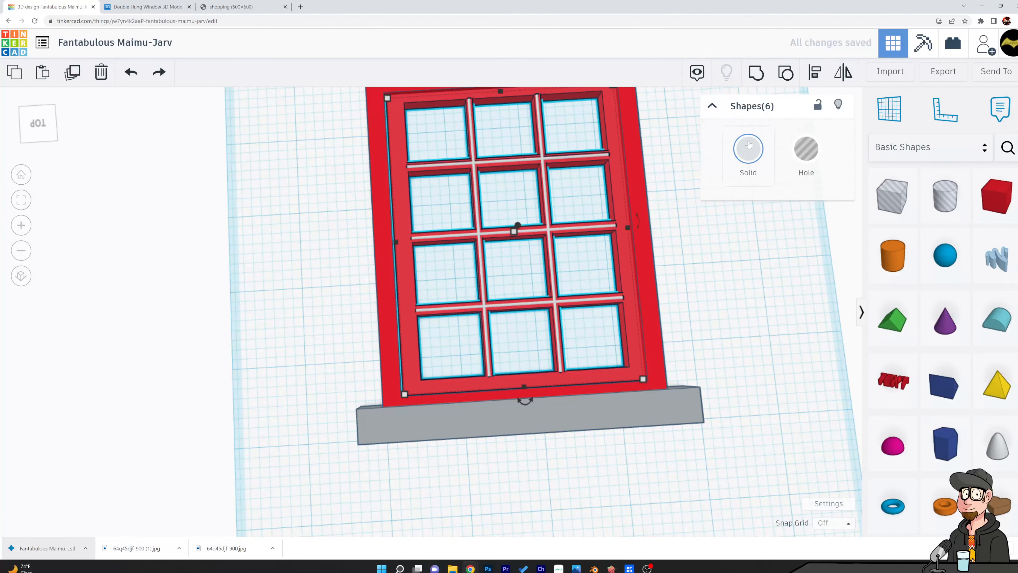
{"action": "left_click", "coordinate": [756, 74]}
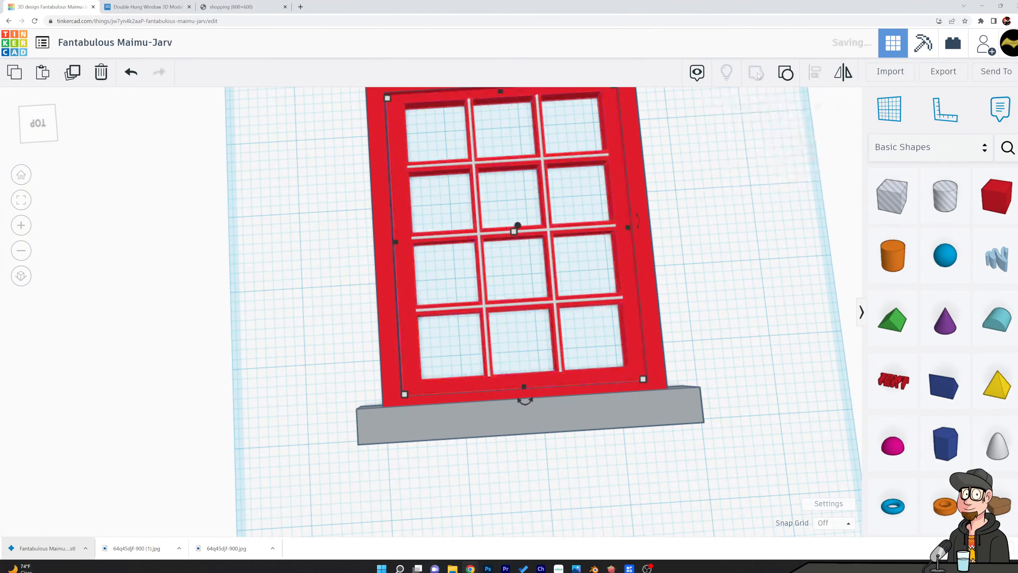
{"action": "left_click", "coordinate": [650, 289]}
{"action": "left_click", "coordinate": [748, 149]}
{"action": "left_click", "coordinate": [722, 313]}
Nudge the grey sash sideways in small steps within the black outer frame.
{"action": "right_click_drag", "start_coordinate": [344, 224], "coordinate": [365, 218]}
{"action": "scroll", "coordinate": [364, 219], "scroll_direction": "up", "scroll_amount": 2}
{"action": "scroll", "coordinate": [274, 252], "scroll_direction": "up", "scroll_amount": 3}
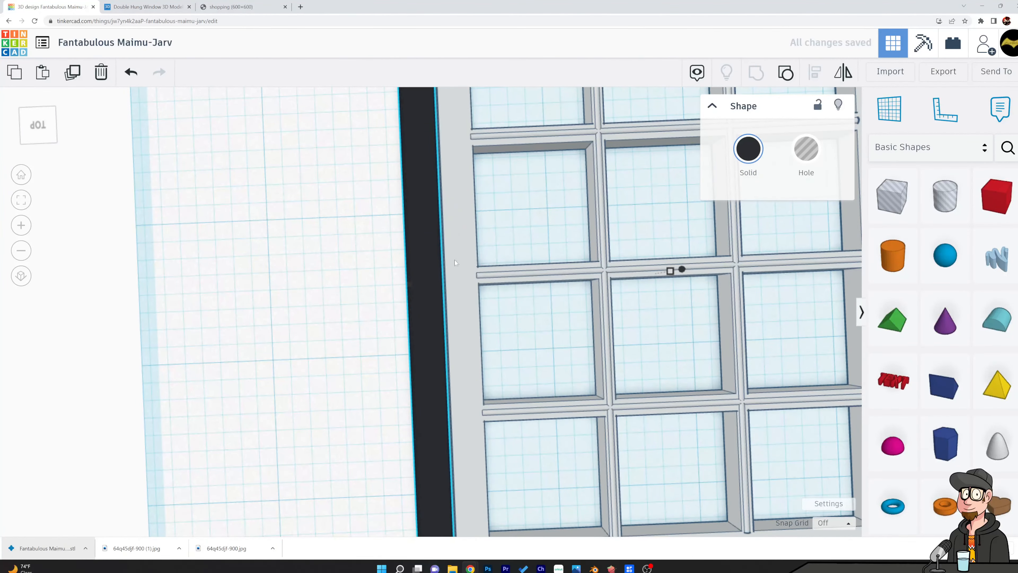
{"action": "left_click", "coordinate": [538, 263]}
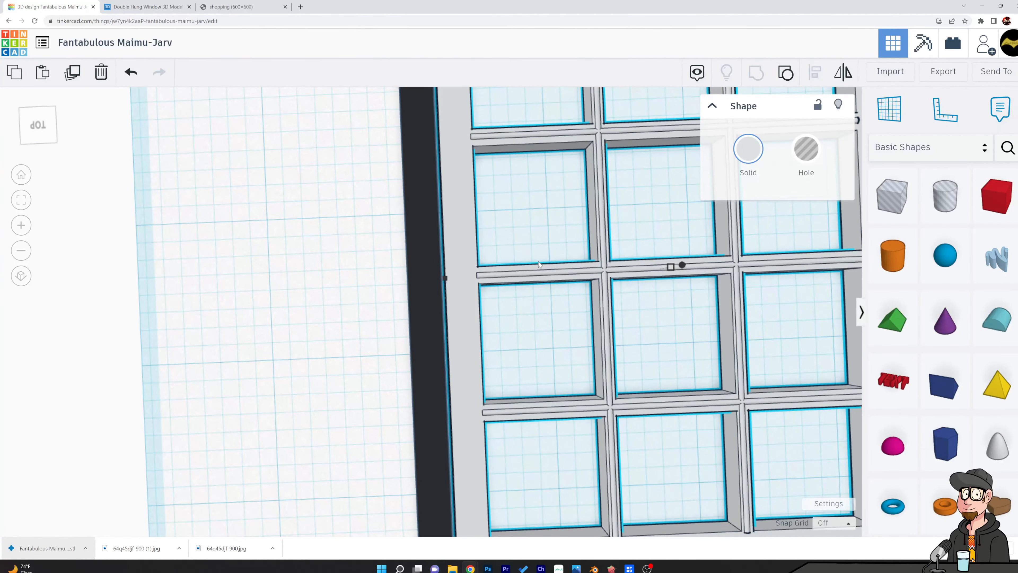
{"action": "key", "text": "Left"}
{"action": "key", "text": "Left"}
{"action": "key", "text": "Left"}
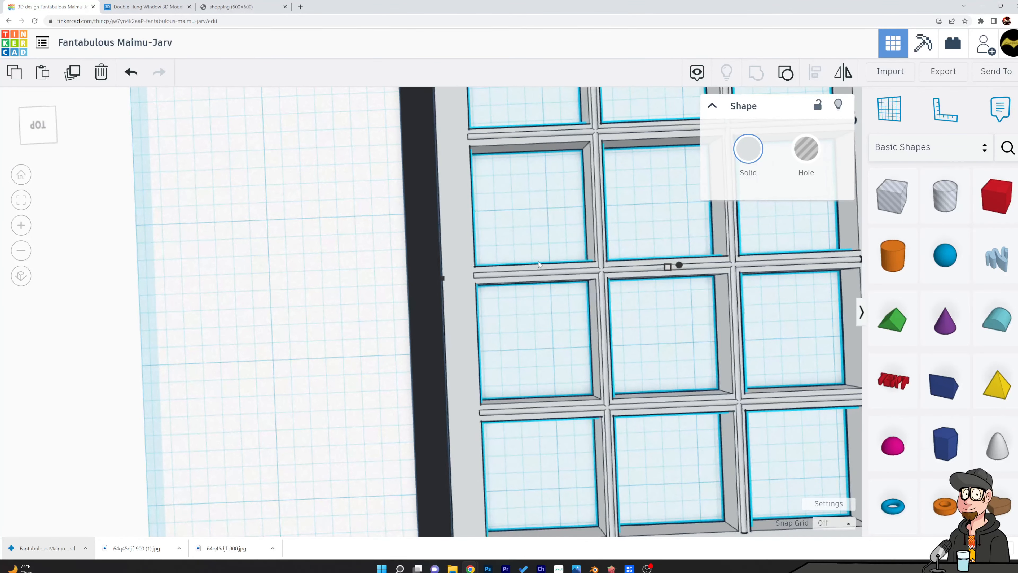
{"action": "key", "text": "Left"}
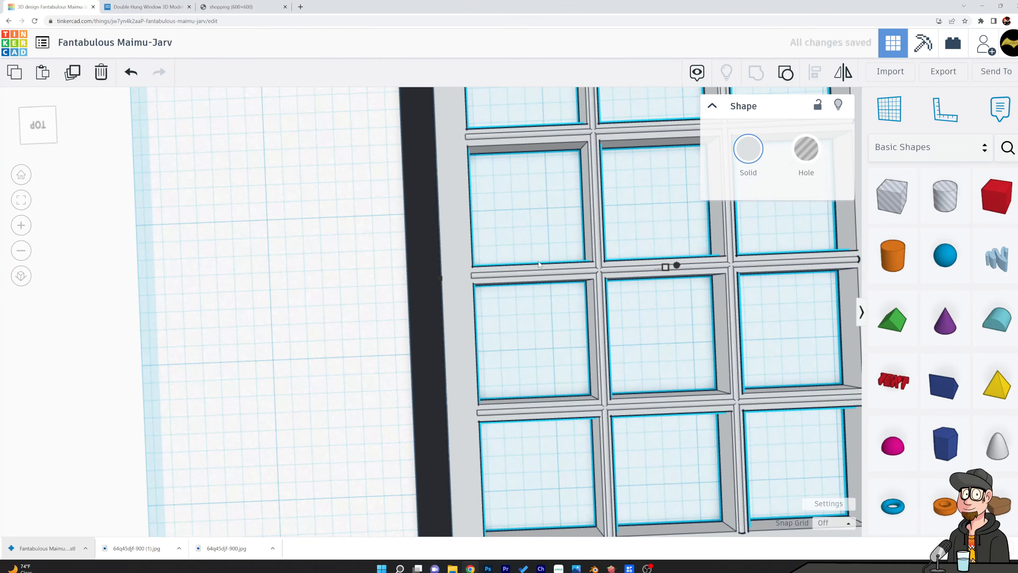
{"action": "left_click", "coordinate": [309, 221]}
{"action": "scroll", "coordinate": [657, 345], "scroll_direction": "down", "scroll_amount": 5}
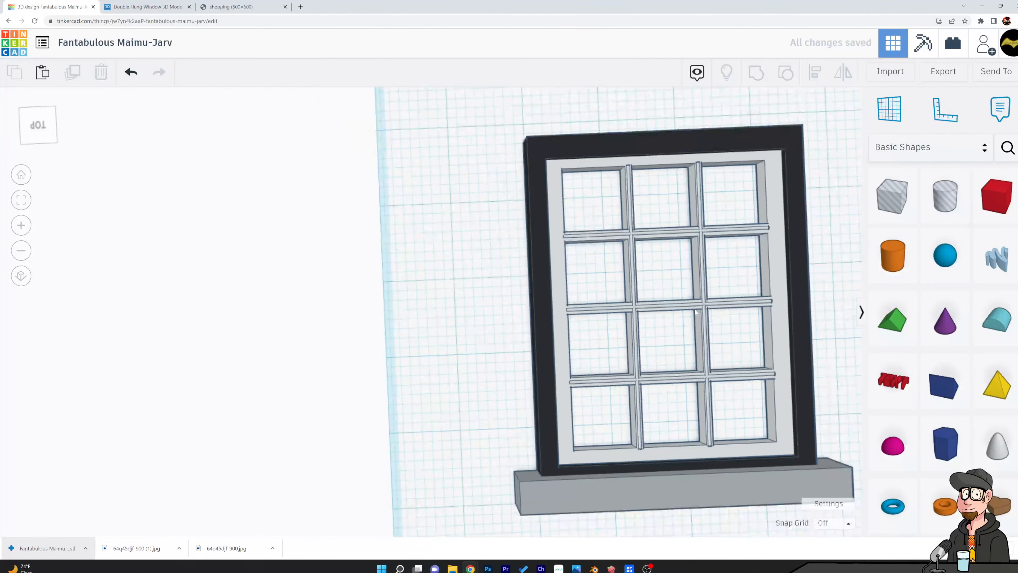
Align the grey sash with the black outer frame so they share the same horizontal center.
{"action": "middle_click_drag", "start_coordinate": [541, 318], "coordinate": [314, 331]}
{"action": "scroll", "coordinate": [487, 342], "scroll_direction": "up", "scroll_amount": 5}
{"action": "middle_click_drag", "start_coordinate": [557, 326], "coordinate": [717, 216]}
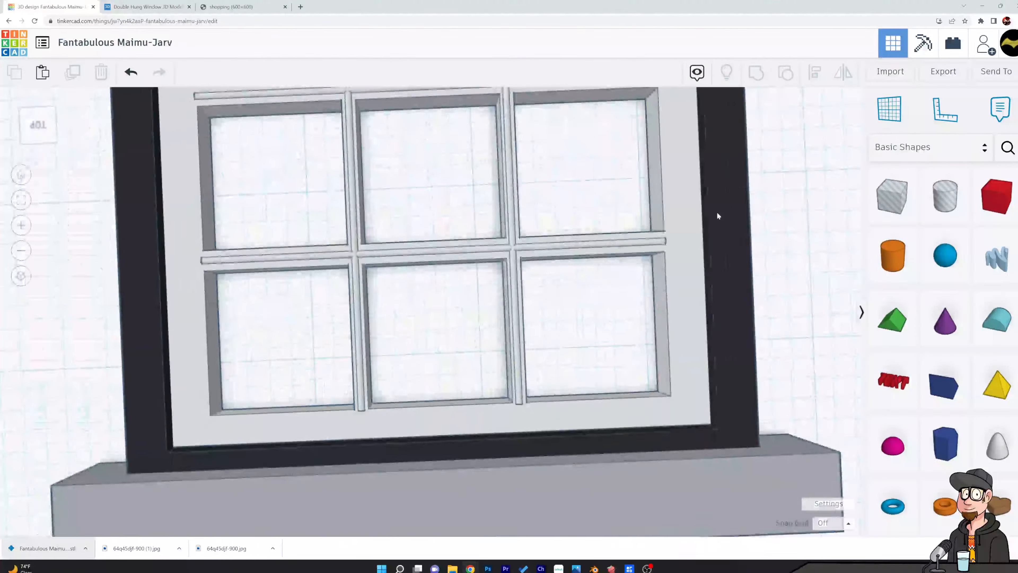
{"action": "scroll", "coordinate": [717, 216], "scroll_direction": "down", "scroll_amount": 3}
{"action": "middle_click_drag", "start_coordinate": [776, 233], "coordinate": [666, 288]}
{"action": "left_click", "coordinate": [459, 178]}
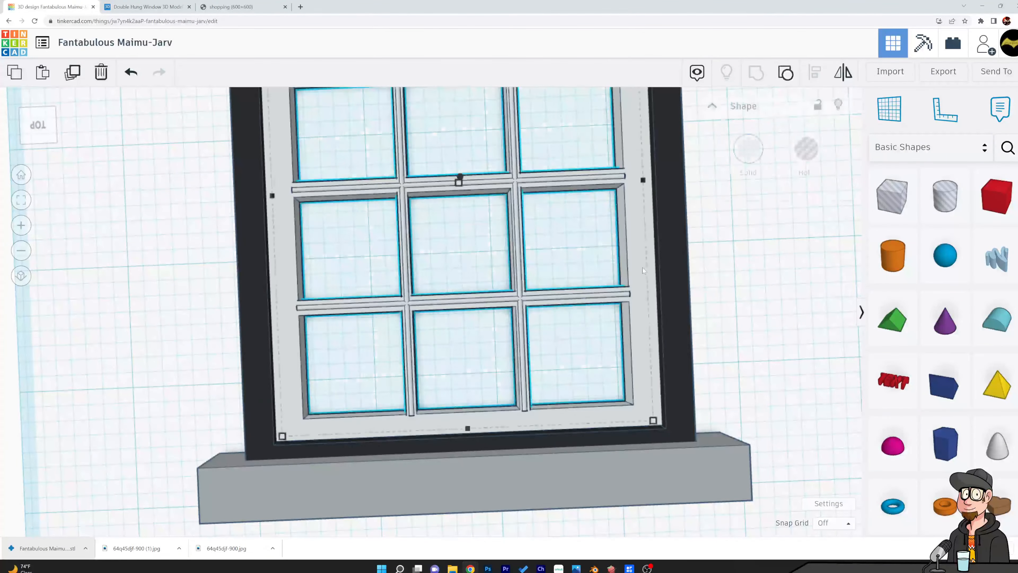
{"action": "left_click", "coordinate": [677, 257], "text": "shift"}
{"action": "left_click", "coordinate": [816, 78]}
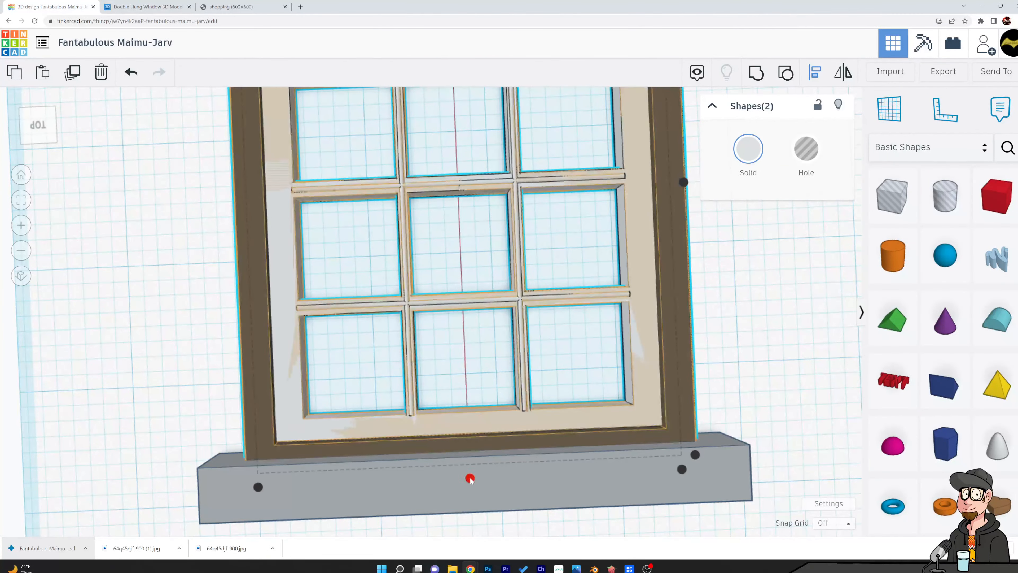
{"action": "left_click", "coordinate": [469, 478]}
{"action": "left_click", "coordinate": [750, 311]}
Inspect the gaps between sash and outer frame along the edges and recheck their center alignment.
{"action": "middle_click_drag", "start_coordinate": [561, 160], "coordinate": [659, 361]}
{"action": "scroll", "coordinate": [659, 299], "scroll_direction": "up", "scroll_amount": 5}
{"action": "middle_click_drag", "start_coordinate": [418, 350], "coordinate": [472, 289]}
{"action": "middle_click_drag", "start_coordinate": [404, 378], "coordinate": [472, 291]}
{"action": "middle_click_drag", "start_coordinate": [481, 360], "coordinate": [579, 218]}
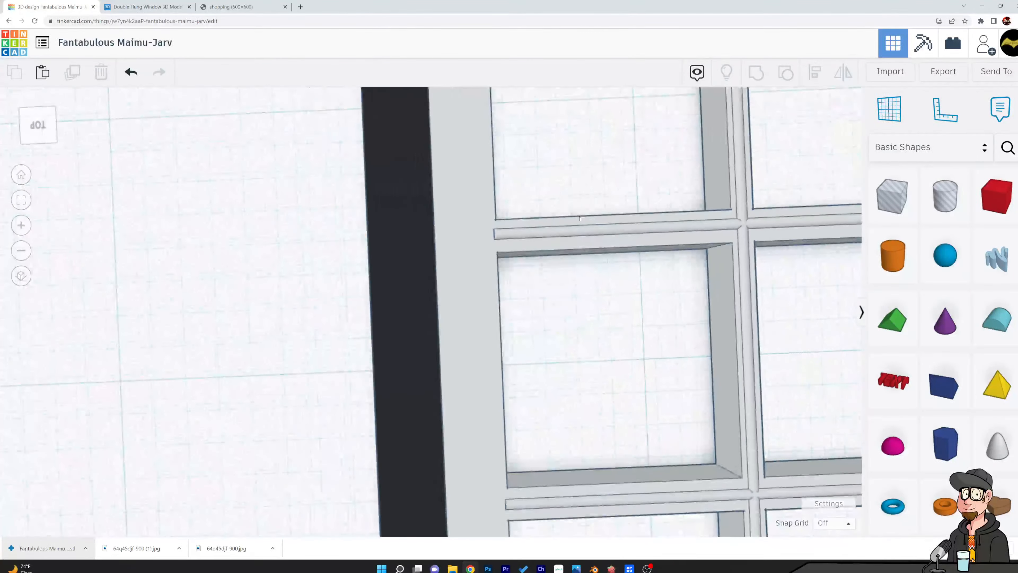
{"action": "middle_click_drag", "start_coordinate": [521, 401], "coordinate": [477, 168]}
{"action": "middle_click_drag", "start_coordinate": [491, 383], "coordinate": [471, 141]}
{"action": "middle_click_drag", "start_coordinate": [561, 425], "coordinate": [515, 138]}
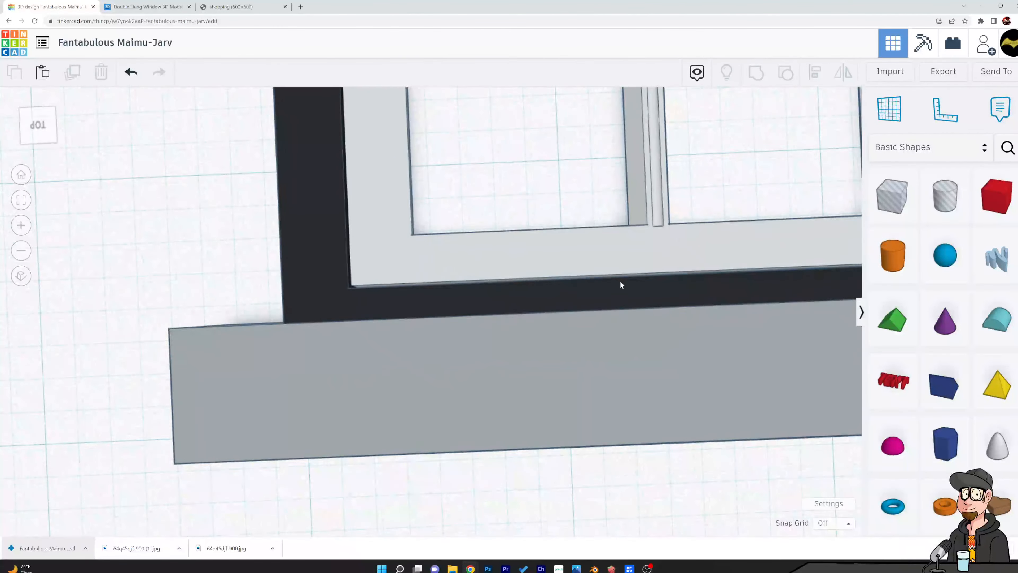
{"action": "middle_click_drag", "start_coordinate": [619, 285], "coordinate": [598, 318]}
{"action": "left_click", "coordinate": [608, 306]}
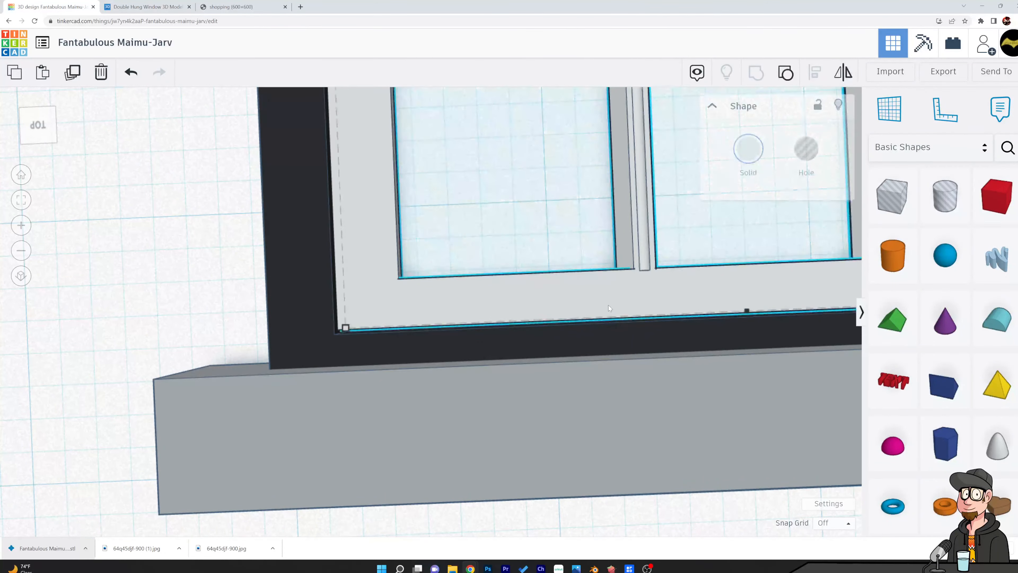
{"action": "left_click", "coordinate": [605, 341], "text": "shift"}
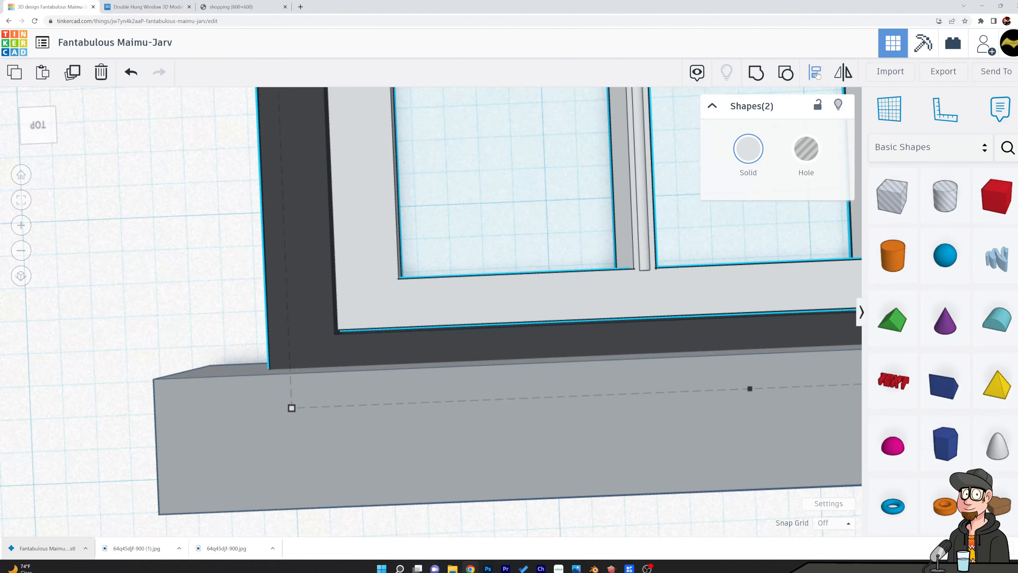
{"action": "scroll", "coordinate": [448, 329], "scroll_direction": "down", "scroll_amount": 5}
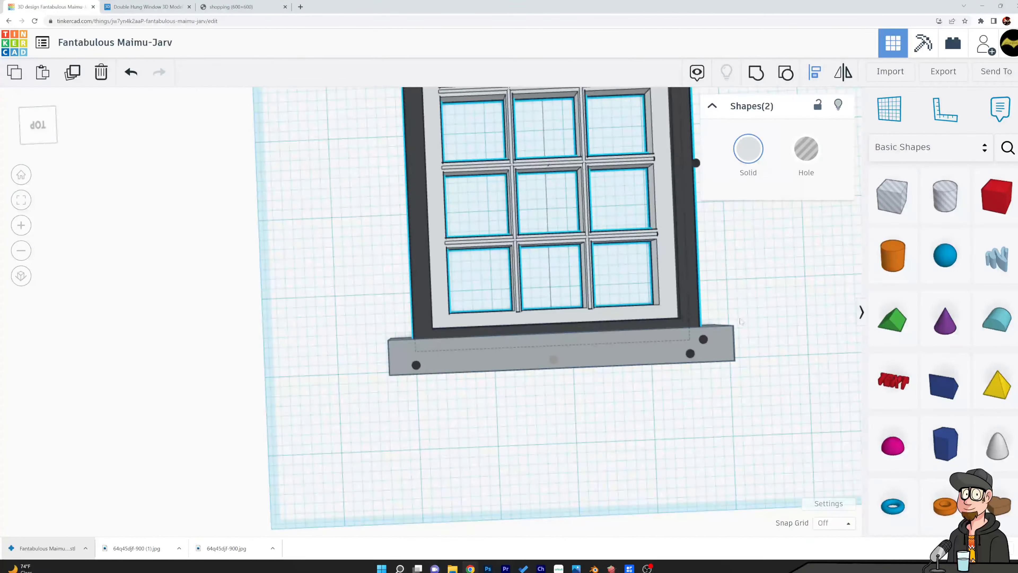
{"action": "left_click", "coordinate": [638, 209]}
{"action": "left_click", "coordinate": [656, 184]}
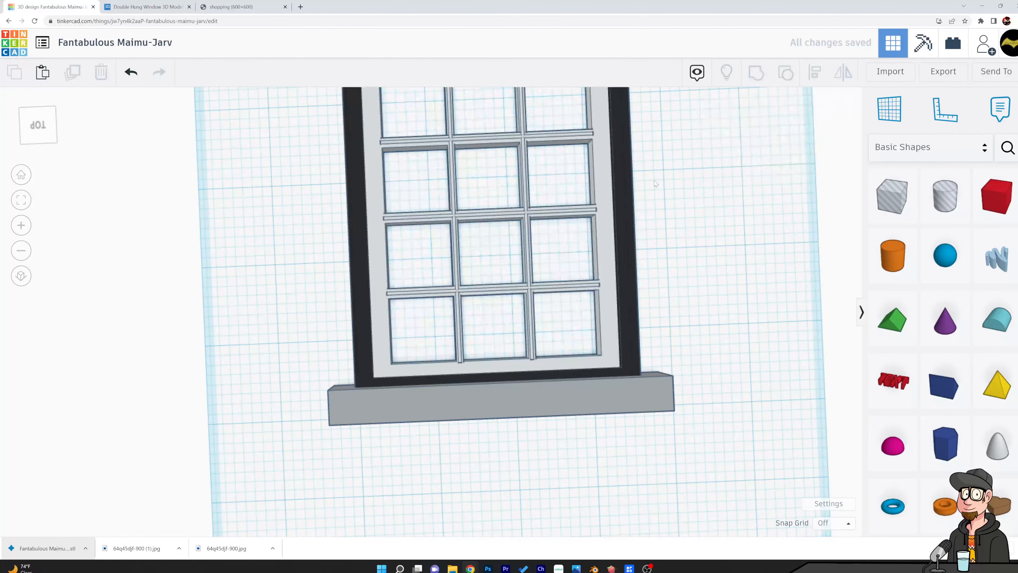
{"action": "scroll", "coordinate": [655, 183], "scroll_direction": "down", "scroll_amount": 3}
{"action": "scroll", "coordinate": [438, 221], "scroll_direction": "up", "scroll_amount": 10}
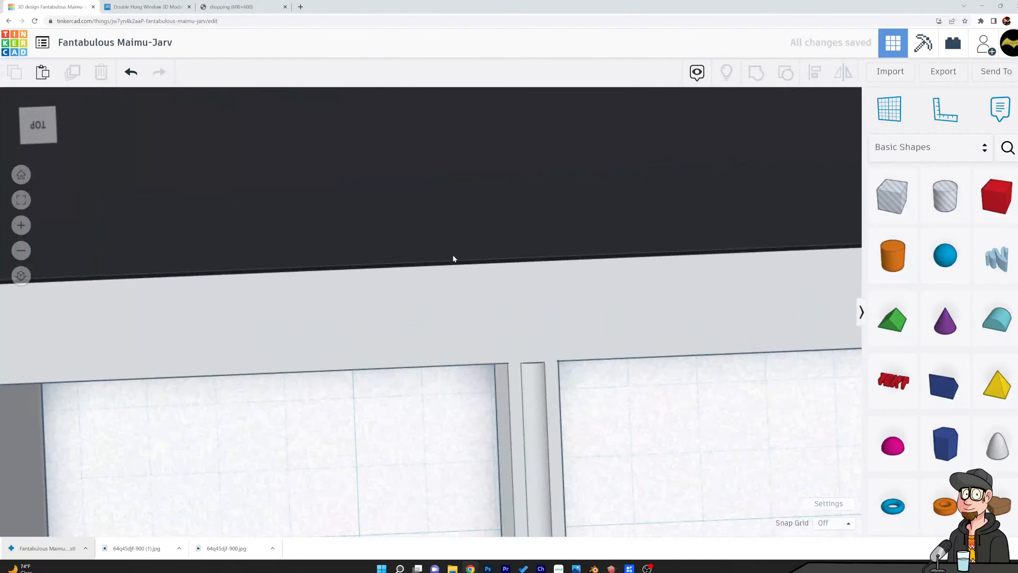
{"action": "scroll", "coordinate": [453, 258], "scroll_direction": "down", "scroll_amount": 10}
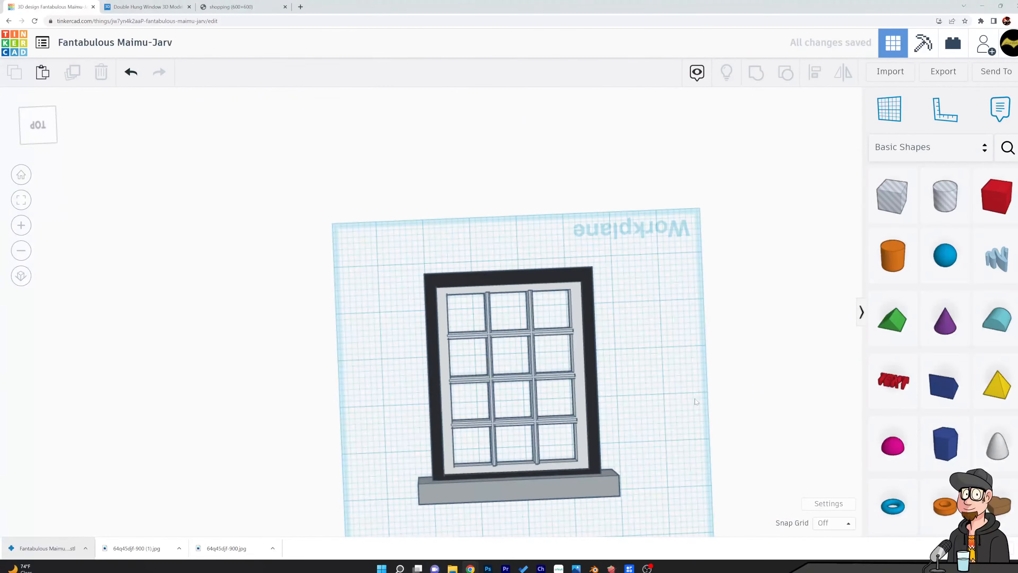
{"action": "middle_click_drag", "start_coordinate": [696, 401], "coordinate": [730, 351]}
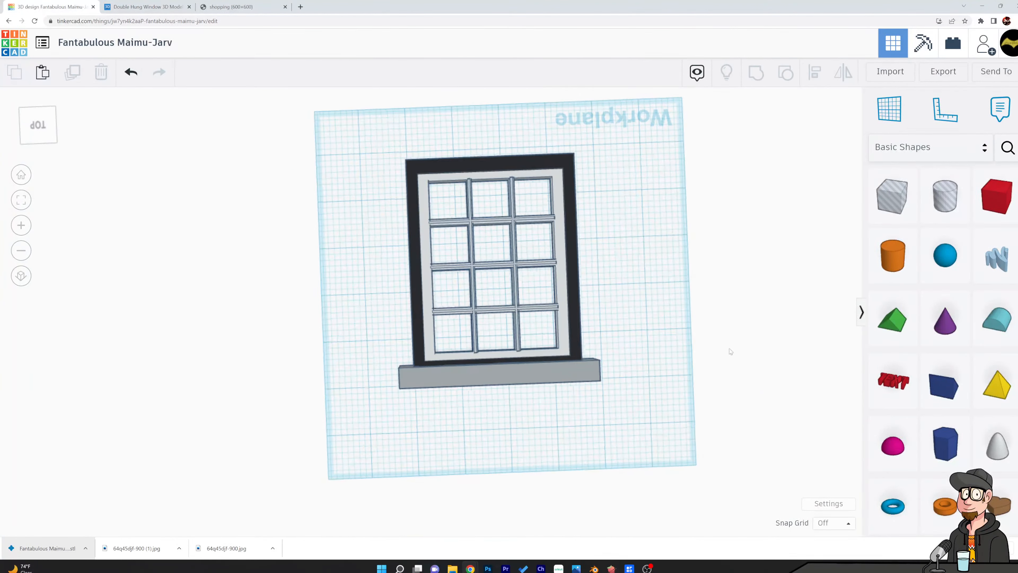
Group the sash and the outer frame into one window shape, leaving the sill separate.
{"action": "right_click_drag", "start_coordinate": [731, 351], "coordinate": [711, 351]}
{"action": "left_click_drag", "start_coordinate": [383, 142], "coordinate": [606, 231]}
{"action": "left_click", "coordinate": [756, 73]}
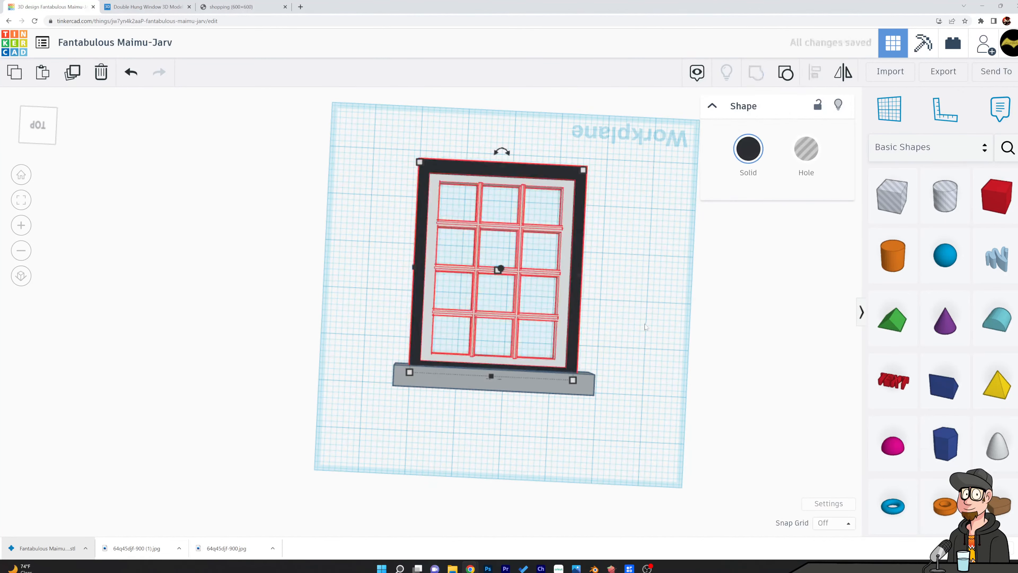
{"action": "left_click", "coordinate": [662, 289]}
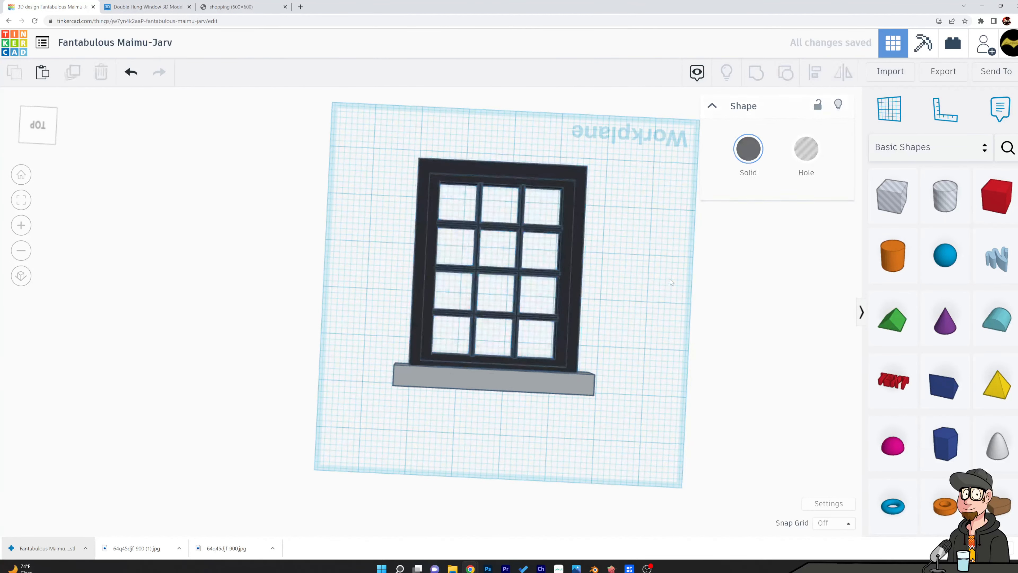
Color the grouped window shape white.
{"action": "left_click", "coordinate": [581, 200]}
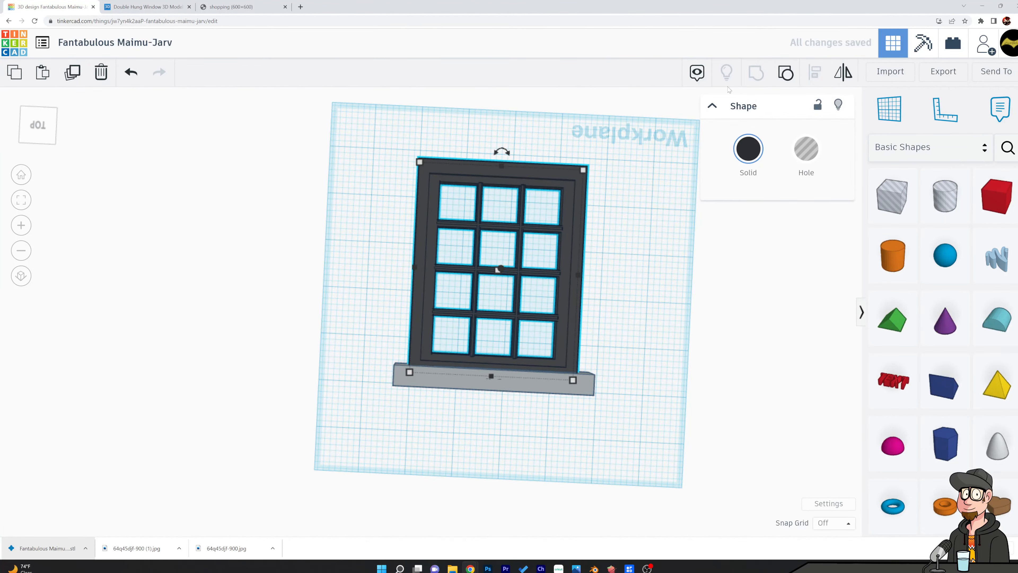
{"action": "left_click", "coordinate": [748, 148]}
{"action": "left_click", "coordinate": [733, 236]}
{"action": "left_click", "coordinate": [646, 282]}
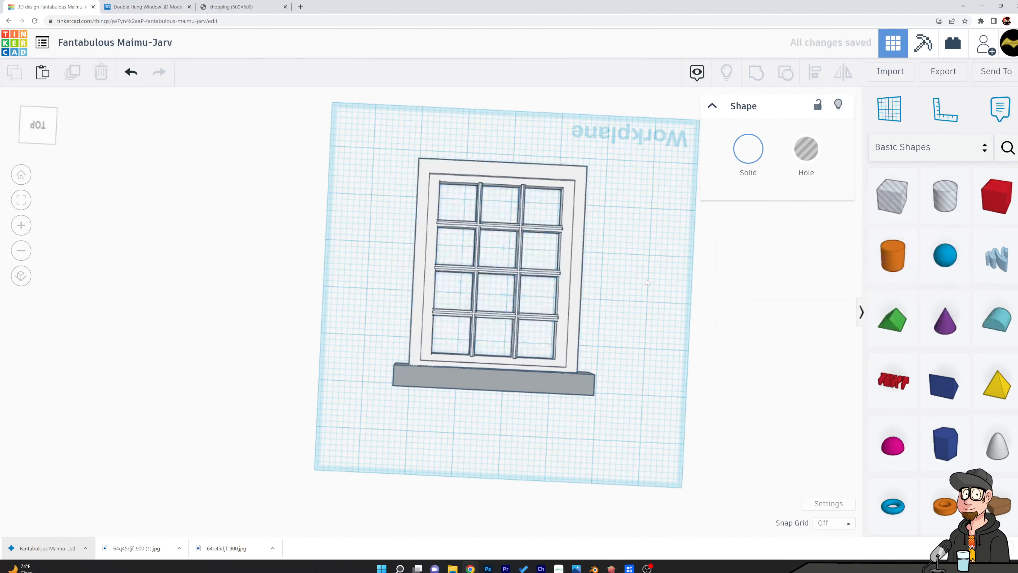
{"action": "scroll", "coordinate": [646, 282], "scroll_direction": "up", "scroll_amount": 5}
{"action": "scroll", "coordinate": [653, 311], "scroll_direction": "down", "scroll_amount": 2}
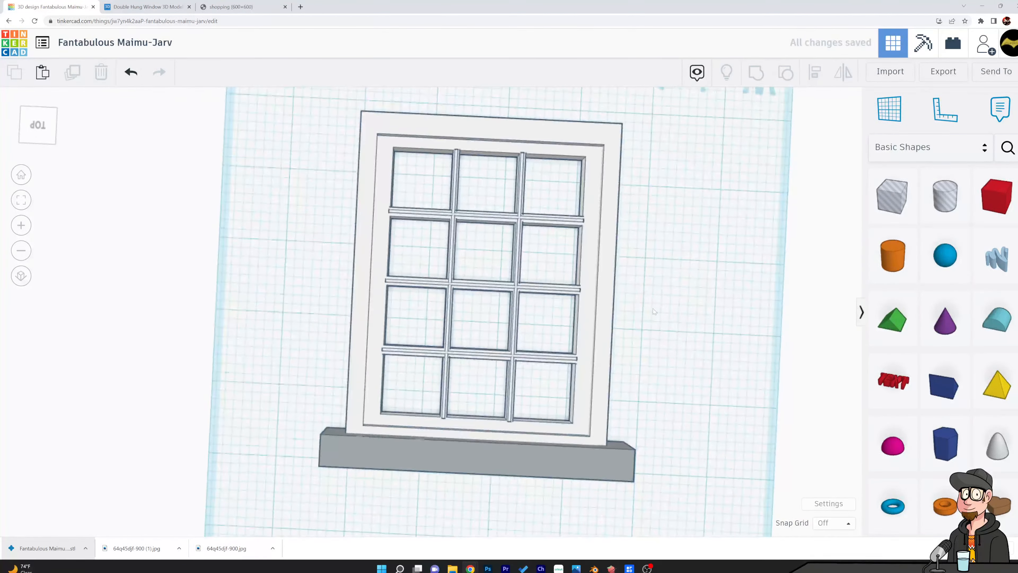
{"action": "middle_click_drag", "start_coordinate": [653, 312], "coordinate": [685, 353]}
{"action": "right_click_drag", "start_coordinate": [713, 334], "coordinate": [714, 363]}
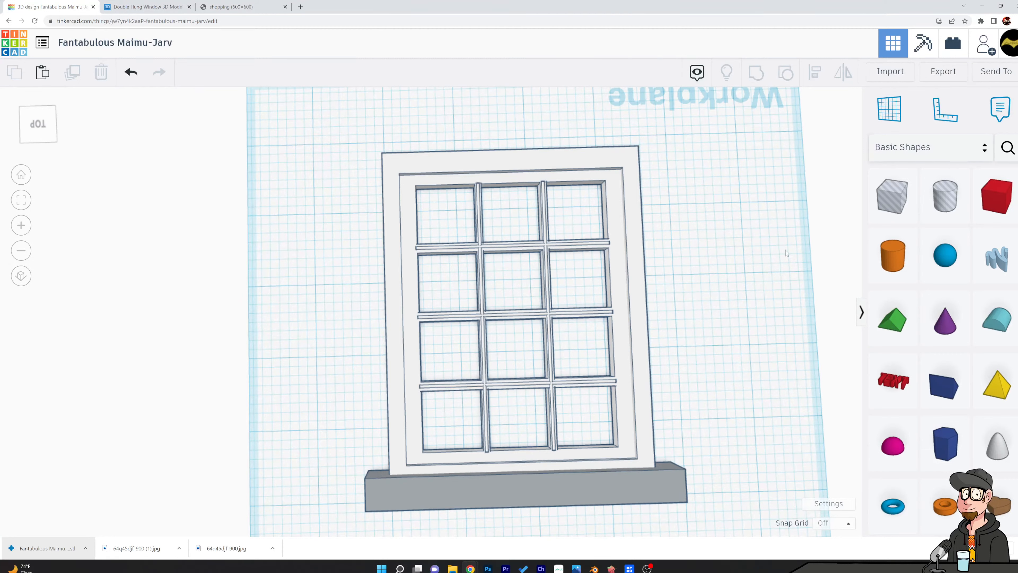
Place a red solid box on the workplane beside the window.
{"action": "left_click_drag", "start_coordinate": [997, 198], "coordinate": [733, 252]}
{"action": "right_click_drag", "start_coordinate": [785, 473], "coordinate": [749, 438]}
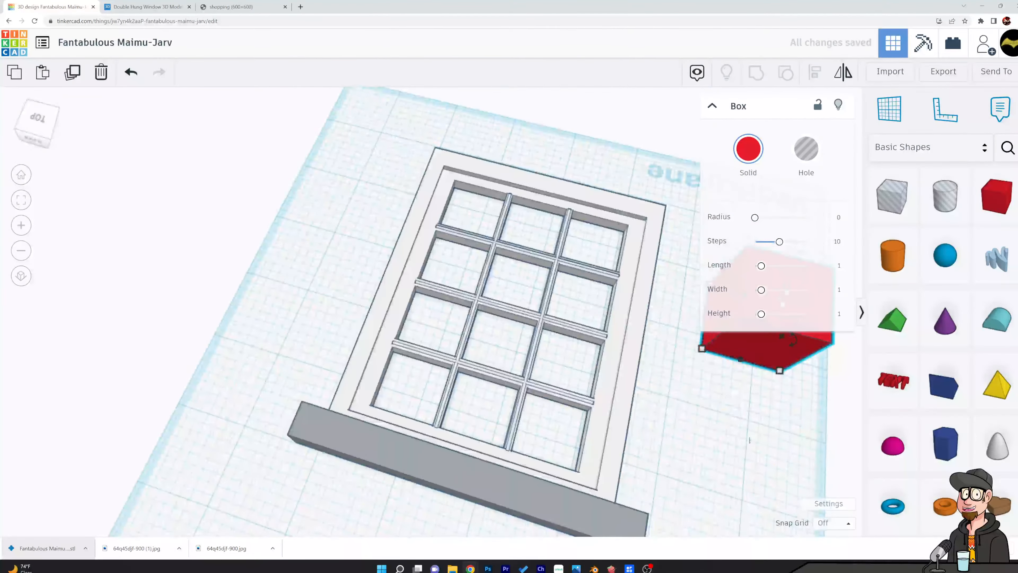
{"action": "middle_click_drag", "start_coordinate": [750, 439], "coordinate": [480, 401]}
{"action": "right_click_drag", "start_coordinate": [481, 401], "coordinate": [521, 417]}
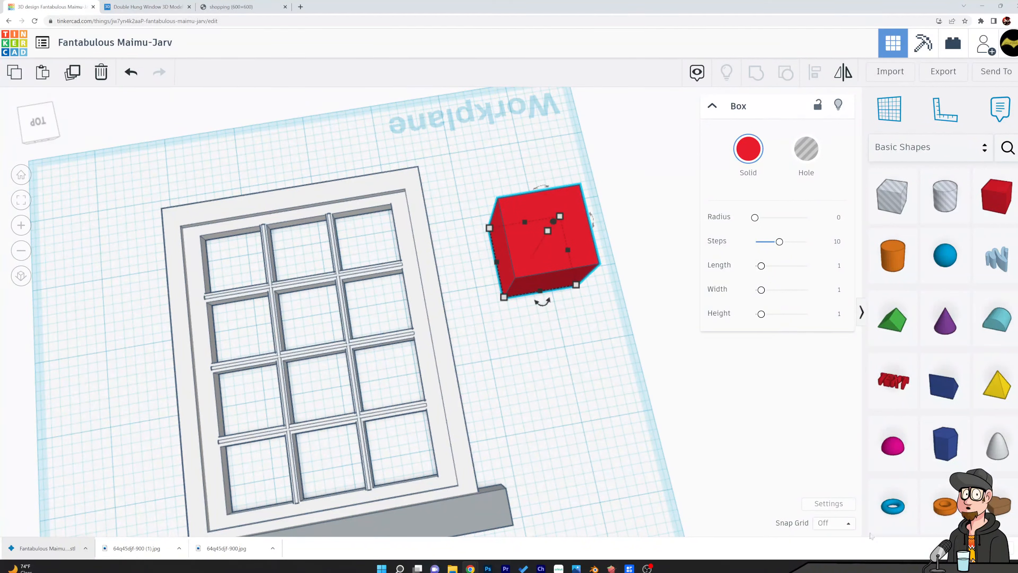
Set the snap grid to 1/2 in and nudge the red box sideways back and forth in single steps.
{"action": "left_click", "coordinate": [846, 524]}
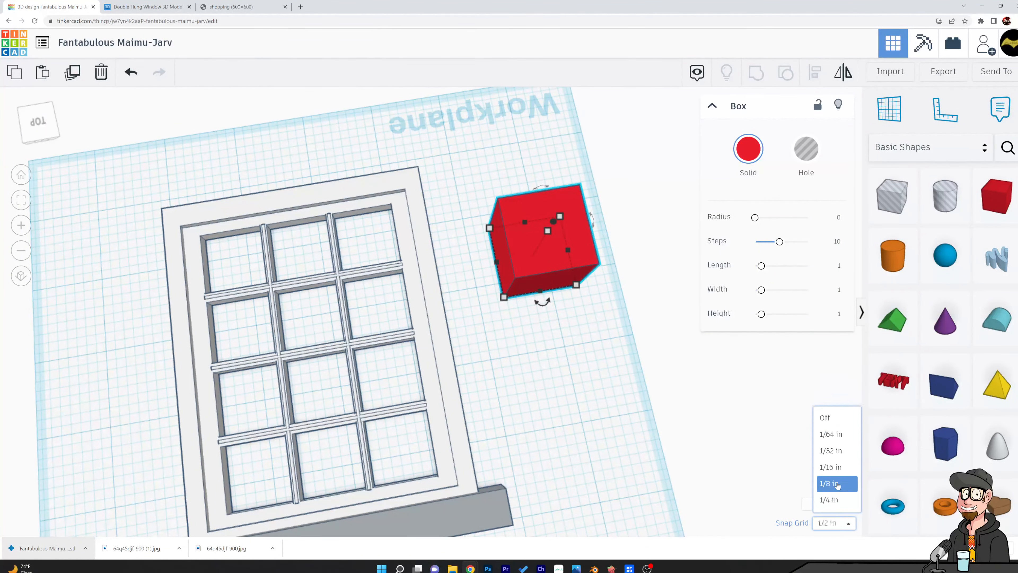
{"action": "key", "text": "Left"}
{"action": "key", "text": "Right"}
{"action": "key", "text": "Right"}
{"action": "key", "text": "Right"}
{"action": "key", "text": "Right"}
{"action": "key", "text": "Right"}
{"action": "key", "text": "Right"}
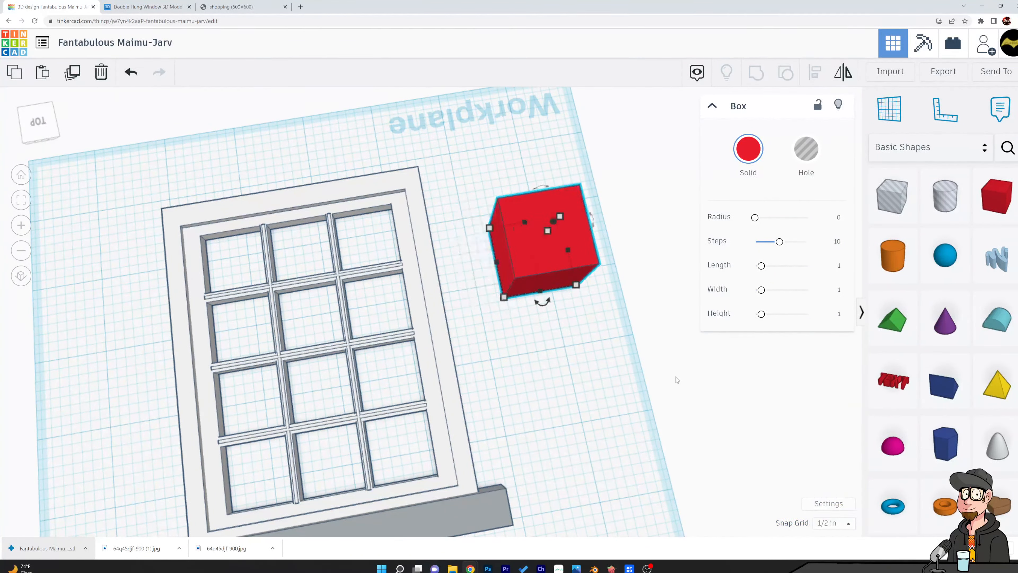
{"action": "key", "text": "Left"}
{"action": "key", "text": "Left"}
{"action": "key", "text": "Left"}
{"action": "key", "text": "Left"}
{"action": "key", "text": "Left"}
{"action": "key", "text": "Left"}
{"action": "key", "text": "Left"}
{"action": "key", "text": "Left"}
{"action": "key", "text": "Left"}
{"action": "key", "text": "Left"}
{"action": "key", "text": "Left"}
{"action": "key", "text": "Left"}
{"action": "key", "text": "Left"}
{"action": "key", "text": "Left"}
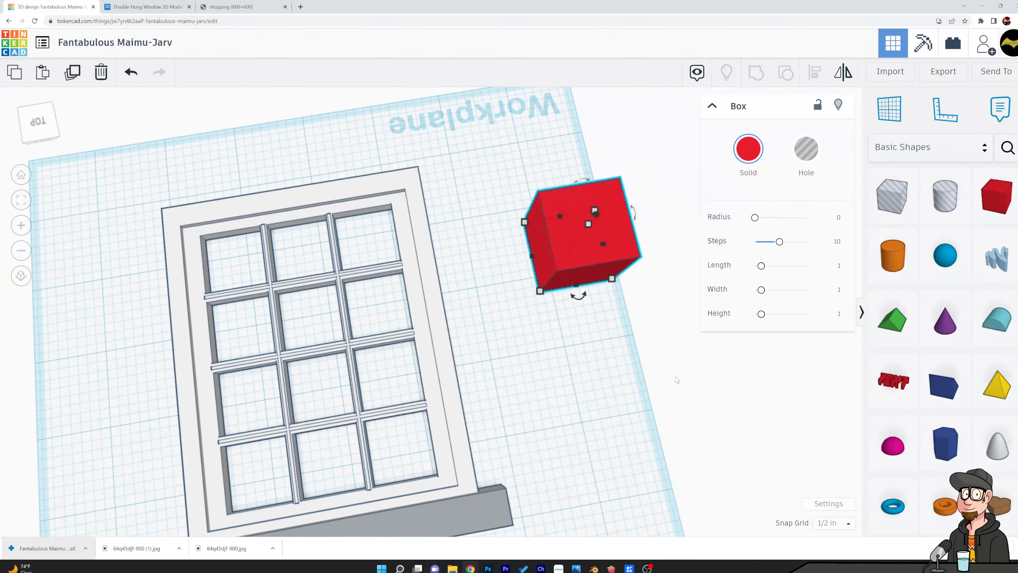
Move the red box sideways across the workplane in enlarged nudge jumps, back and forth past the window.
{"action": "key", "text": "shift+Right"}
{"action": "key", "text": "shift+Left"}
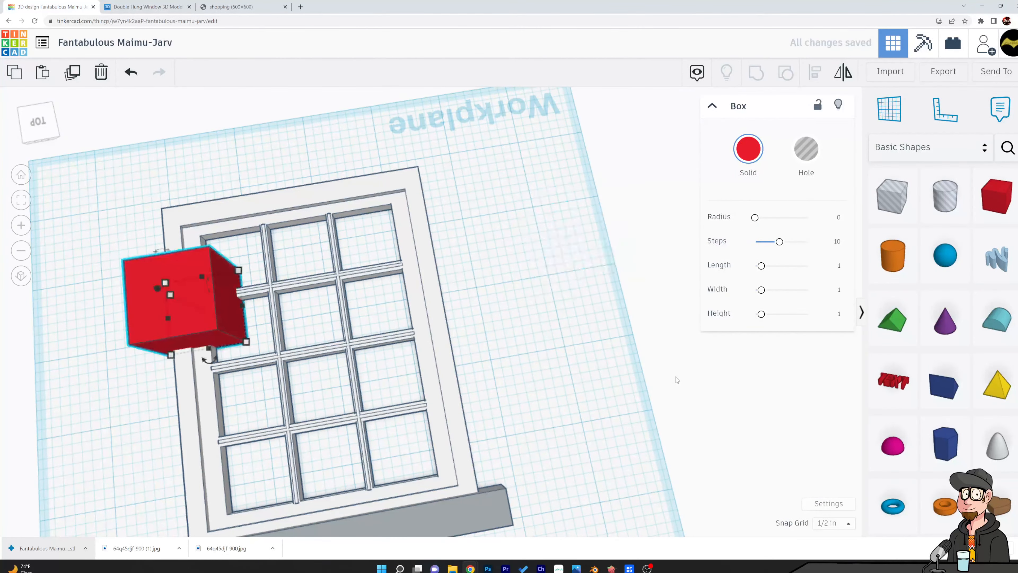
{"action": "key", "text": "shift+Left"}
{"action": "key", "text": "shift+Right"}
{"action": "key", "text": "shift+Right"}
{"action": "key", "text": "shift+Right"}
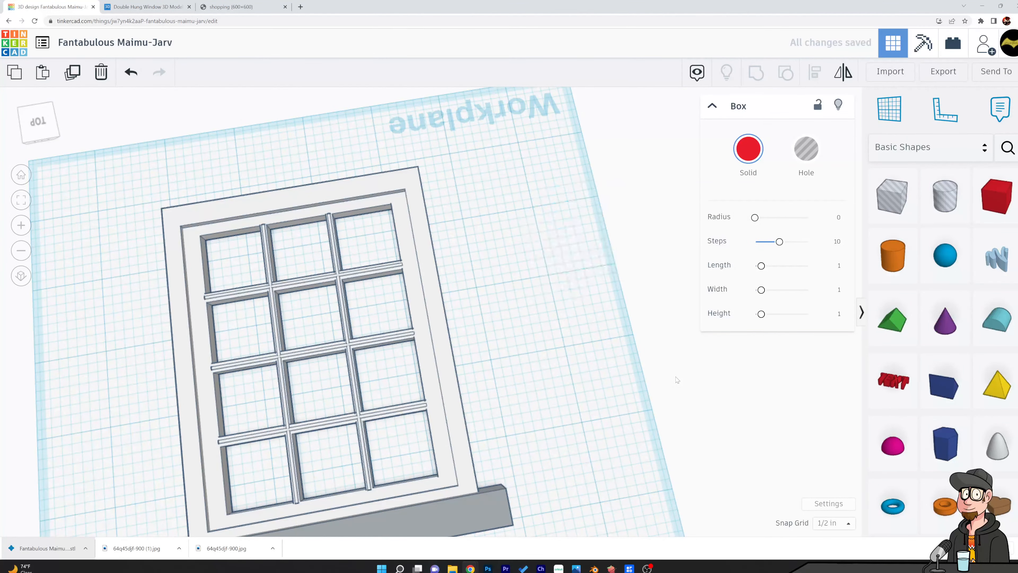
{"action": "key", "text": "shift+Left"}
{"action": "key", "text": "shift+Left"}
{"action": "key", "text": "shift+Right"}
{"action": "key", "text": "shift+Right"}
Set the snap grid to 1/32 in and place another red box beside the window.
{"action": "left_click", "coordinate": [834, 523]}
{"action": "left_click", "coordinate": [840, 423]}
{"action": "left_click_drag", "start_coordinate": [997, 197], "coordinate": [680, 310]}
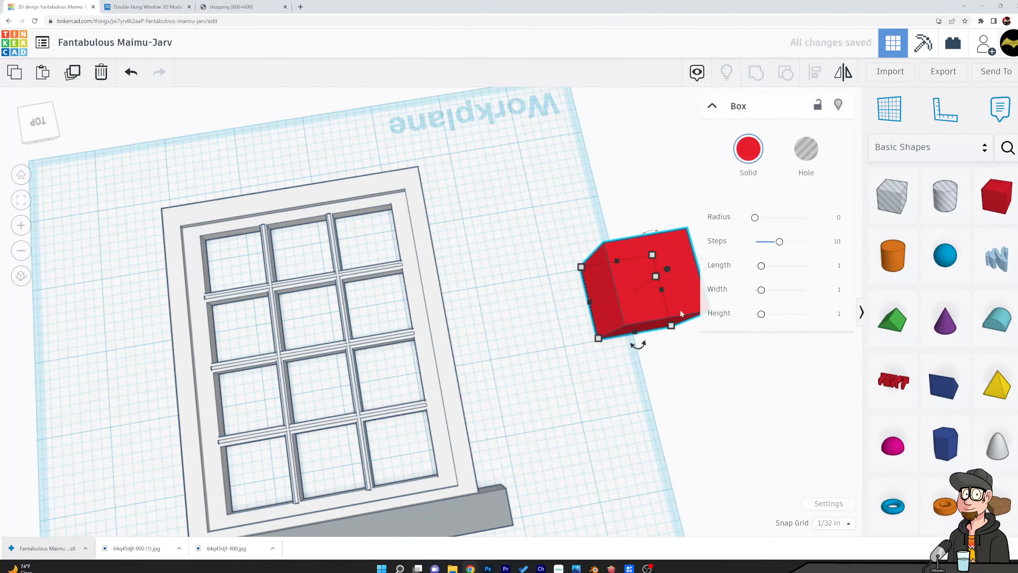
Nudge the new red box sideways in 1/32 in steps until it overlaps the side of the window frame.
{"action": "key", "text": "Left"}
{"action": "key", "text": "Left"}
{"action": "key", "text": "Left"}
{"action": "key", "text": "Left"}
{"action": "key", "text": "Left"}
{"action": "key", "text": "Left"}
{"action": "key", "text": "Left"}
{"action": "key", "text": "Left"}
{"action": "key", "text": "Left"}
{"action": "key", "text": "Left"}
{"action": "key", "text": "Left"}
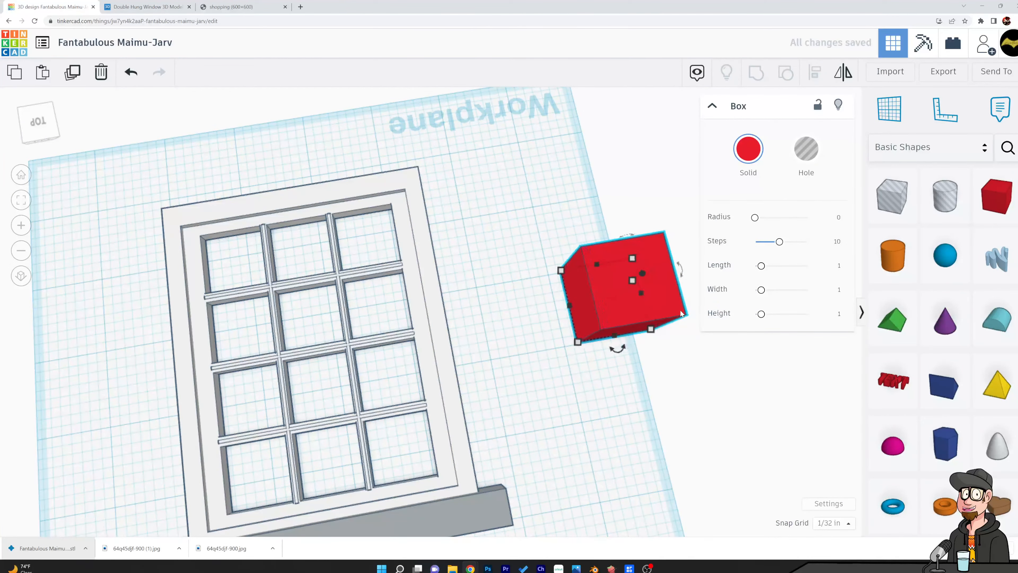
{"action": "key", "text": "Left"}
{"action": "key", "text": "Left"}
{"action": "key", "text": "Left"}
{"action": "key", "text": "Left"}
{"action": "key", "text": "Left"}
{"action": "key", "text": "Left"}
{"action": "key", "text": "Left"}
{"action": "key", "text": "Left"}
{"action": "key", "text": "Left"}
{"action": "key", "text": "Left"}
{"action": "key", "text": "Left"}
{"action": "key", "text": "Left"}
{"action": "key", "text": "Left"}
{"action": "key", "text": "Left"}
{"action": "key", "text": "Left"}
{"action": "key", "text": "Left"}
{"action": "key", "text": "Left"}
{"action": "key", "text": "Left"}
{"action": "key", "text": "Left"}
{"action": "key", "text": "Left"}
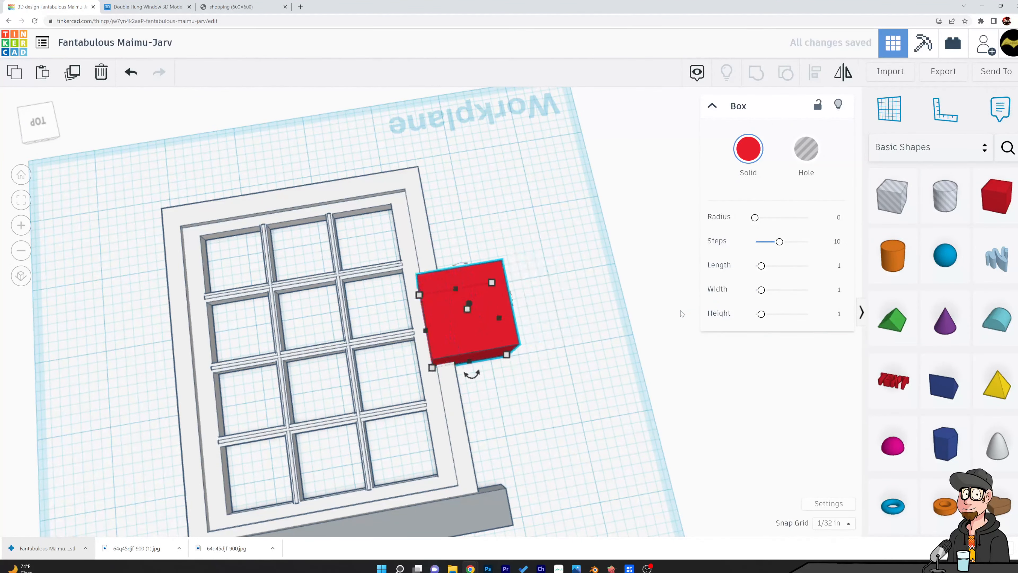
Move the red box sideways across the window in 1/32 in snap steps until it overlaps the opposite side of the frame.
{"action": "key", "text": "Left"}
{"action": "key", "text": "Left"}
{"action": "key", "text": "Left"}
{"action": "key", "text": "Left"}
{"action": "key", "text": "Left"}
{"action": "key", "text": "Left"}
{"action": "key", "text": "Left"}
{"action": "key", "text": "Left"}
{"action": "key", "text": "Left"}
{"action": "key", "text": "Left"}
{"action": "key", "text": "Left"}
{"action": "key", "text": "Left"}
{"action": "key", "text": "Left"}
{"action": "key", "text": "Left"}
{"action": "key", "text": "Left"}
{"action": "key", "text": "Left"}
{"action": "key", "text": "Left"}
{"action": "key", "text": "Left"}
{"action": "key", "text": "Left"}
{"action": "key", "text": "Left"}
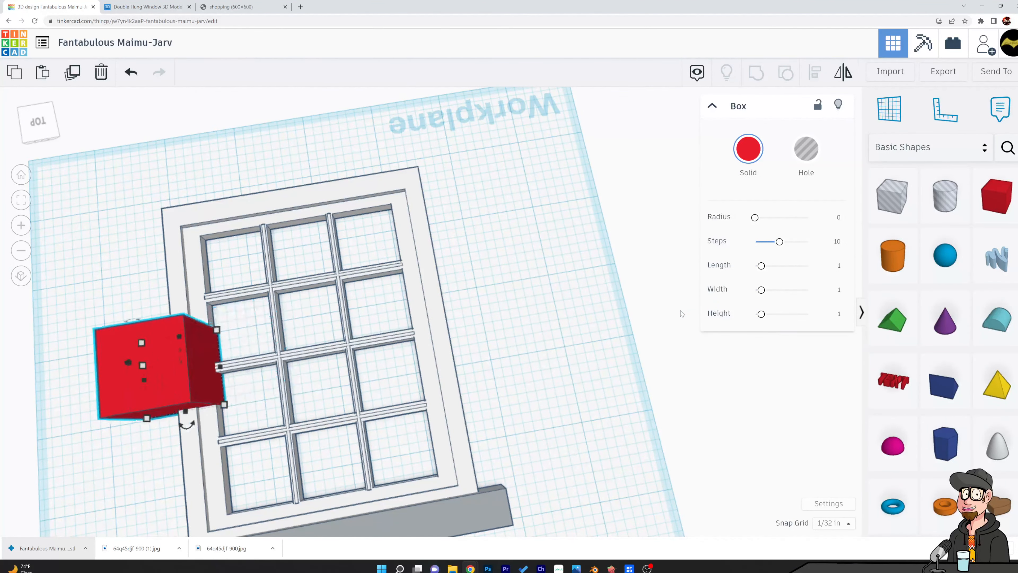
Move the red box back across the window until it stands clear of the frame on the side it came from.
{"action": "key", "text": "Right"}
{"action": "key", "text": "Right"}
{"action": "key", "text": "Right"}
{"action": "key", "text": "Right"}
{"action": "key", "text": "Right"}
{"action": "key", "text": "Right"}
{"action": "key", "text": "Right"}
{"action": "key", "text": "Right"}
{"action": "key", "text": "Right"}
{"action": "key", "text": "Right"}
{"action": "key", "text": "Right"}
{"action": "key", "text": "Right"}
{"action": "key", "text": "Right"}
{"action": "key", "text": "Right"}
{"action": "key", "text": "Right"}
{"action": "key", "text": "Right"}
{"action": "key", "text": "Right"}
{"action": "key", "text": "Right"}
{"action": "key", "text": "Right"}
{"action": "key", "text": "Right"}
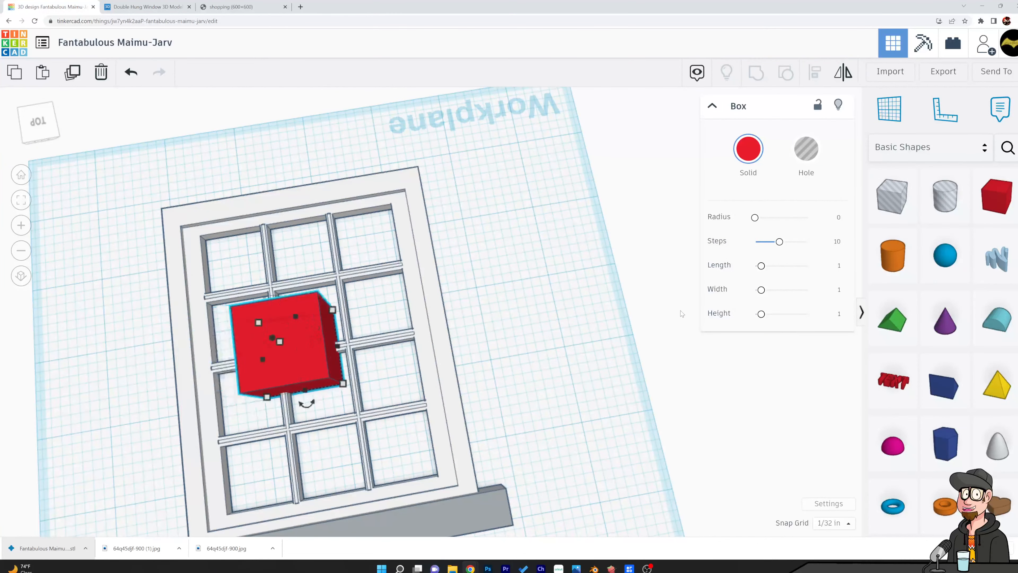
{"action": "key", "text": "Right"}
{"action": "key", "text": "Right"}
{"action": "key", "text": "Right"}
{"action": "key", "text": "Right"}
{"action": "key", "text": "Right"}
{"action": "key", "text": "Right"}
{"action": "key", "text": "Right"}
{"action": "key", "text": "Right"}
{"action": "key", "text": "Right"}
{"action": "key", "text": "Right"}
{"action": "key", "text": "Right"}
{"action": "key", "text": "Right"}
{"action": "key", "text": "Right"}
{"action": "key", "text": "Right"}
{"action": "key", "text": "Right"}
{"action": "key", "text": "Right"}
{"action": "key", "text": "Right"}
{"action": "key", "text": "Right"}
{"action": "key", "text": "Right"}
{"action": "key", "text": "Right"}
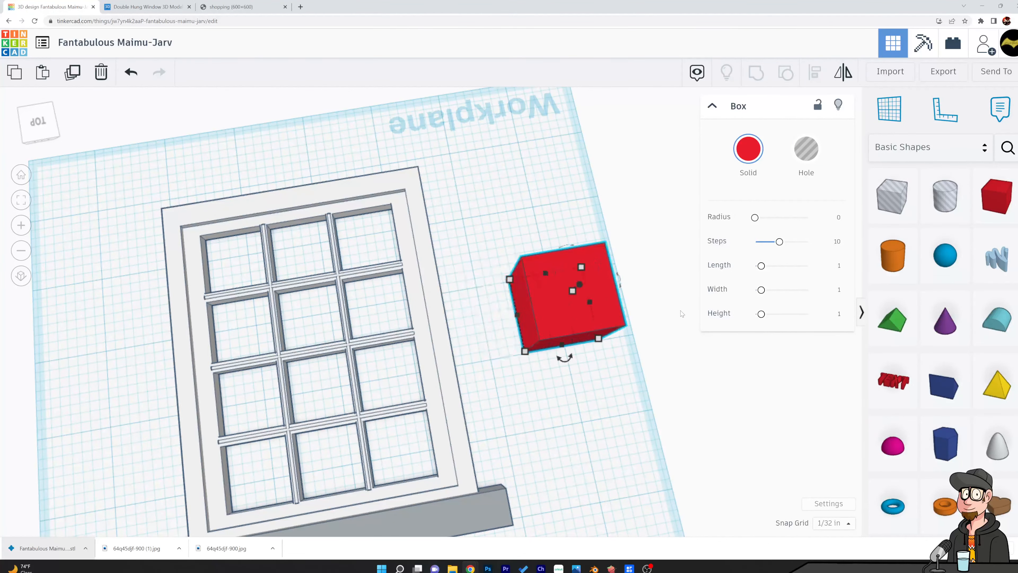
Shift the red box sideways back and forth beside the window, ending out over the workplane's edge.
{"action": "key", "text": "Left"}
{"action": "key", "text": "Left"}
{"action": "key", "text": "Left"}
{"action": "key", "text": "Left"}
{"action": "key", "text": "Left"}
{"action": "key", "text": "Left"}
{"action": "key", "text": "Left"}
{"action": "key", "text": "Left"}
{"action": "key", "text": "Left"}
{"action": "key", "text": "Left"}
{"action": "key", "text": "Right"}
{"action": "key", "text": "Right"}
{"action": "key", "text": "Right"}
{"action": "key", "text": "Right"}
{"action": "key", "text": "Right"}
{"action": "key", "text": "Right"}
{"action": "key", "text": "Right"}
{"action": "key", "text": "Right"}
{"action": "key", "text": "Right"}
{"action": "key", "text": "Right"}
{"action": "key", "text": "Right"}
{"action": "key", "text": "Right"}
{"action": "key", "text": "Right"}
{"action": "key", "text": "Right"}
{"action": "key", "text": "Right"}
{"action": "key", "text": "Right"}
{"action": "key", "text": "Right"}
{"action": "key", "text": "Right"}
{"action": "key", "text": "Right"}
{"action": "key", "text": "Right"}
{"action": "key", "text": "Right"}
{"action": "key", "text": "Right"}
{"action": "key", "text": "Right"}
{"action": "key", "text": "Right"}
{"action": "key", "text": "Right"}
{"action": "key", "text": "Right"}
{"action": "key", "text": "Right"}
{"action": "key", "text": "Right"}
{"action": "key", "text": "Left"}
{"action": "key", "text": "Left"}
{"action": "key", "text": "Left"}
{"action": "key", "text": "Left"}
{"action": "key", "text": "Left"}
{"action": "key", "text": "Left"}
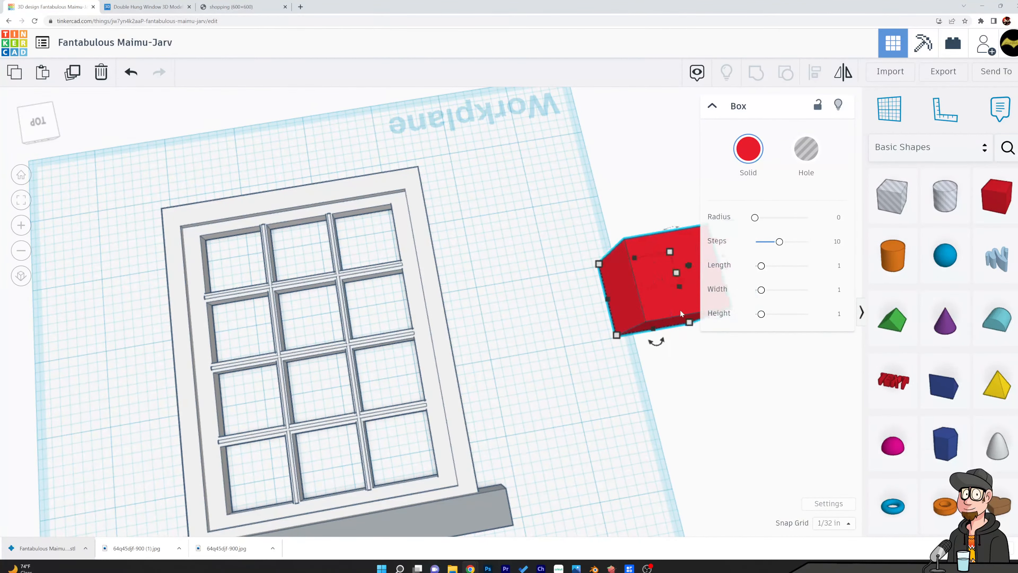
Nudge the red box from the workplane's edge back toward the window in 1/32 in steps.
{"action": "key", "text": "Left"}
{"action": "key", "text": "Left"}
{"action": "key", "text": "Left"}
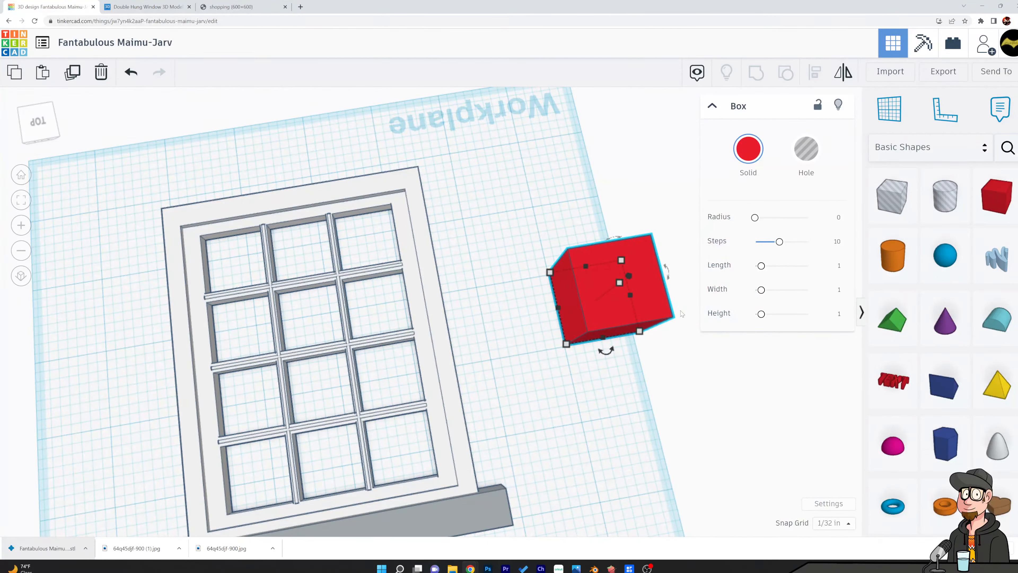
{"action": "key", "text": "Left"}
{"action": "key", "text": "Left"}
{"action": "key", "text": "Left"}
{"action": "key", "text": "Left"}
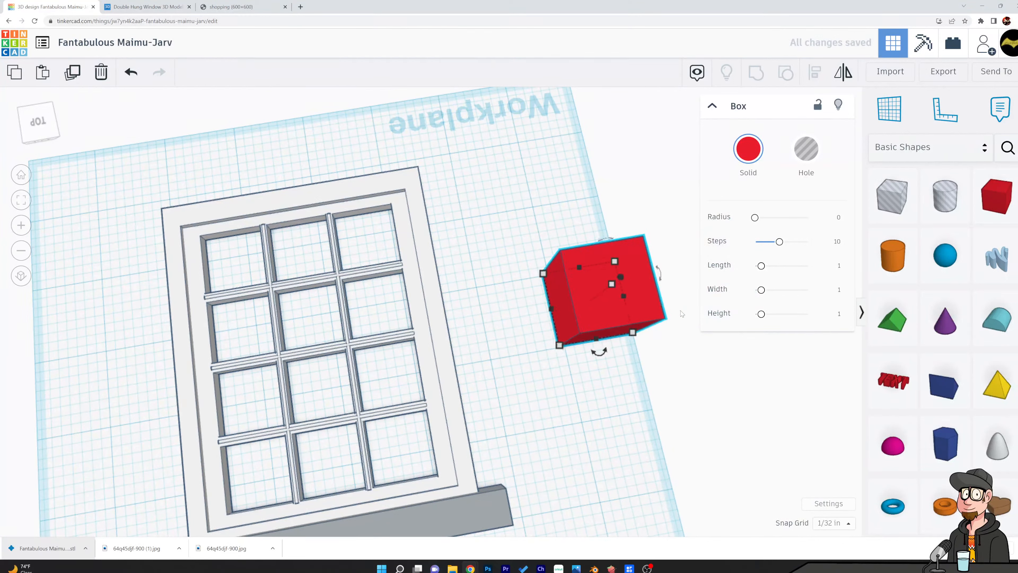
Nudge the red box back and forth by small 1/32 in steps in the space between the window and the workplane's edge.
{"action": "key", "text": "Right"}
{"action": "key", "text": "Right"}
{"action": "key", "text": "Right"}
{"action": "key", "text": "Right"}
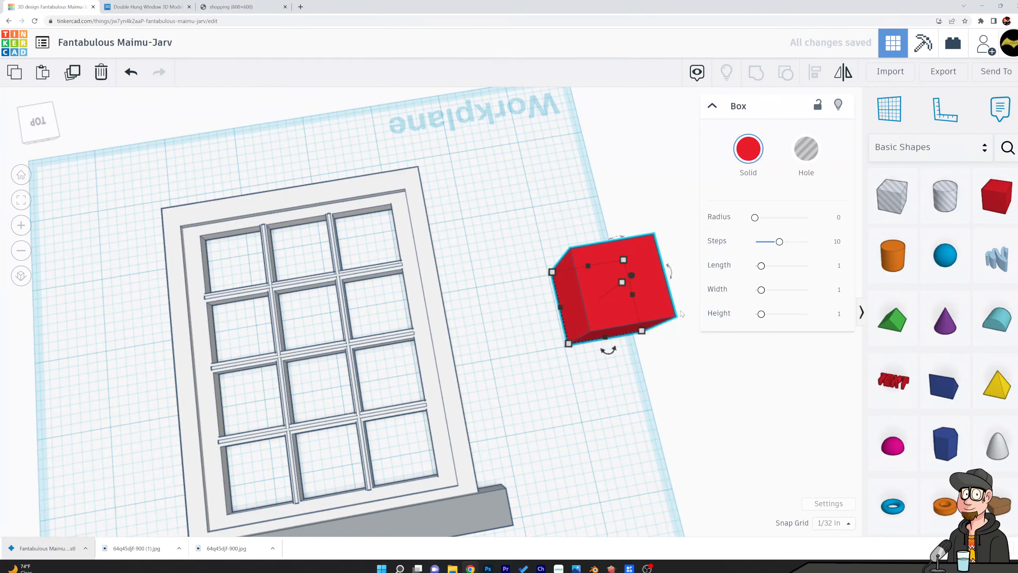
{"action": "key", "text": "Left"}
{"action": "key", "text": "Left"}
{"action": "key", "text": "Left"}
{"action": "key", "text": "Left"}
{"action": "key", "text": "Left"}
{"action": "key", "text": "Right"}
{"action": "key", "text": "Right"}
{"action": "key", "text": "Right"}
{"action": "key", "text": "Right"}
{"action": "key", "text": "Right"}
{"action": "key", "text": "Right"}
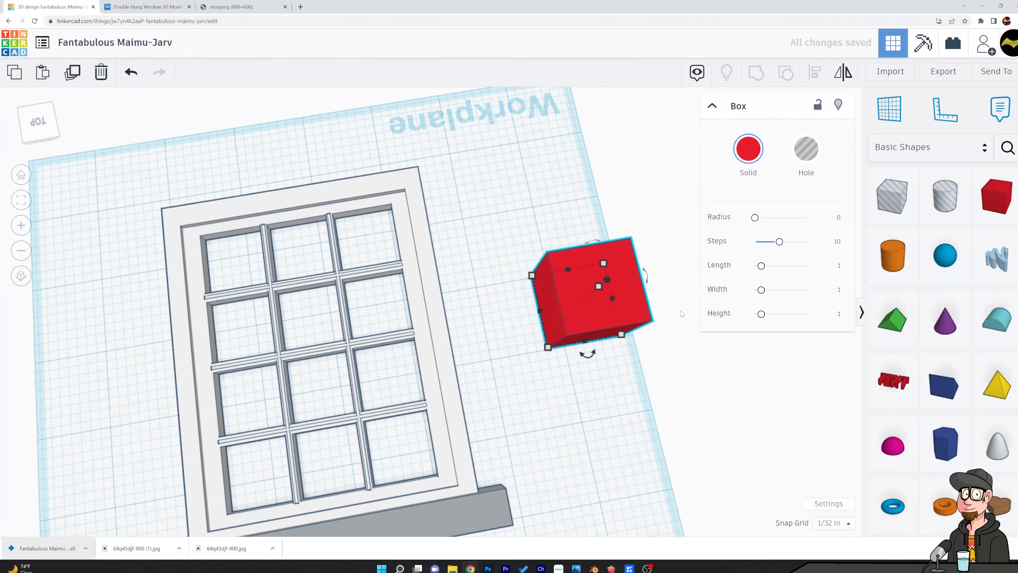
{"action": "key", "text": "Right"}
{"action": "key", "text": "Right"}
{"action": "key", "text": "Right"}
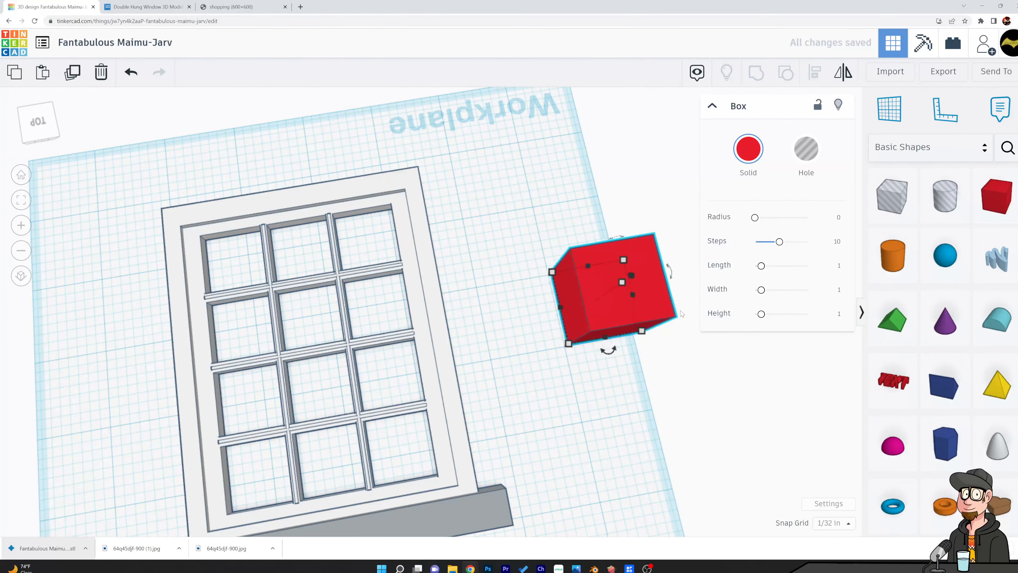
{"action": "key", "text": "Left"}
{"action": "key", "text": "Left"}
{"action": "key", "text": "Right"}
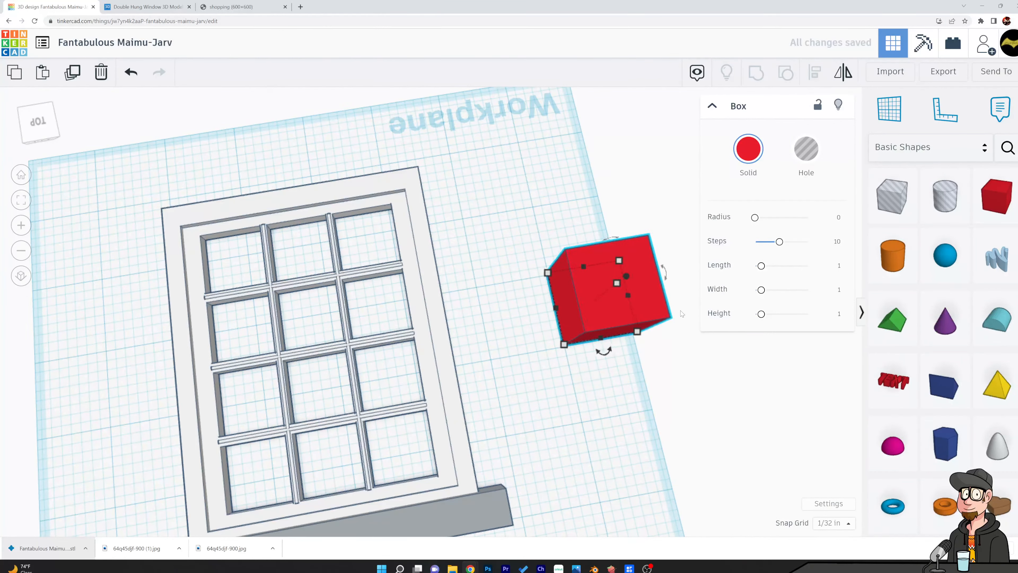
Move the red box sideways closer to the window frame, leaving a small gap between them.
{"action": "key", "text": "Left"}
{"action": "key", "text": "Left"}
{"action": "key", "text": "Left"}
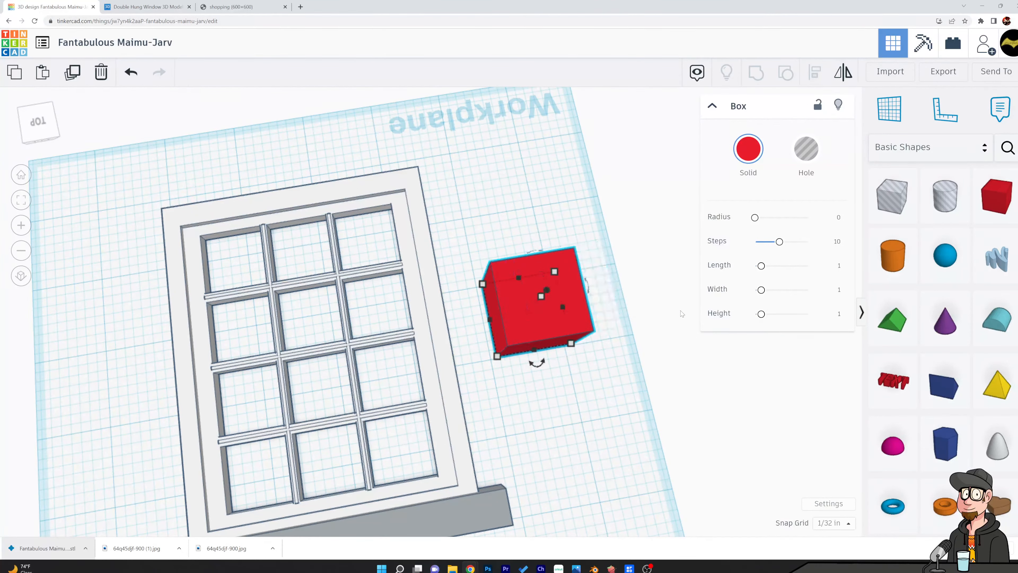